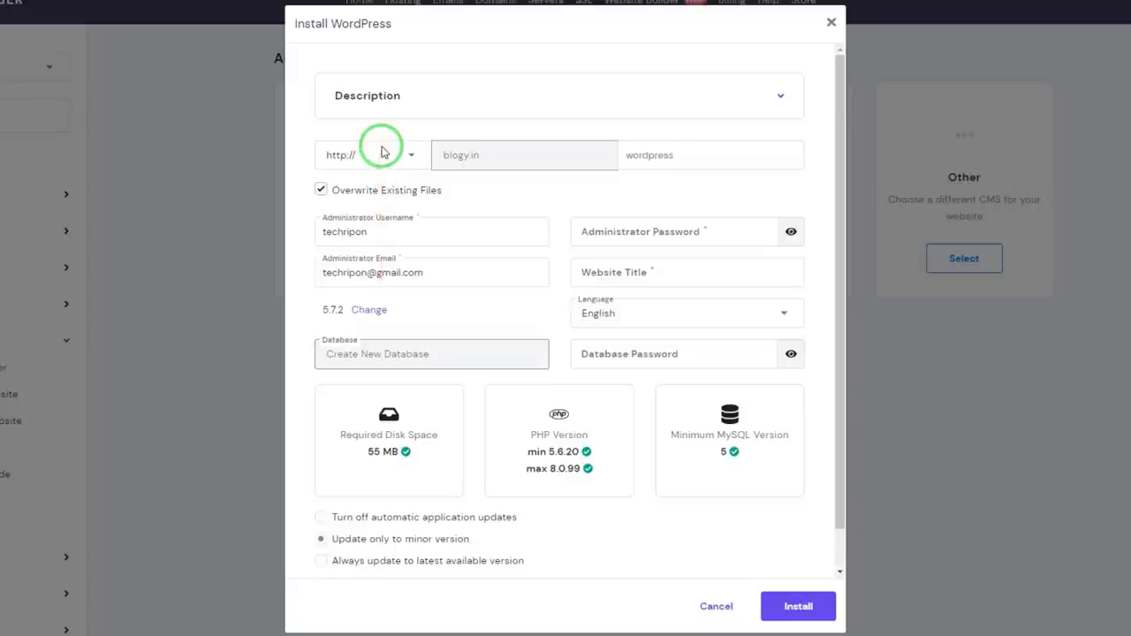
pyautogui.click(381, 151)
pyautogui.click(361, 184)
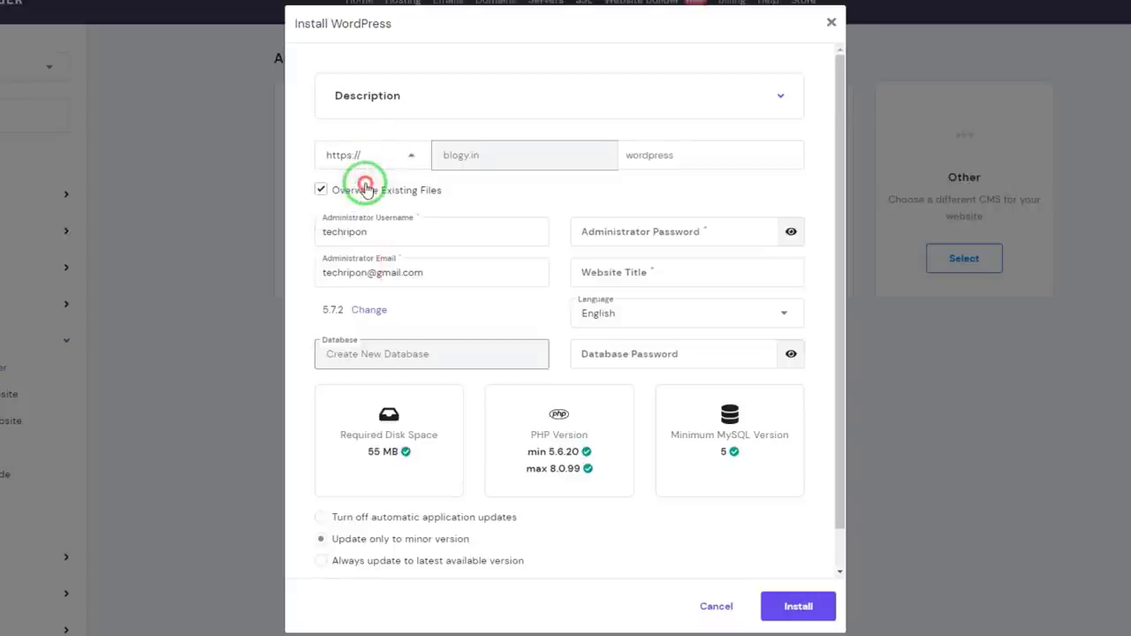
pyautogui.click(733, 158)
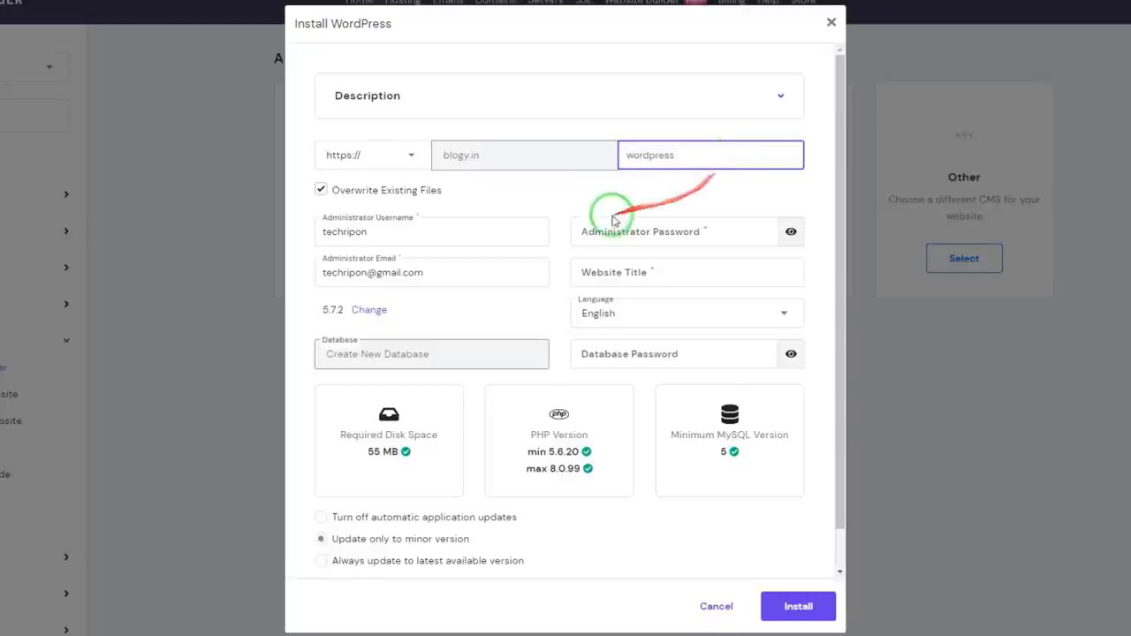
pyautogui.click(619, 184)
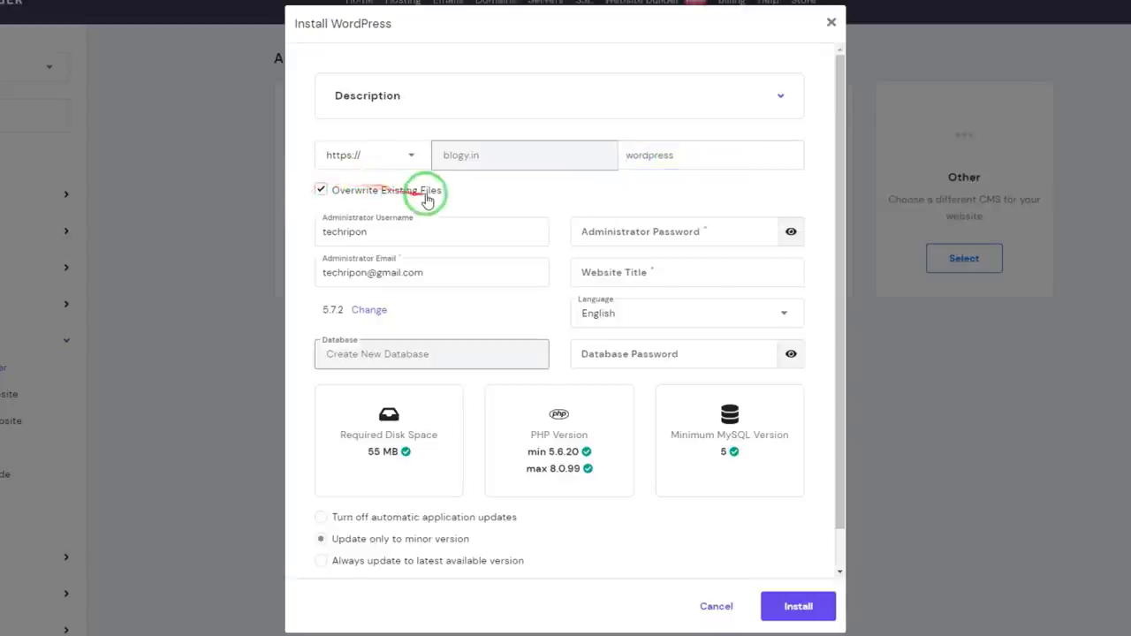
# Step: Replace the administrator username, password and email with the new admin account details
pyautogui.click(357, 231)
pyautogui.doubleClick(357, 232)
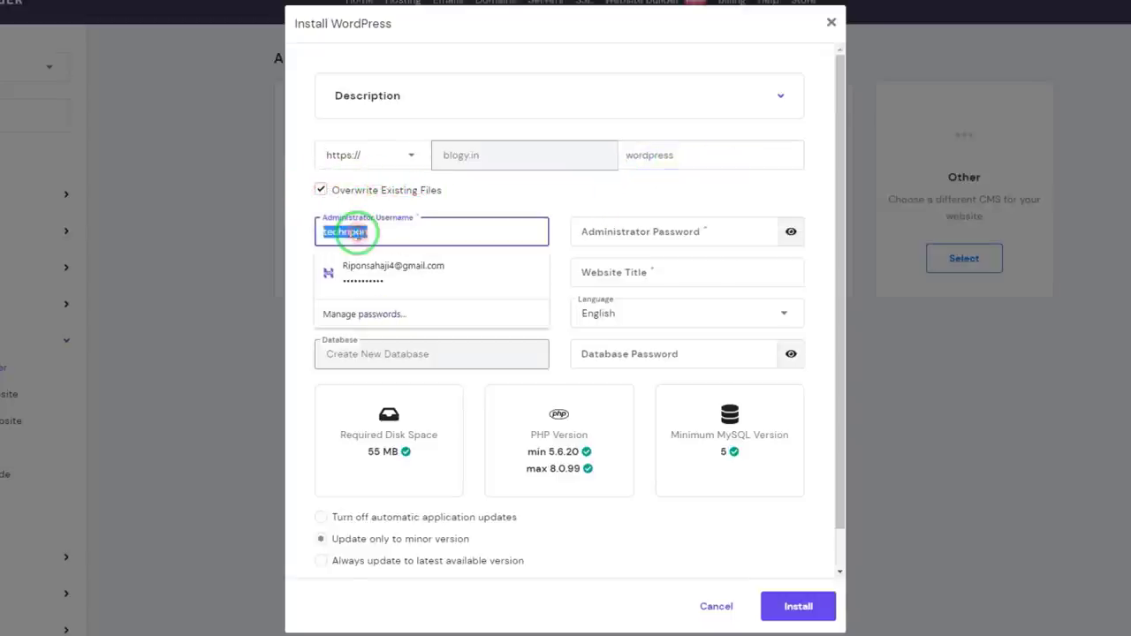
pyautogui.write('Admin')
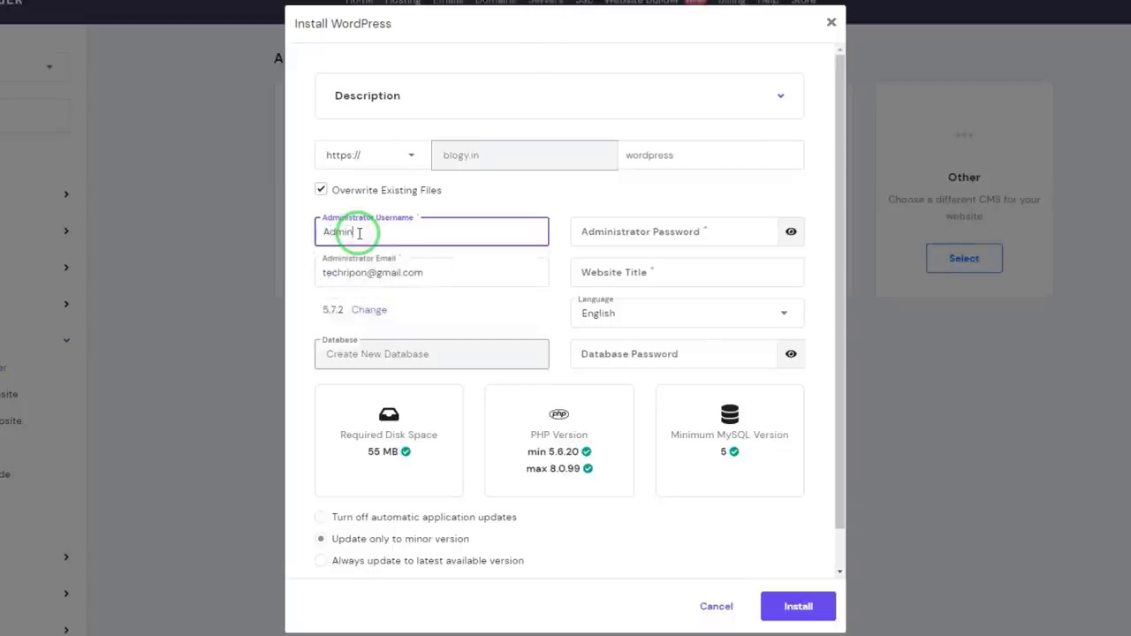
pyautogui.press('Tab')
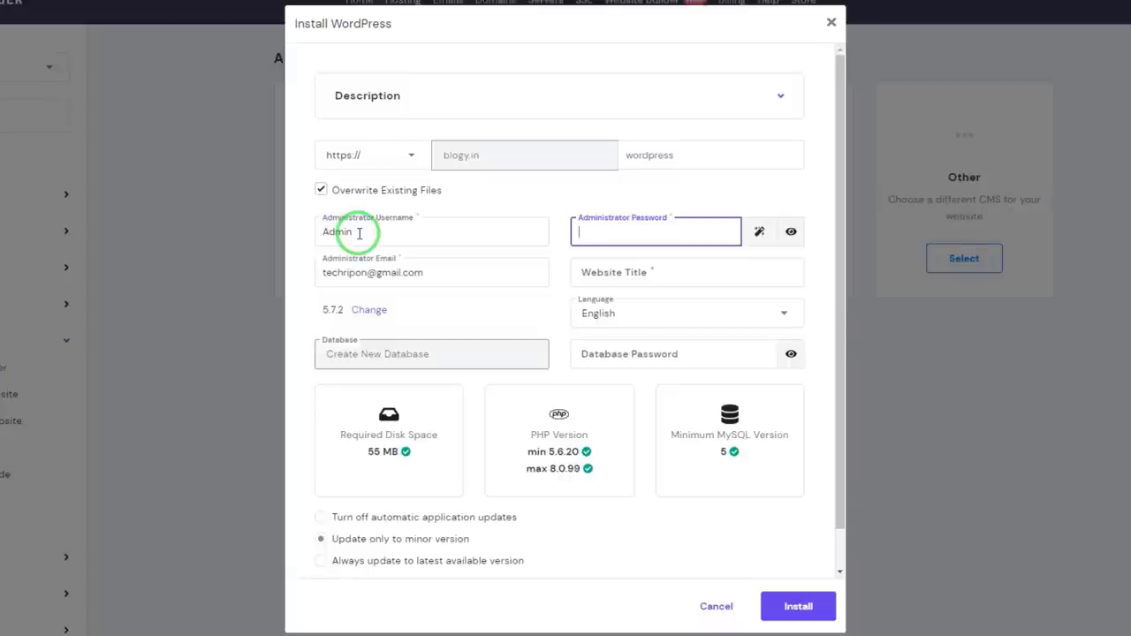
pyautogui.hotkey('ctrl', 'v')
pyautogui.tripleClick(392, 273)
# Step: Enter the website title Blogy and start the WordPress installation
pyautogui.click(629, 270)
pyautogui.write('Bl')
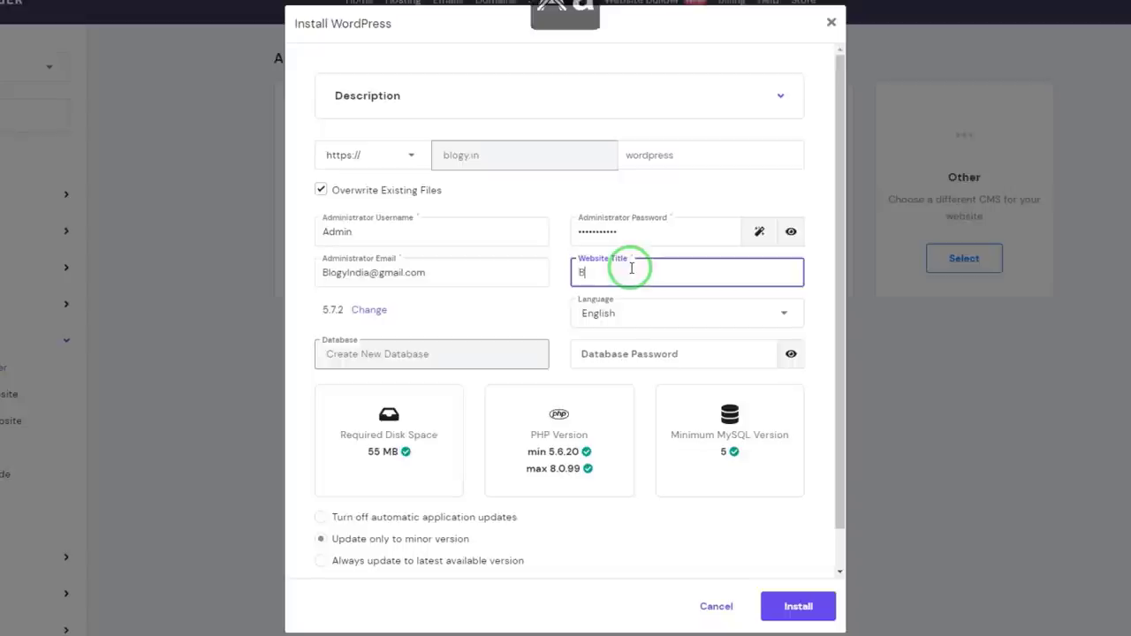
pyautogui.click(405, 290)
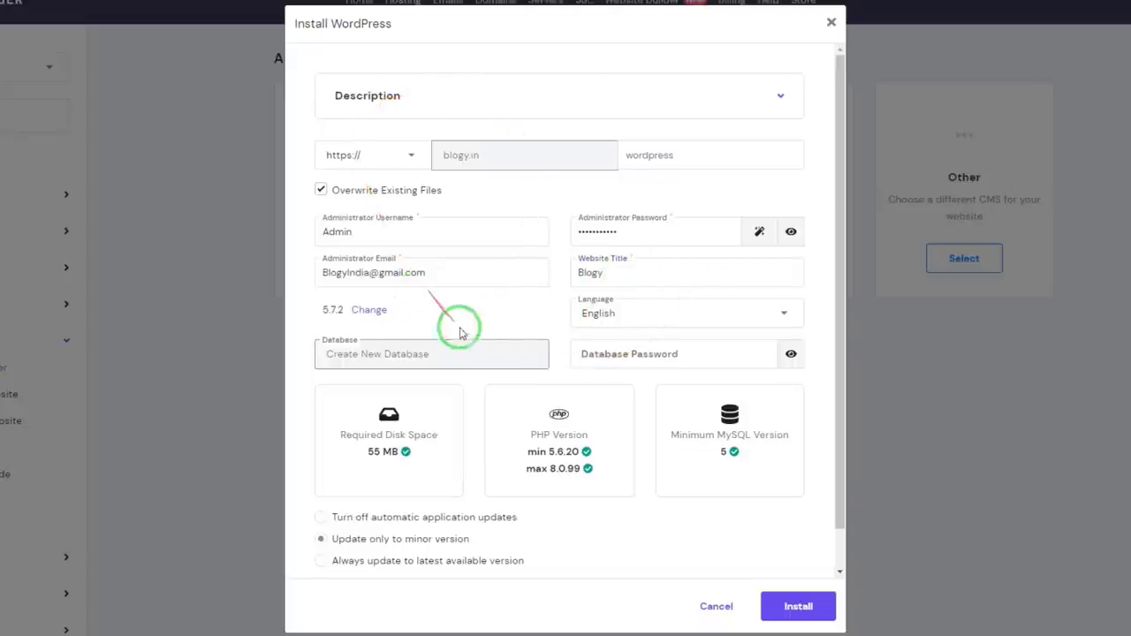
pyautogui.click(771, 610)
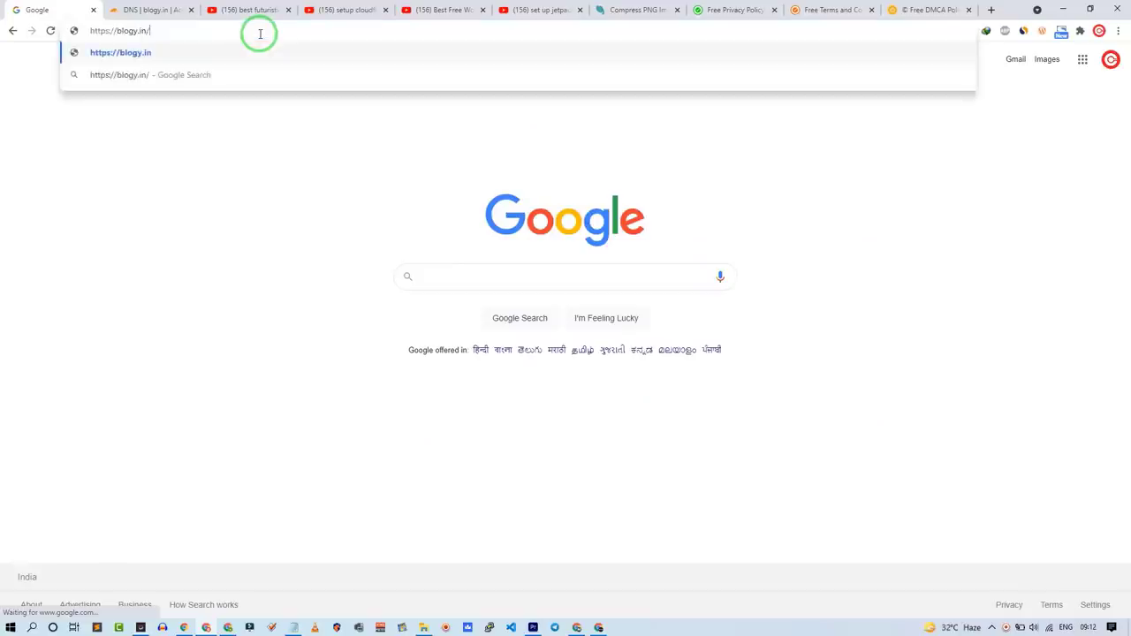
# Step: Load blogy.in, go to blogy.in/wp-admin, and log in to the WordPress Dashboard
pyautogui.press('Return')
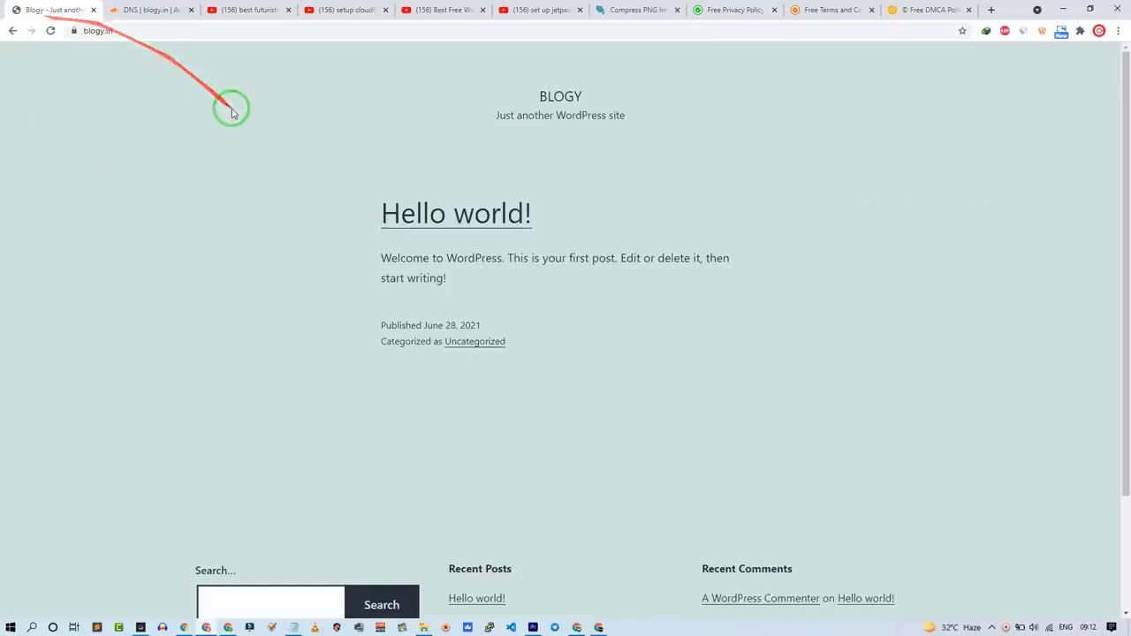
pyautogui.click(200, 30)
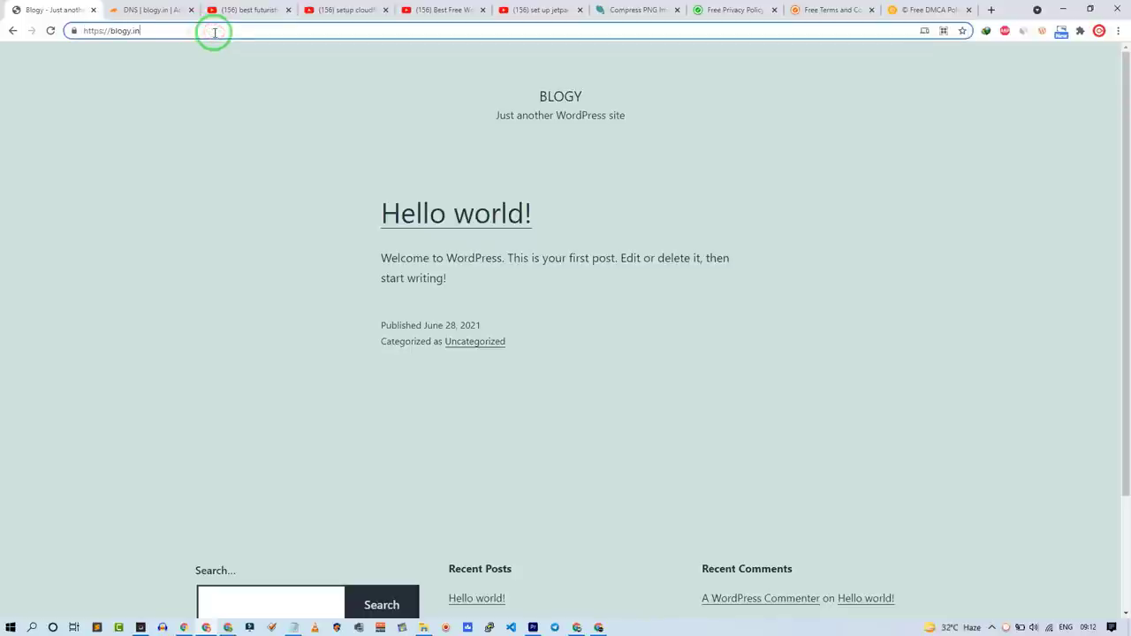
pyautogui.write('/wp-')
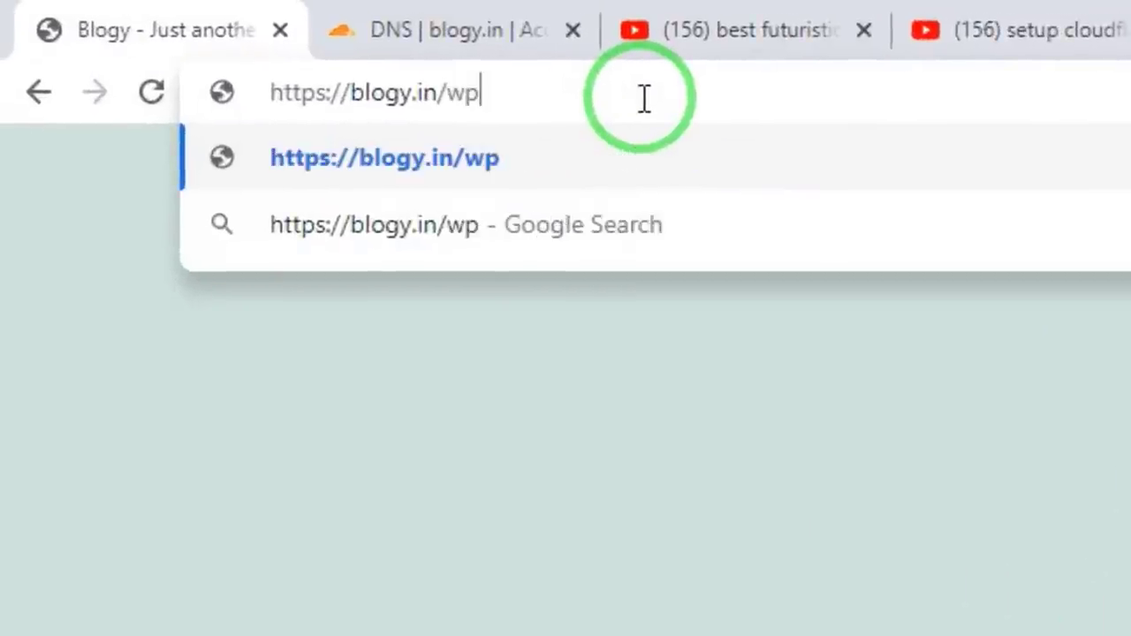
pyautogui.write('admin')
pyautogui.press('Return')
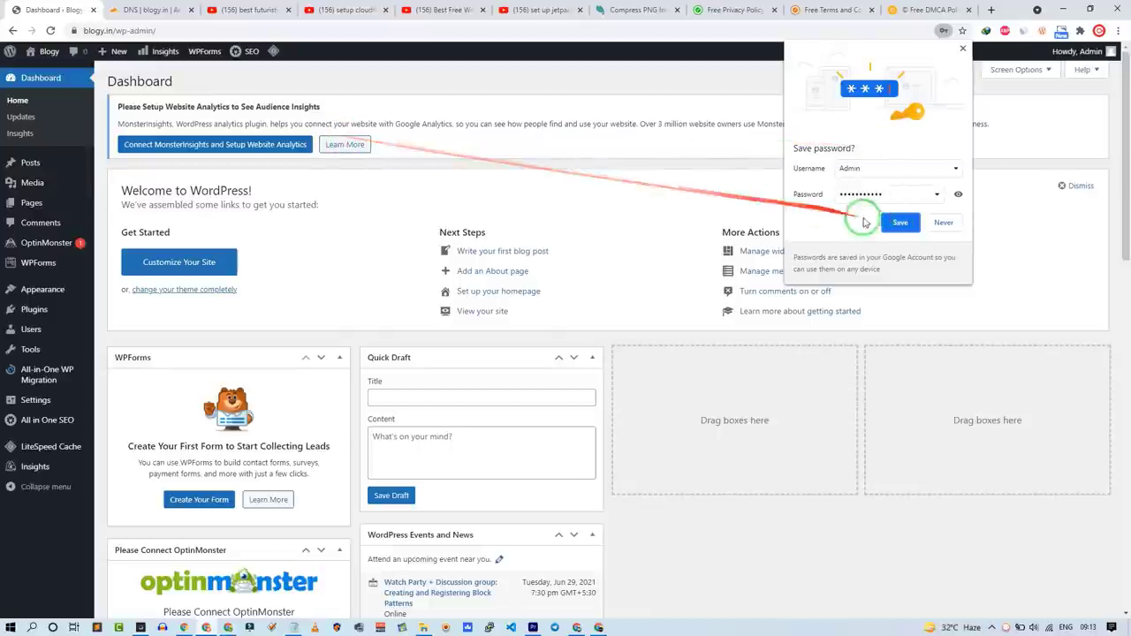
pyautogui.click(899, 223)
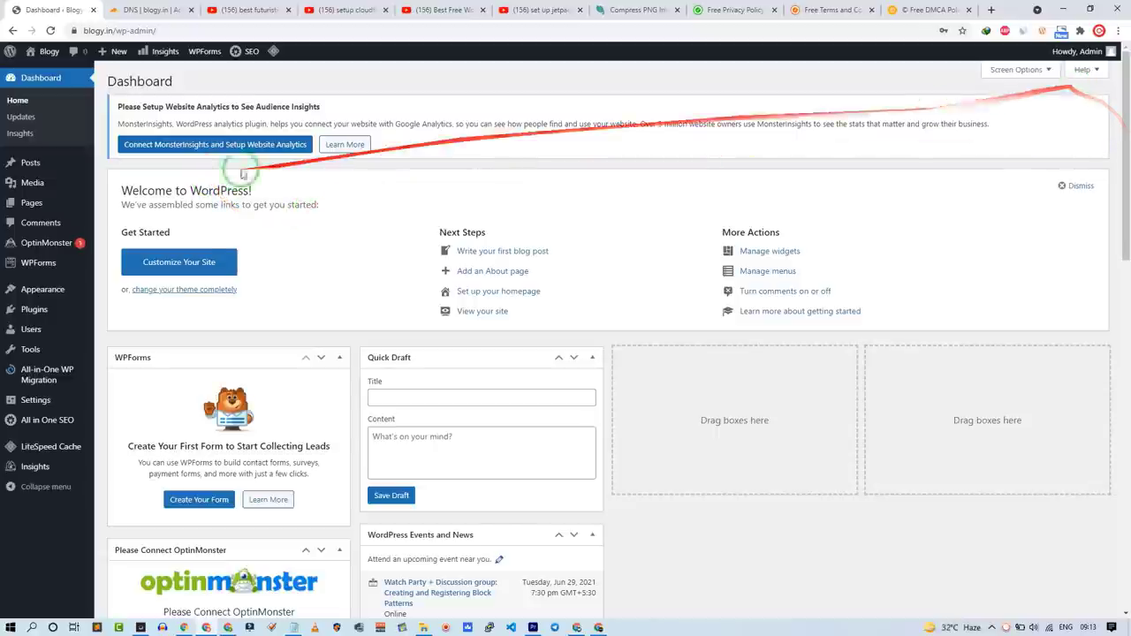
# Step: In Screen Options, untick every Dashboard box except Welcome
pyautogui.scroll(-5, 438, 376)
pyautogui.scroll(5, 439, 382)
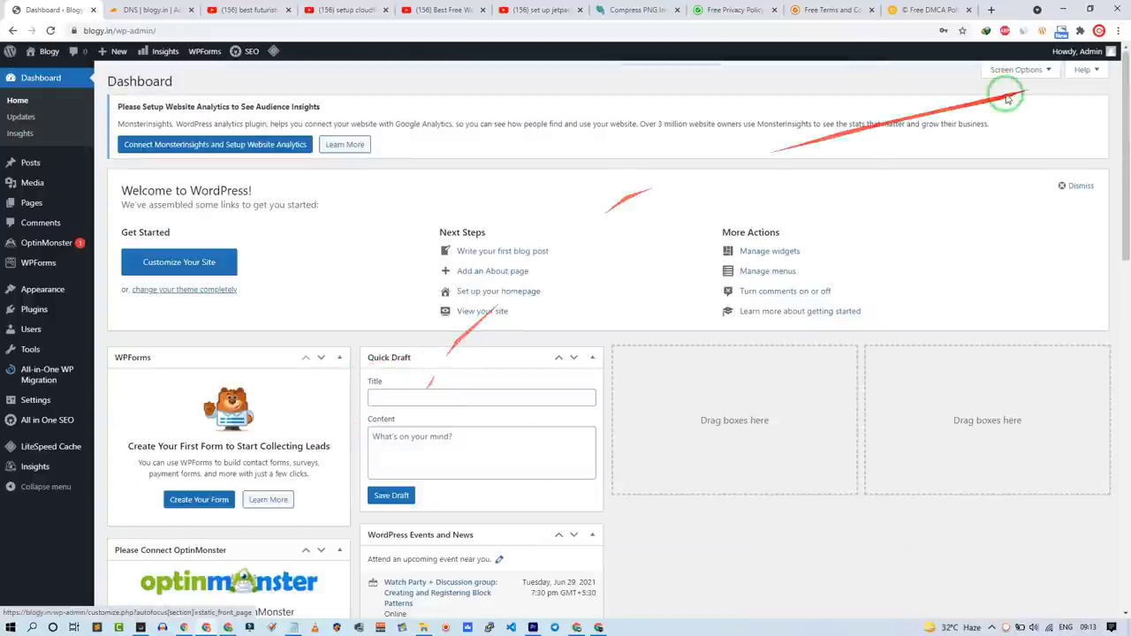
pyautogui.click(1016, 72)
pyautogui.click(141, 120)
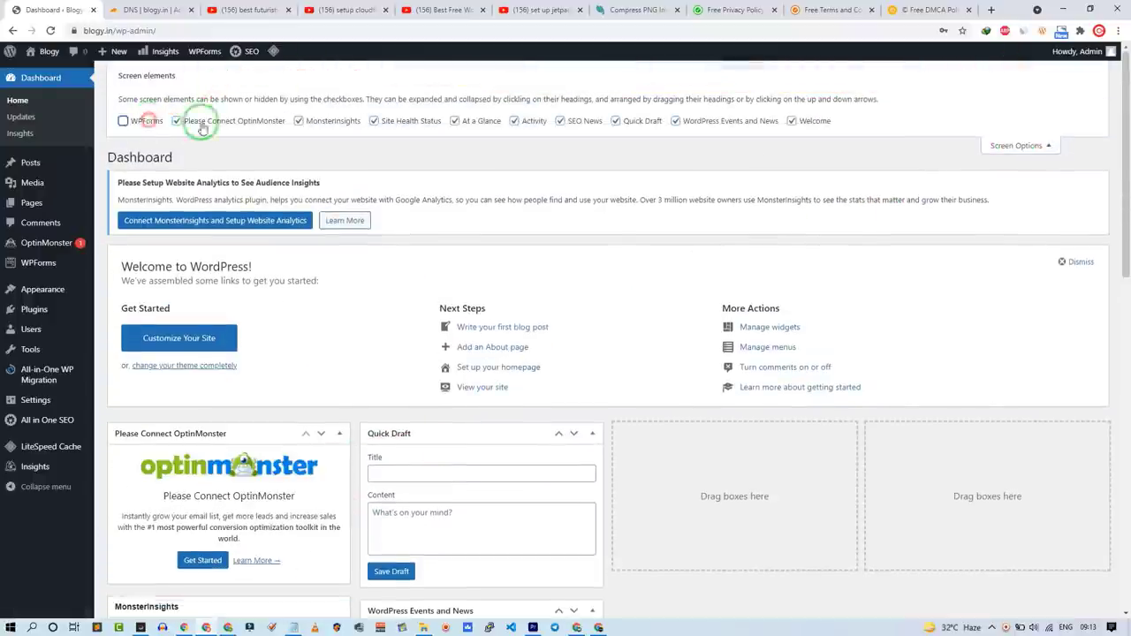
pyautogui.click(177, 121)
pyautogui.click(328, 121)
pyautogui.click(389, 121)
pyautogui.click(480, 121)
pyautogui.click(575, 121)
pyautogui.click(631, 121)
pyautogui.click(727, 121)
pyautogui.click(792, 122)
pyautogui.click(528, 122)
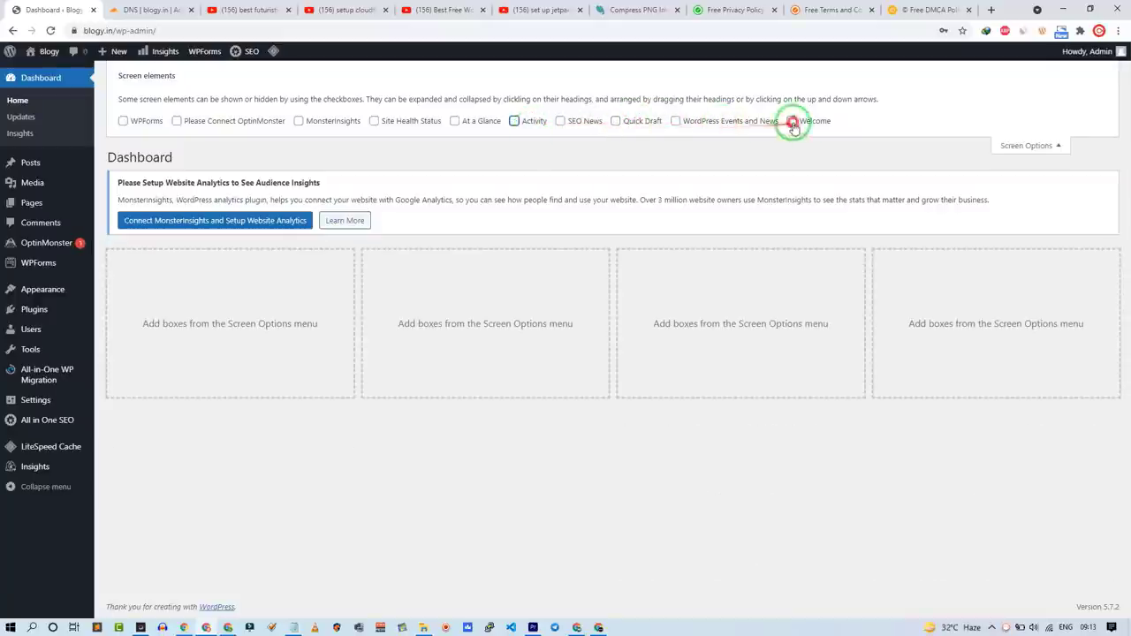
pyautogui.click(794, 121)
pyautogui.click(1021, 145)
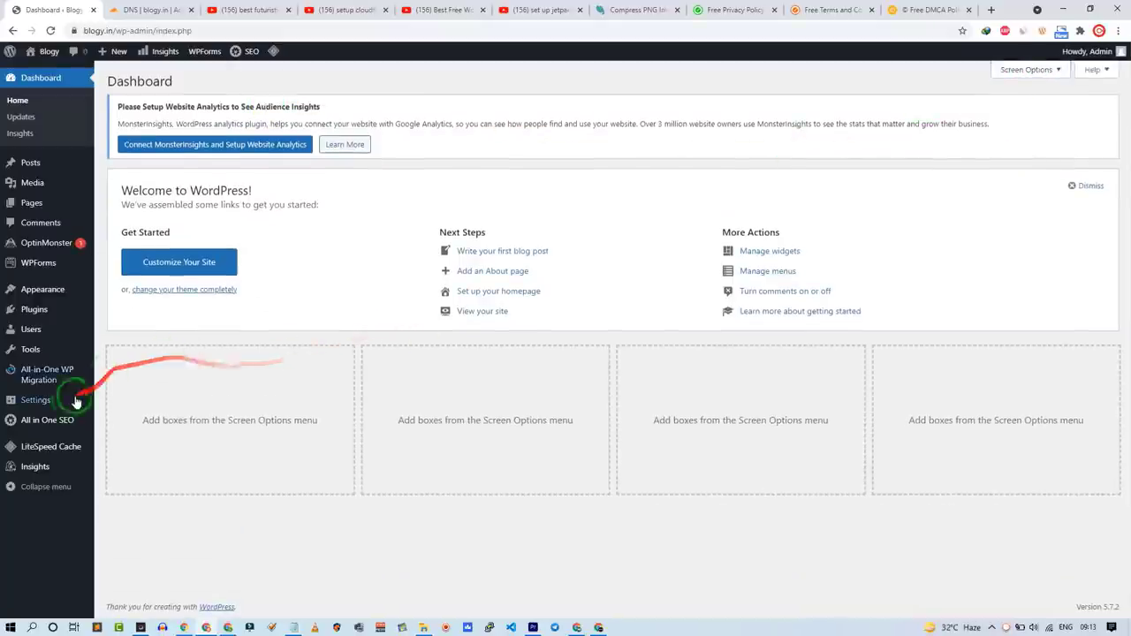
# Step: In Settings > Reading, tick Discourage search engines from indexing and save changes
pyautogui.moveTo(67, 408)
pyautogui.click(137, 435)
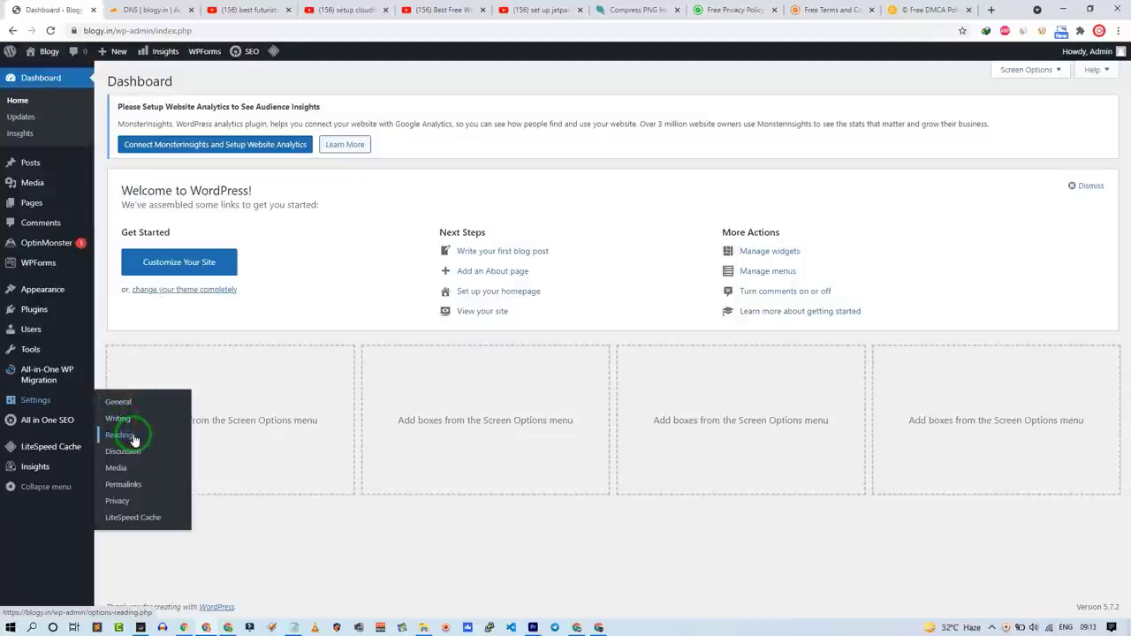
pyautogui.click(253, 532)
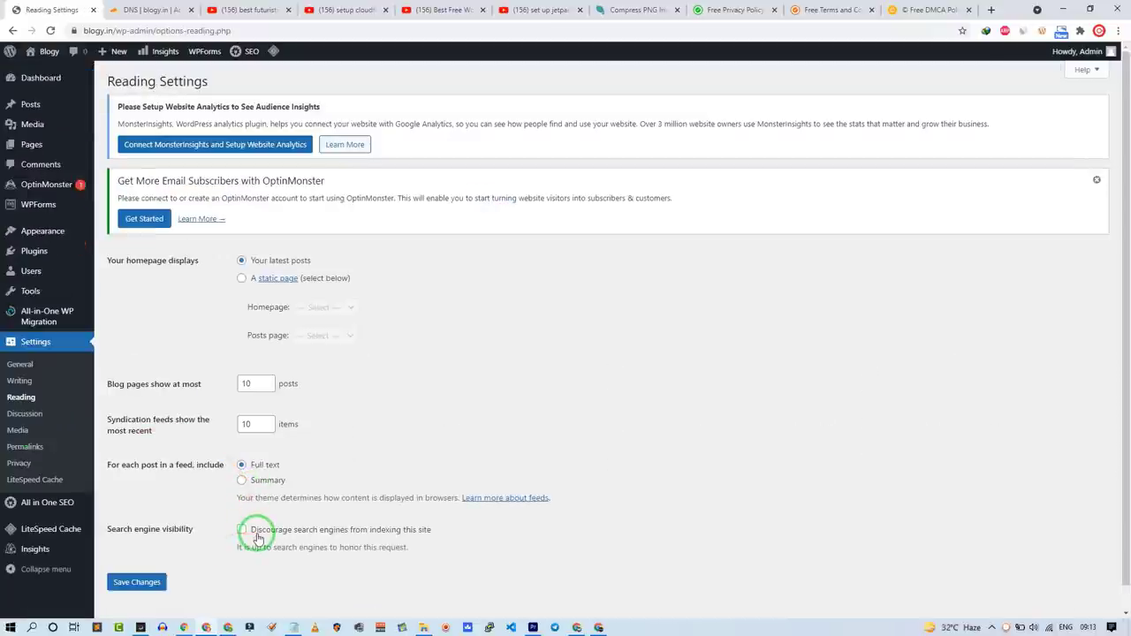
pyautogui.click(128, 582)
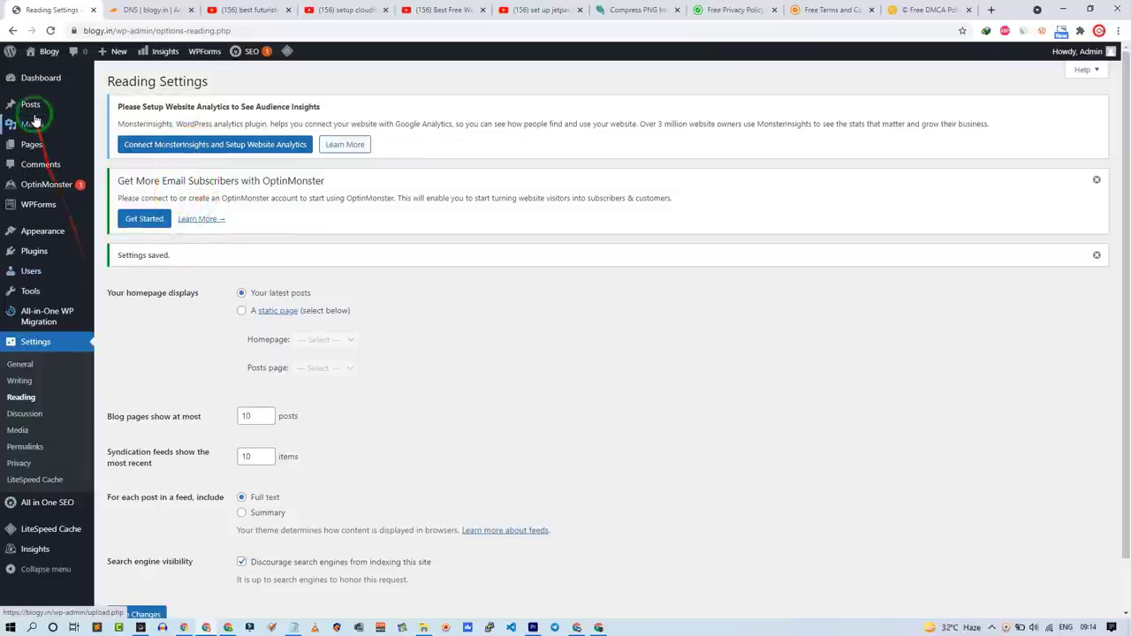
pyautogui.moveTo(15, 251)
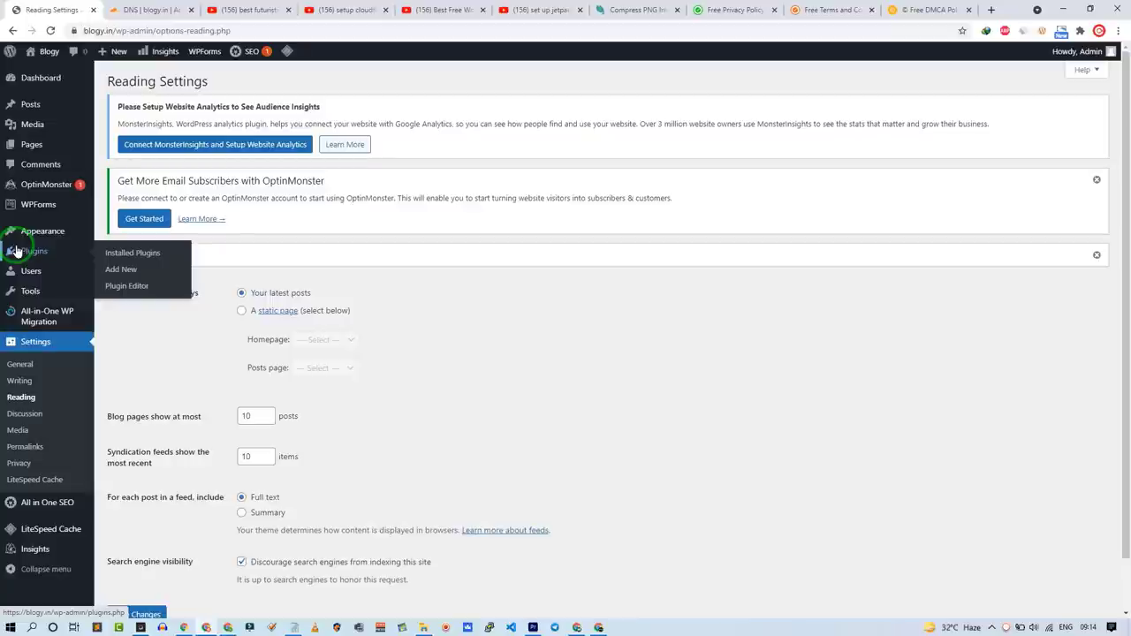
# Step: Bulk-deactivate all the active plugins
pyautogui.click(16, 251)
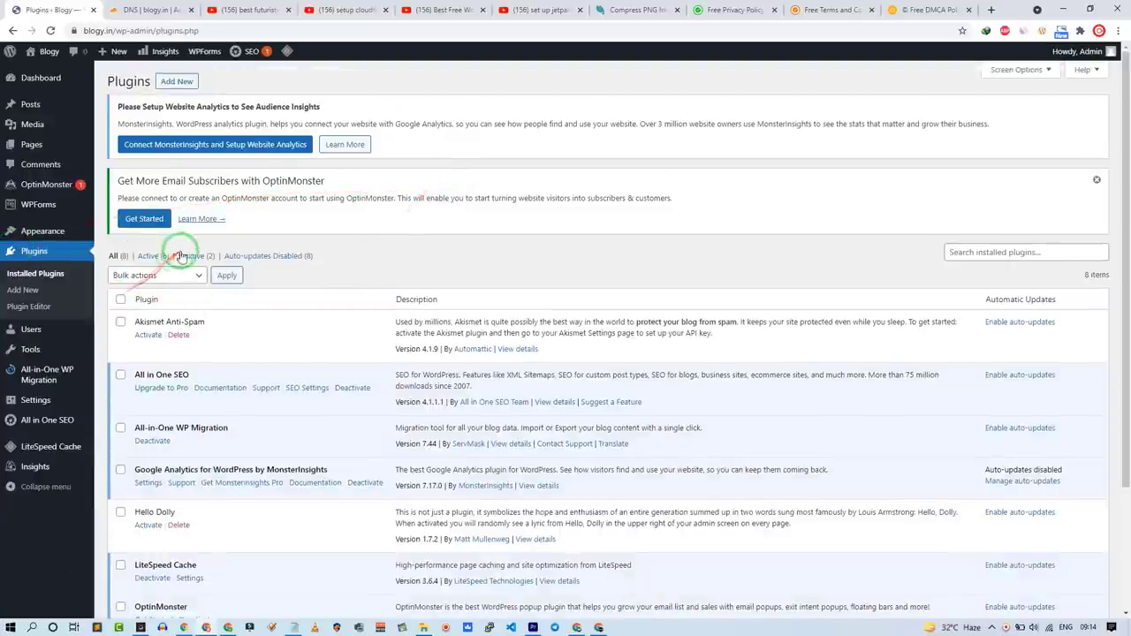
pyautogui.click(152, 255)
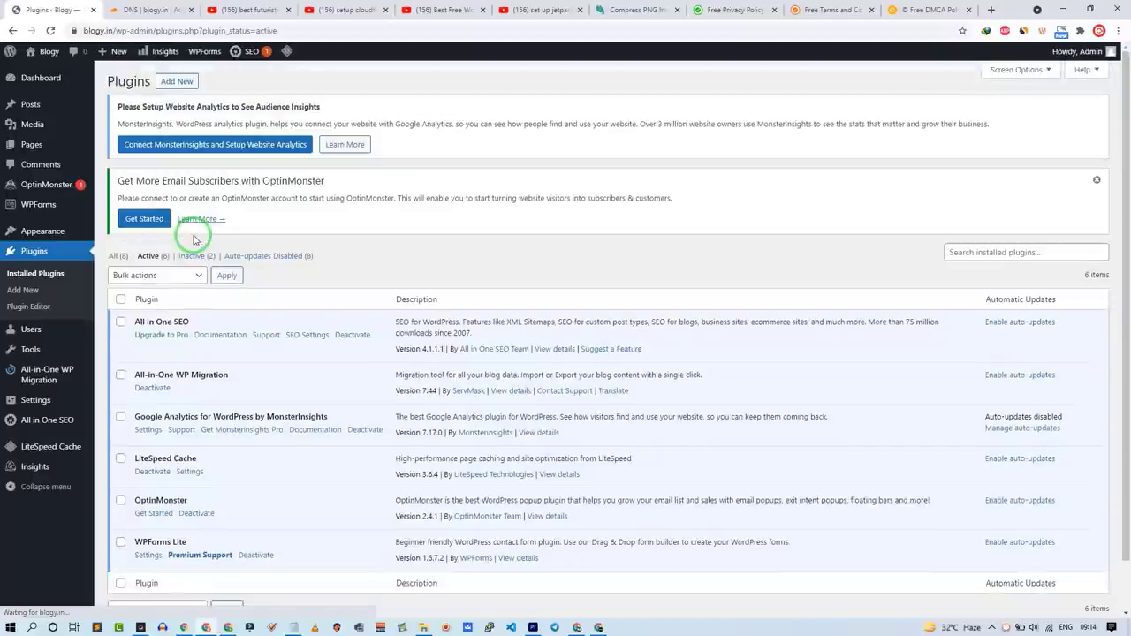
pyautogui.click(118, 302)
pyautogui.click(156, 275)
pyautogui.click(141, 297)
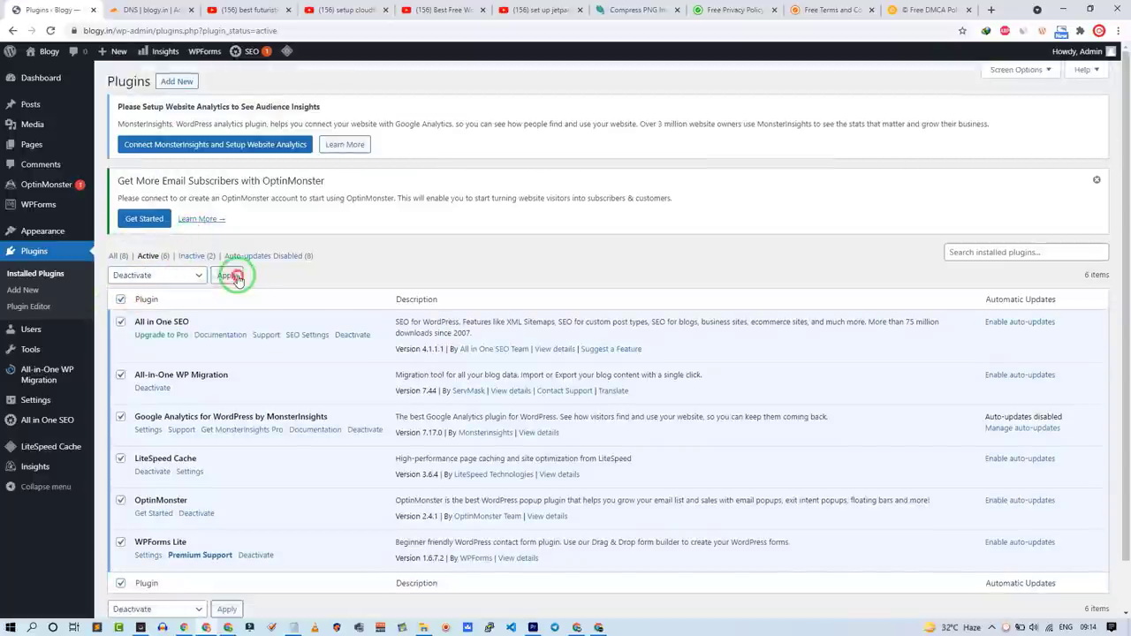
# Step: Select all plugins and bulk-delete them, confirming the deletion
pyautogui.click(226, 275)
pyautogui.click(120, 182)
pyautogui.click(156, 158)
pyautogui.click(141, 219)
pyautogui.click(226, 159)
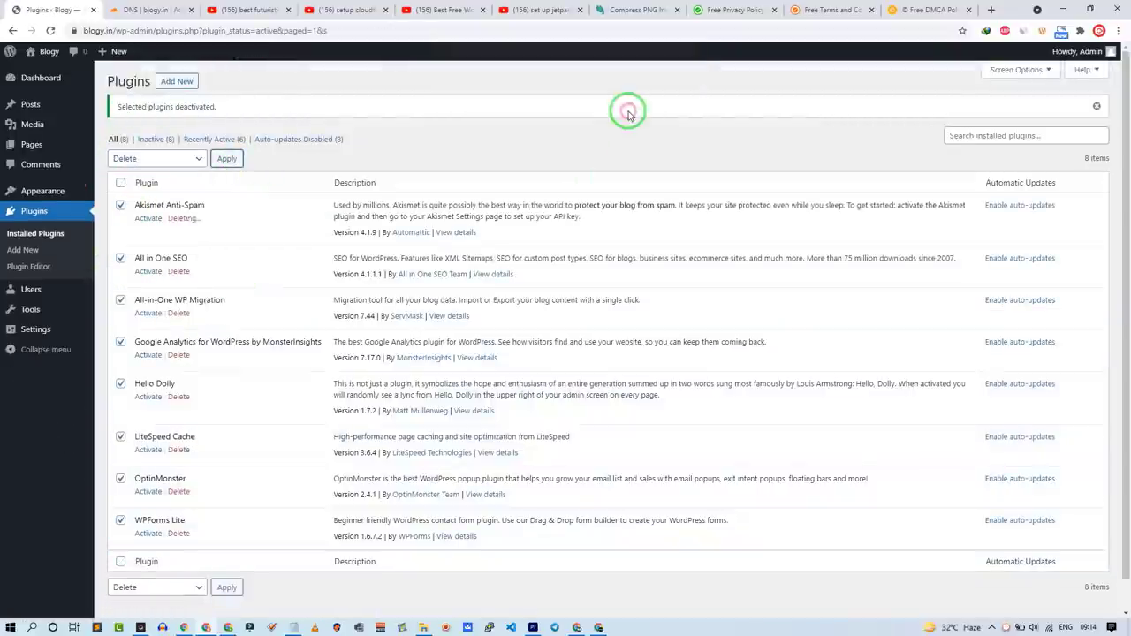
pyautogui.click(621, 109)
# Step: Trash the Hello world! post and the Sample Page
pyautogui.click(62, 104)
pyautogui.click(201, 182)
pyautogui.click(33, 219)
pyautogui.click(202, 219)
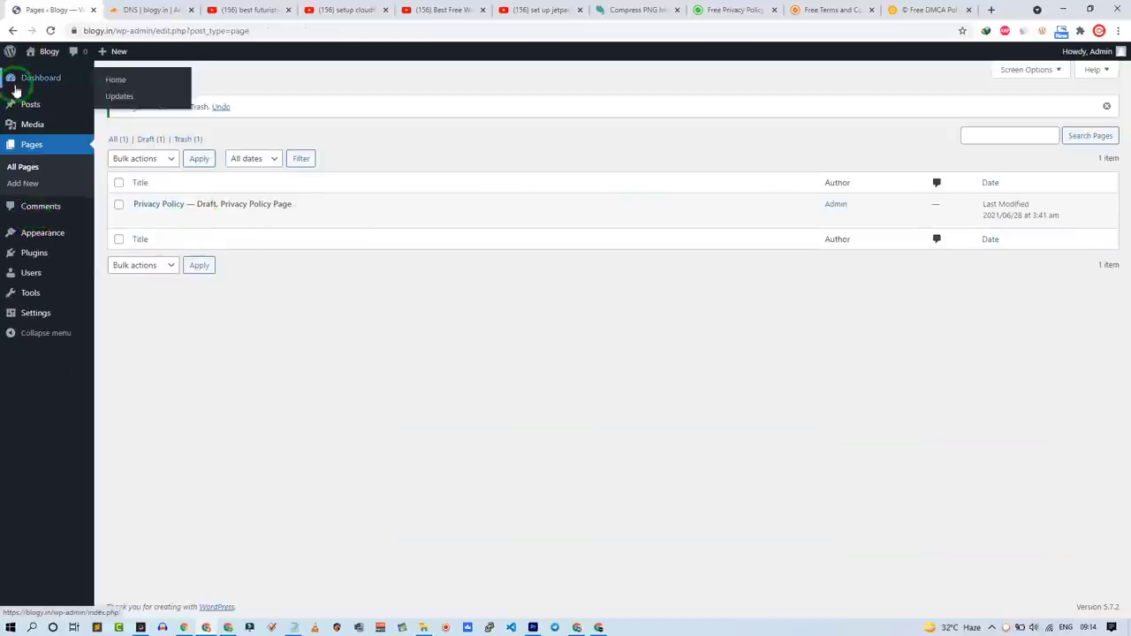
# Step: Delete the Twenty Nineteen and Twenty Twenty themes from Appearance > Themes
pyautogui.click(26, 78)
pyautogui.click(116, 232)
pyautogui.click(601, 221)
pyautogui.click(1014, 587)
pyautogui.press('Return')
pyautogui.click(1011, 575)
pyautogui.press('Return')
pyautogui.click(7, 78)
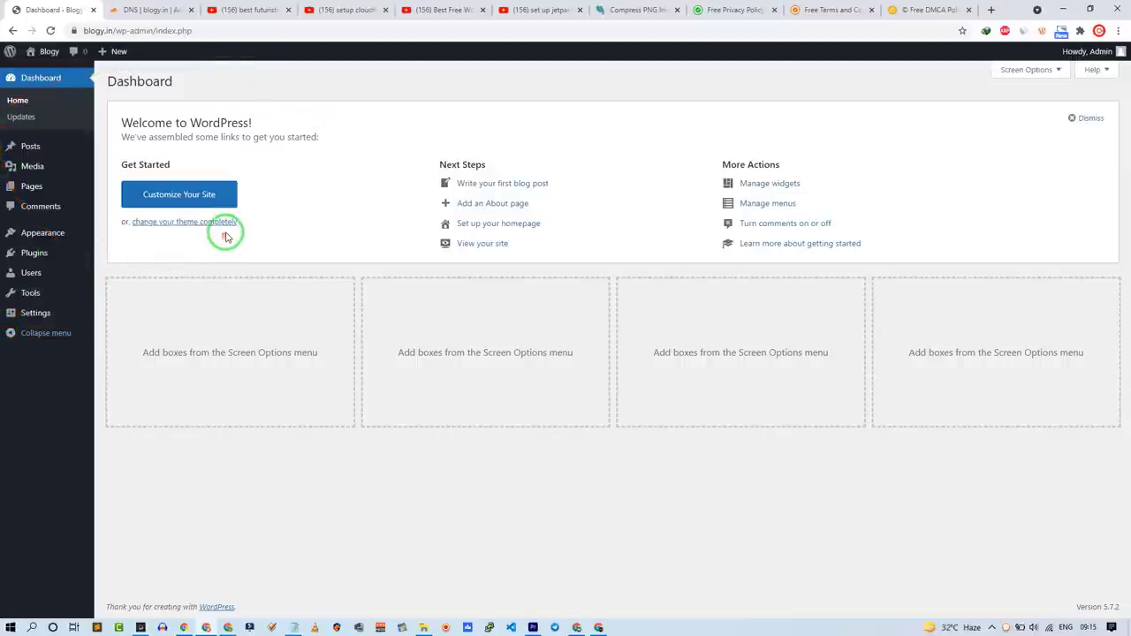
pyautogui.hotkey('alt', 'Tab')
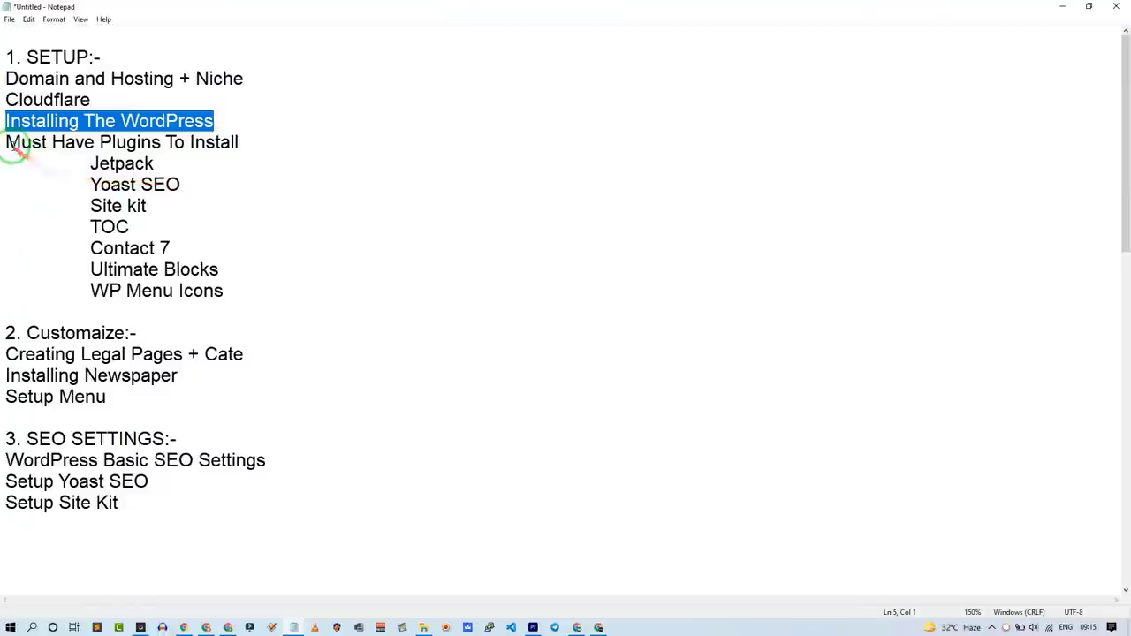
# Step: Highlight the 'Must Have Plugins To Install' heading in Notepad, then return to Add Plugins
pyautogui.moveTo(4, 135); pyautogui.dragTo(267, 151)
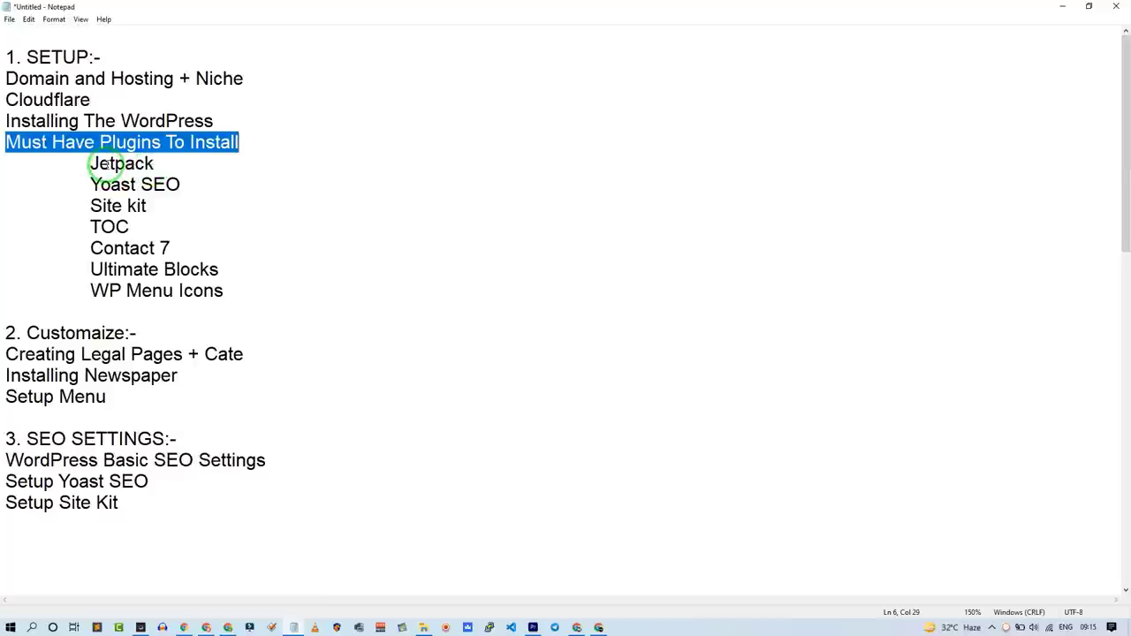
pyautogui.hotkey('alt', 'Tab')
pyautogui.moveTo(101, 265)
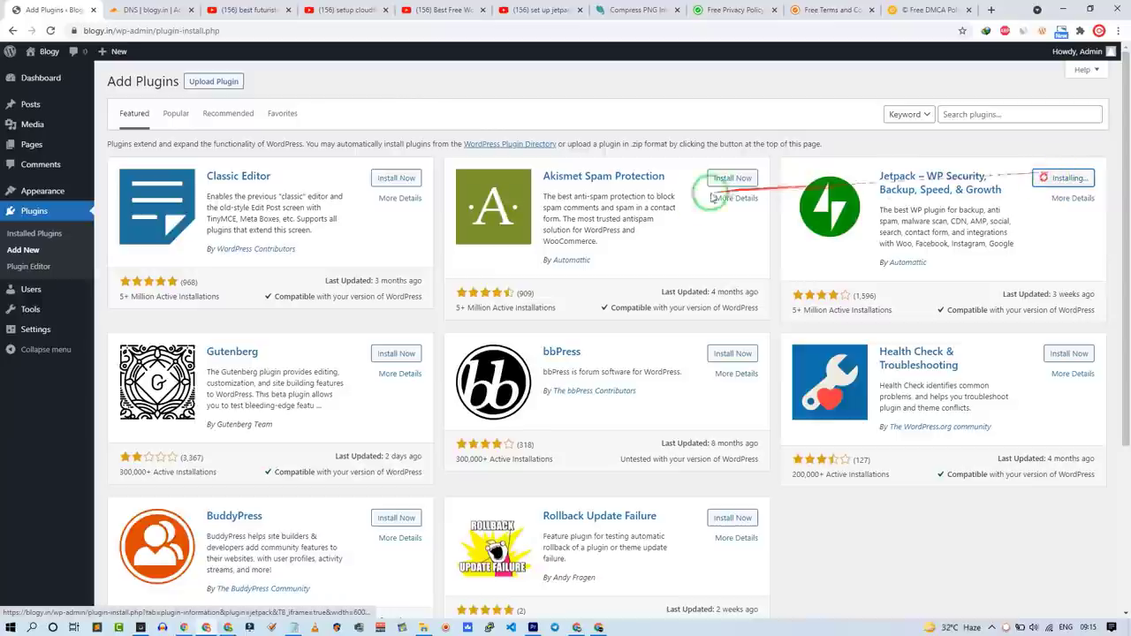
# Step: Install Yoast SEO and Easy Table of Contents, then search for 'contact'
pyautogui.click(389, 180)
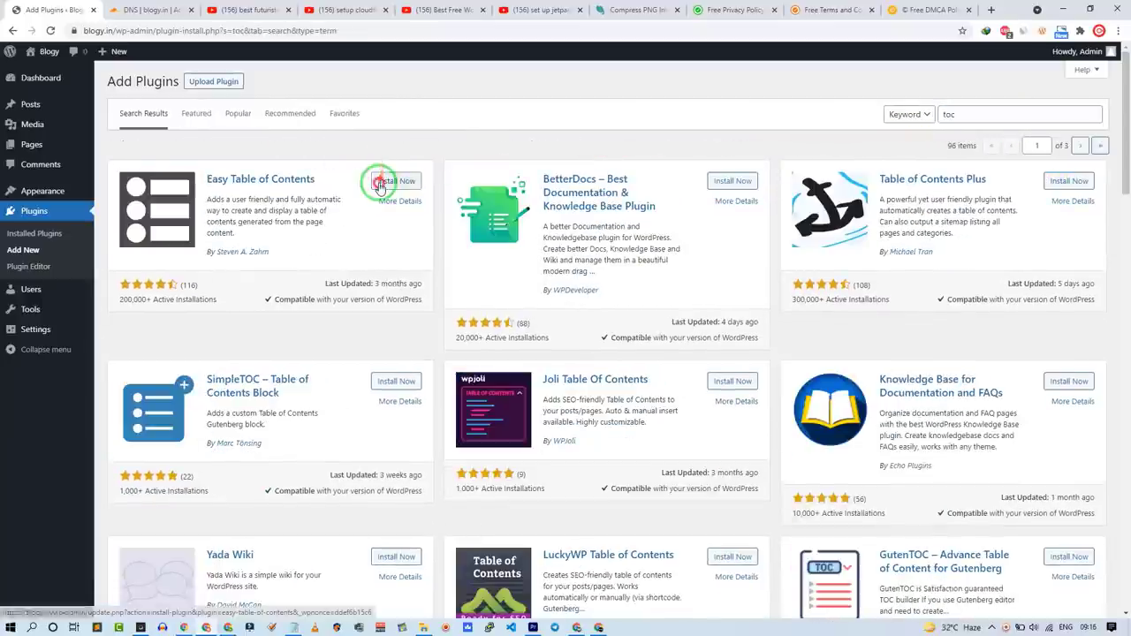
pyautogui.click(382, 181)
pyautogui.tripleClick(1003, 114)
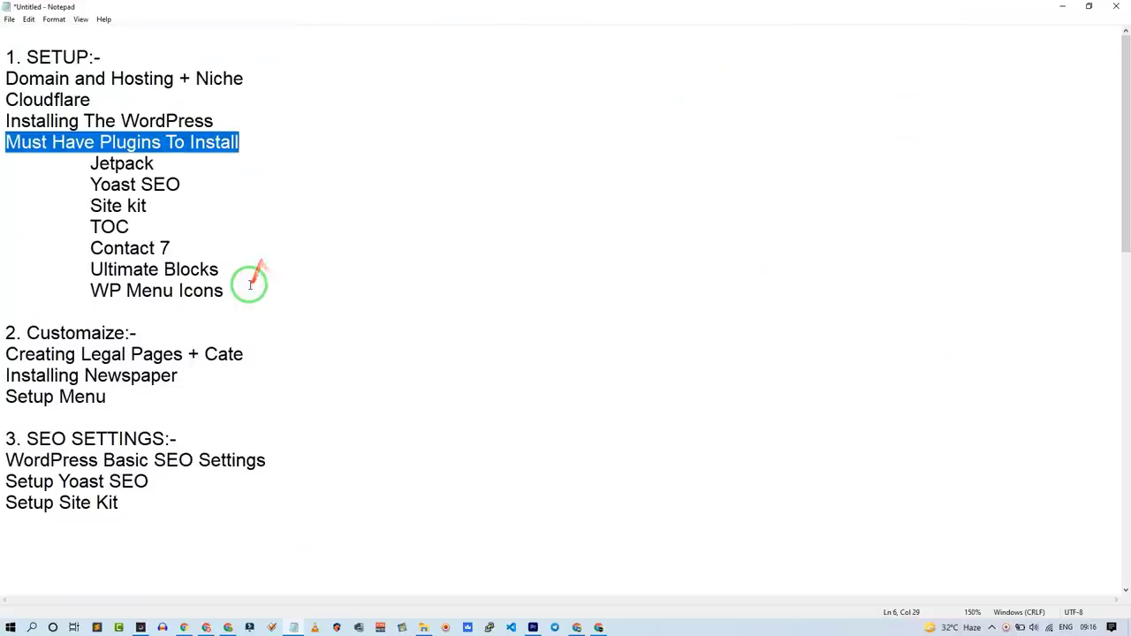
pyautogui.moveTo(225, 291); pyautogui.dragTo(99, 268)
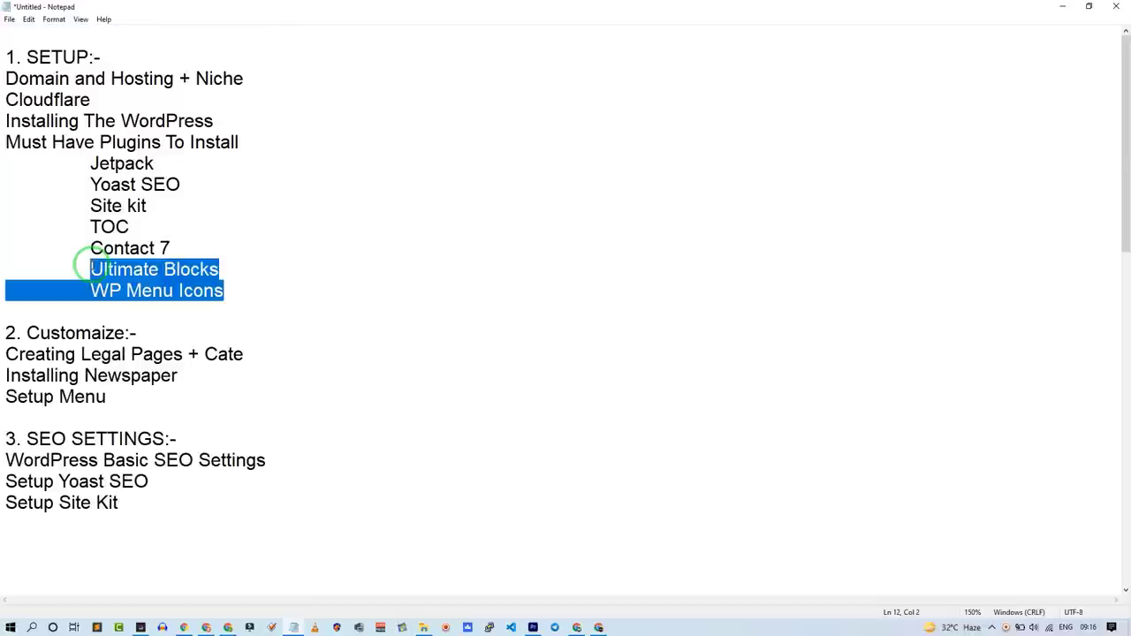
# Step: Select Ultimate Blocks in the Notepad list, then show WordPress's Installed Plugins page
pyautogui.moveTo(91, 266)
pyautogui.mouseDown()
pyautogui.moveTo(91, 250)
pyautogui.moveTo(230, 273)
pyautogui.moveTo(100, 270)
pyautogui.mouseUp()
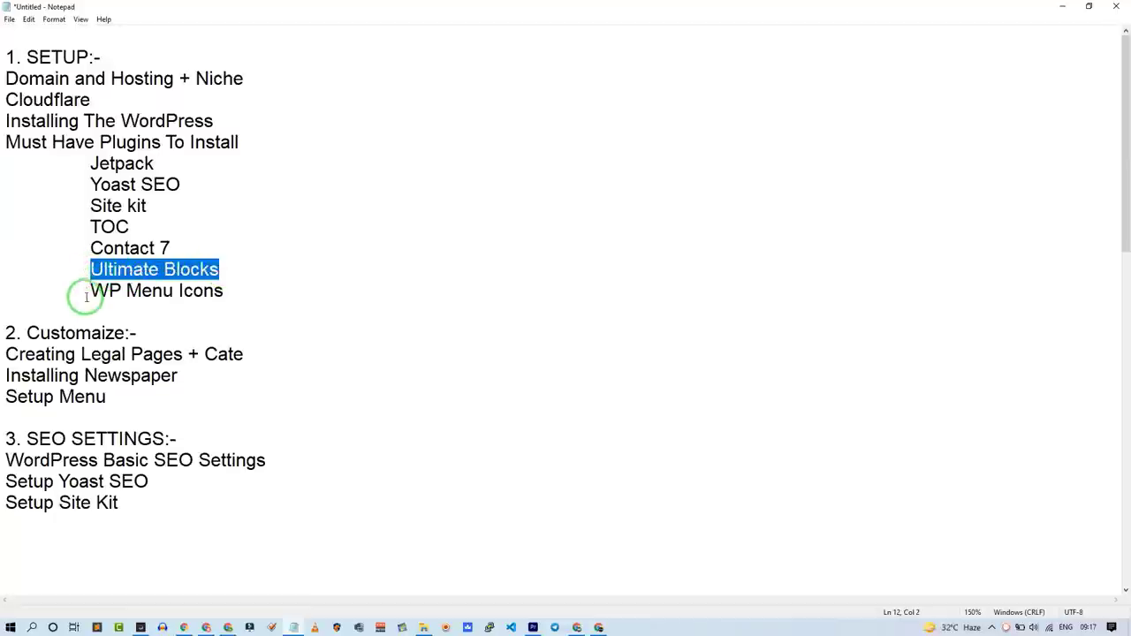
pyautogui.click(1059, 6)
pyautogui.click(960, 112)
# Step: Select the installed plugins and choose Activate from Bulk actions
pyautogui.click(35, 174)
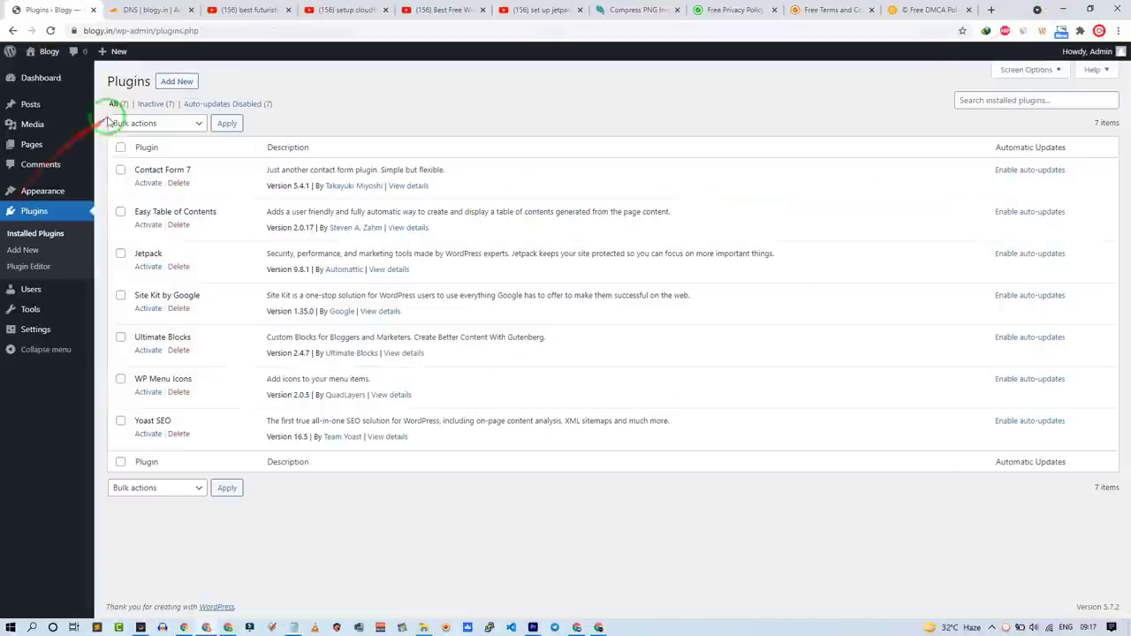
pyautogui.click(120, 461)
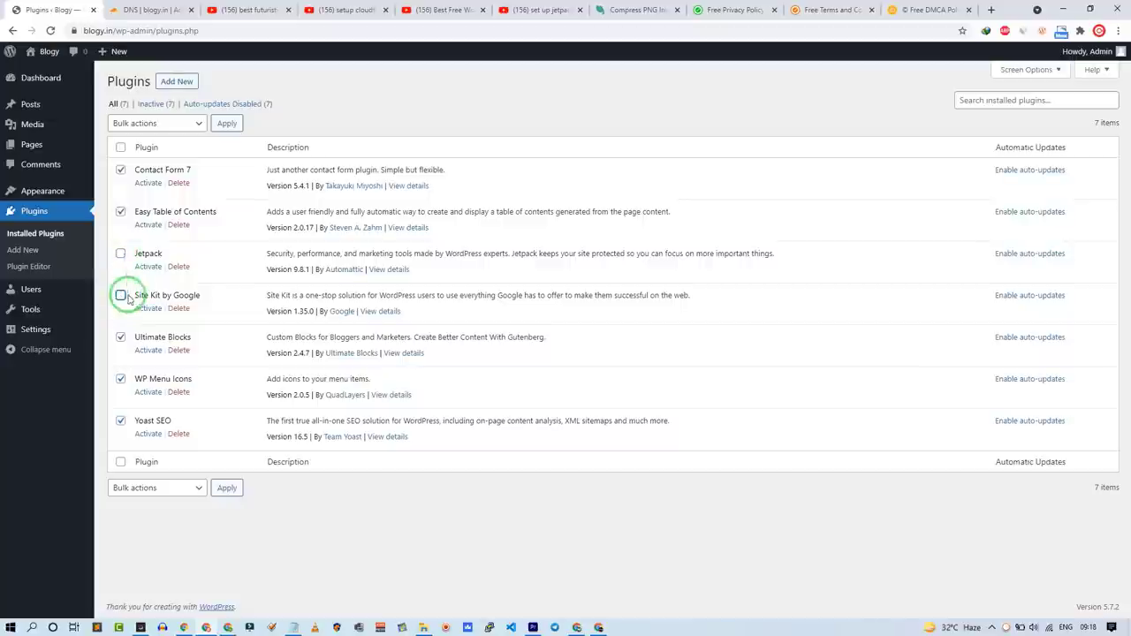
pyautogui.click(160, 122)
pyautogui.click(159, 148)
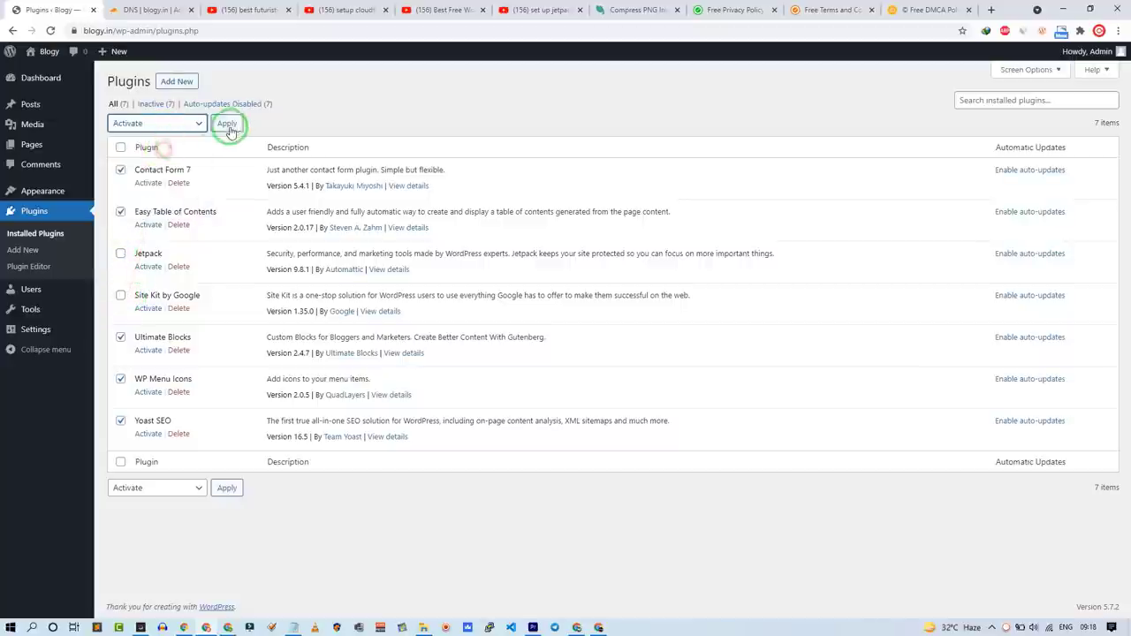
# Step: Review the '2. Customaize:-' heading and its three tasks in the Notepad outline
pyautogui.hotkey('alt', 'Tab')
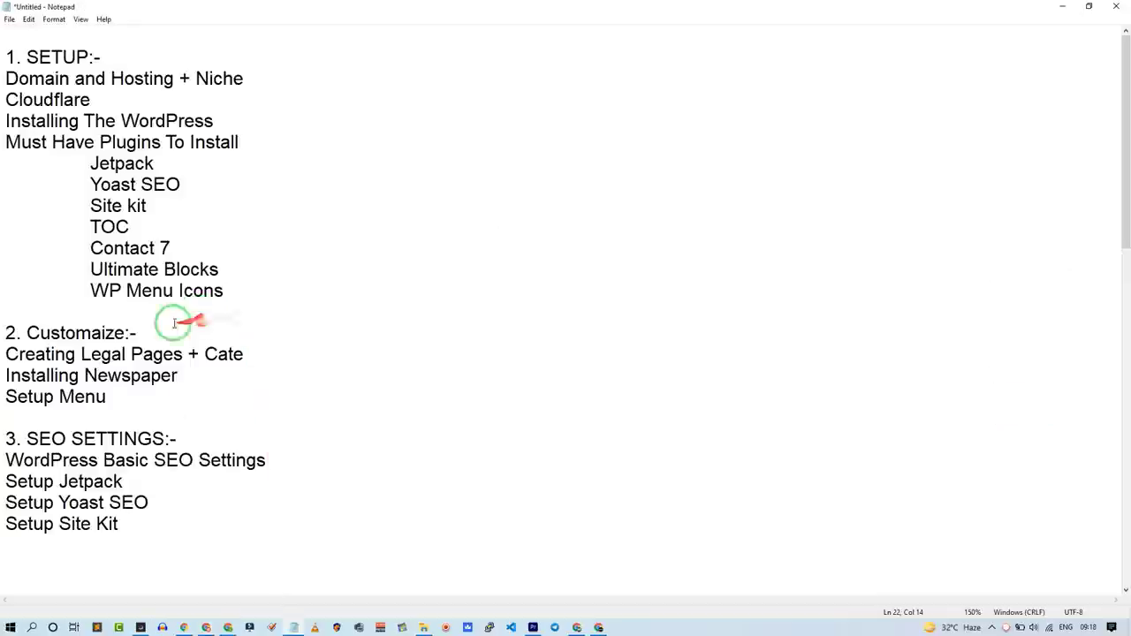
pyautogui.moveTo(139, 332); pyautogui.dragTo(3, 338)
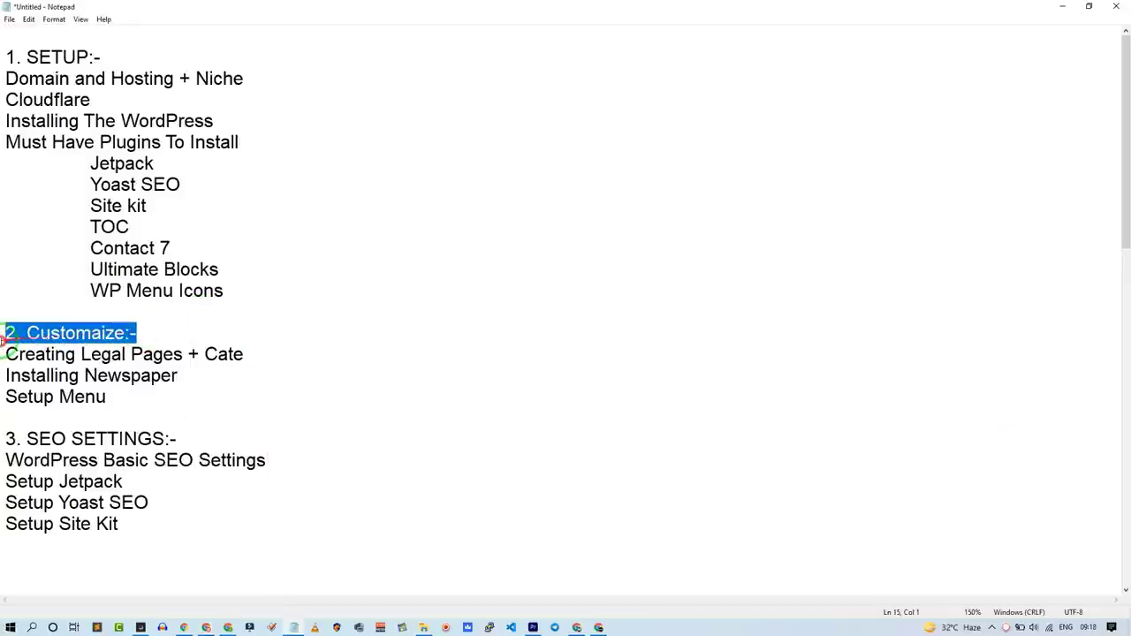
pyautogui.moveTo(131, 397); pyautogui.dragTo(4, 358)
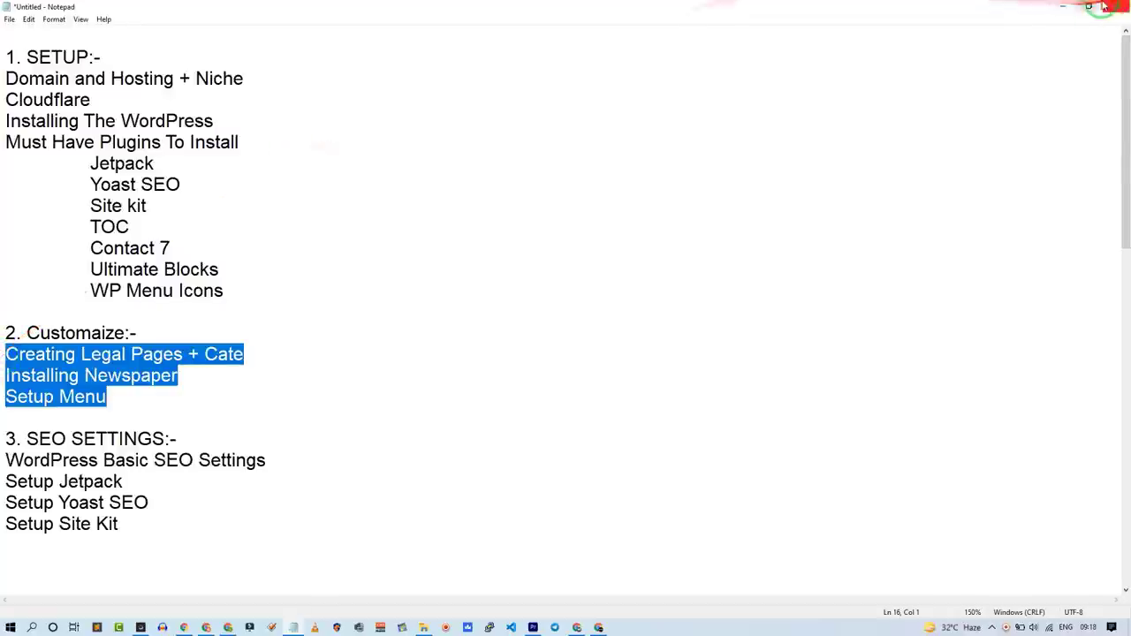
pyautogui.click(1062, 7)
# Step: Open the live Blogy site in a new tab via Visit Site
pyautogui.moveTo(632, 135); pyautogui.dragTo(181, 134)
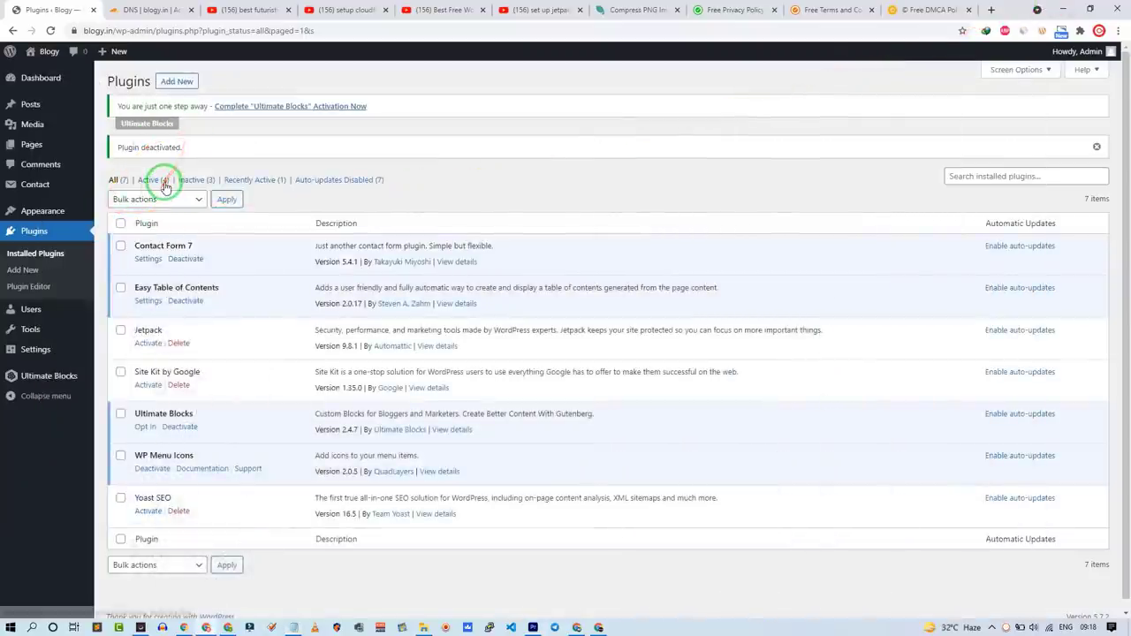
pyautogui.moveTo(50, 53)
pyautogui.click(54, 76)
pyautogui.scroll(-2, 292, 362)
# Step: Scroll through the Blogy homepage's Hello world! post and switch back to the admin tab
pyautogui.scroll(2, 296, 367)
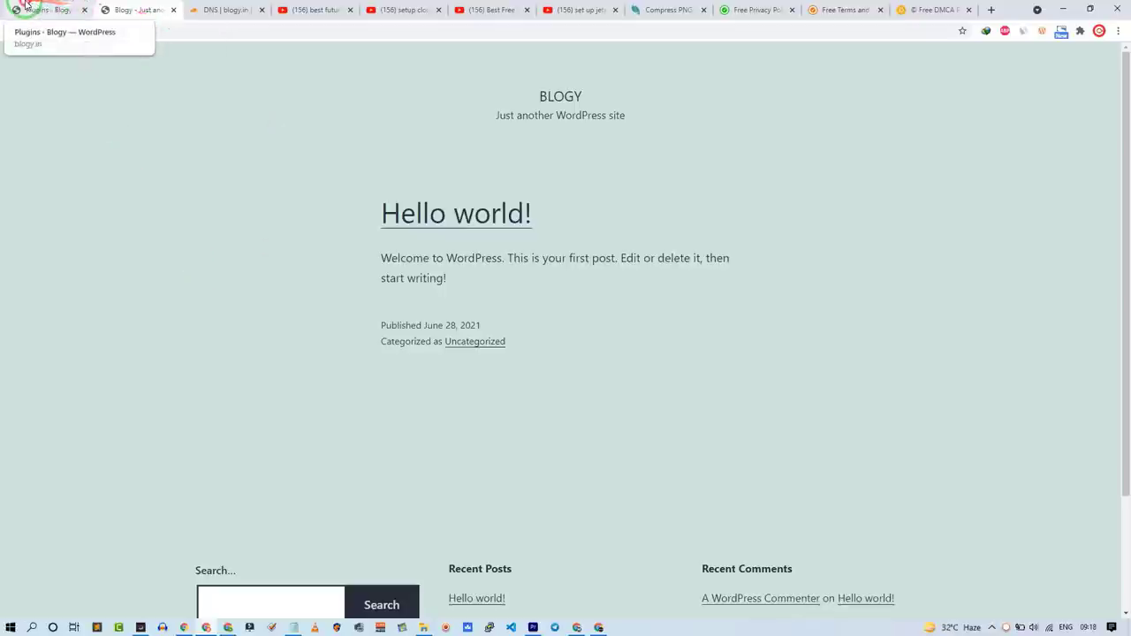
pyautogui.click(49, 10)
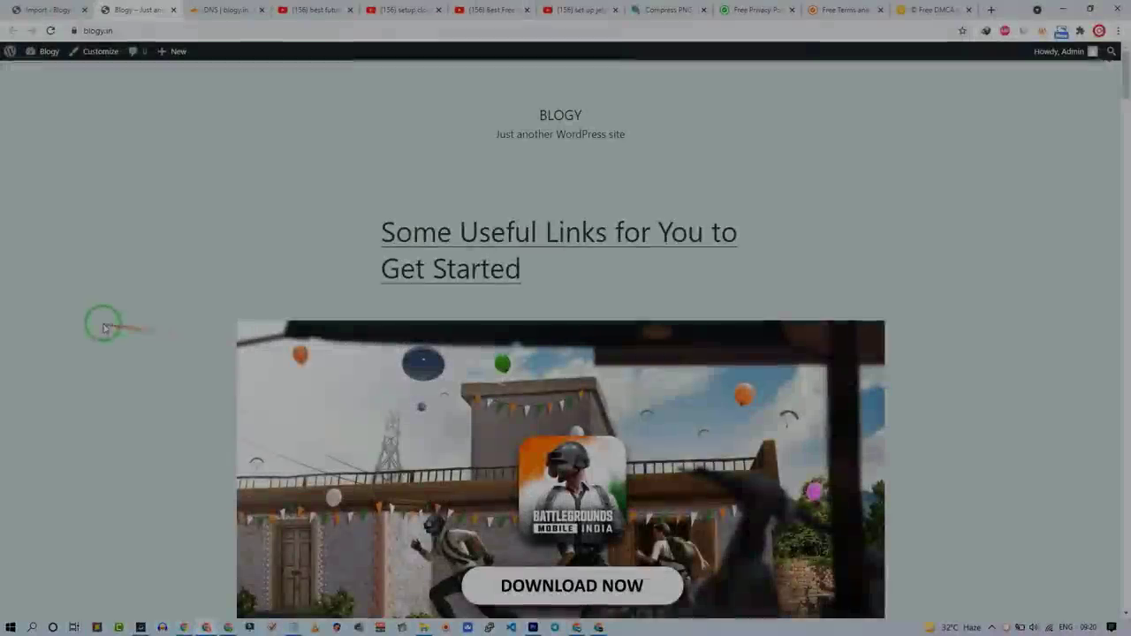
pyautogui.scroll(-15, 149, 334)
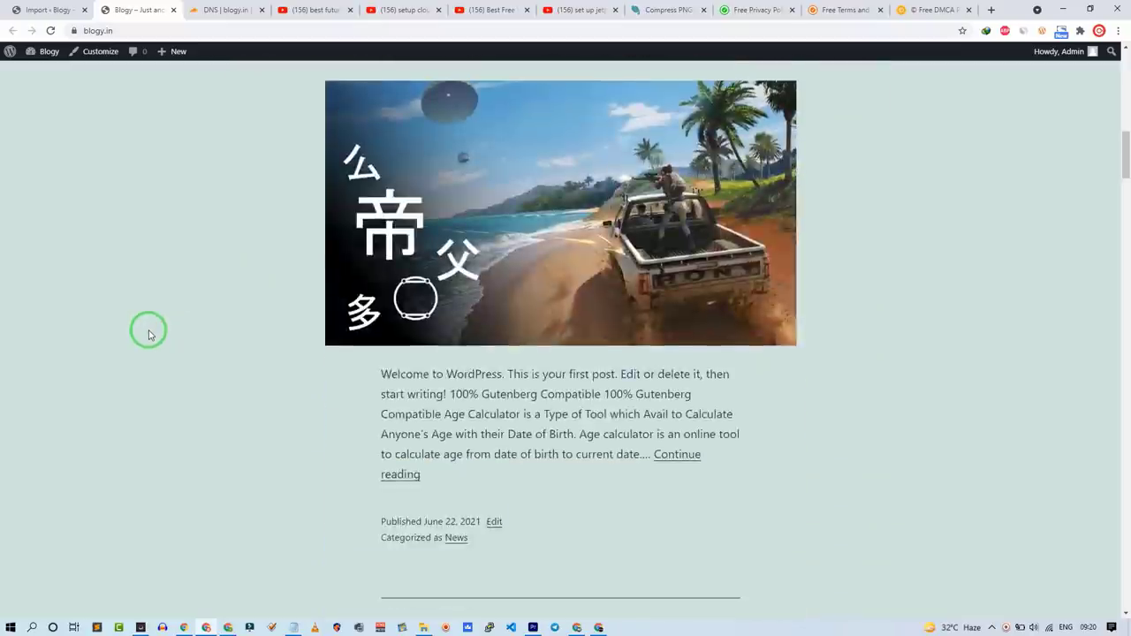
pyautogui.scroll(6, 150, 327)
pyautogui.scroll(-8, 150, 328)
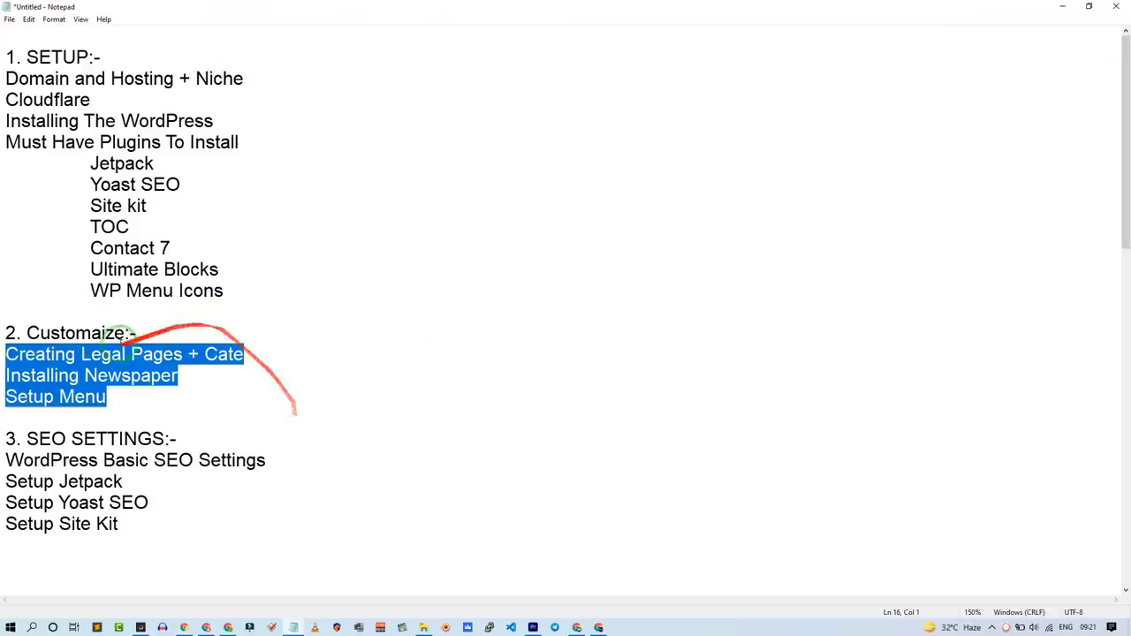
# Step: Highlight 'Installing Newspaper' in the notes, then minimize Notepad to reveal Appearance > Themes
pyautogui.click(84, 375)
pyautogui.moveTo(215, 374); pyautogui.dragTo(2, 376)
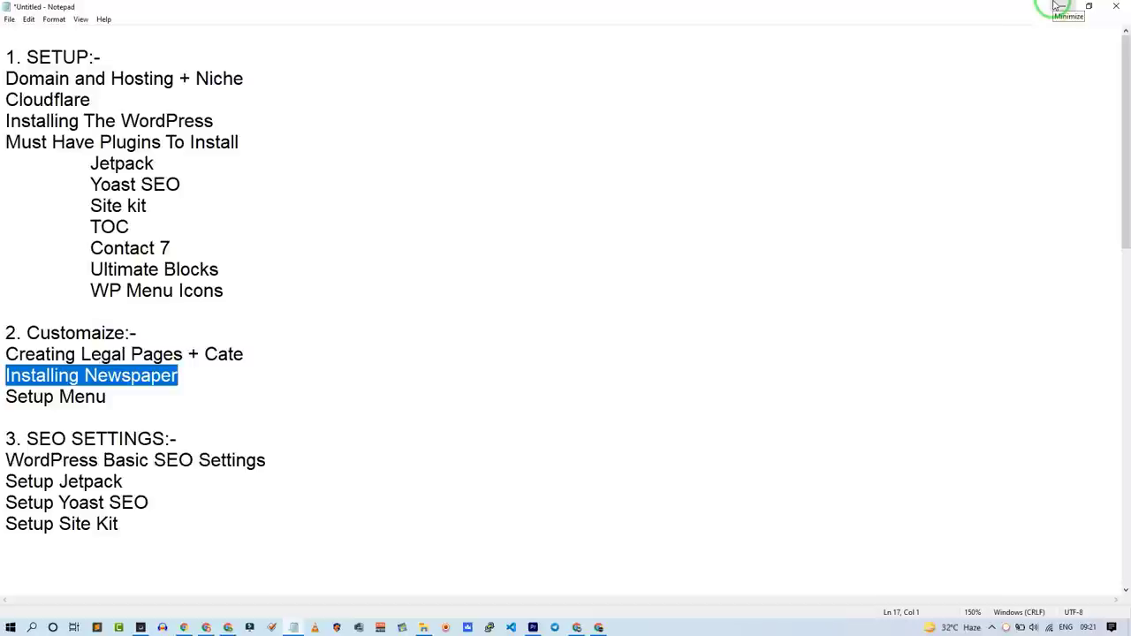
pyautogui.click(1056, 6)
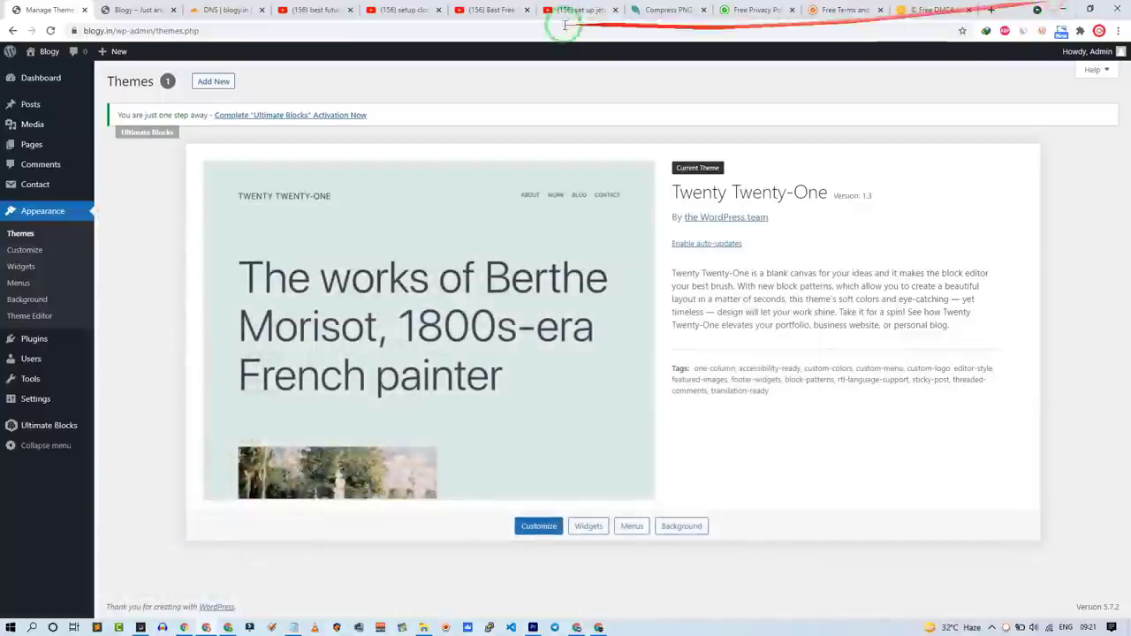
# Step: After checking the free theme search results, reach the Upload Theme form via Themes > Add New
pyautogui.click(516, 10)
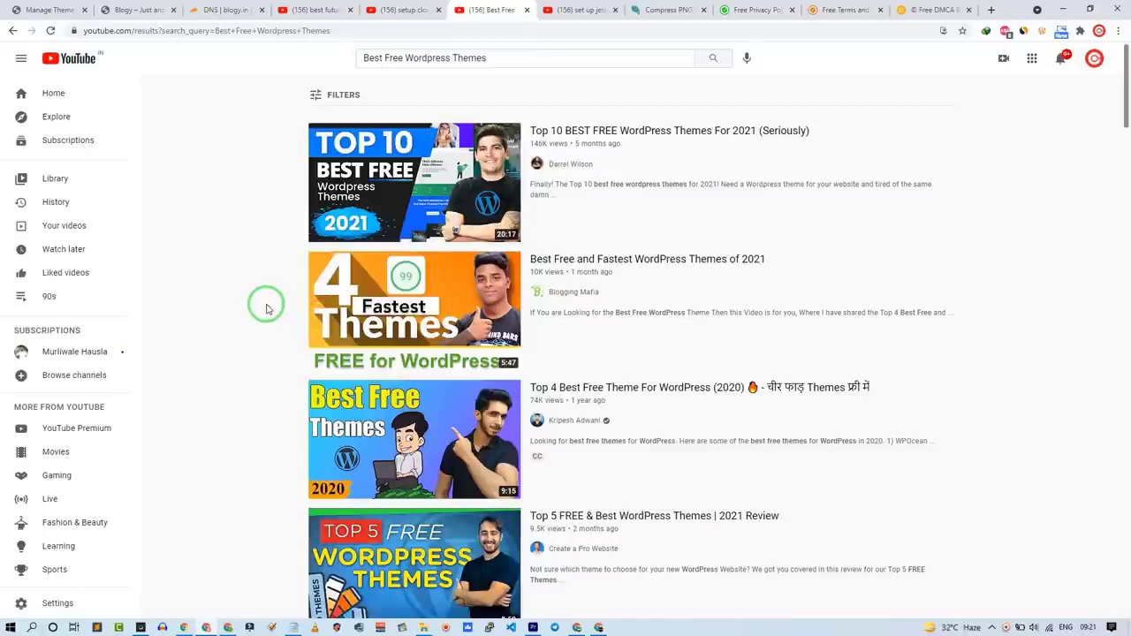
pyautogui.click(49, 9)
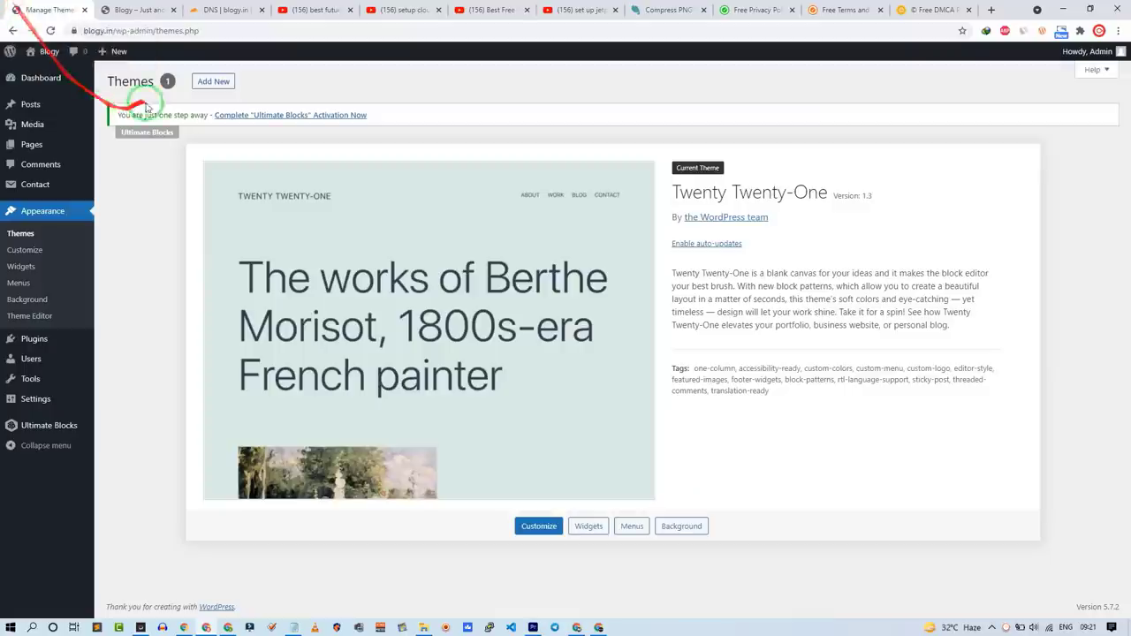
pyautogui.click(212, 82)
pyautogui.click(214, 82)
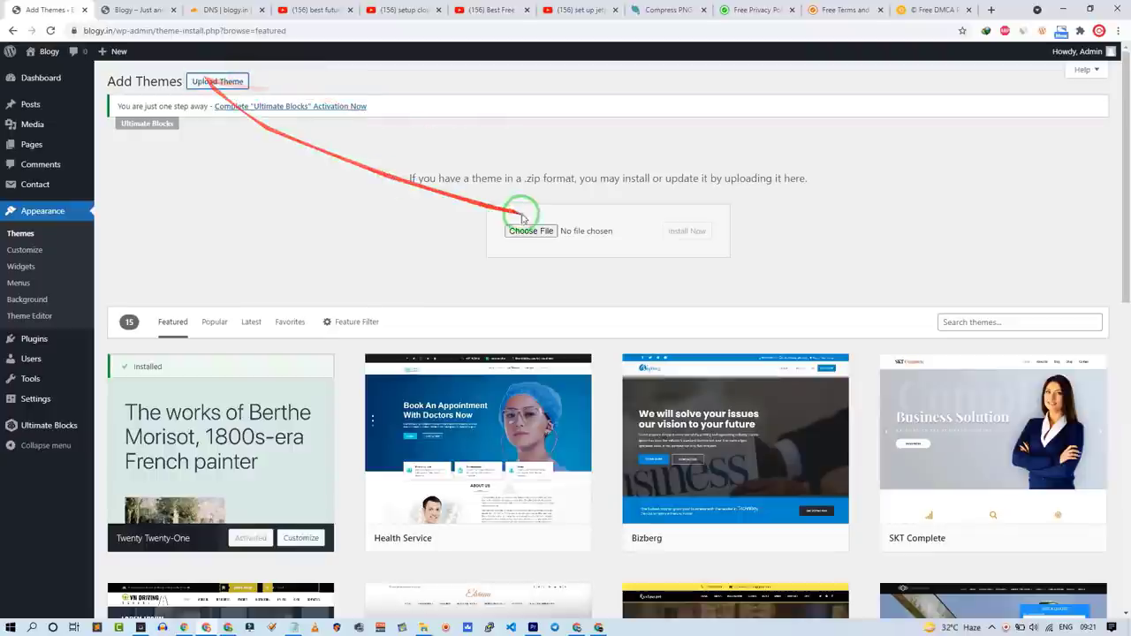
pyautogui.click(26, 145)
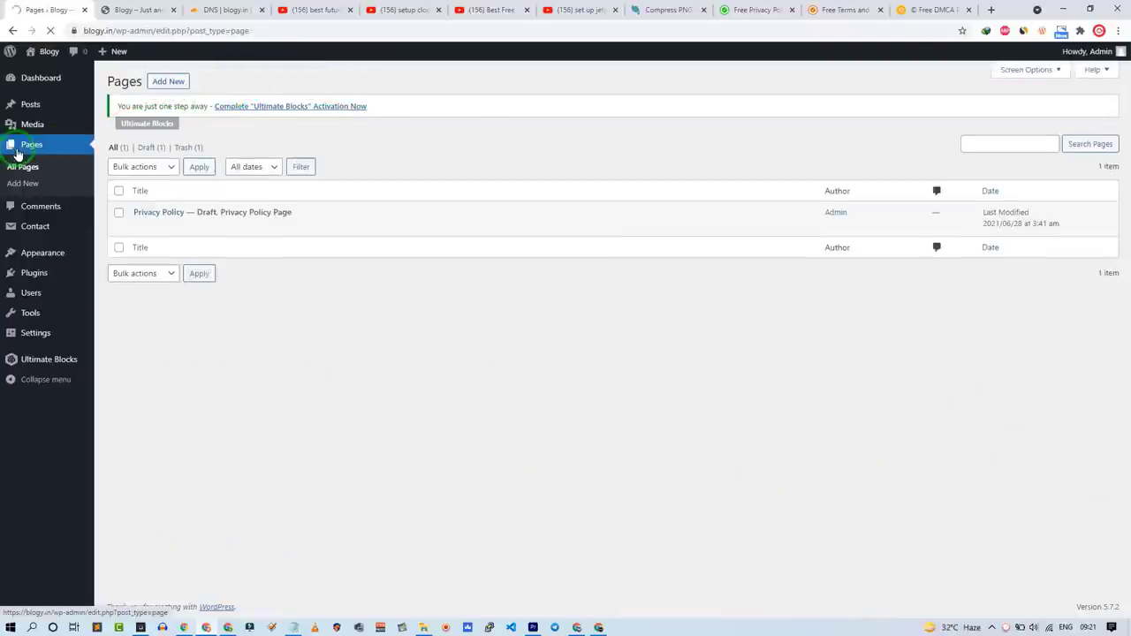
pyautogui.click(42, 254)
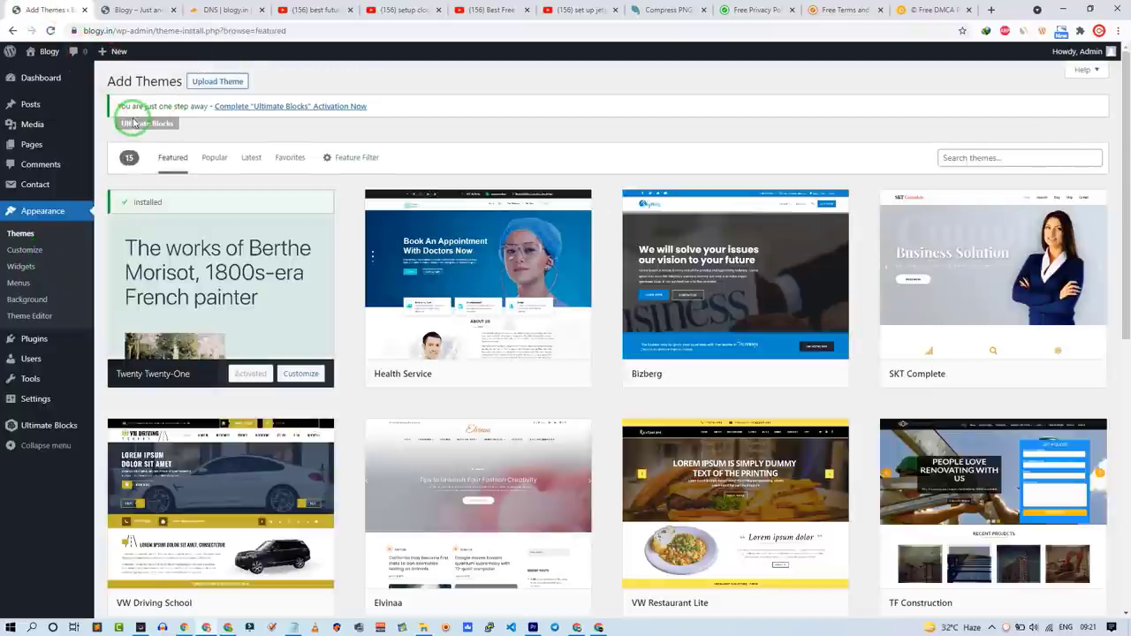
pyautogui.click(205, 86)
pyautogui.click(522, 235)
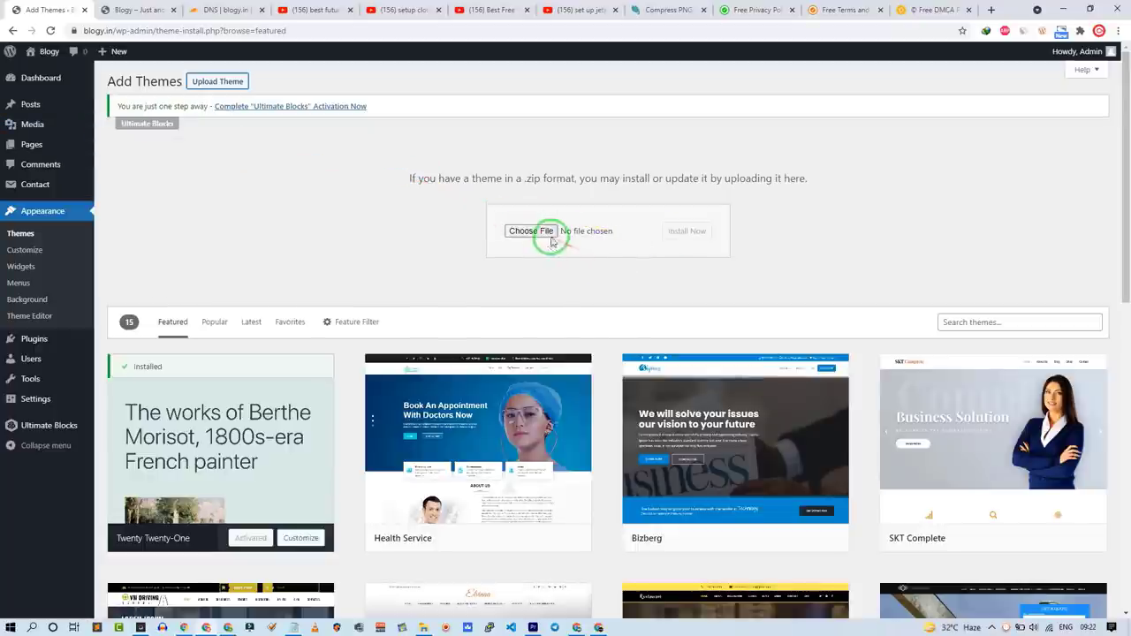
# Step: Install the chosen Newspaper theme zip and glance at the live site tab
pyautogui.click(687, 230)
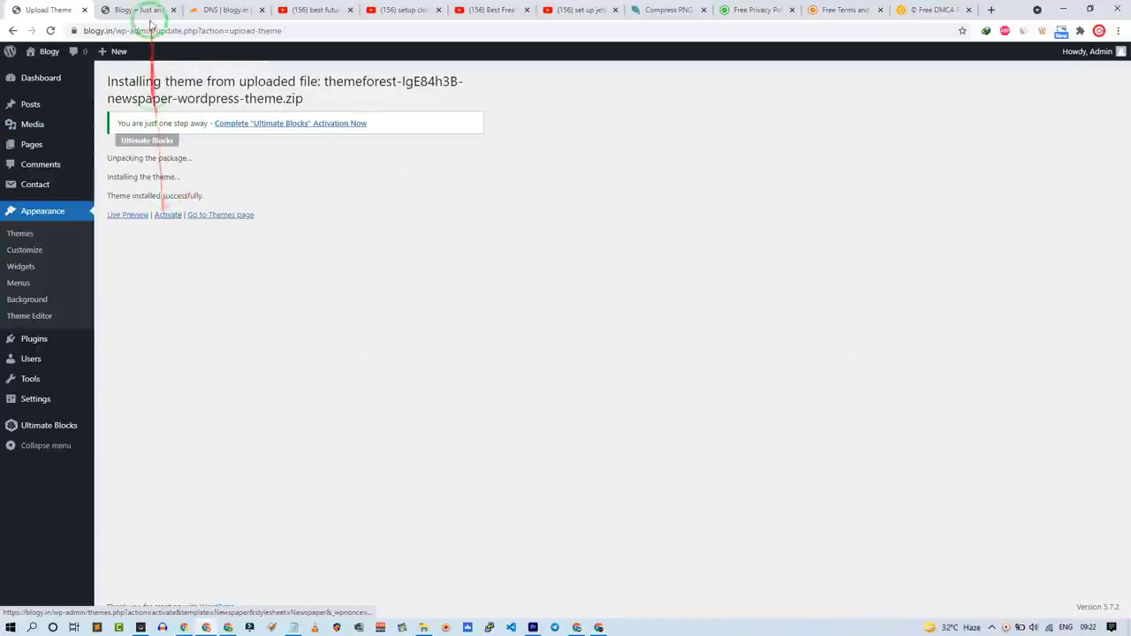
pyautogui.click(147, 8)
pyautogui.scroll(10, 155, 227)
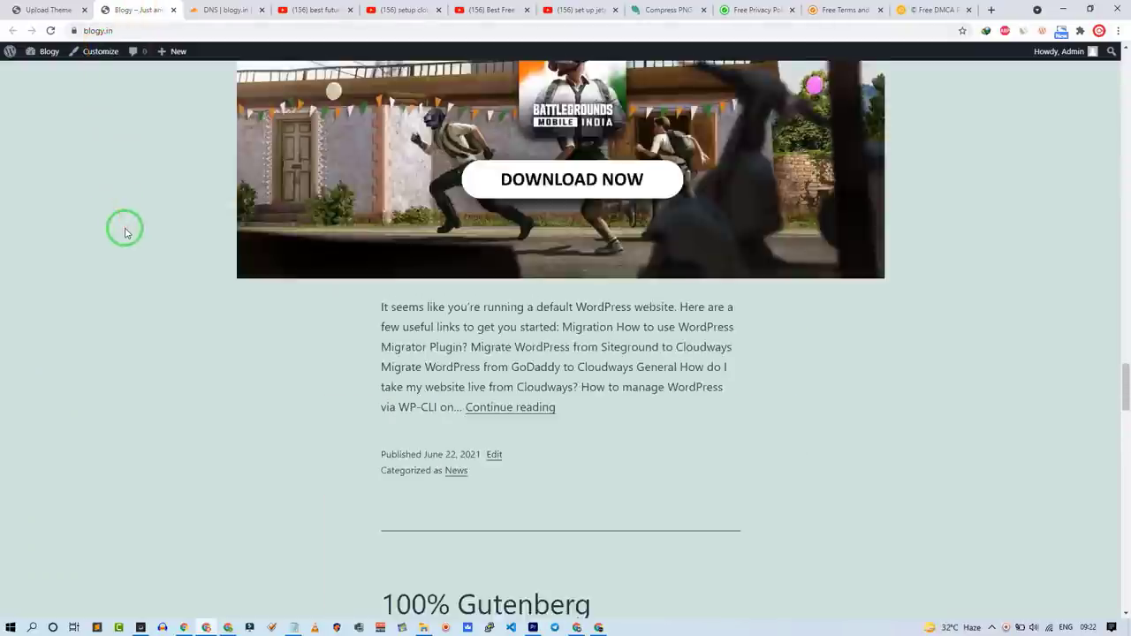
pyautogui.scroll(-5, 872, 295)
pyautogui.scroll(8, 1112, 262)
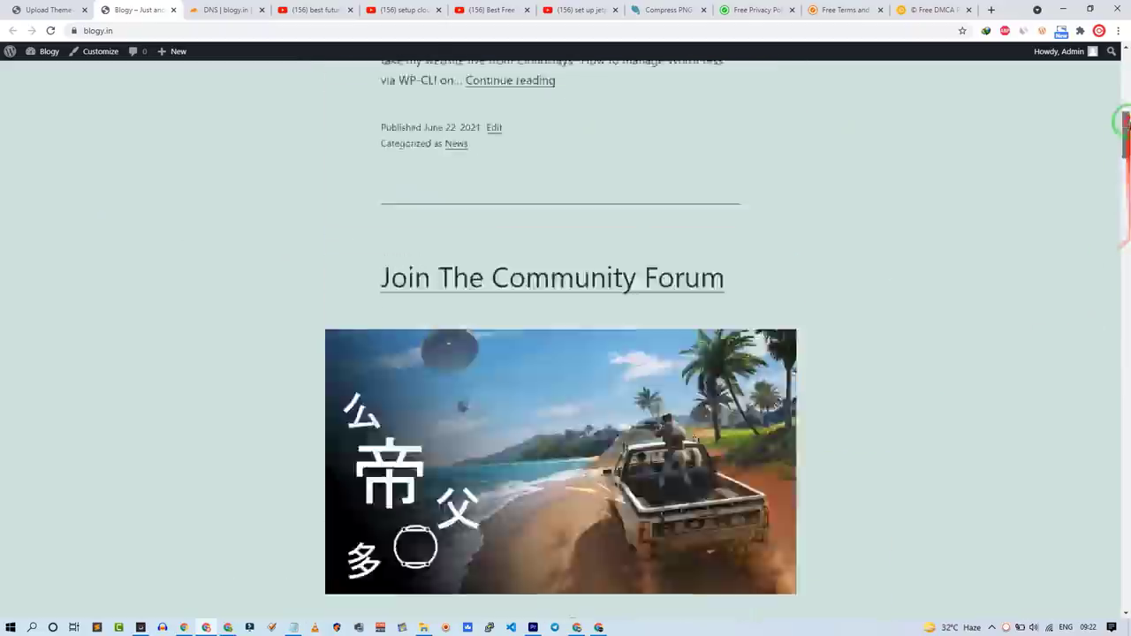
pyautogui.click(37, 8)
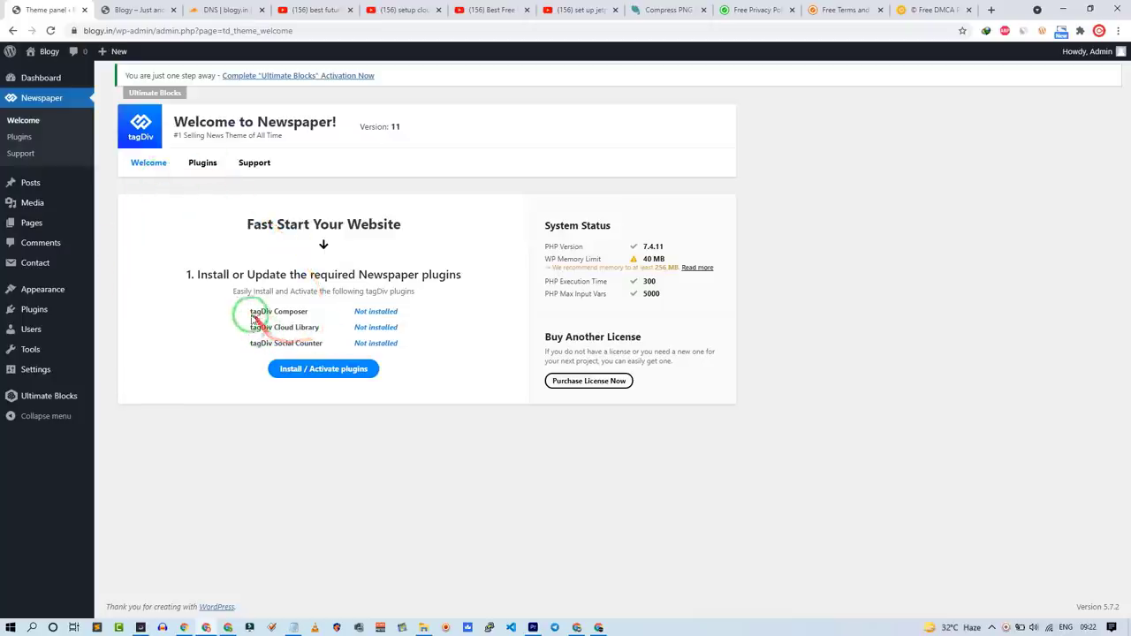
# Step: Install and activate the required tagDiv plugins
pyautogui.moveTo(250, 311); pyautogui.dragTo(420, 351)
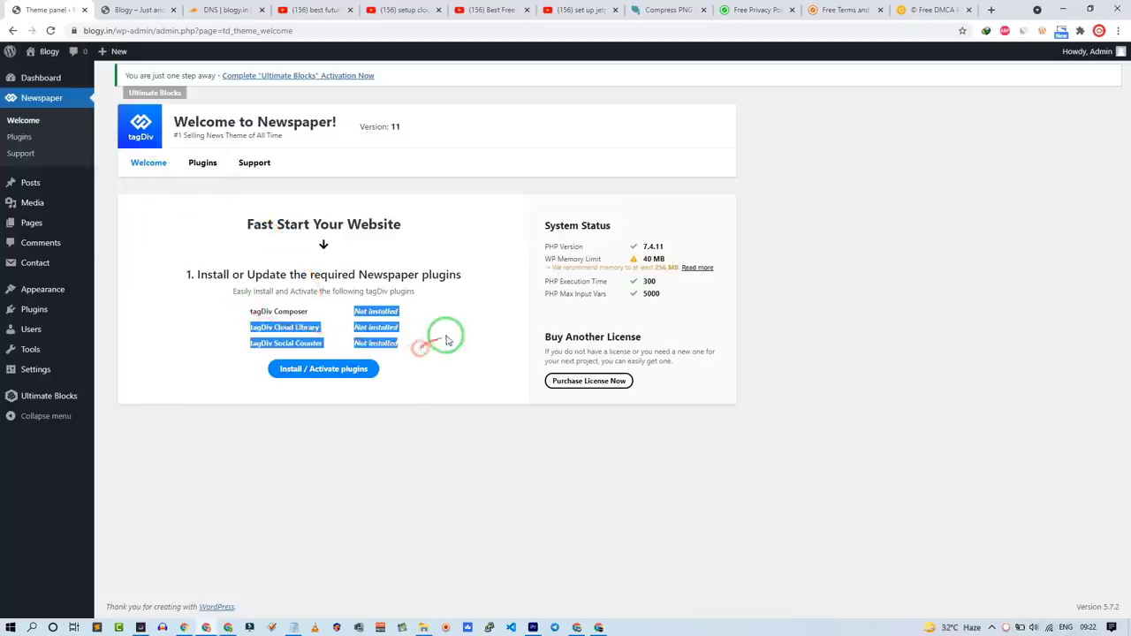
pyautogui.click(442, 279)
pyautogui.click(324, 371)
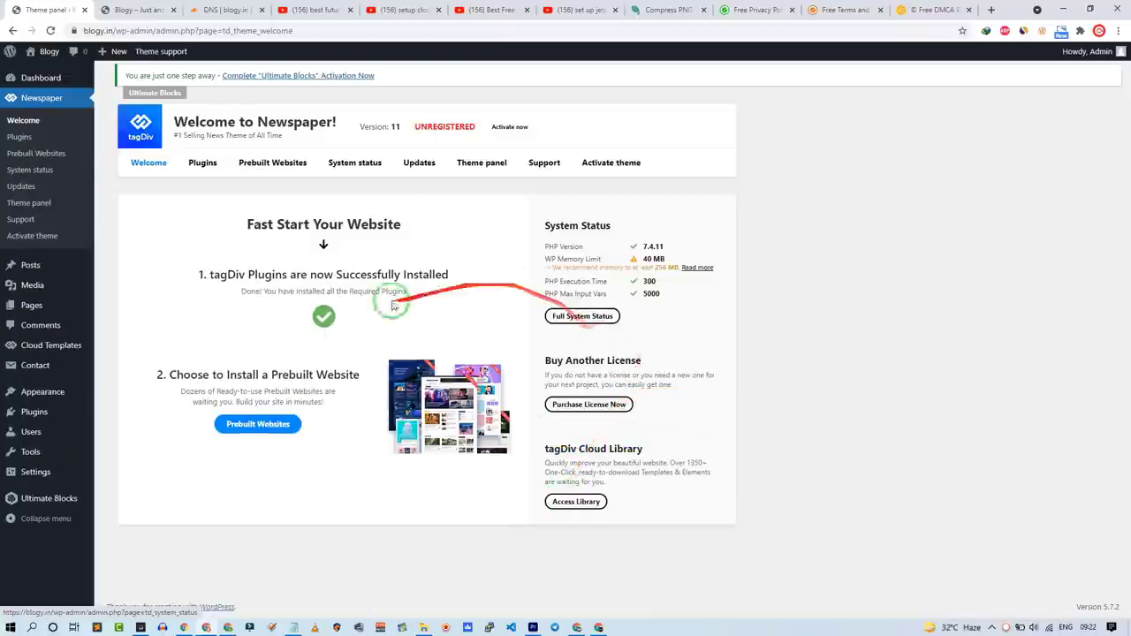
# Step: Activate the Newspaper theme licence on the Activate theme page until it shows REGISTERED
pyautogui.click(622, 168)
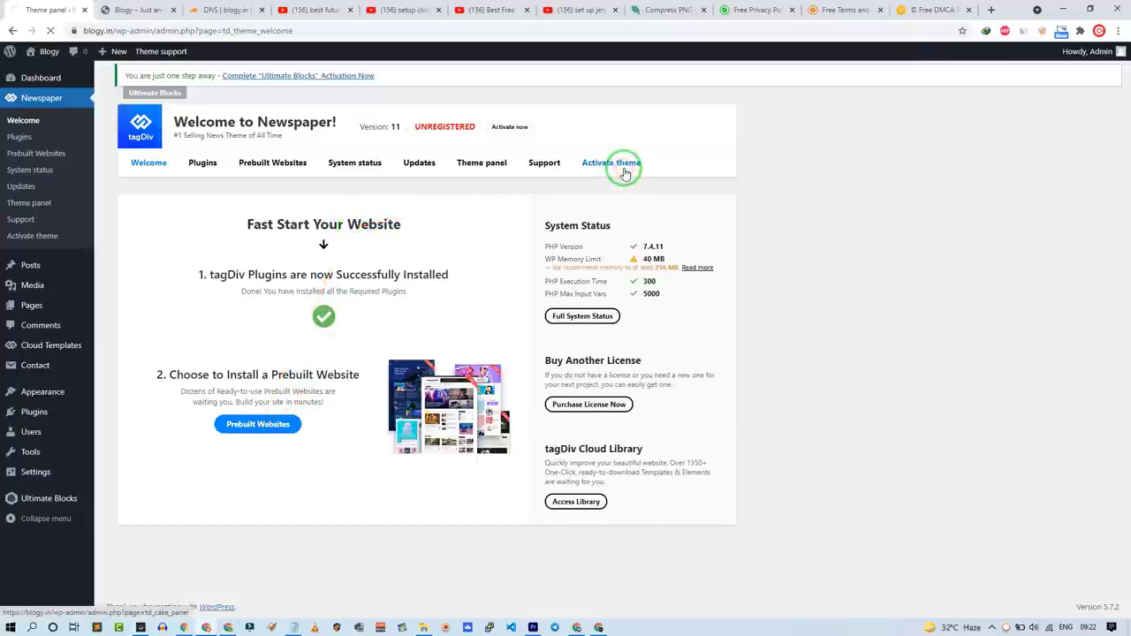
pyautogui.click(171, 353)
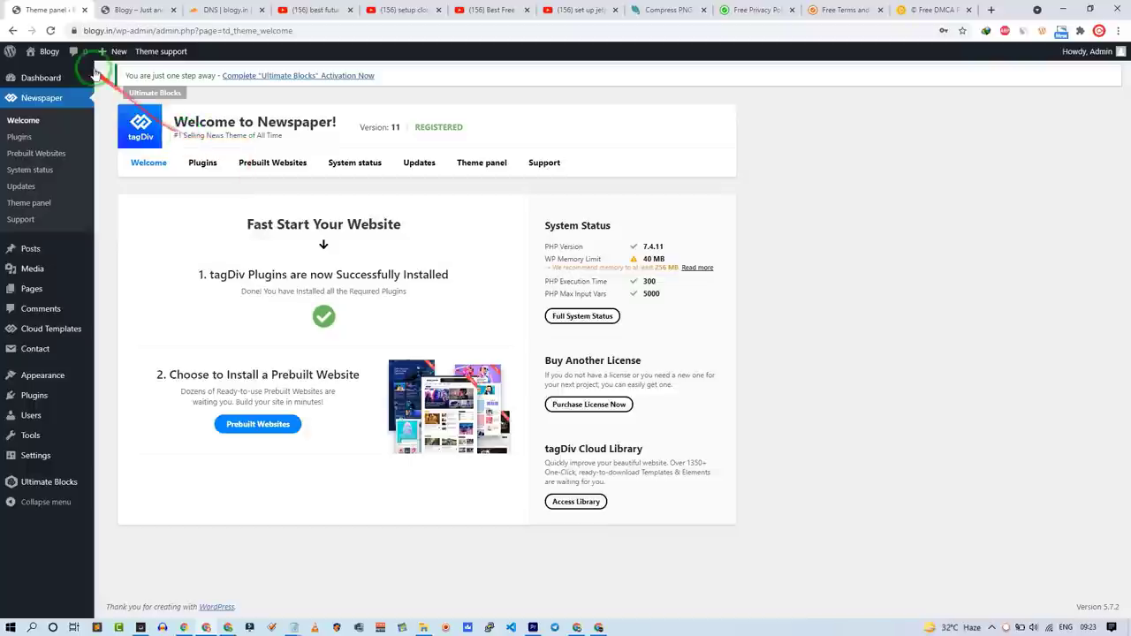
pyautogui.moveTo(50, 56)
pyautogui.click(48, 75)
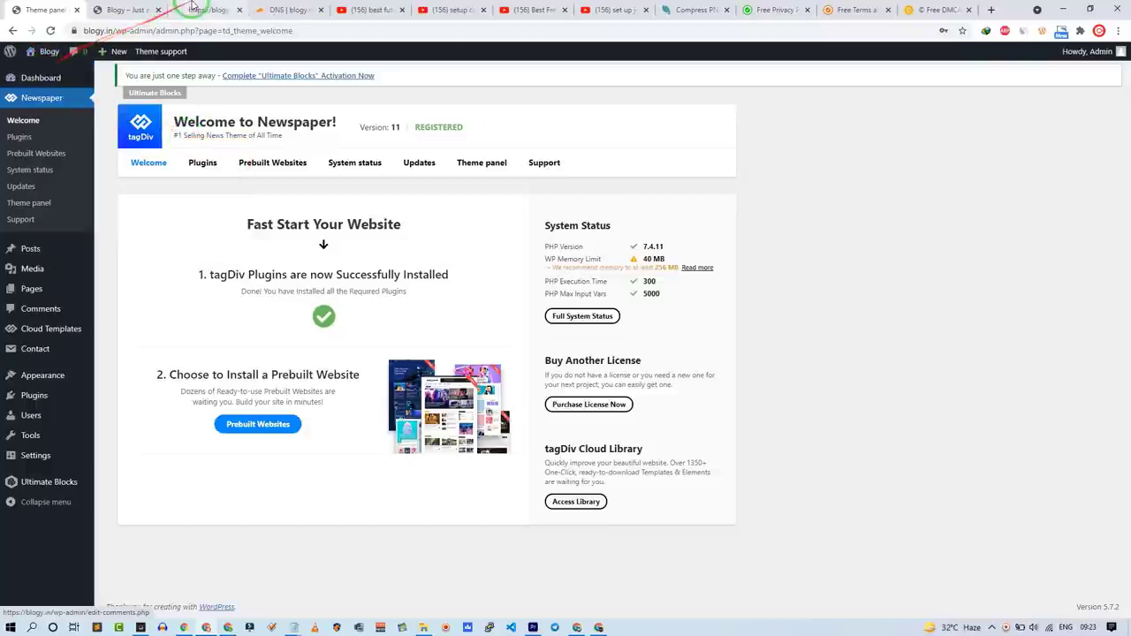
# Step: Scroll through the live Blogy homepage in its new tab, then return to the Newspaper admin tab
pyautogui.click(141, 6)
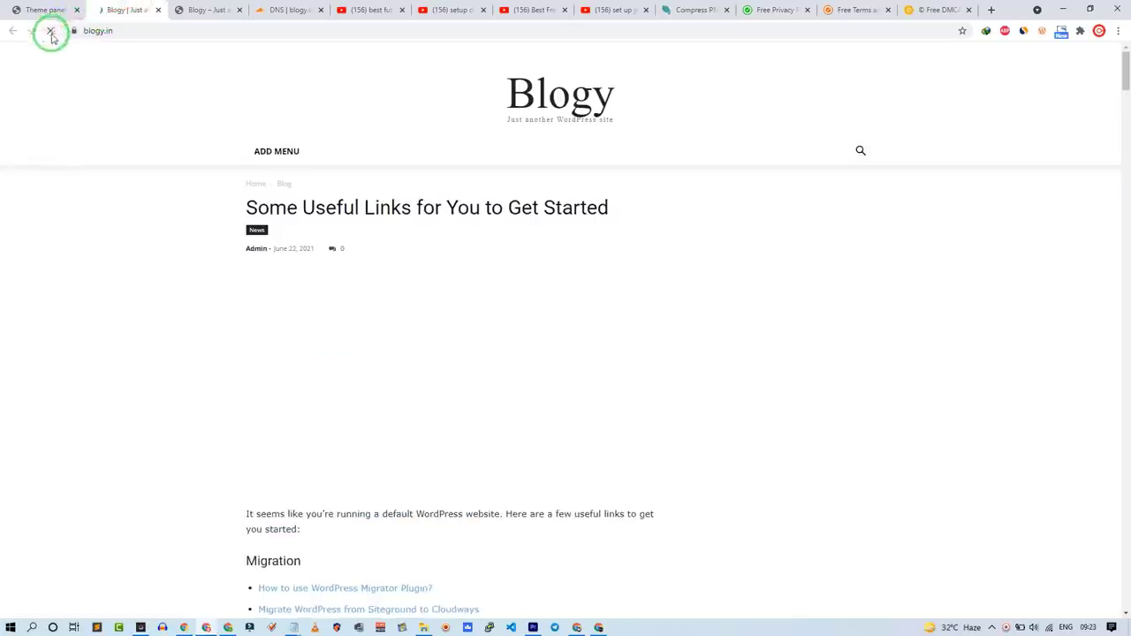
pyautogui.scroll(-20, 89, 199)
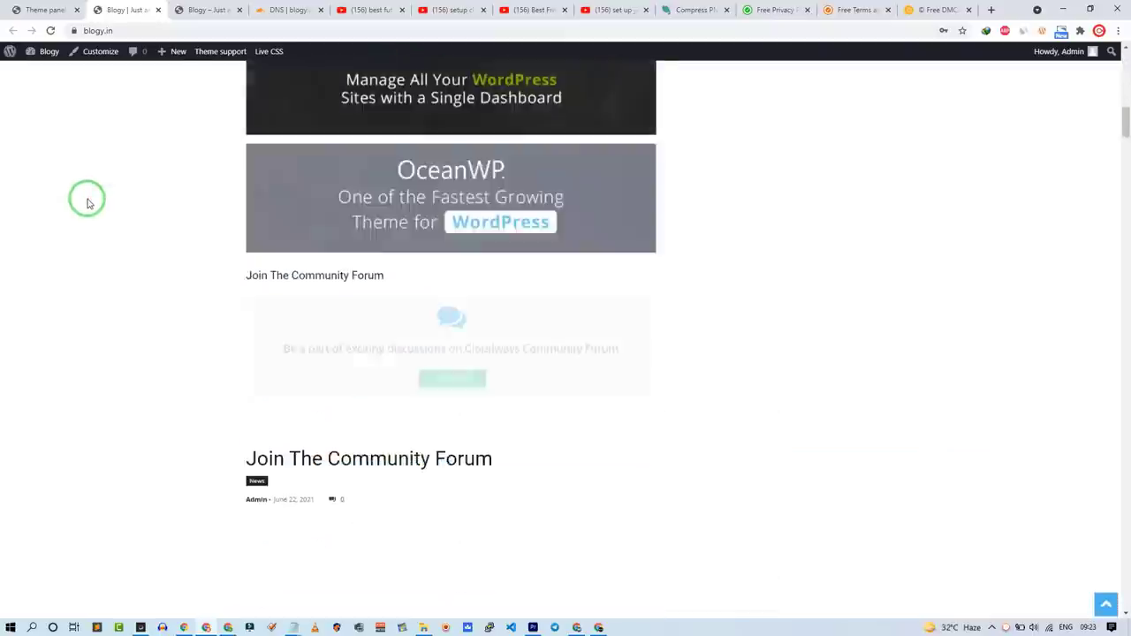
pyautogui.scroll(20, 88, 198)
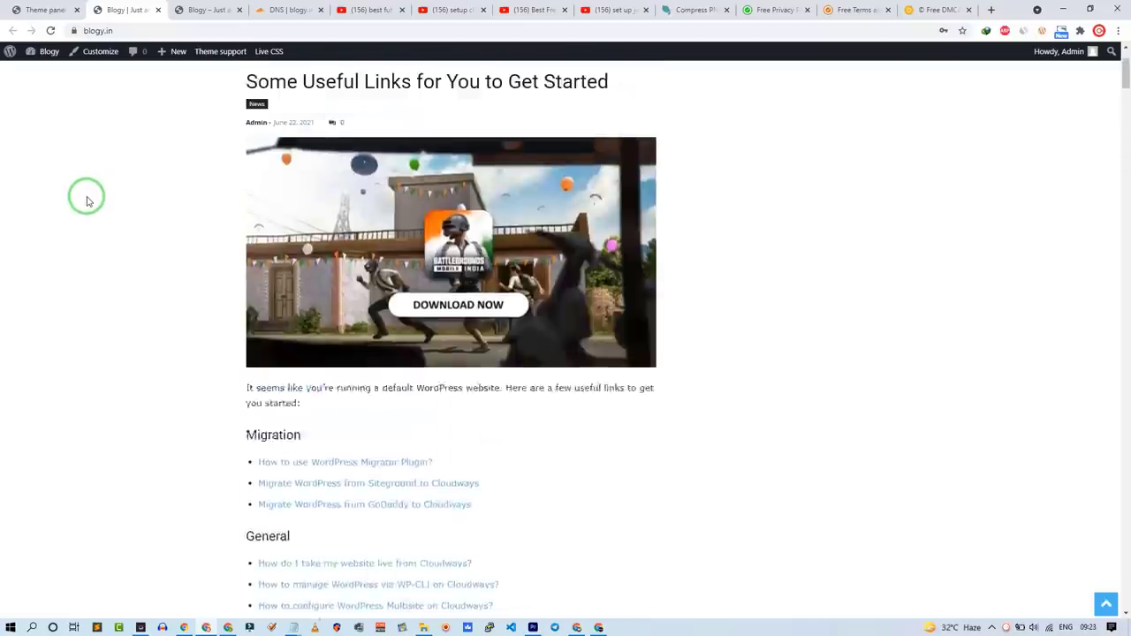
pyautogui.click(7, 7)
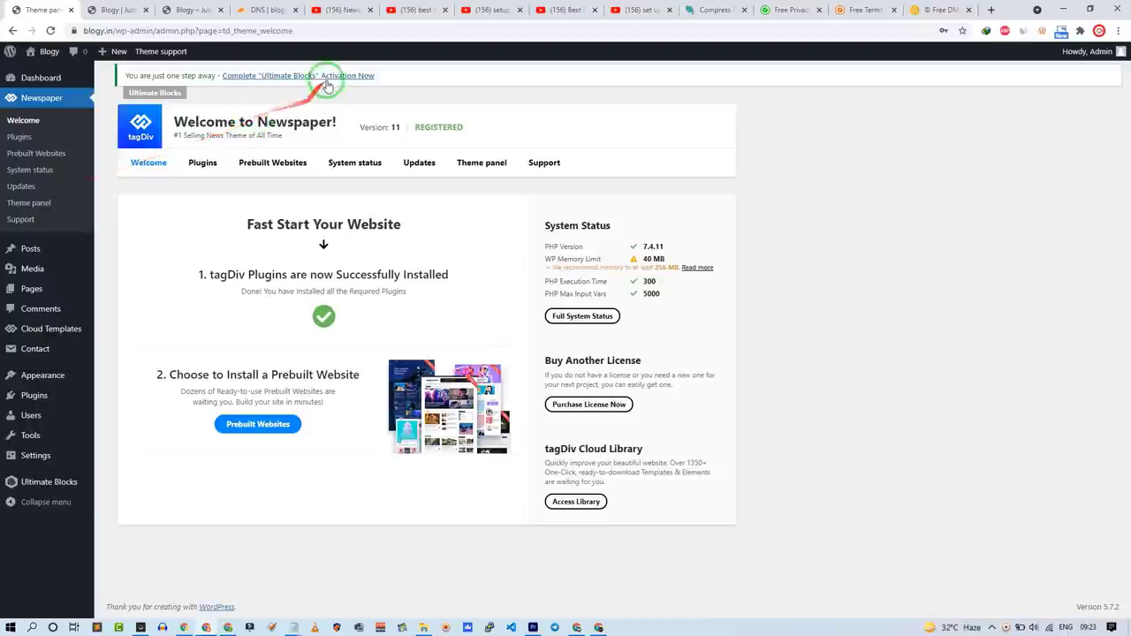
# Step: Switch to the YouTube 'Newspaper theme' search results and preview the first tutorial video
pyautogui.click(339, 11)
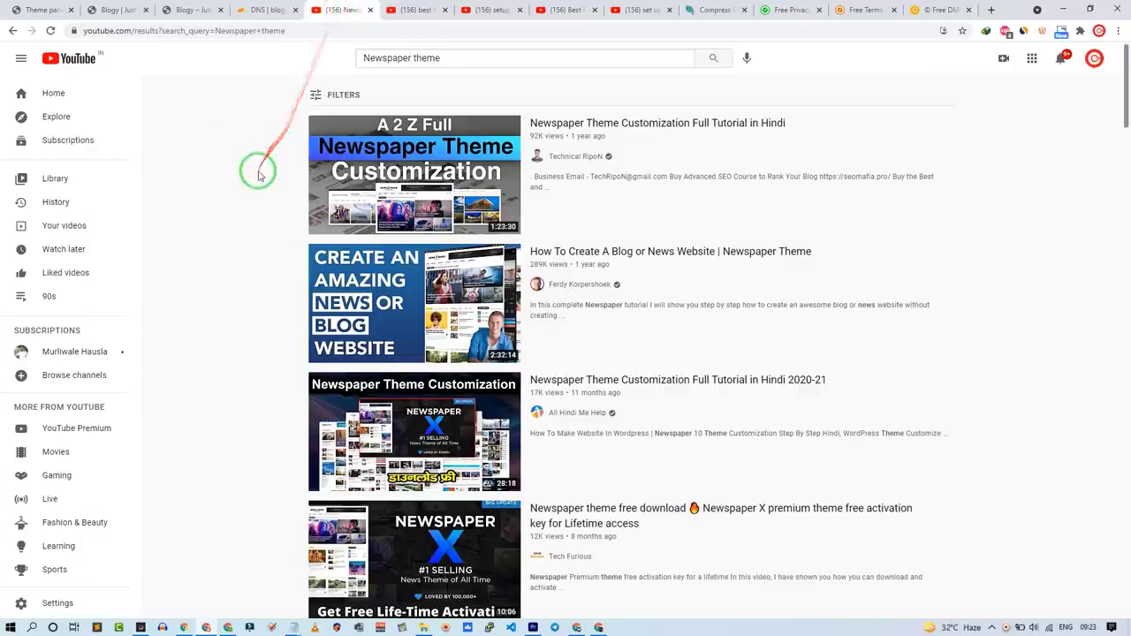
pyautogui.moveTo(380, 189)
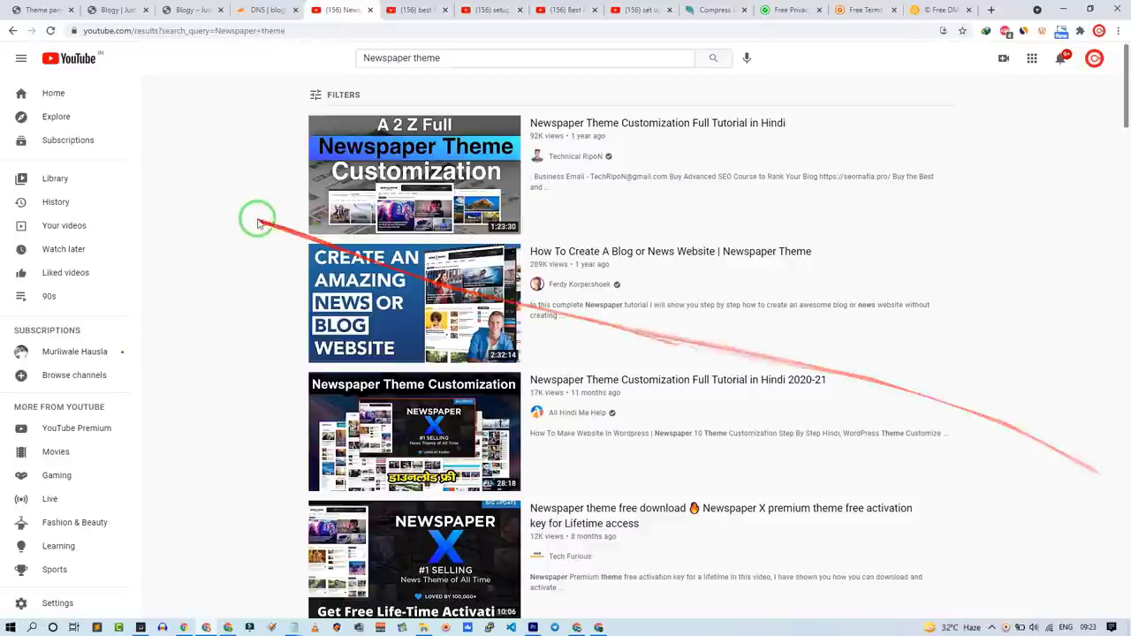
pyautogui.moveTo(335, 191)
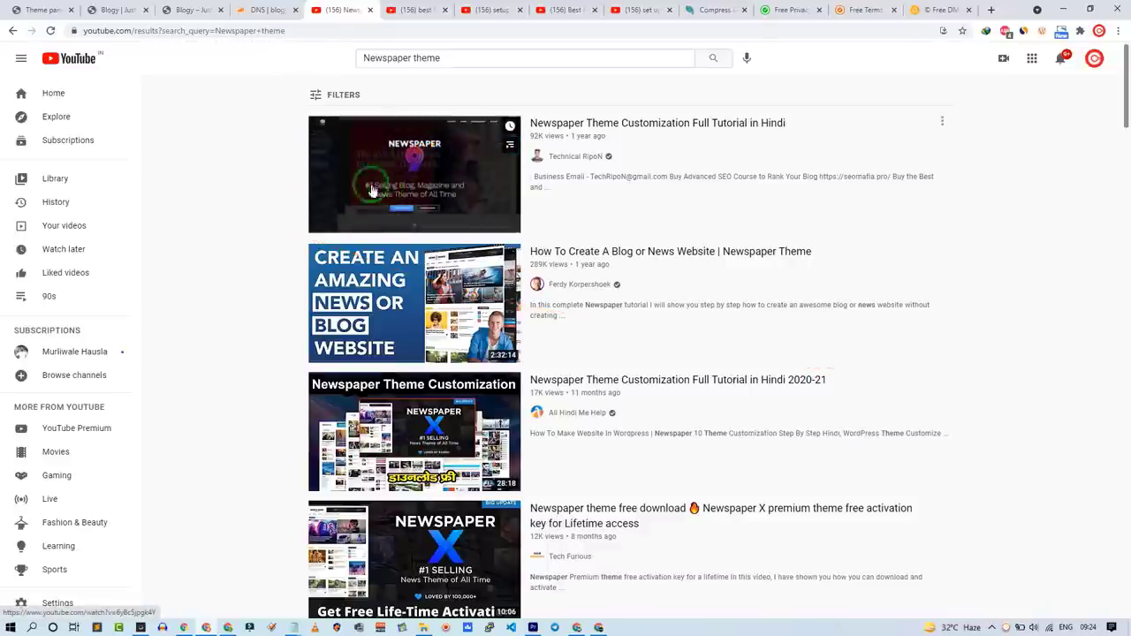
pyautogui.click(363, 186)
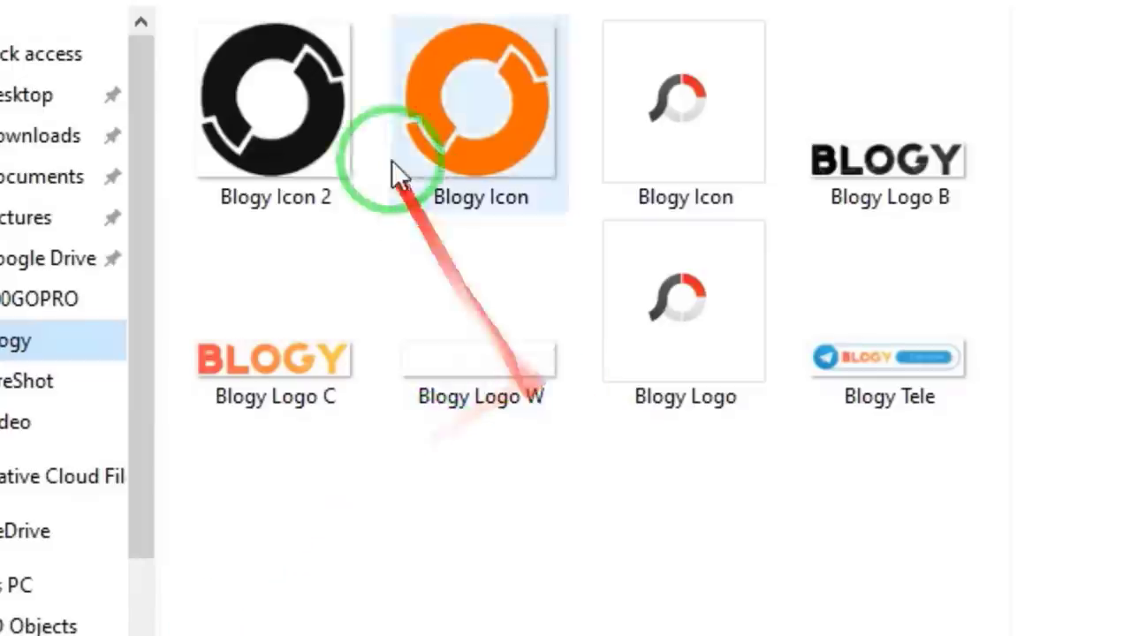
# Step: Click through the Blogy Icon, Icon 2 and Logo B, W and C files in the folder
pyautogui.click(308, 146)
pyautogui.click(895, 196)
pyautogui.click(426, 389)
pyautogui.click(305, 363)
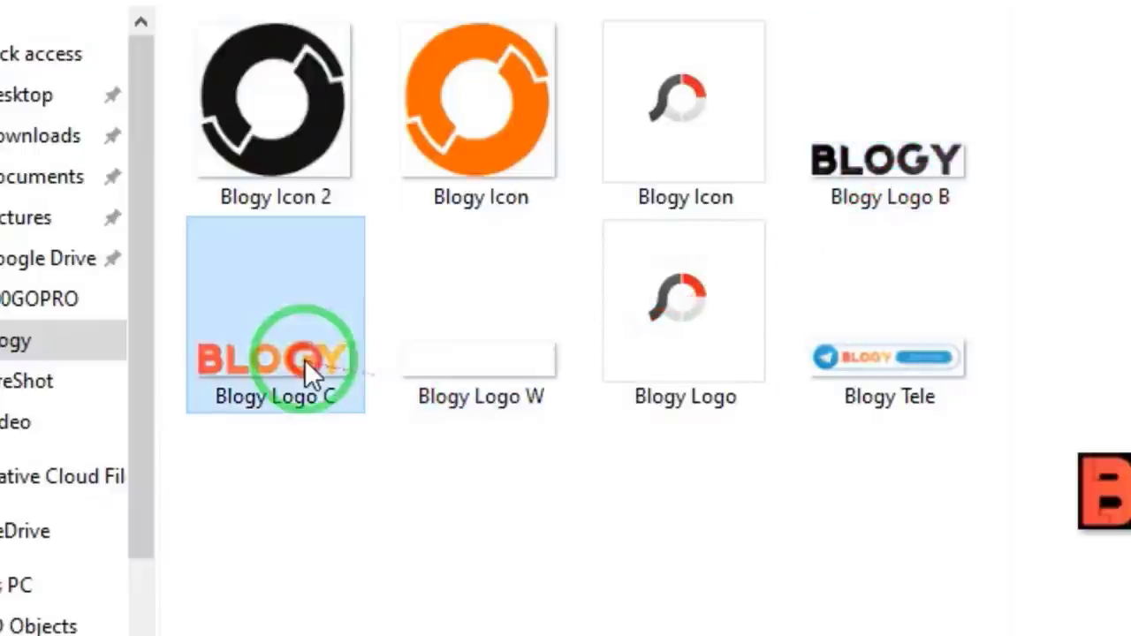
pyautogui.moveTo(866, 175)
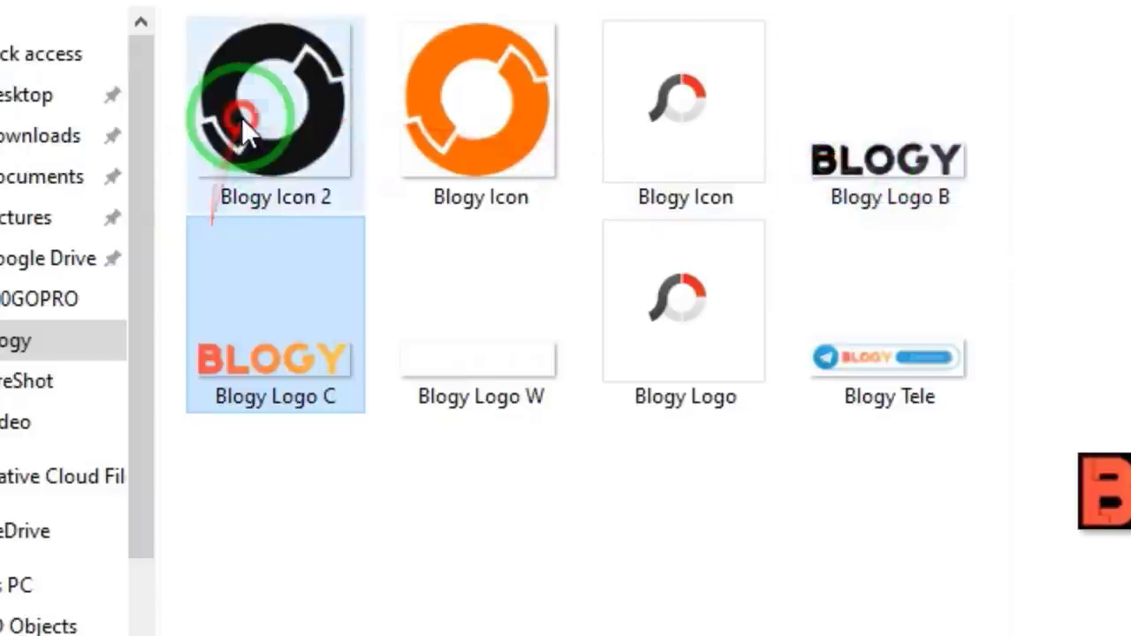
pyautogui.click(249, 120)
pyautogui.keyDown('ctrl'); pyautogui.click(424, 83); pyautogui.keyUp('ctrl')
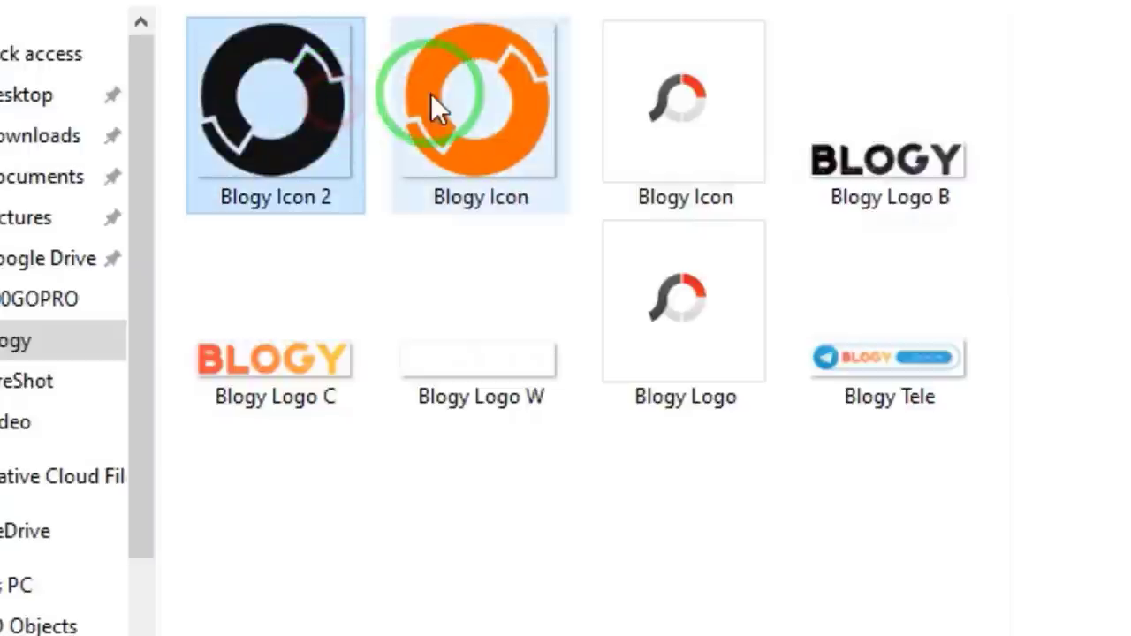
pyautogui.keyDown('ctrl'); pyautogui.click(300, 319); pyautogui.keyUp('ctrl')
pyautogui.click(291, 325)
pyautogui.click(474, 371)
pyautogui.click(947, 157)
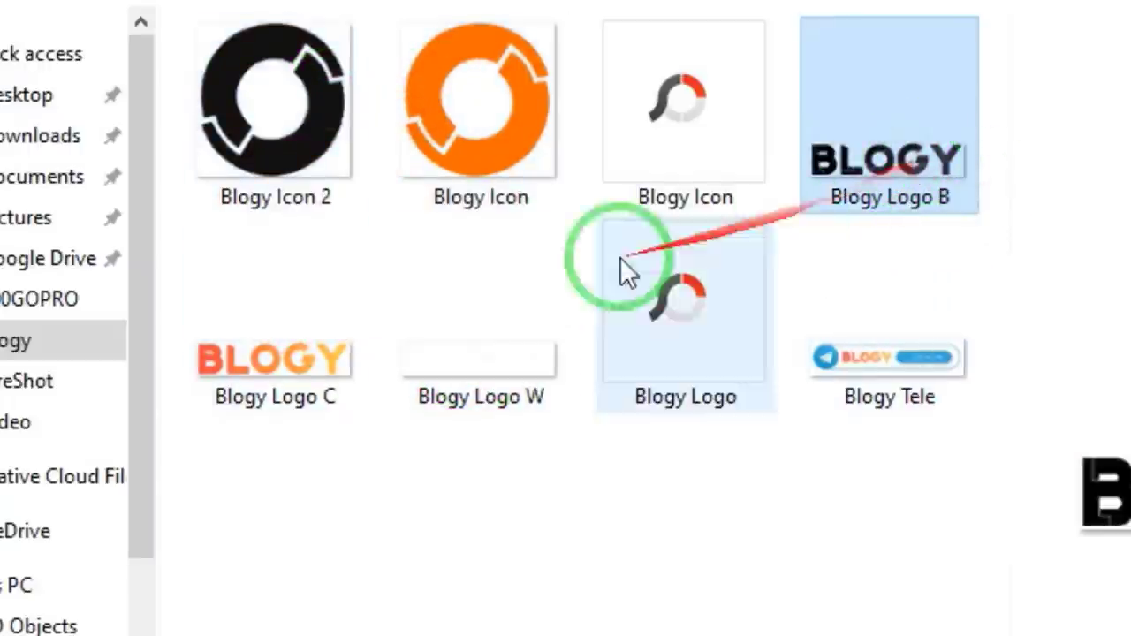
# Step: Recheck Blogy Logo C and W, then open the Blogy Tele banner in Photos
pyautogui.click(313, 361)
pyautogui.click(502, 359)
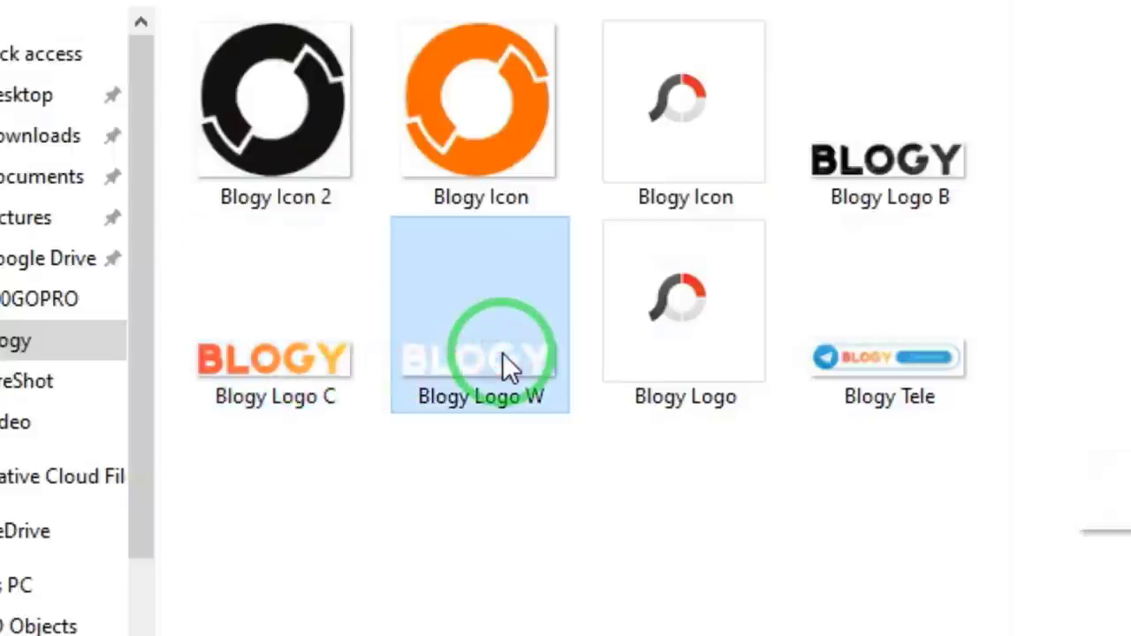
pyautogui.click(935, 357)
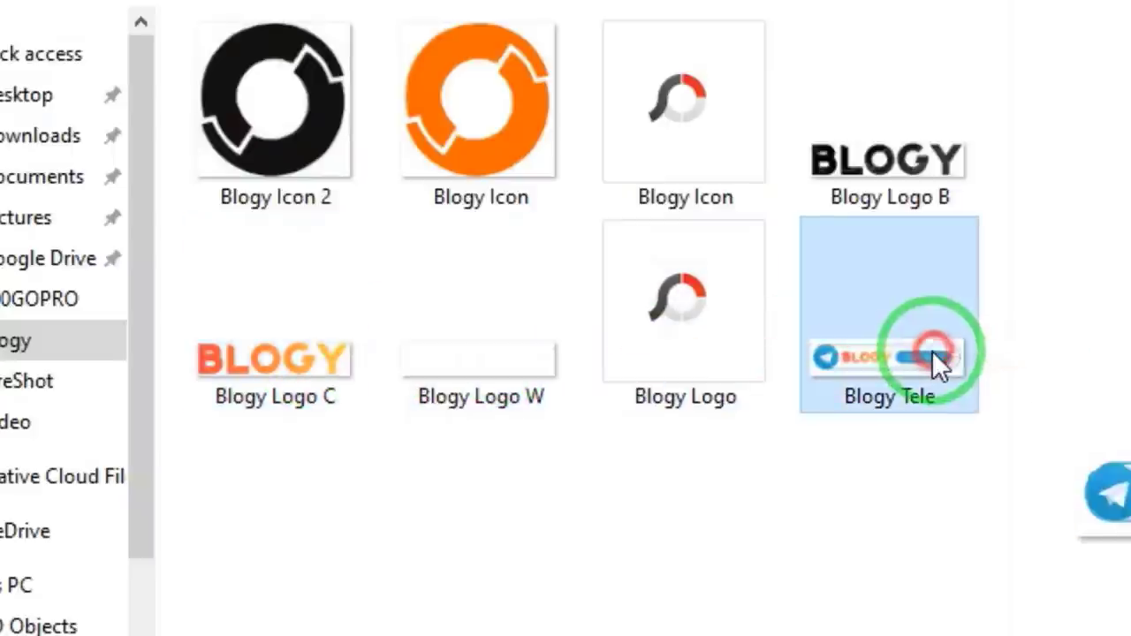
pyautogui.doubleClick(972, 368)
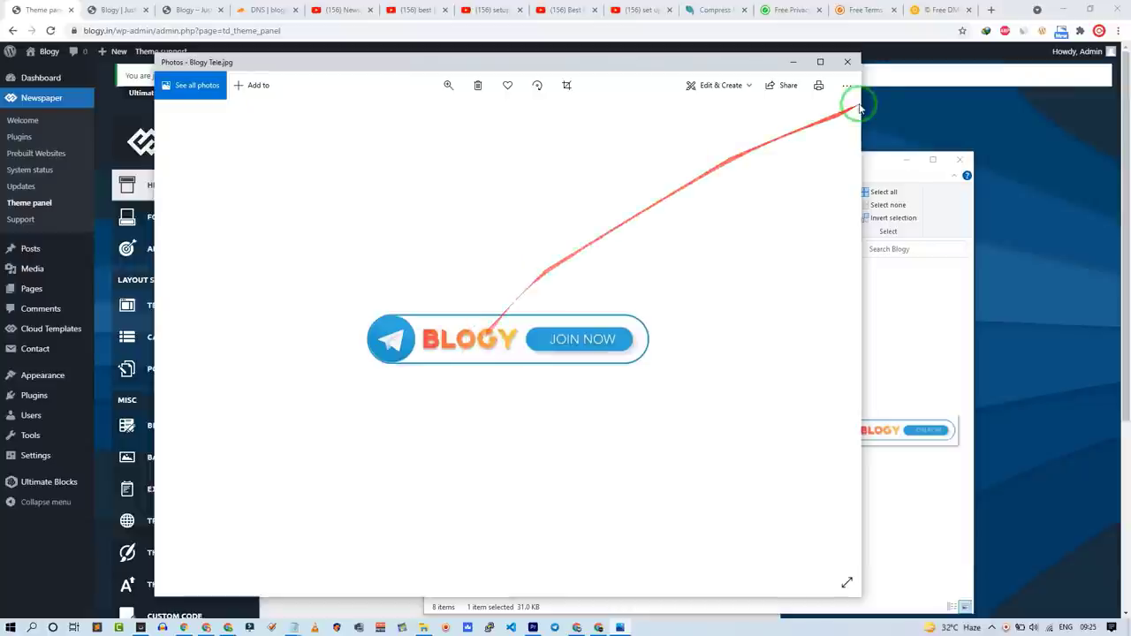
# Step: Close Photos and install tagDiv Standard Pack from the Newspaper plugins list
pyautogui.click(848, 61)
pyautogui.click(371, 294)
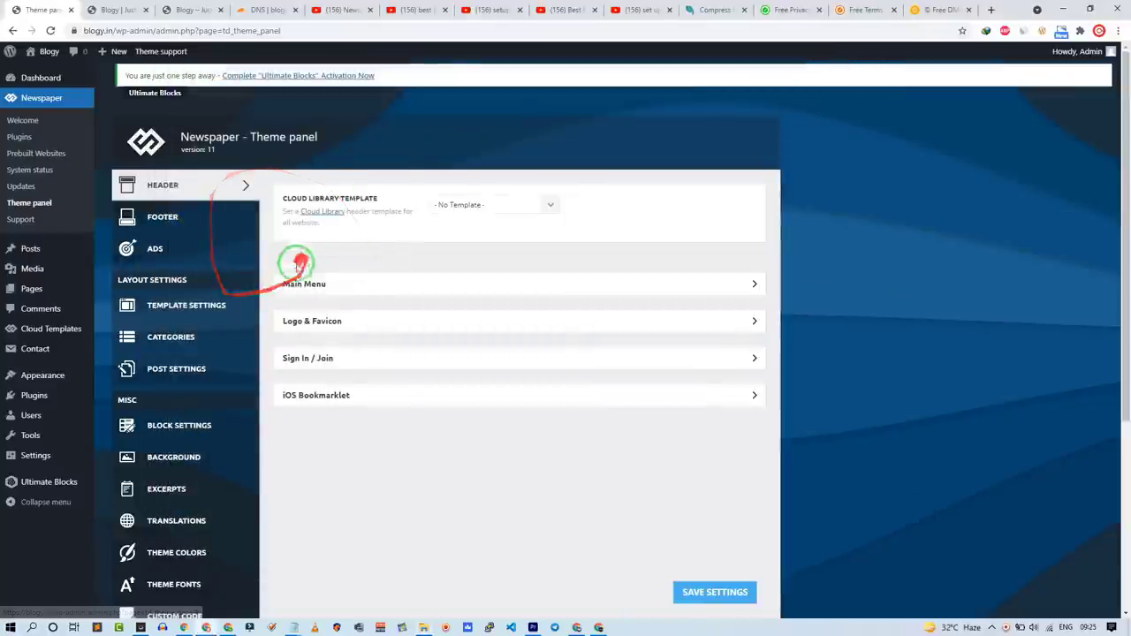
pyautogui.click(35, 145)
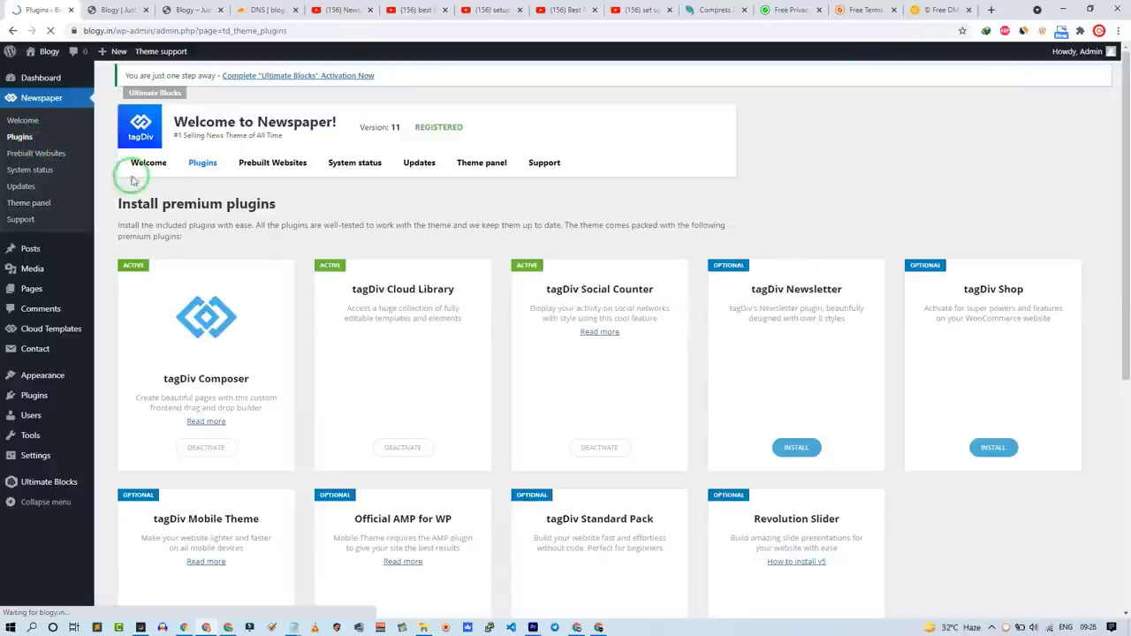
pyautogui.scroll(-5, 550, 442)
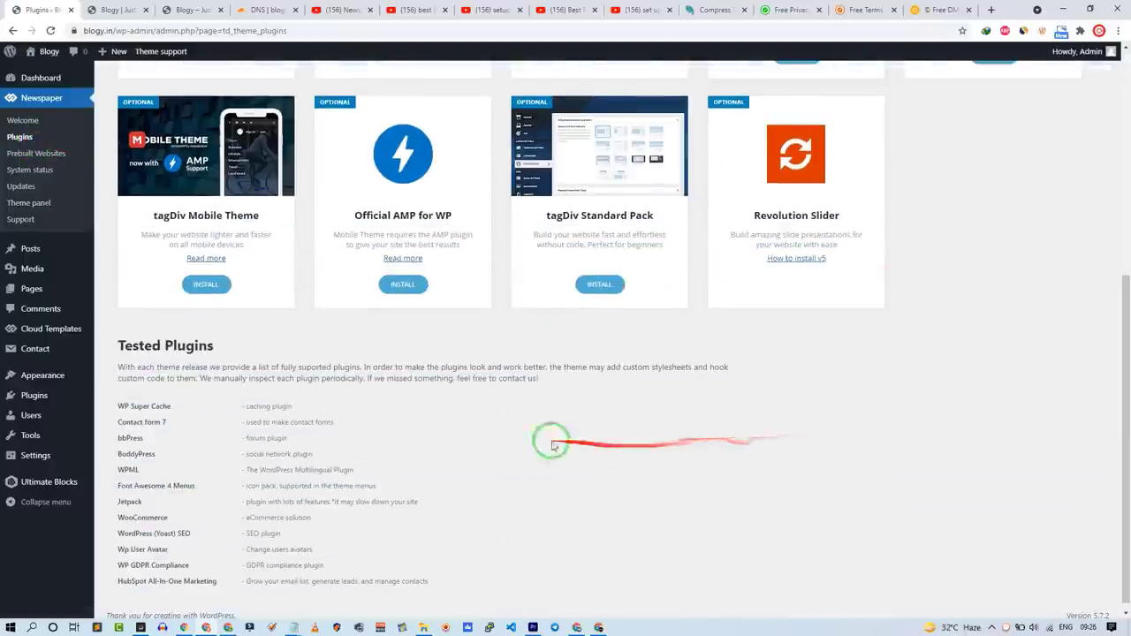
pyautogui.click(598, 287)
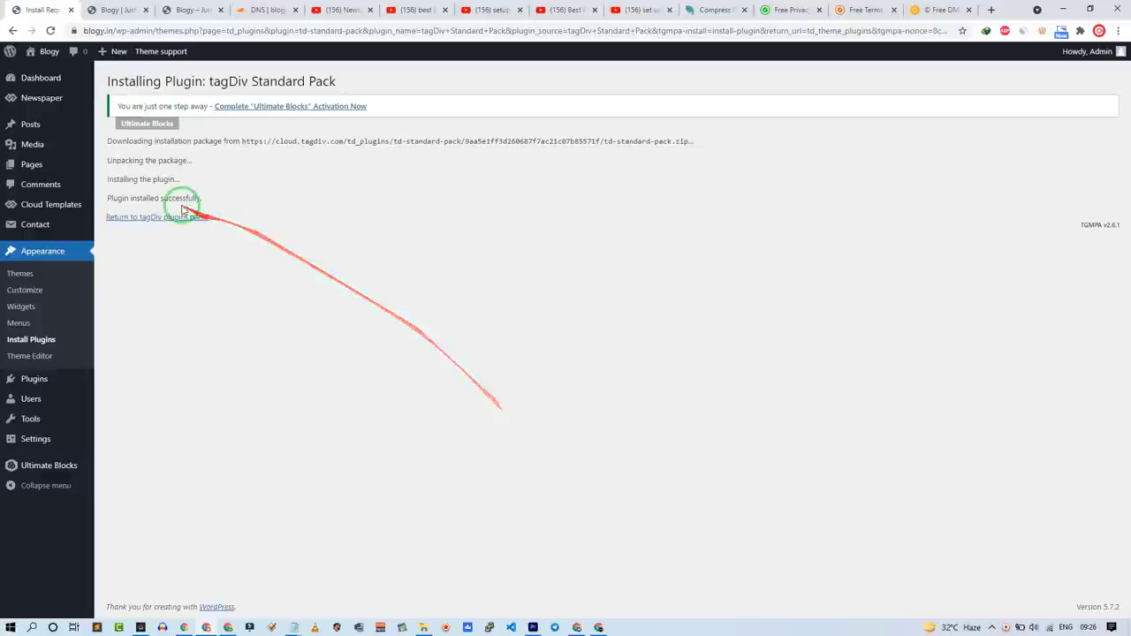
# Step: Activate the tagDiv Standard Pack plugin from the tagDiv plugins panel
pyautogui.click(174, 216)
pyautogui.scroll(-3, 586, 404)
pyautogui.click(599, 382)
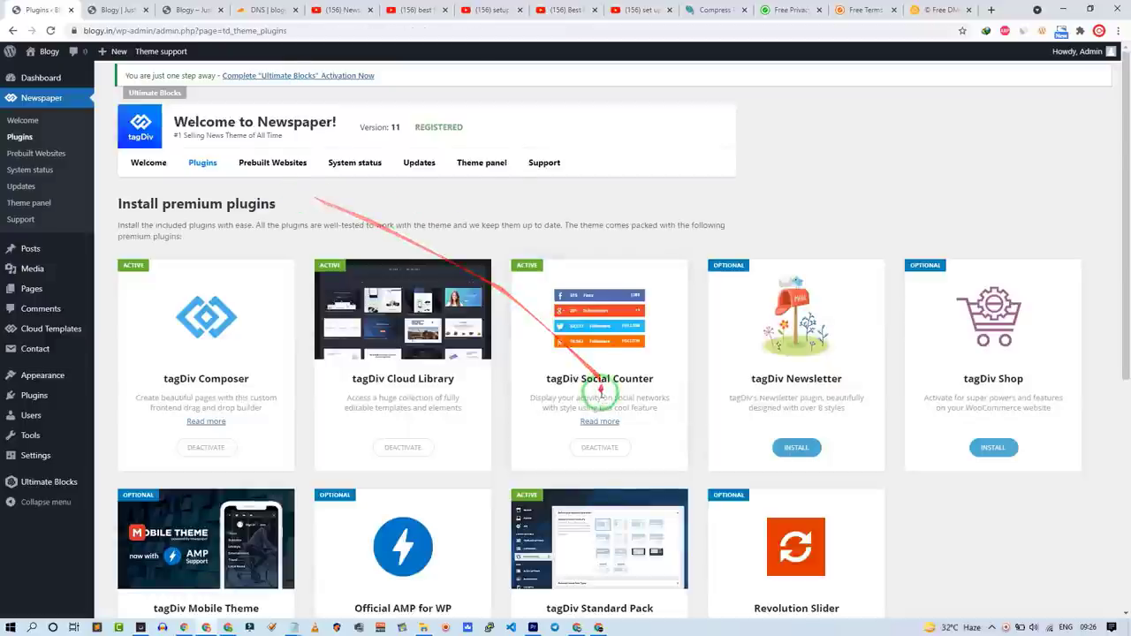
pyautogui.scroll(-2, 598, 395)
pyautogui.scroll(2, 597, 395)
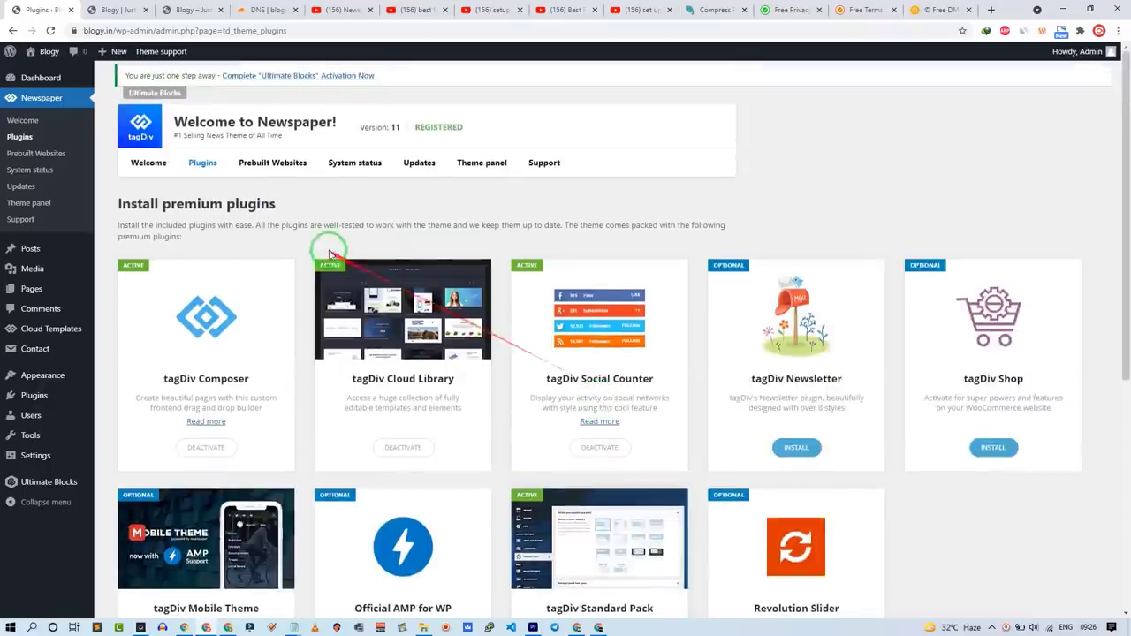
pyautogui.click(43, 203)
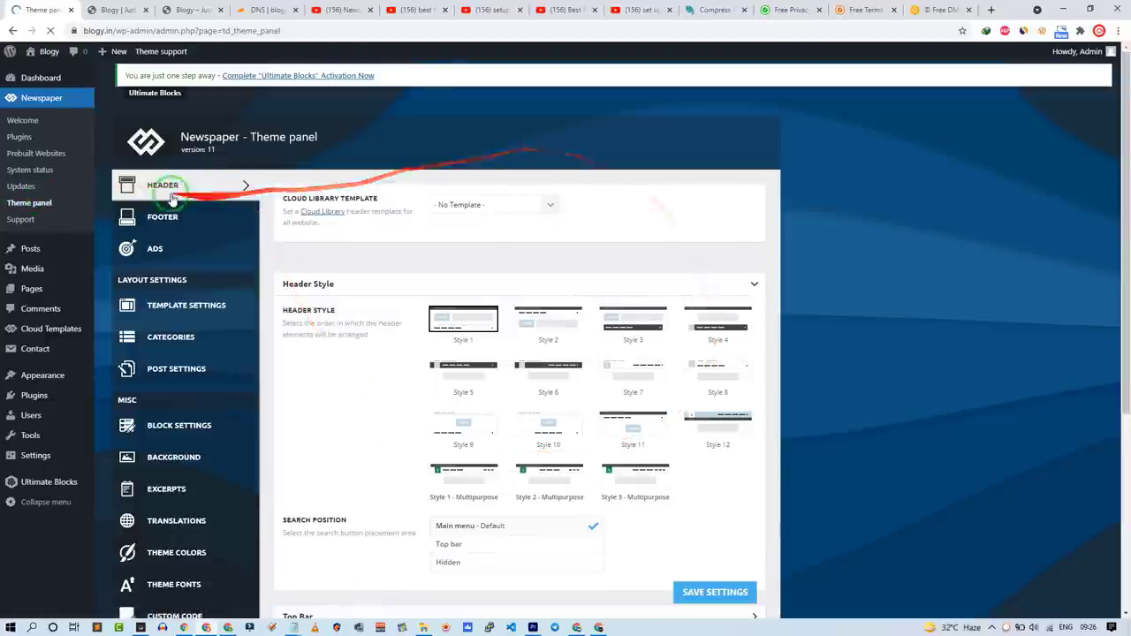
# Step: Choose Style 3 as the Newspaper header layout
pyautogui.scroll(-3, 315, 378)
pyautogui.scroll(3, 314, 381)
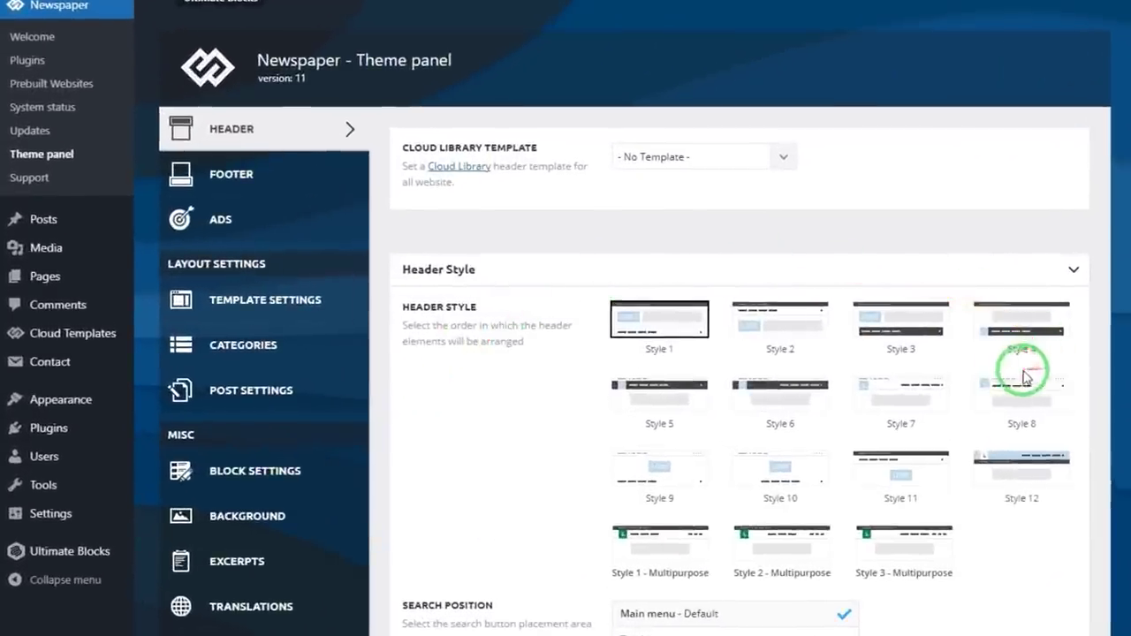
pyautogui.click(870, 320)
pyautogui.scroll(-5, 733, 495)
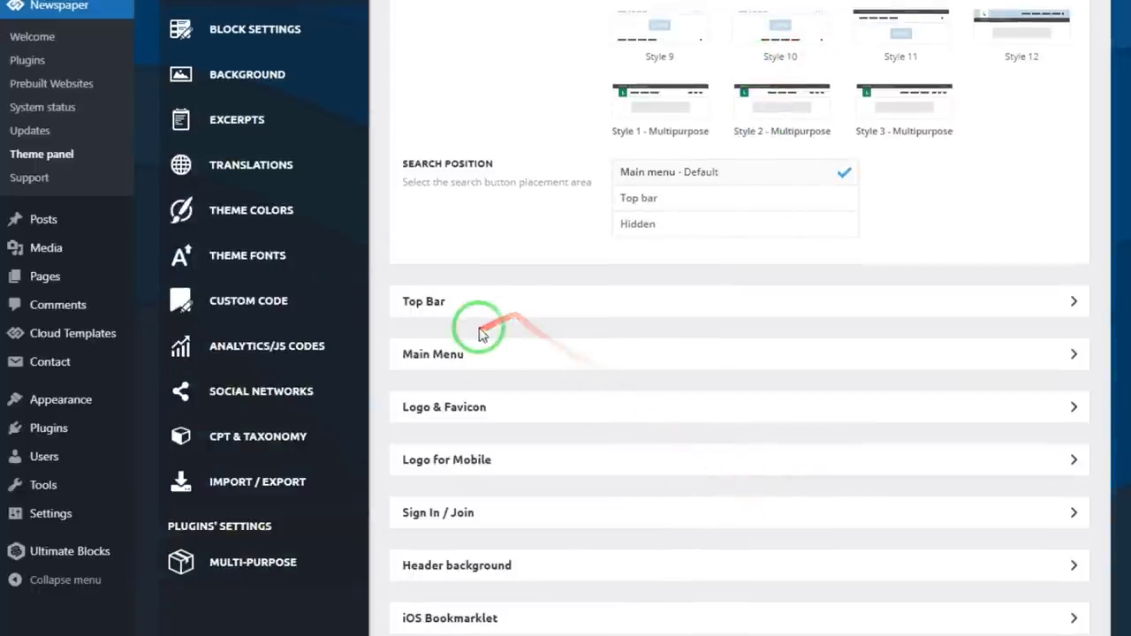
# Step: Upload the black Blogy logo with alt text 'Blogy Logo' and insert it as the site logo
pyautogui.click(433, 403)
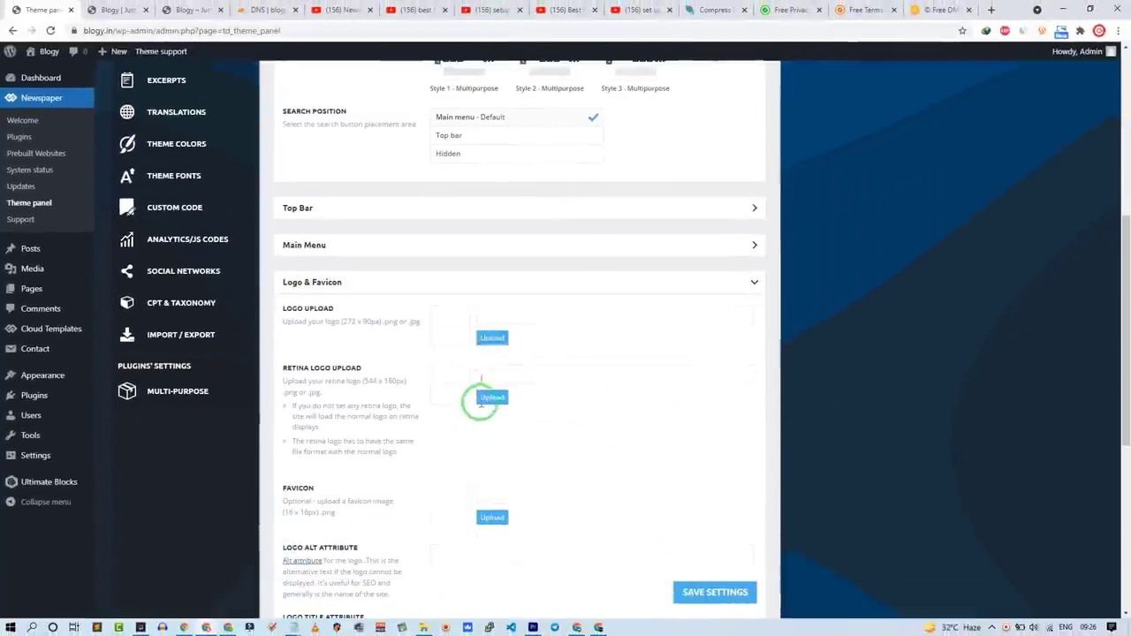
pyautogui.click(490, 343)
pyautogui.click(423, 628)
pyautogui.moveTo(671, 327); pyautogui.dragTo(311, 348)
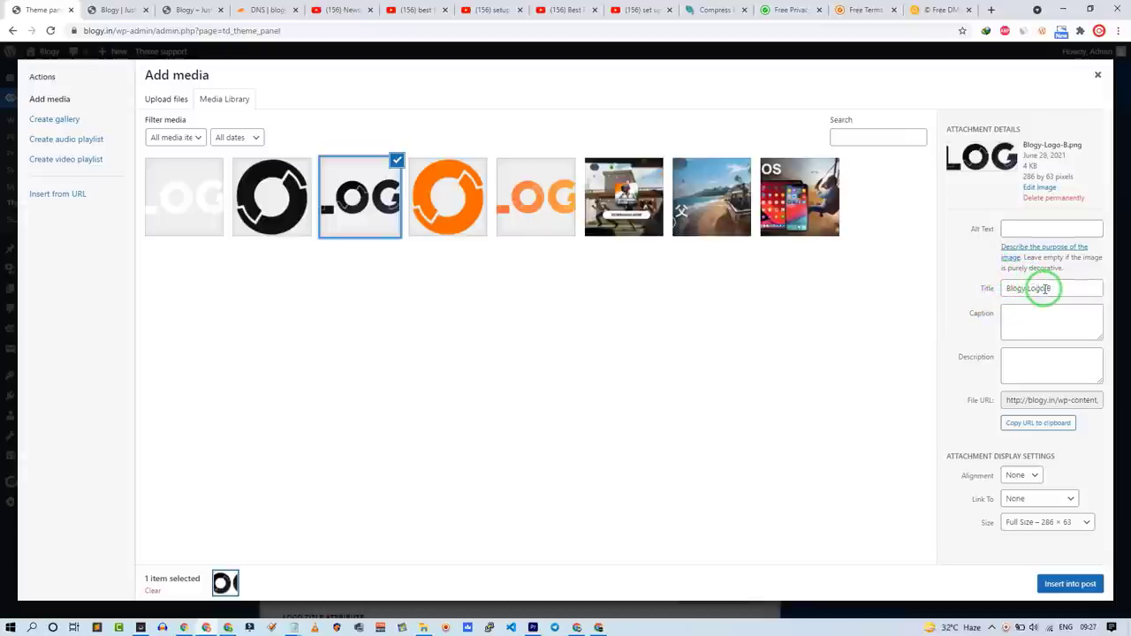
pyautogui.click(1022, 229)
pyautogui.write('Blogy Logo')
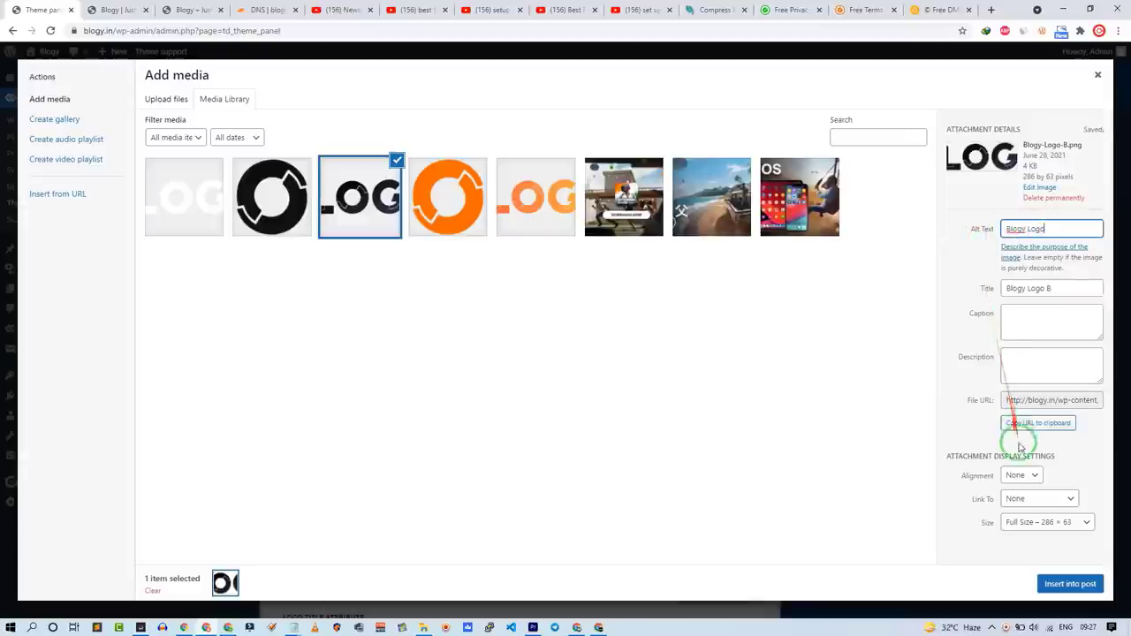
pyautogui.click(1057, 581)
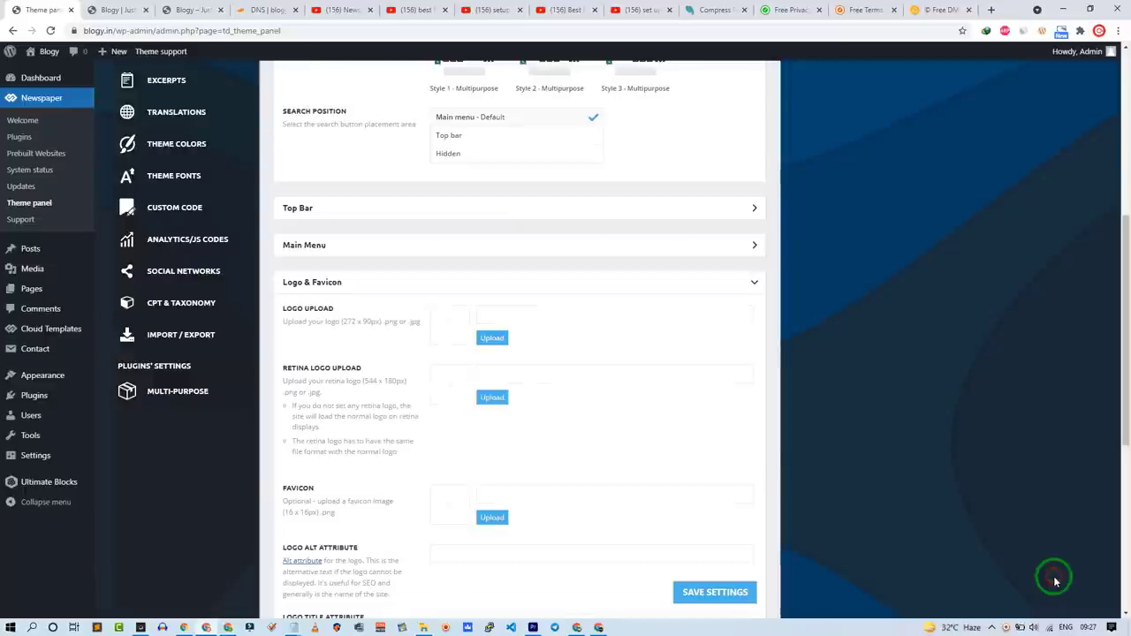
# Step: Set the orange Blogy-Icon image as the site favicon
pyautogui.scroll(-1, 496, 438)
pyautogui.scroll(-3, 496, 438)
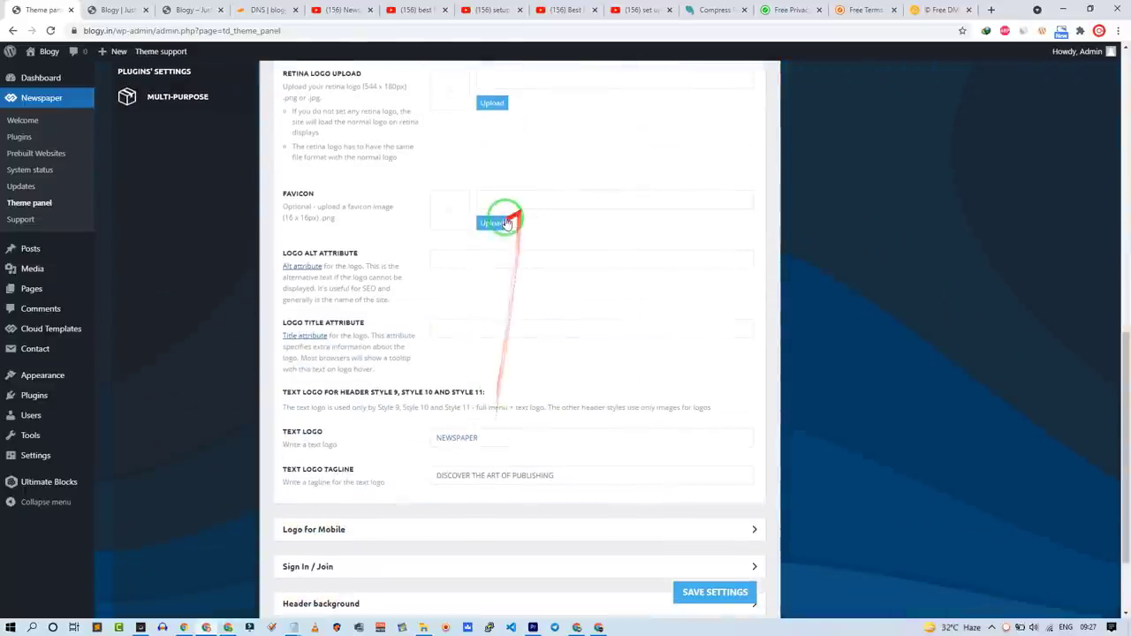
pyautogui.click(505, 223)
pyautogui.click(446, 207)
pyautogui.click(1015, 305)
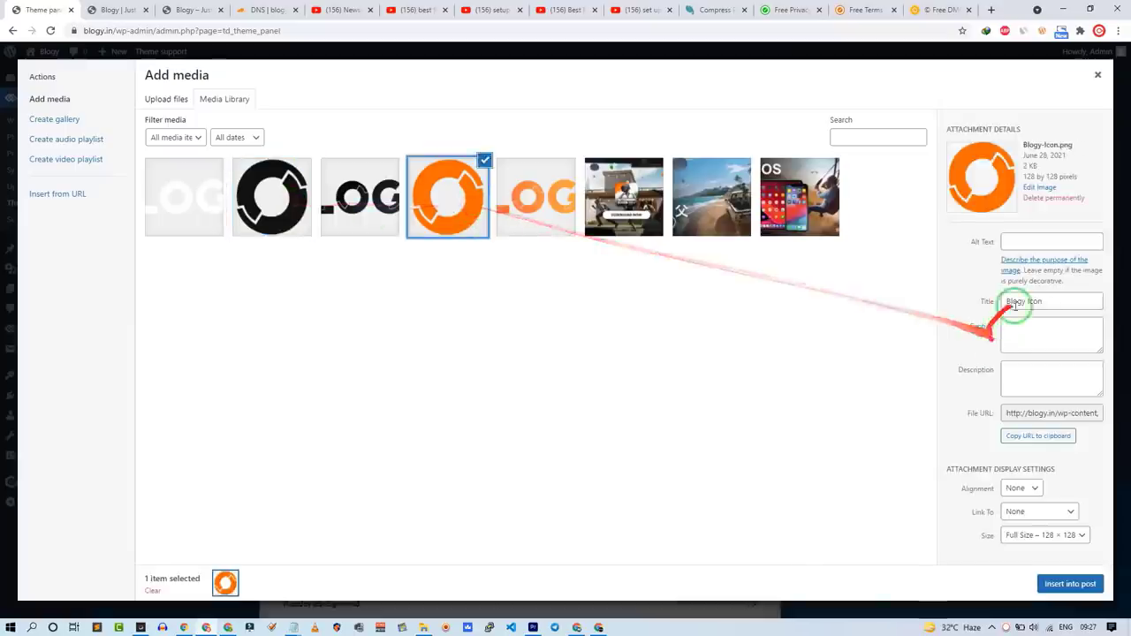
pyautogui.click(1057, 584)
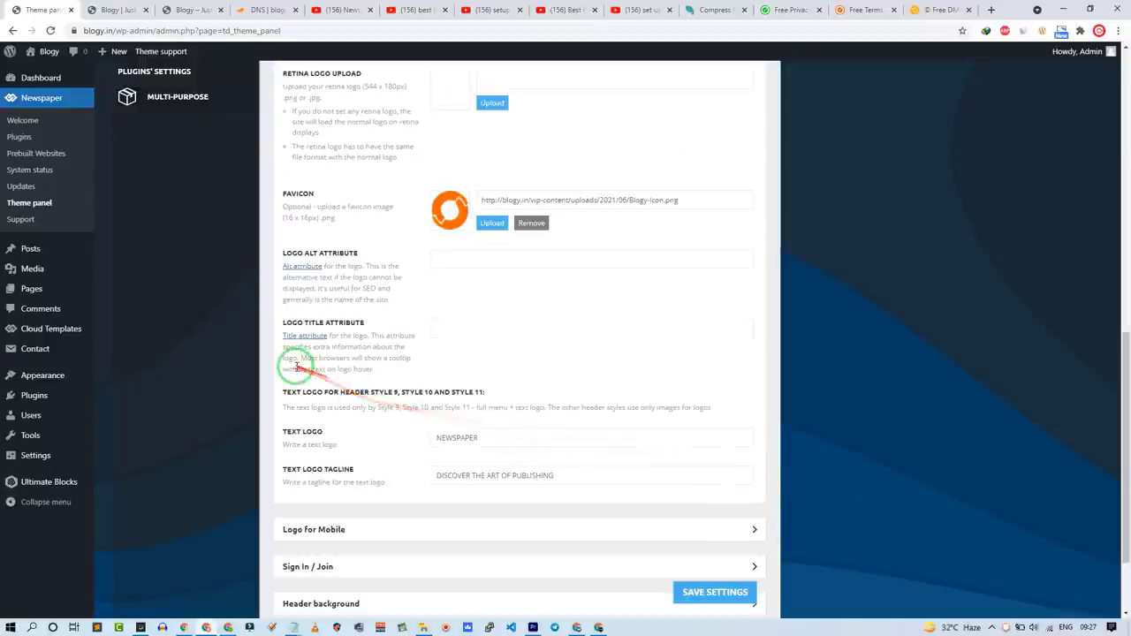
# Step: Insert the white Blogy-Logo-W image, with alt text, as the Logo for Mobile
pyautogui.scroll(-2, 296, 363)
pyautogui.click(324, 425)
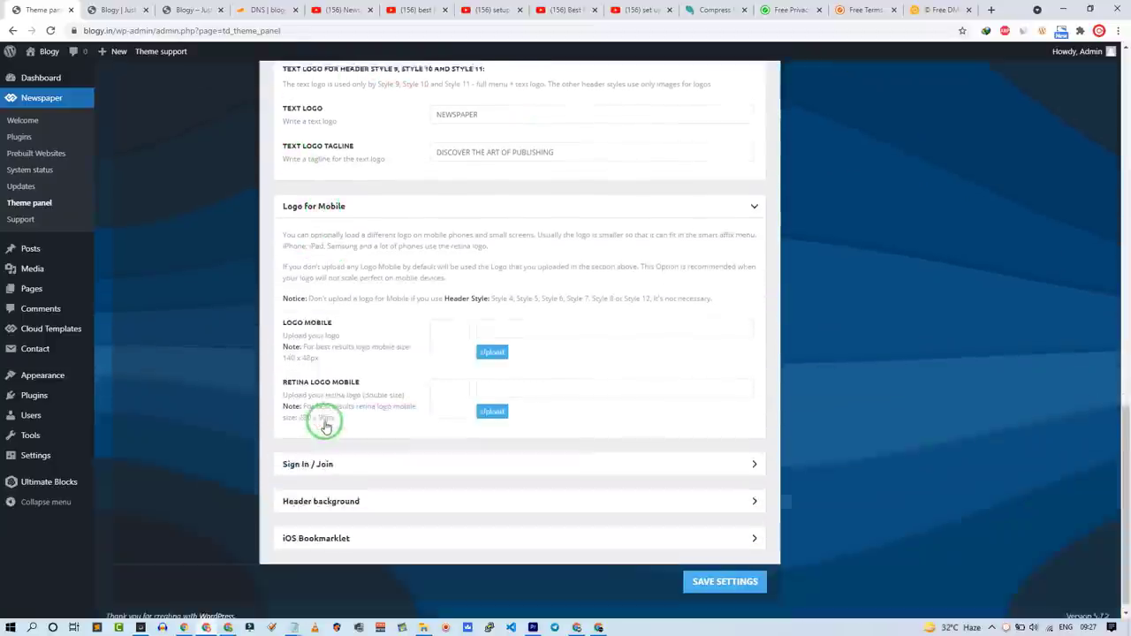
pyautogui.click(489, 343)
pyautogui.click(180, 186)
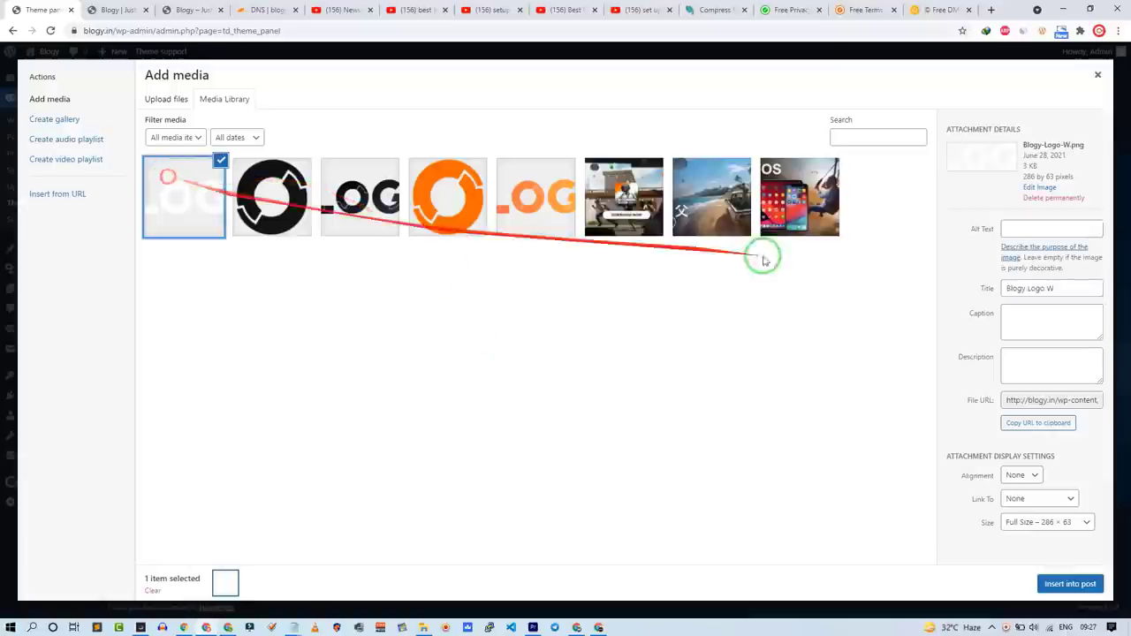
pyautogui.click(1024, 229)
pyautogui.click(1023, 228)
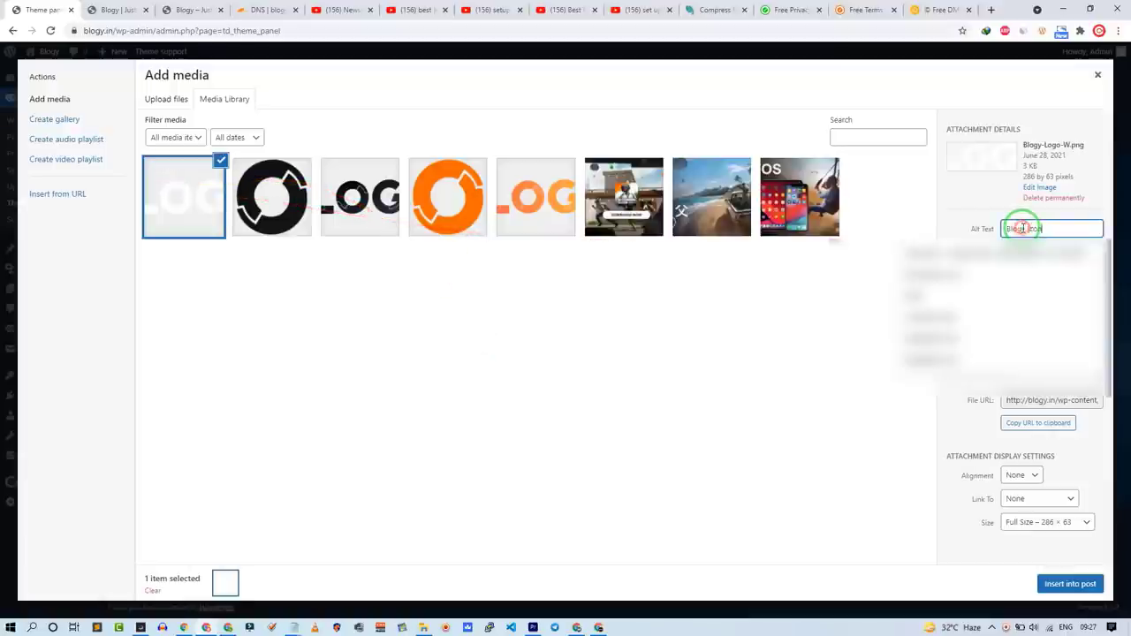
pyautogui.click(1041, 359)
pyautogui.click(1072, 583)
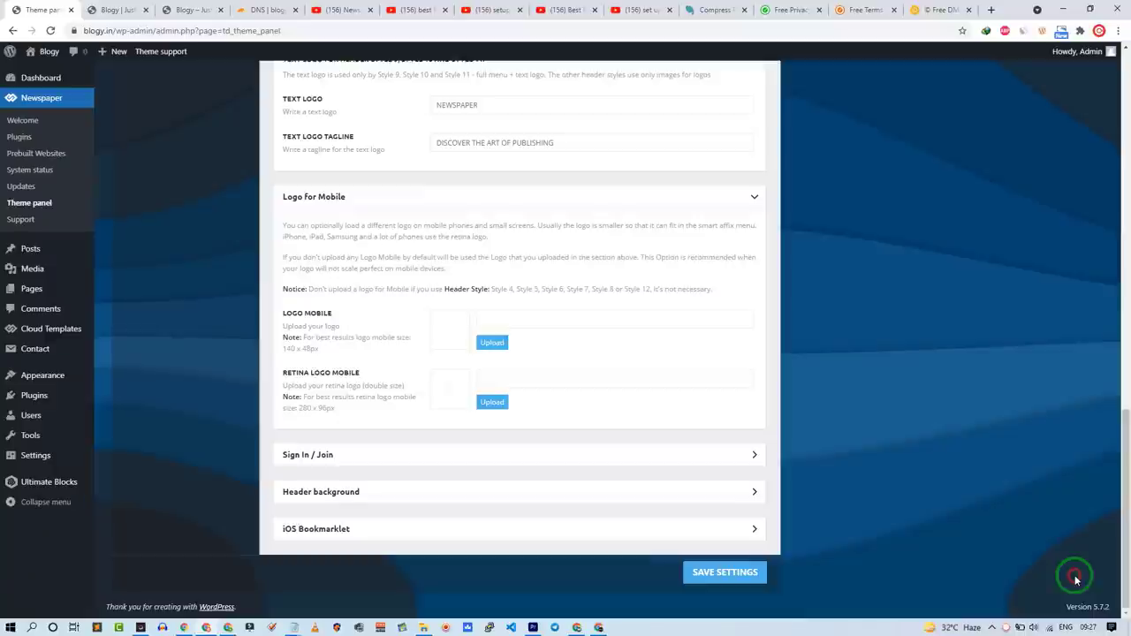
# Step: Toggle the header Sign In / Join option
pyautogui.click(754, 454)
pyautogui.click(450, 489)
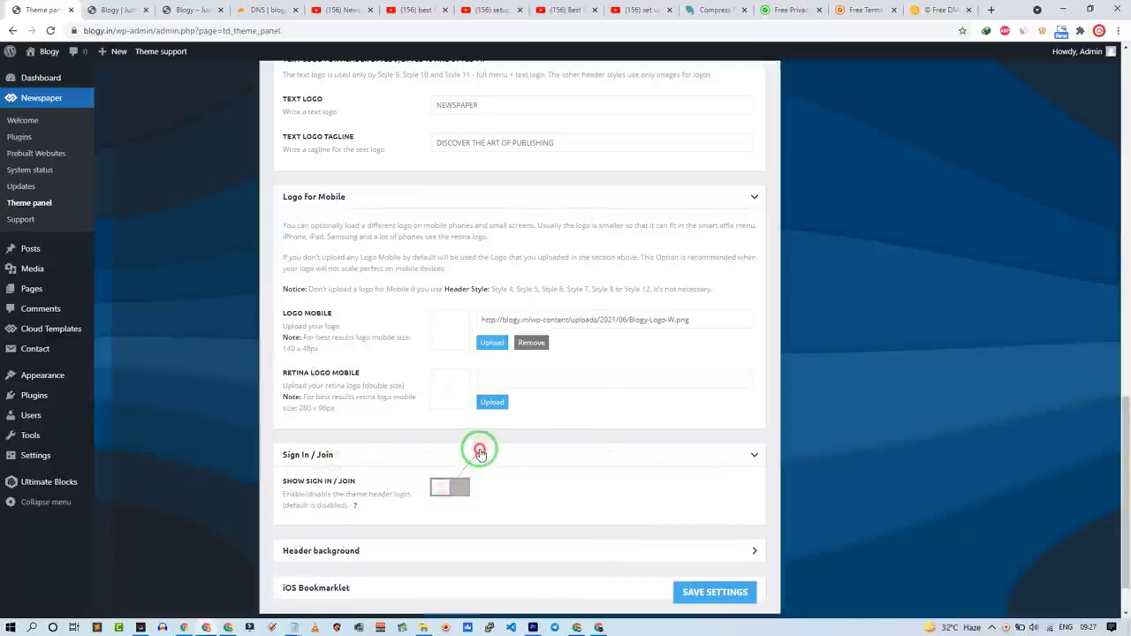
pyautogui.click(480, 452)
pyautogui.scroll(15, 404, 492)
pyautogui.click(168, 166)
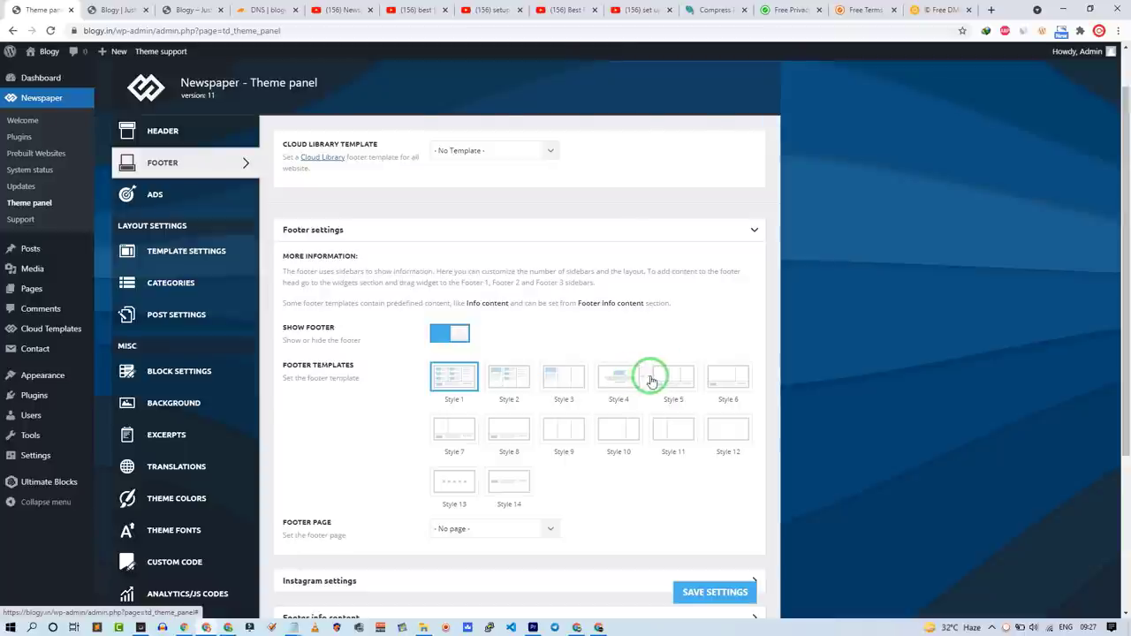
# Step: Pick footer template Style 5 and insert the white Blogy logo as the footer logo
pyautogui.click(652, 381)
pyautogui.scroll(-3, 341, 353)
pyautogui.click(307, 382)
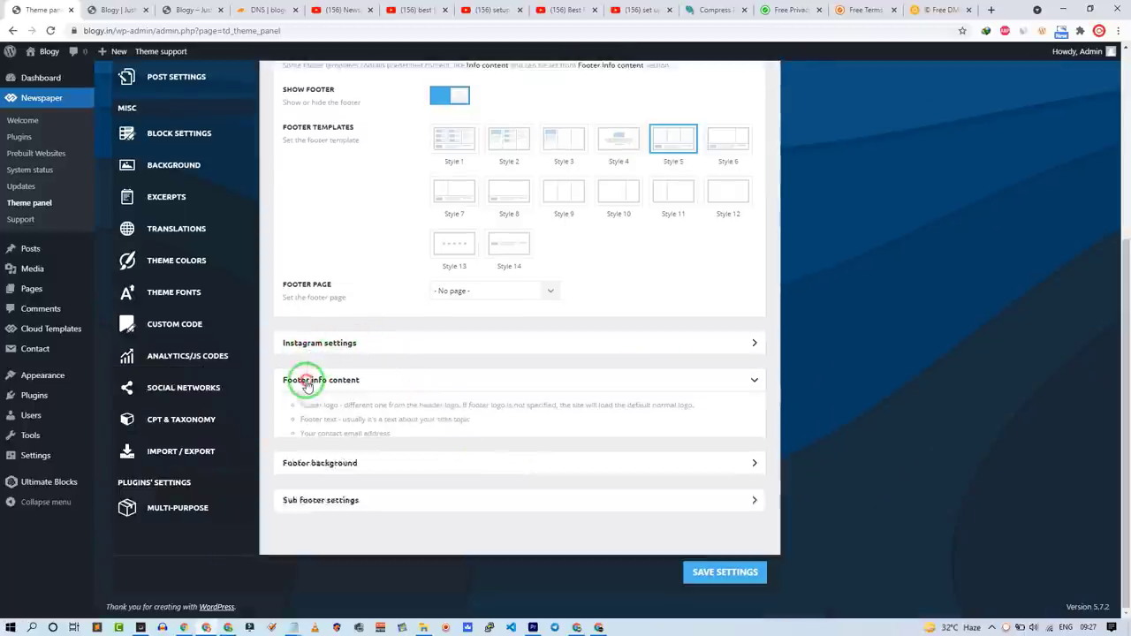
pyautogui.scroll(-2, 518, 321)
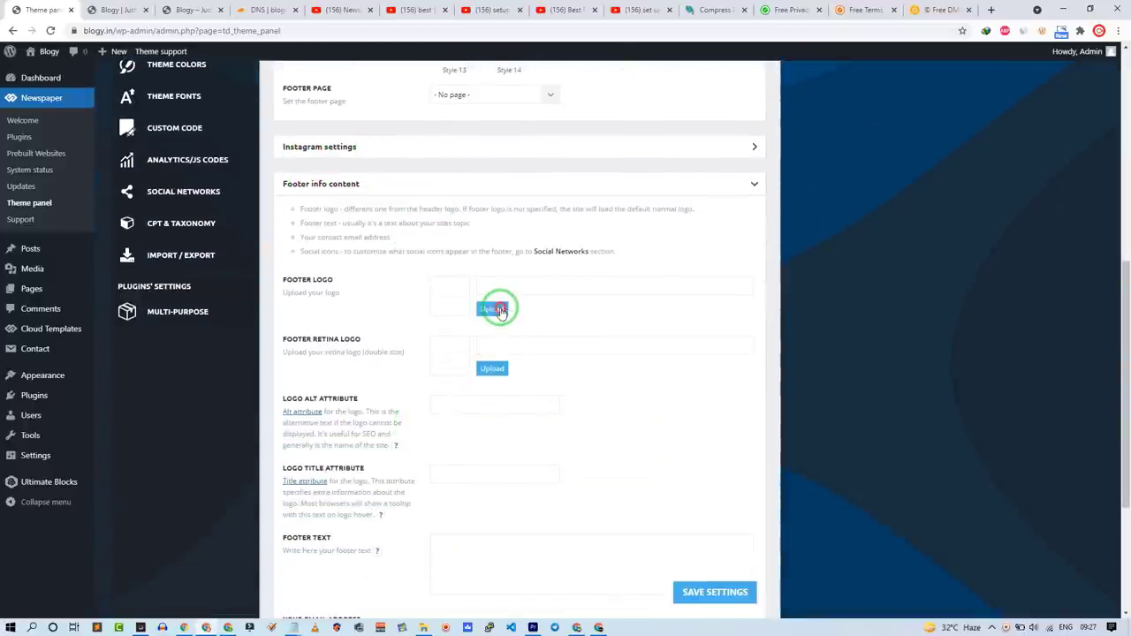
pyautogui.click(498, 310)
pyautogui.click(212, 189)
pyautogui.click(1069, 583)
# Step: Paste the prepared footer text and contact e-mail from Notepad into Footer info content
pyautogui.scroll(-2, 471, 353)
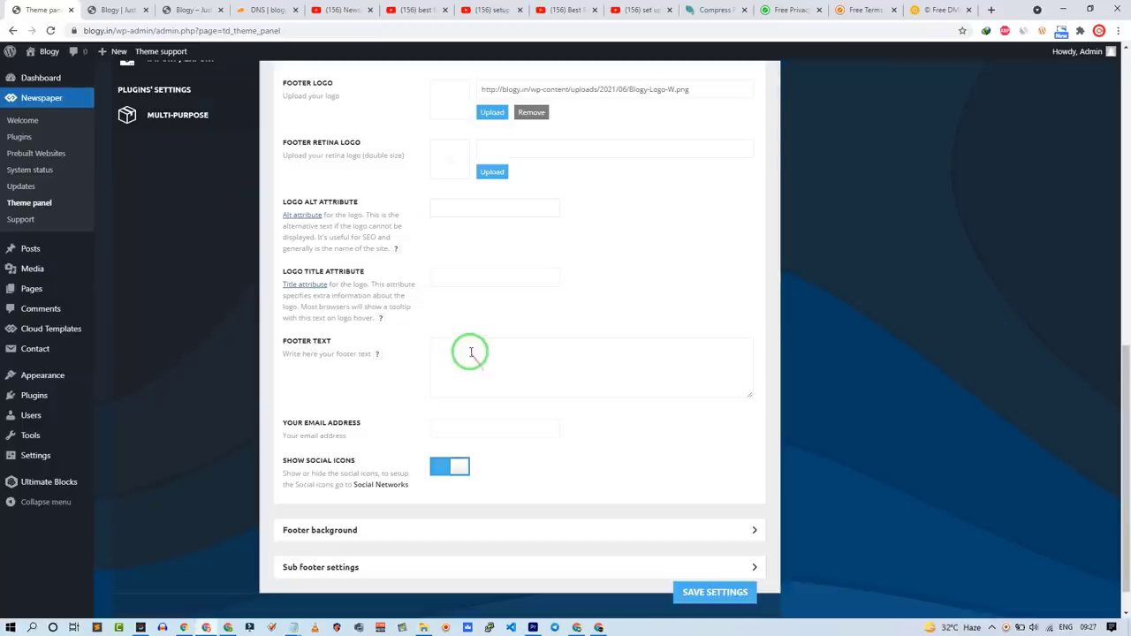
pyautogui.click(293, 627)
pyautogui.click(241, 485)
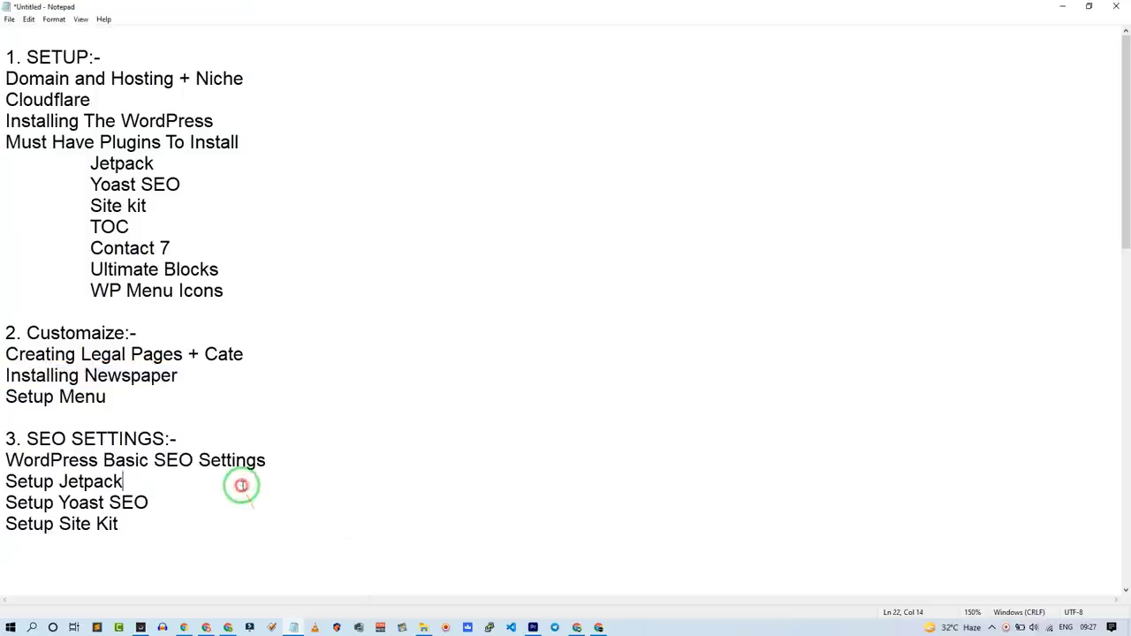
pyautogui.scroll(-10, 151, 535)
pyautogui.hotkey('alt', 'Tab')
pyautogui.click(486, 423)
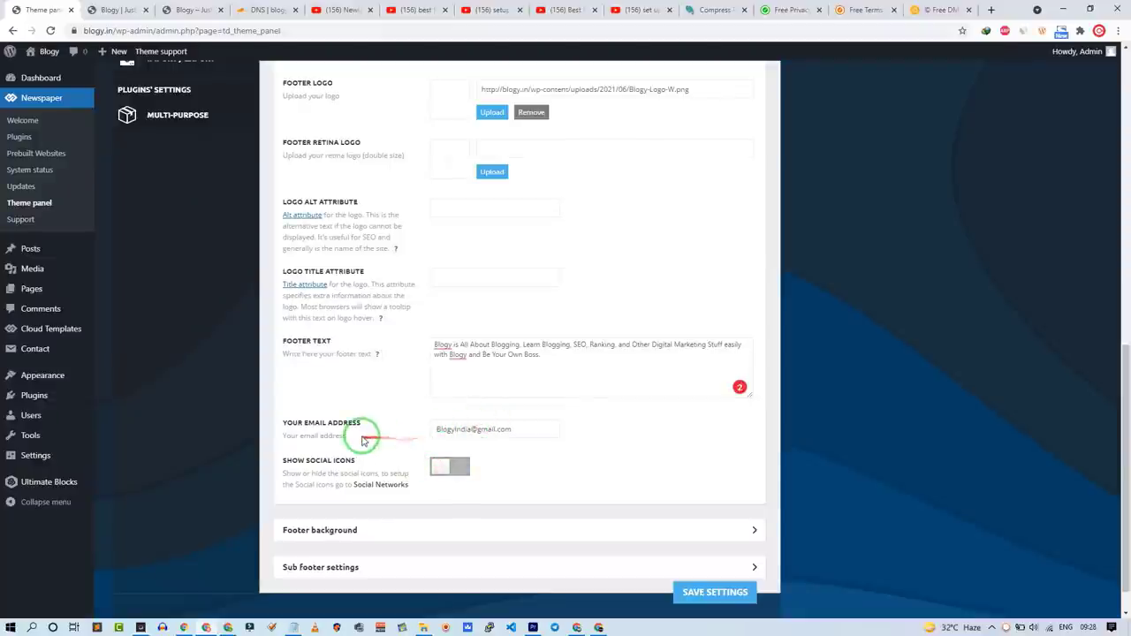
# Step: In Sub footer, paste the promotional-site disclaimer into the copyright text after the <br> tag
pyautogui.click(354, 567)
pyautogui.scroll(-4, 371, 495)
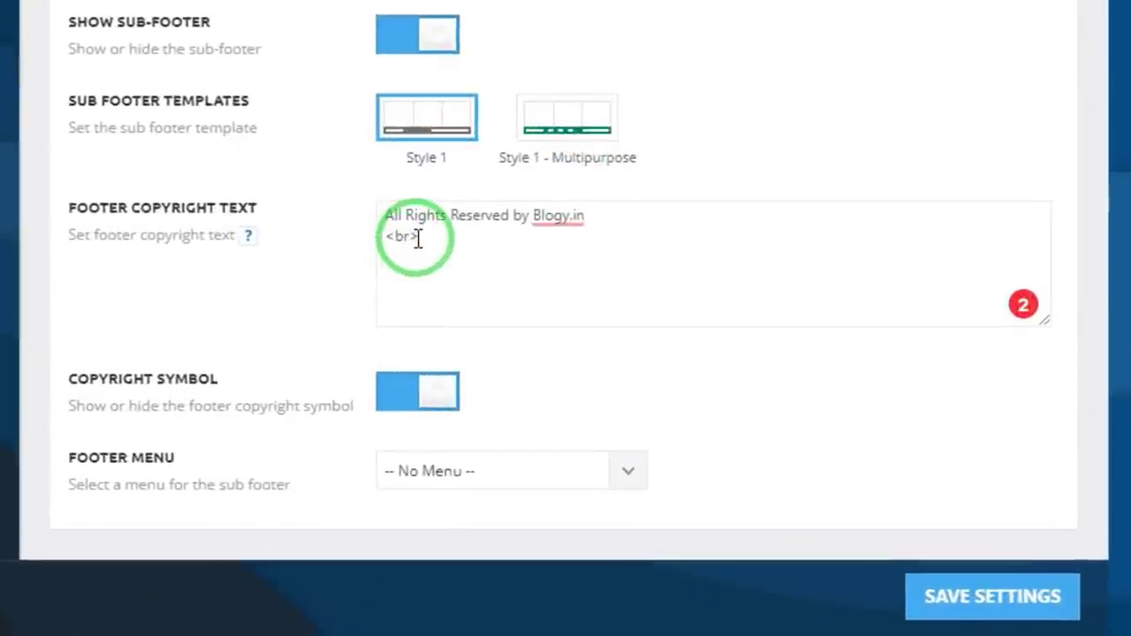
pyautogui.moveTo(418, 239); pyautogui.dragTo(375, 242)
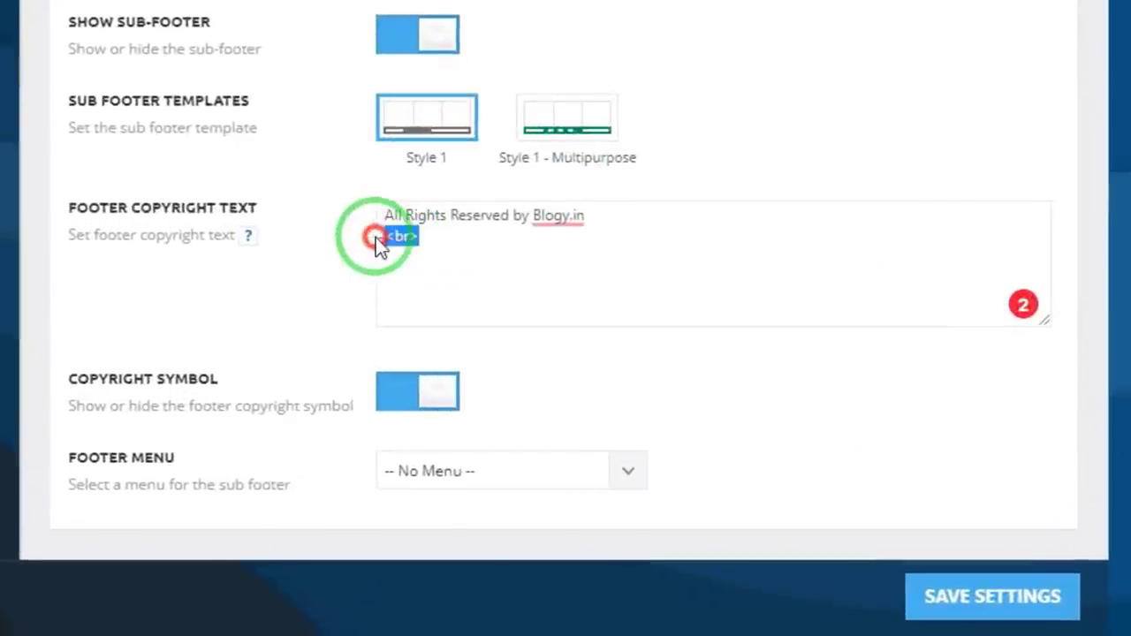
pyautogui.write('Disclaimer This is a promotional website only, All files placed here are for introducing purposes only. All files found on this site have been collected from various sources across the web and are believed to be in the "public domain". If Have Any Other issue then Feel Free To Contact Us')
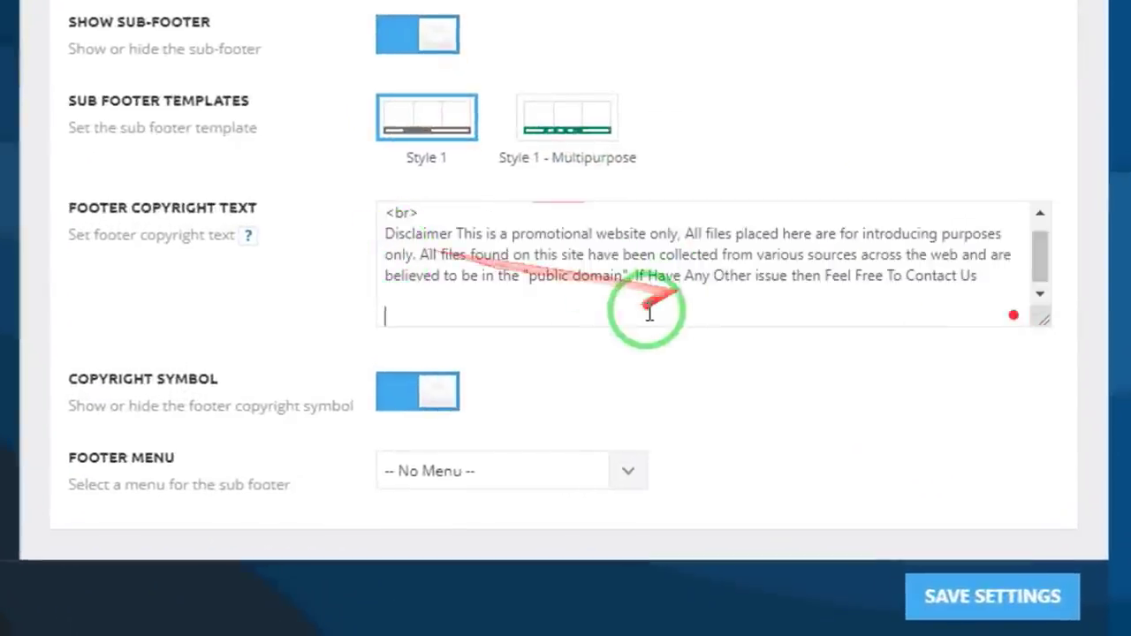
pyautogui.moveTo(384, 295); pyautogui.dragTo(367, 244)
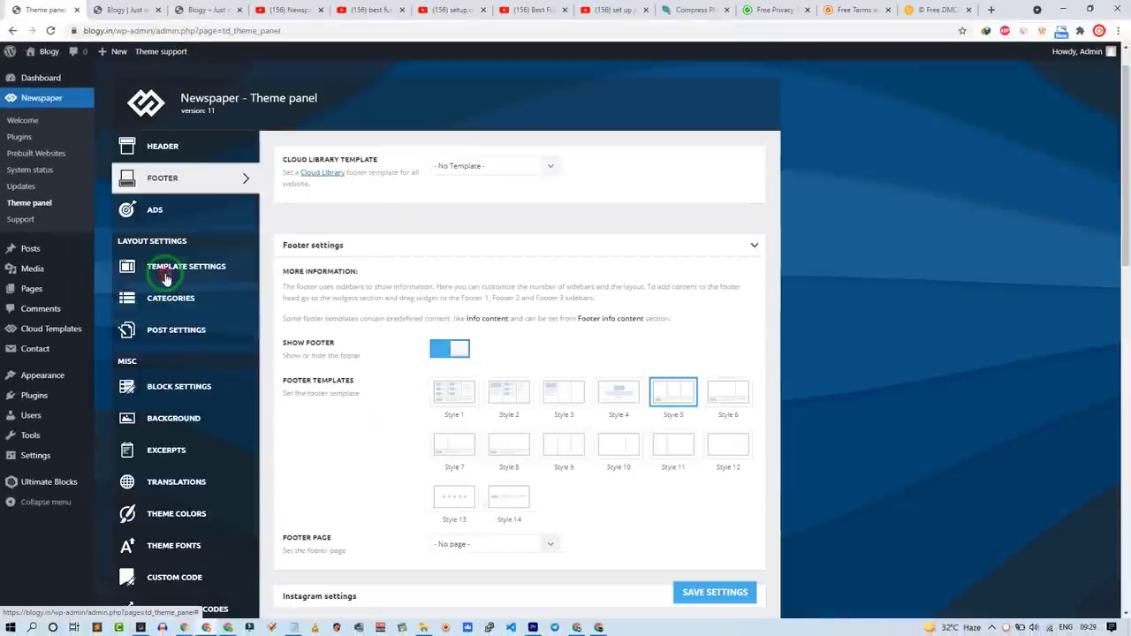
# Step: In Template Settings, turn on the smart sidebar and choose article views for 404 and archive pages
pyautogui.click(168, 267)
pyautogui.click(463, 303)
pyautogui.scroll(-5, 366, 220)
pyautogui.scroll(-3, 362, 366)
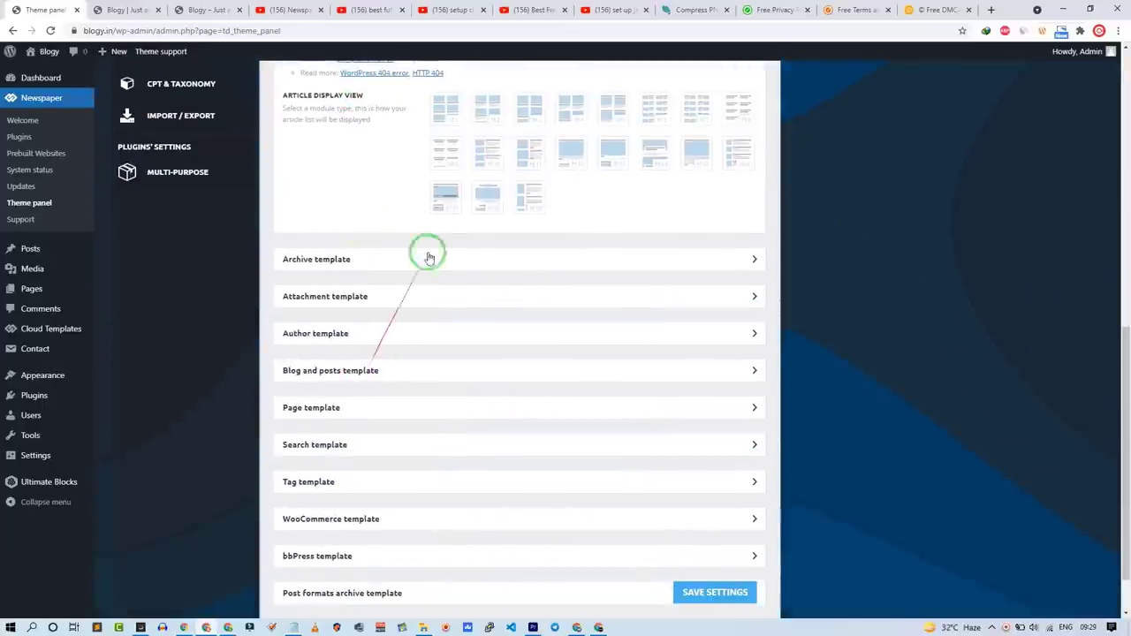
pyautogui.scroll(2, 446, 230)
pyautogui.click(492, 348)
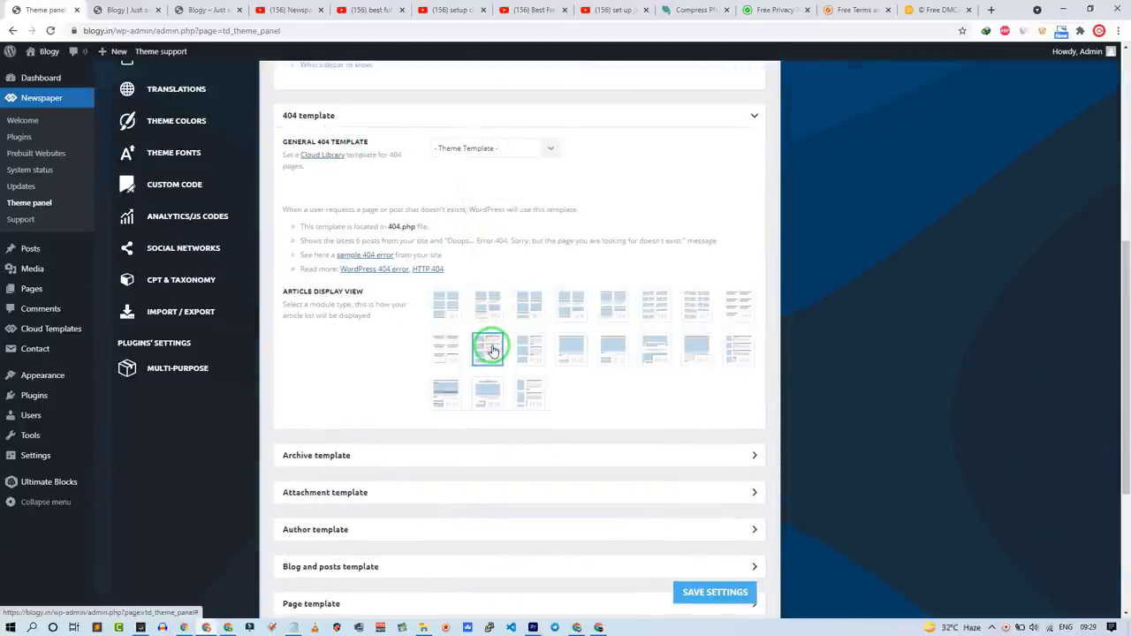
pyautogui.scroll(-2, 555, 290)
pyautogui.click(419, 250)
pyautogui.click(495, 412)
# Step: Set the attachment sidebar position and choose an article view for blog posts
pyautogui.scroll(-4, 495, 412)
pyautogui.click(419, 255)
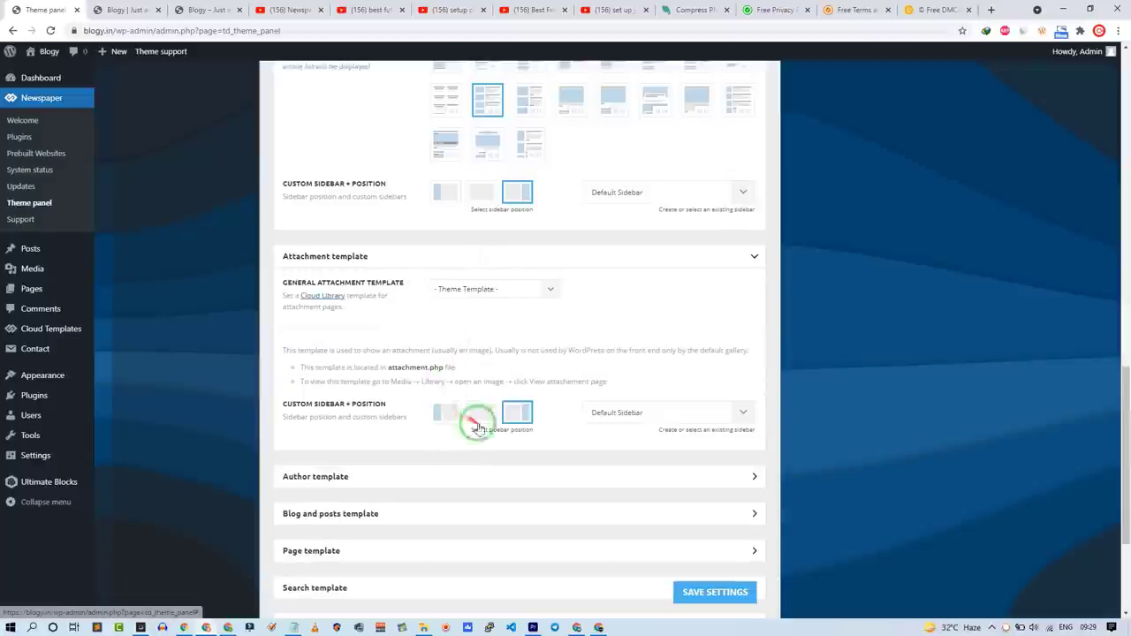
pyautogui.scroll(-3, 467, 417)
pyautogui.click(419, 182)
pyautogui.click(501, 459)
pyautogui.scroll(-3, 531, 530)
pyautogui.click(477, 379)
pyautogui.click(487, 518)
pyautogui.scroll(-4, 472, 503)
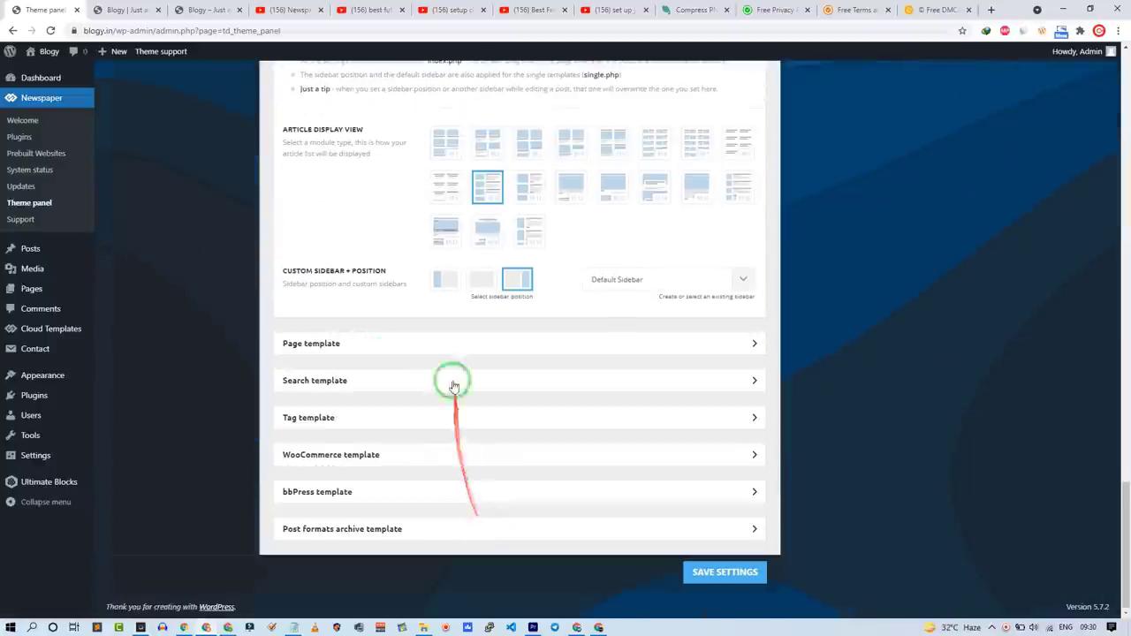
# Step: Review the Page, Search, Tag and Post formats templates, picking an article view for tag pages
pyautogui.click(454, 345)
pyautogui.scroll(-3, 476, 481)
pyautogui.click(480, 462)
pyautogui.scroll(-4, 480, 462)
pyautogui.click(450, 425)
pyautogui.scroll(-3, 450, 425)
pyautogui.click(495, 383)
pyautogui.scroll(-1, 442, 460)
pyautogui.click(373, 529)
pyautogui.scroll(15, 210, 324)
# Step: In Post Settings, stop showing category tags on single posts
pyautogui.click(209, 325)
pyautogui.click(381, 152)
pyautogui.click(381, 151)
pyautogui.click(333, 186)
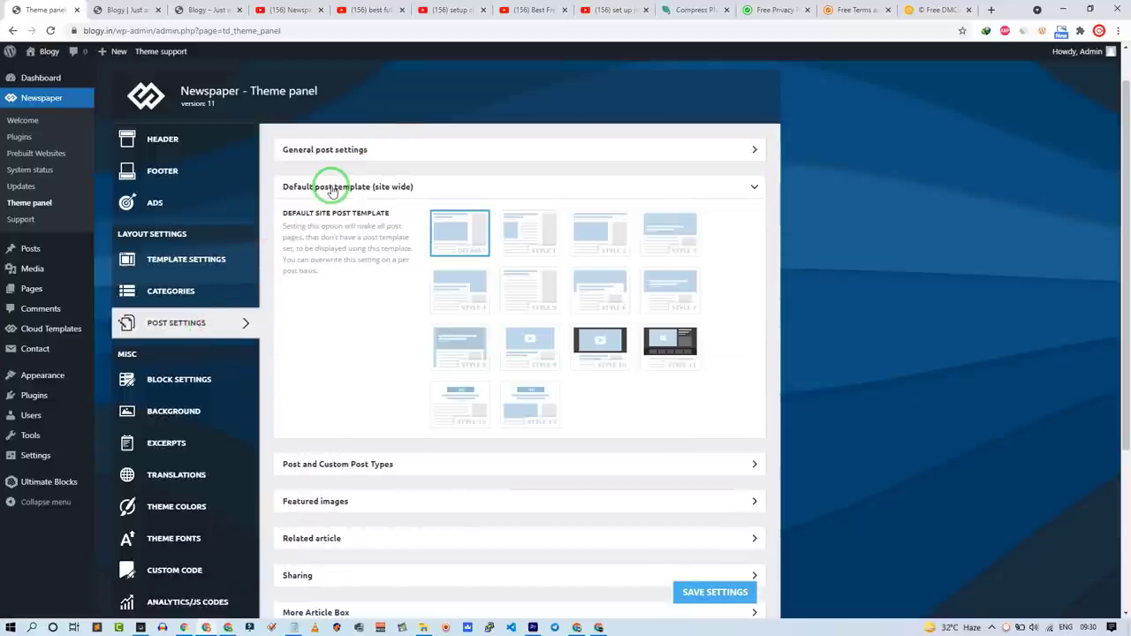
pyautogui.click(430, 186)
pyautogui.click(417, 224)
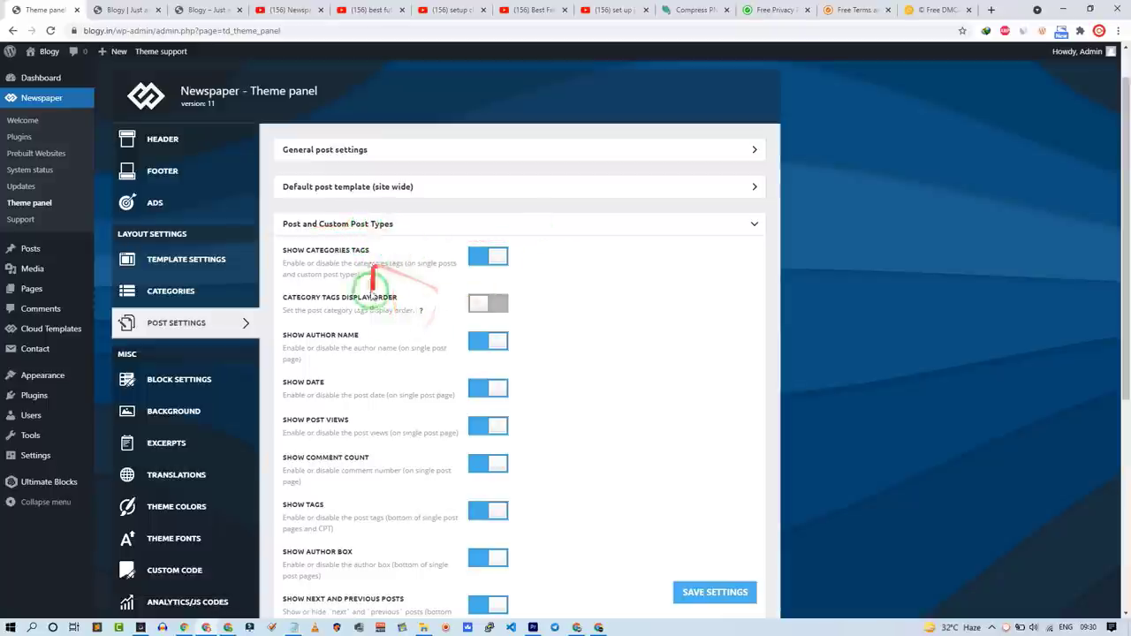
pyautogui.scroll(-1, 373, 308)
pyautogui.scroll(-1, 373, 309)
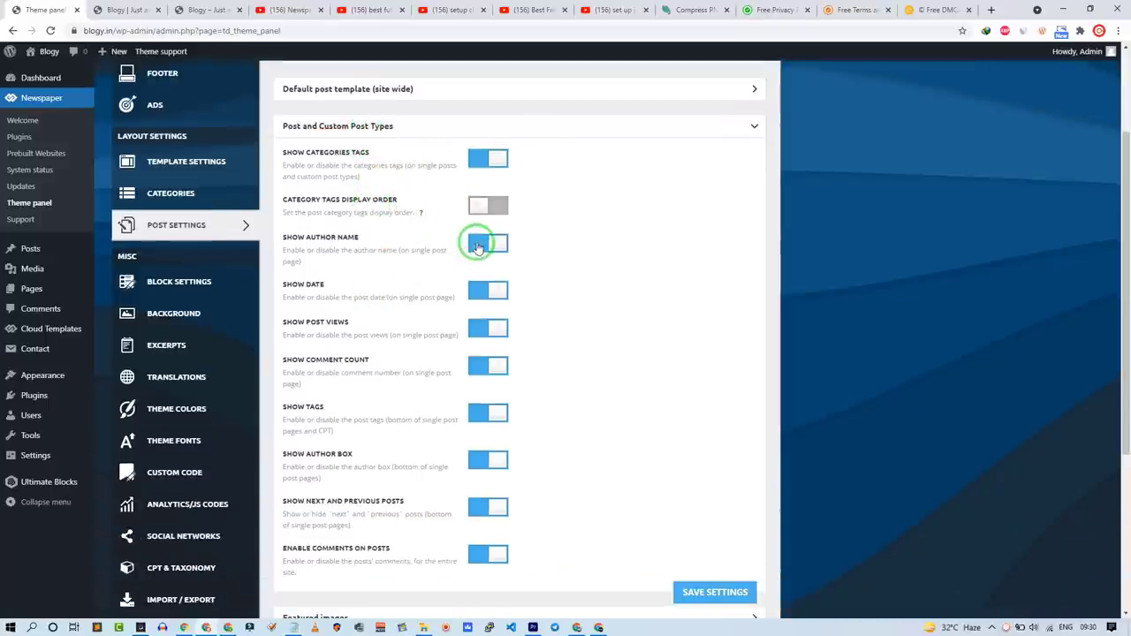
pyautogui.click(487, 159)
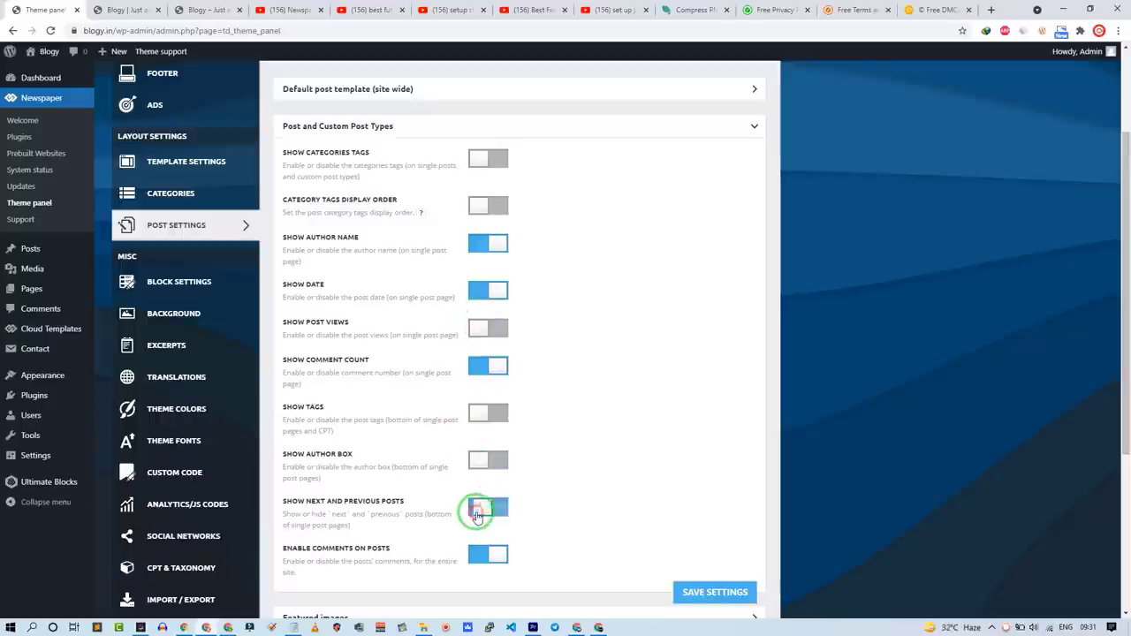
# Step: Show the featured image on posts and limit related articles to one row
pyautogui.scroll(-3, 449, 378)
pyautogui.click(445, 378)
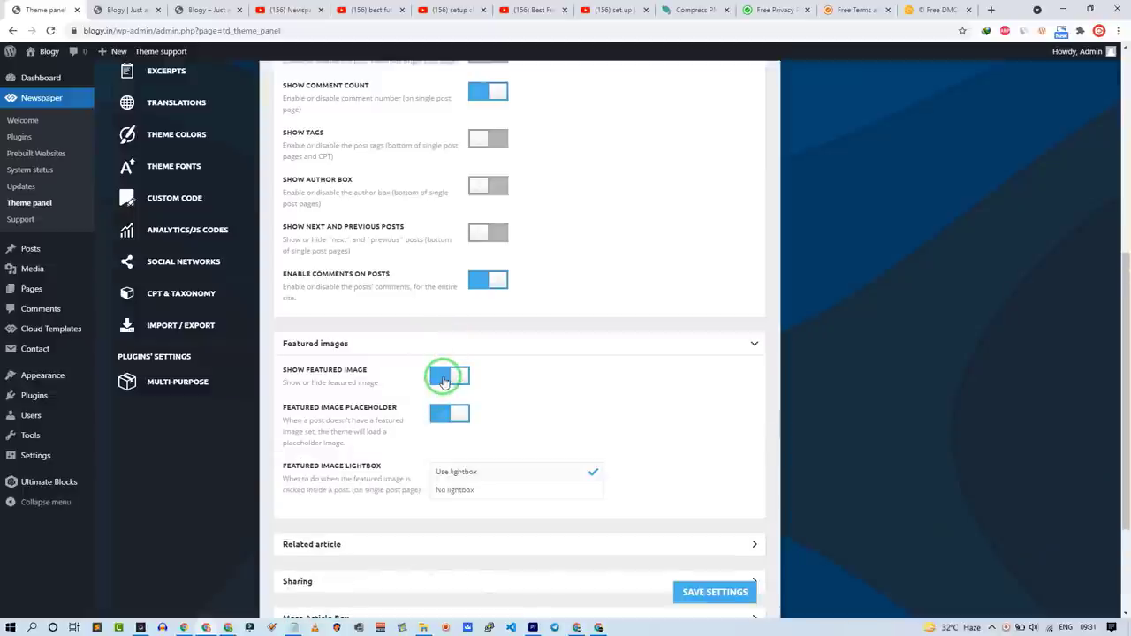
pyautogui.click(463, 345)
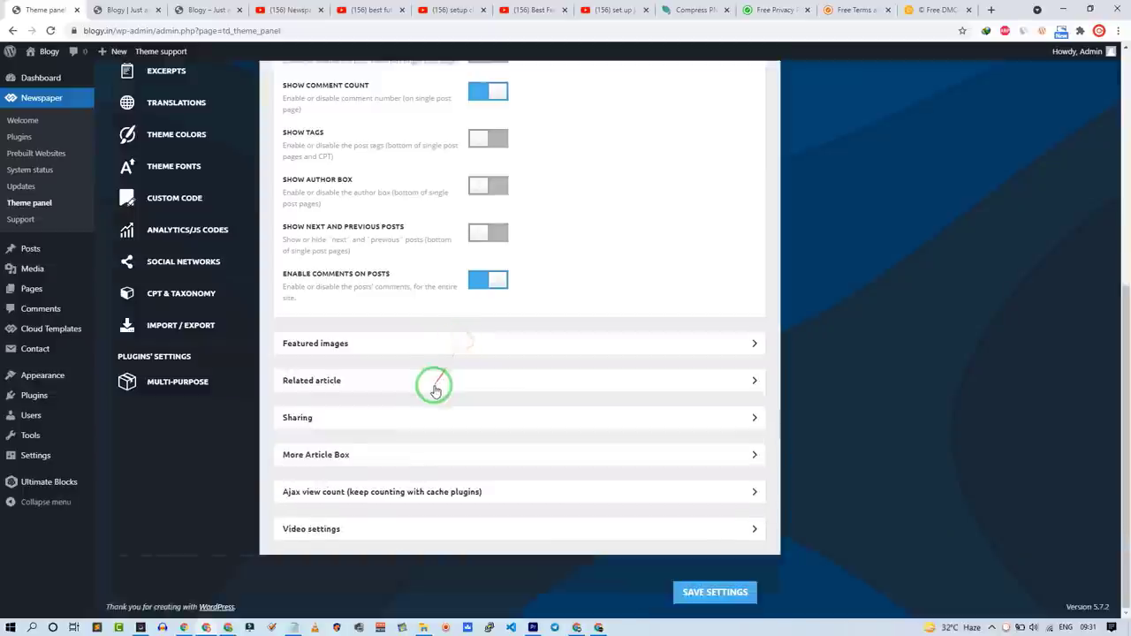
pyautogui.click(432, 381)
pyautogui.click(492, 351)
# Step: Hide top sharing buttons and bottom likes, use the third bottom share style, and add Telegram
pyautogui.scroll(-1, 354, 351)
pyautogui.click(468, 389)
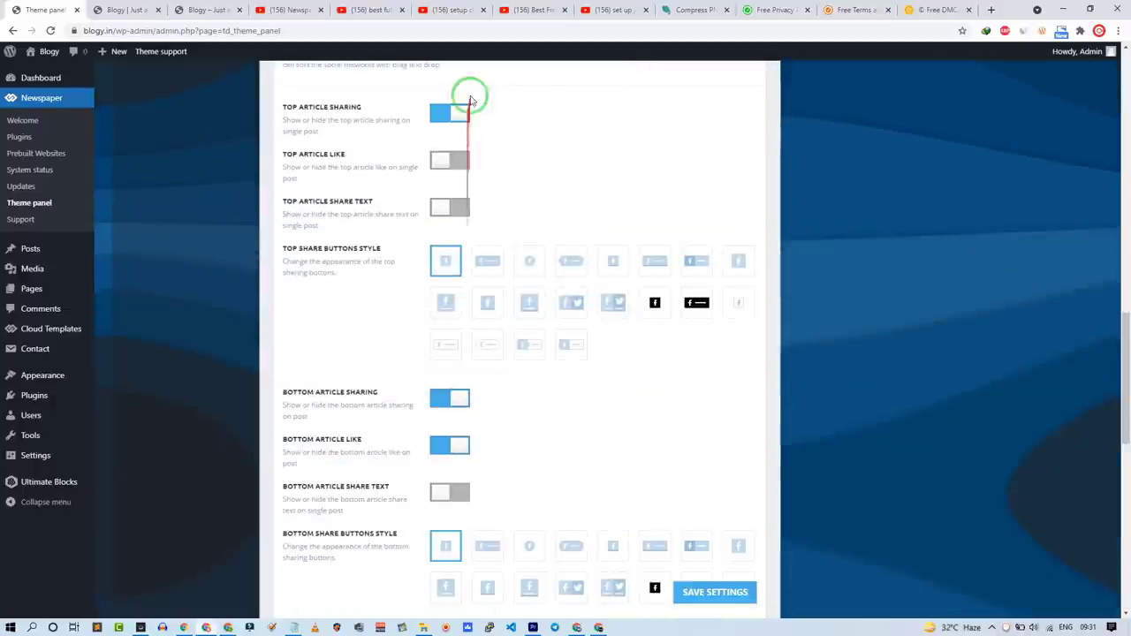
pyautogui.click(452, 120)
pyautogui.scroll(-2, 406, 341)
pyautogui.click(445, 255)
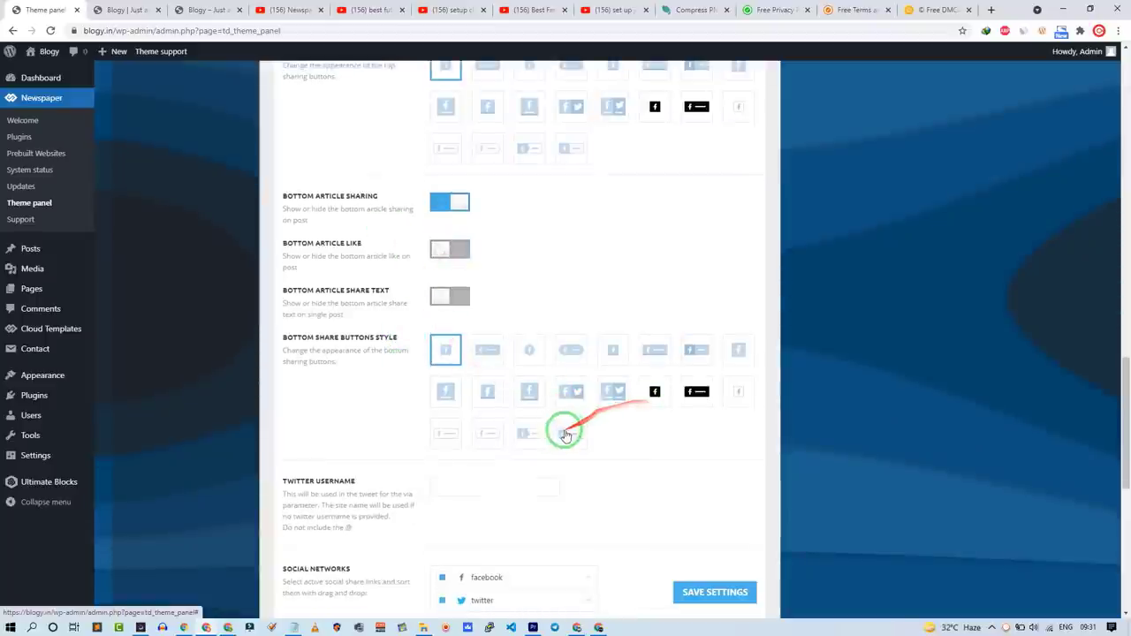
pyautogui.click(534, 441)
pyautogui.scroll(-3, 627, 424)
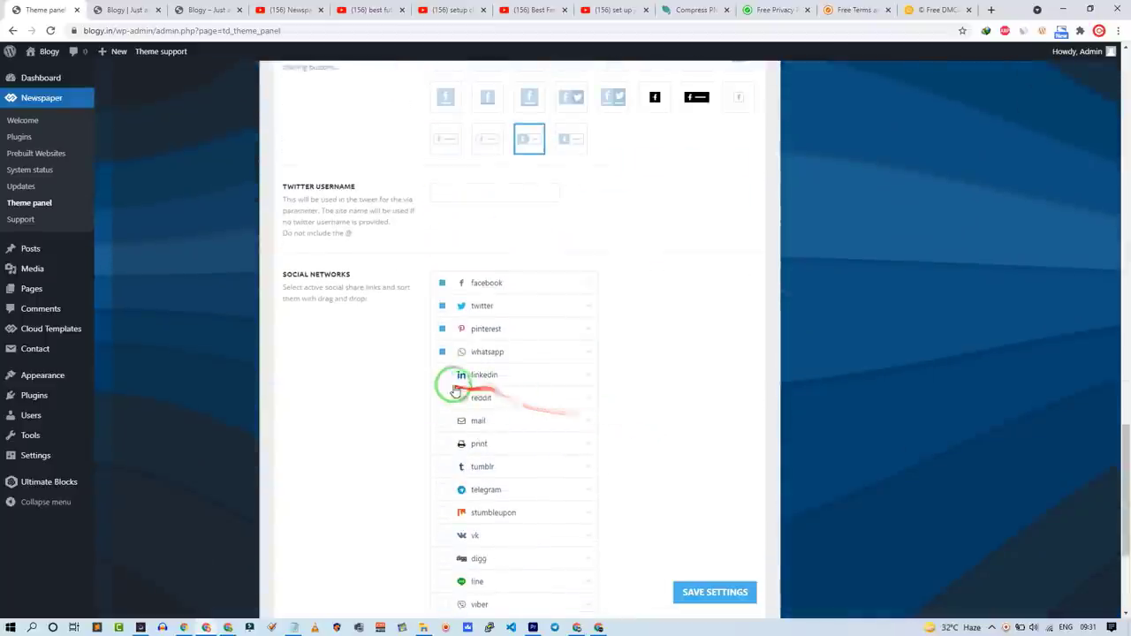
pyautogui.click(442, 330)
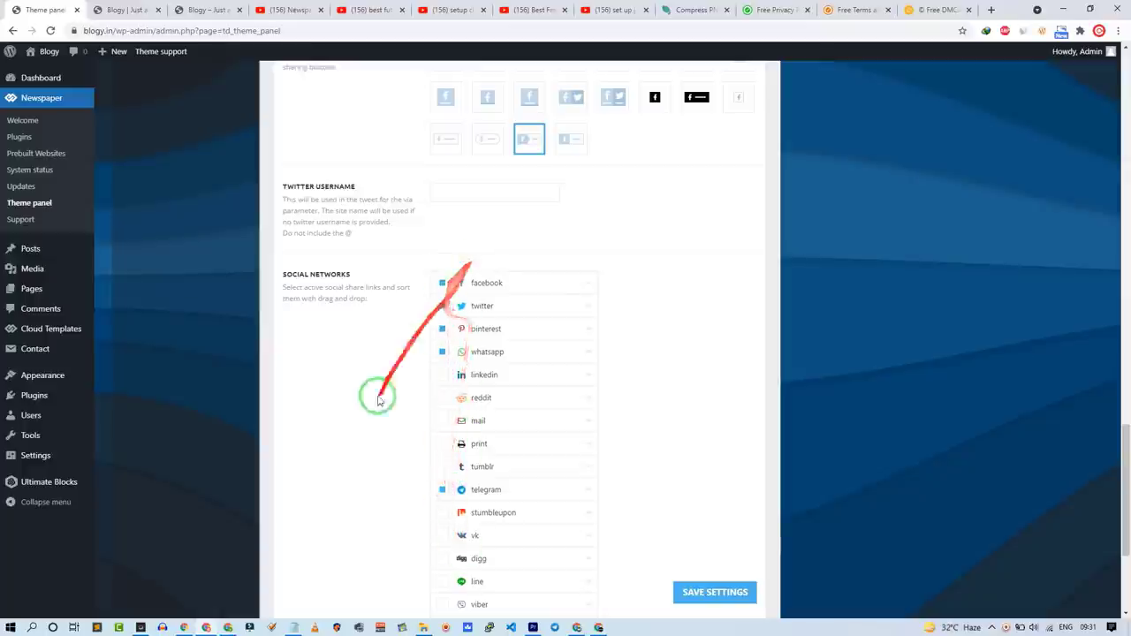
# Step: Expand the Ajax view count options and go to Block Settings
pyautogui.scroll(-5, 389, 389)
pyautogui.click(415, 439)
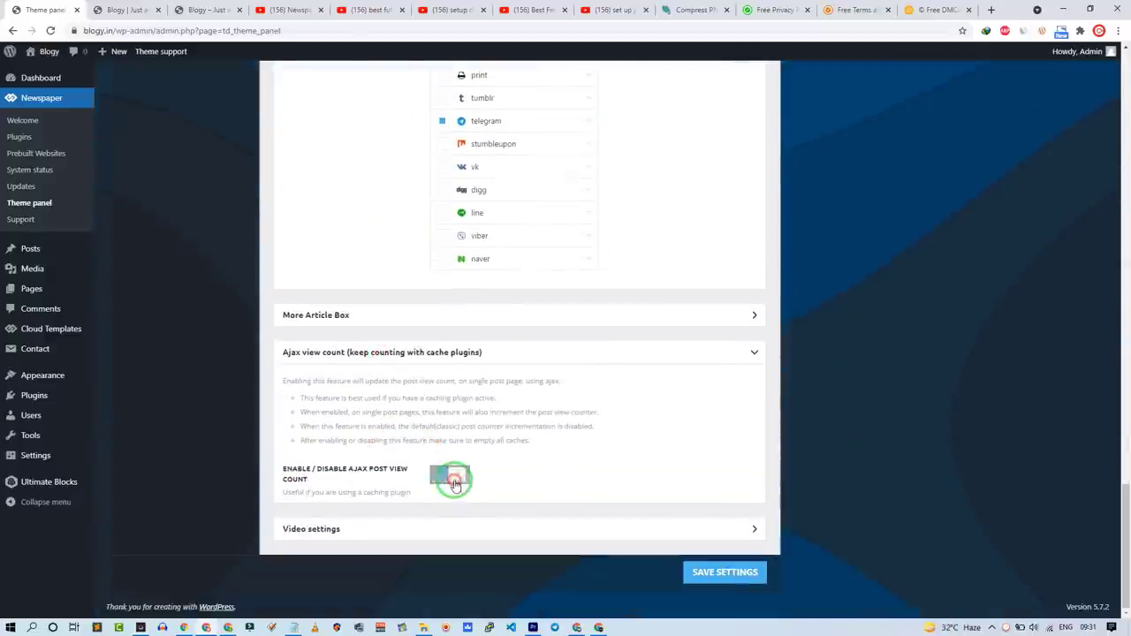
pyautogui.scroll(15, 453, 484)
pyautogui.click(137, 424)
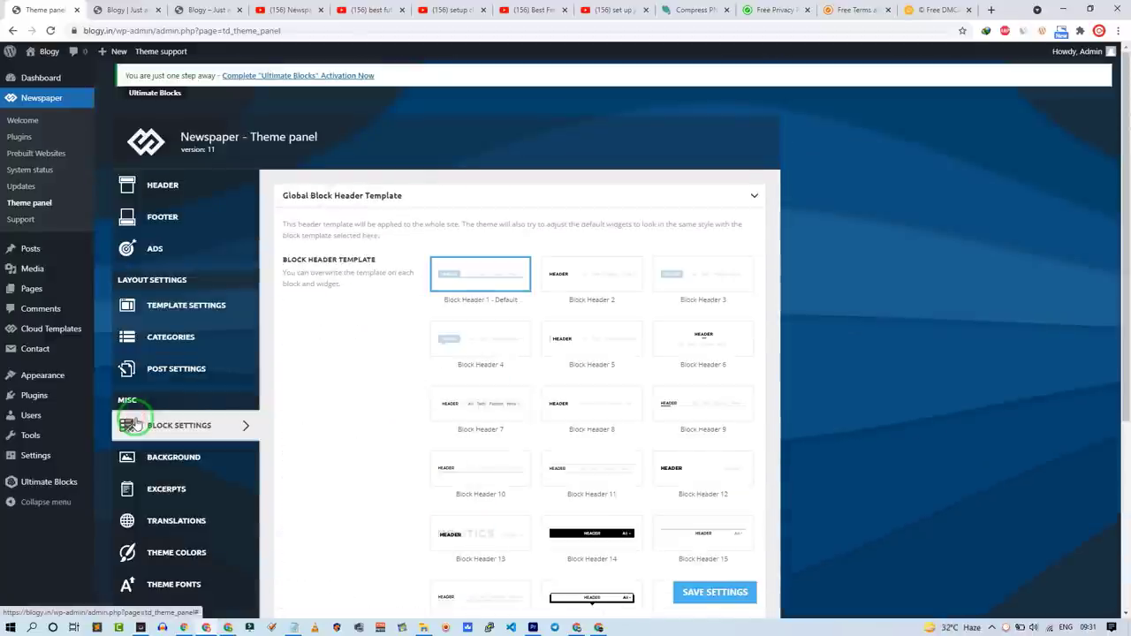
# Step: Make Block Header 15 the global header and turn off the 300 X 0 thumbnail size
pyautogui.scroll(-3, 619, 398)
pyautogui.click(713, 330)
pyautogui.scroll(-1, 265, 395)
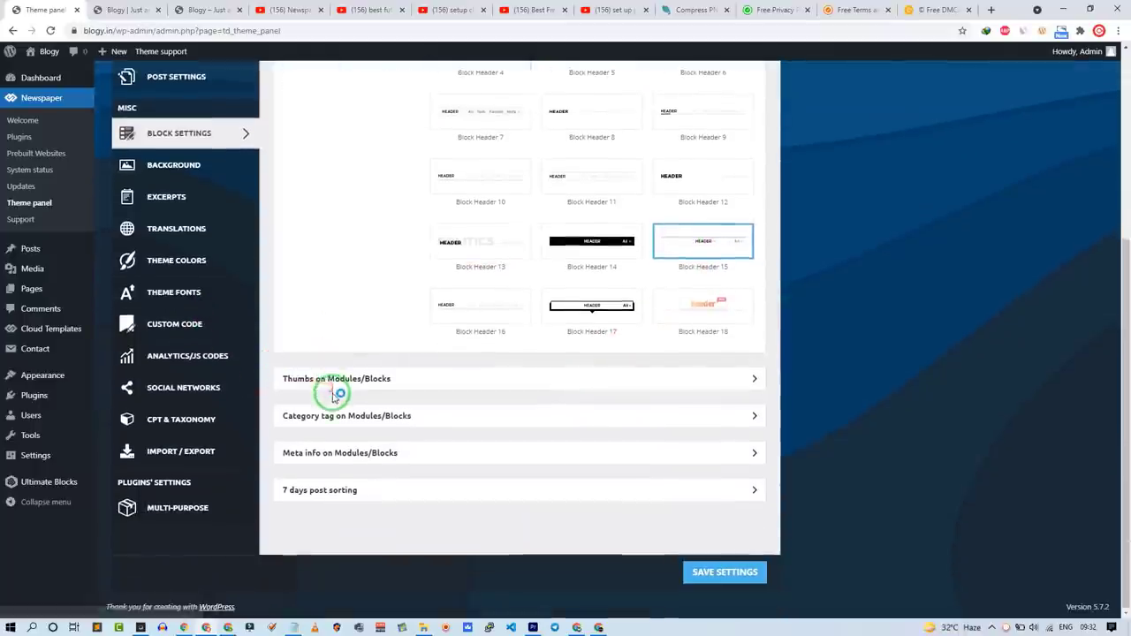
pyautogui.click(424, 382)
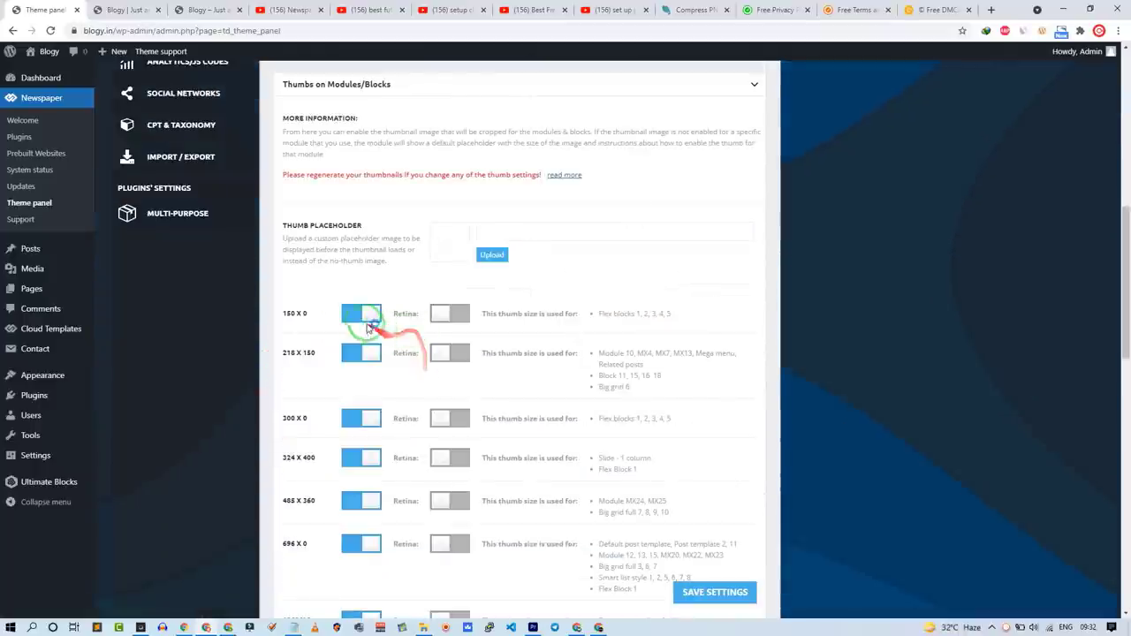
pyautogui.click(354, 418)
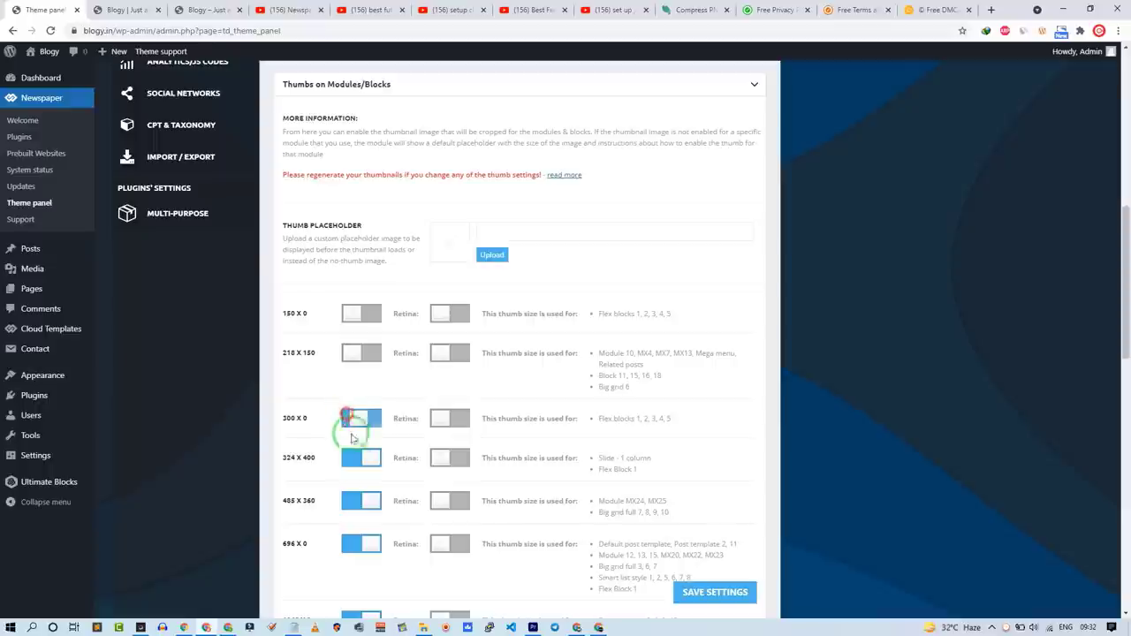
# Step: Leave the other thumbnail sizes off and turn on the 100 X 70 thumbnail size
pyautogui.scroll(-3, 354, 442)
pyautogui.moveTo(286, 160); pyautogui.dragTo(301, 229)
pyautogui.moveTo(299, 306); pyautogui.dragTo(303, 419)
pyautogui.click(316, 399)
pyautogui.scroll(-2, 313, 382)
pyautogui.scroll(6, 318, 371)
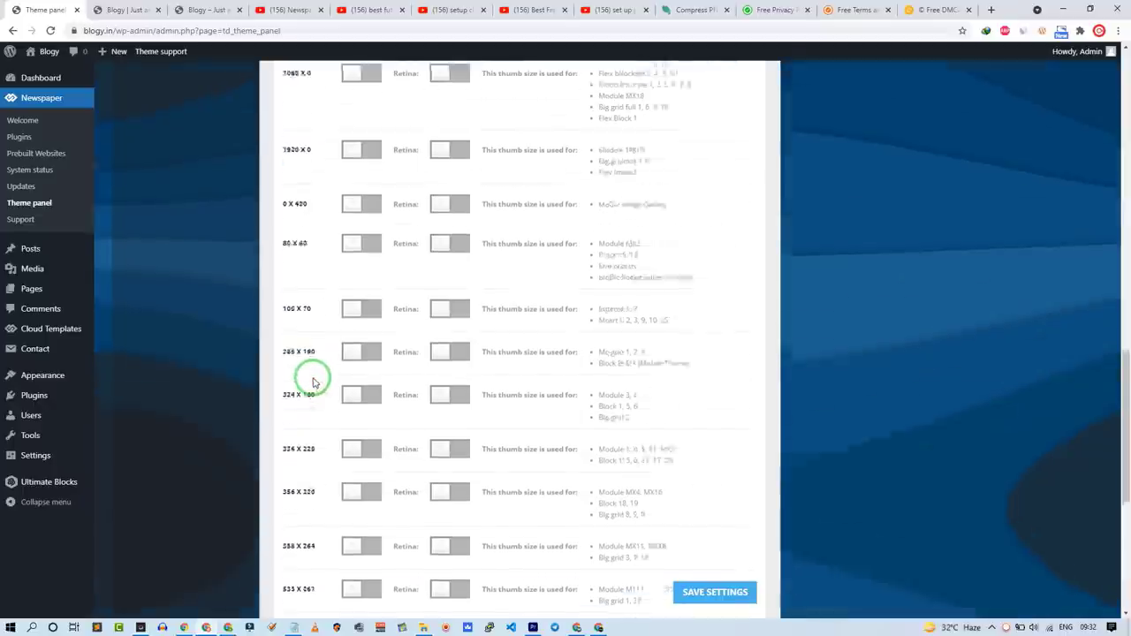
pyautogui.scroll(-4, 330, 367)
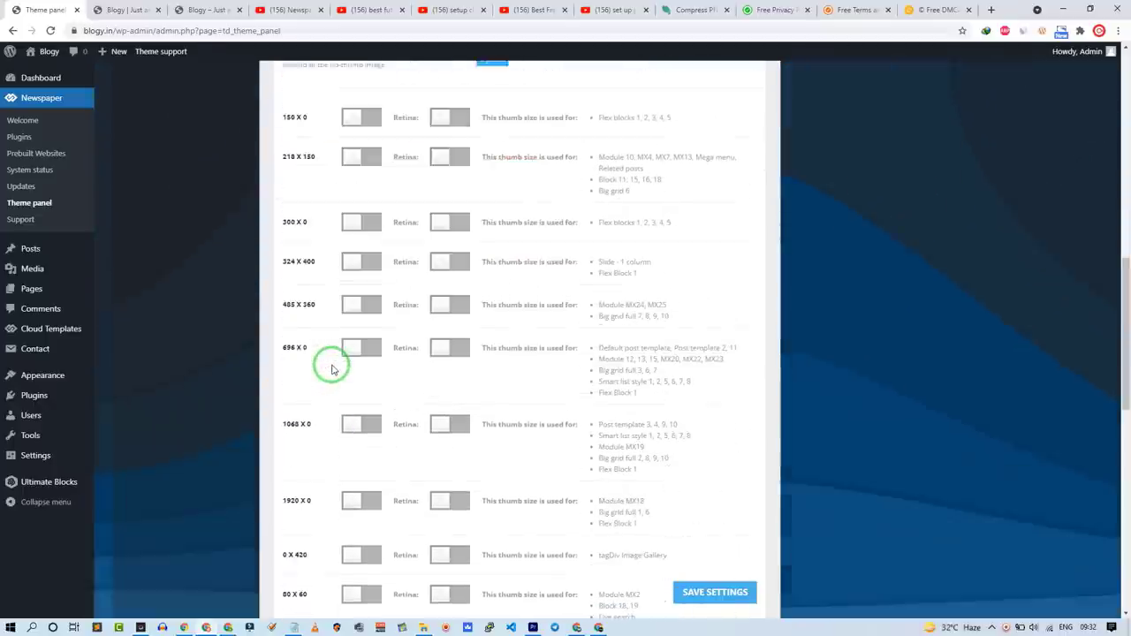
pyautogui.scroll(-3, 332, 370)
pyautogui.scroll(5, 328, 363)
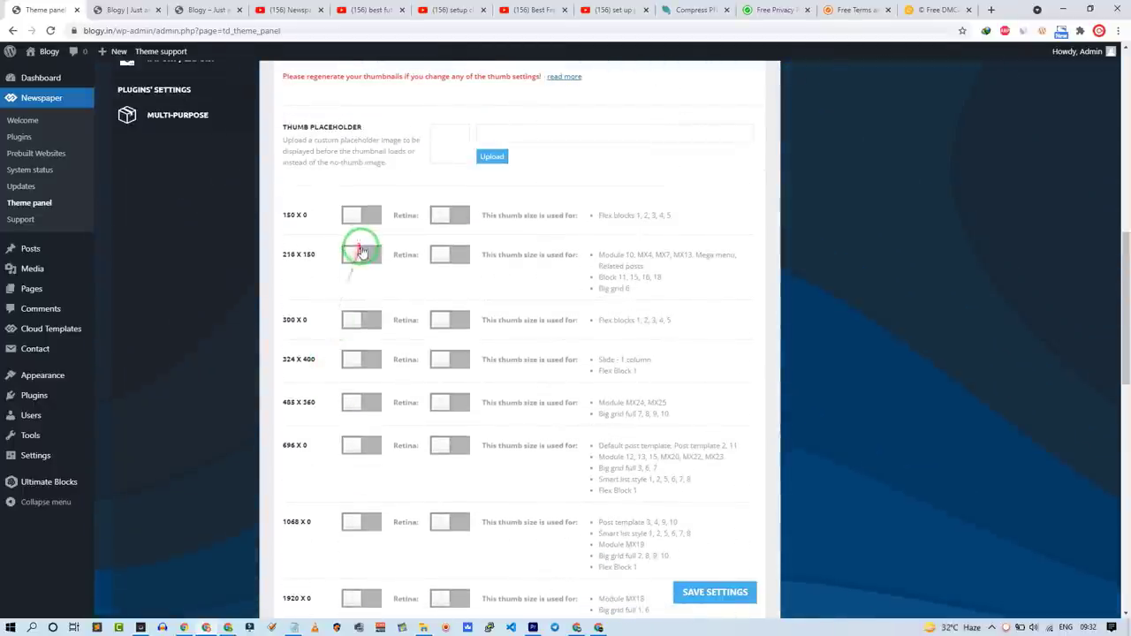
pyautogui.scroll(-5, 349, 430)
pyautogui.click(362, 370)
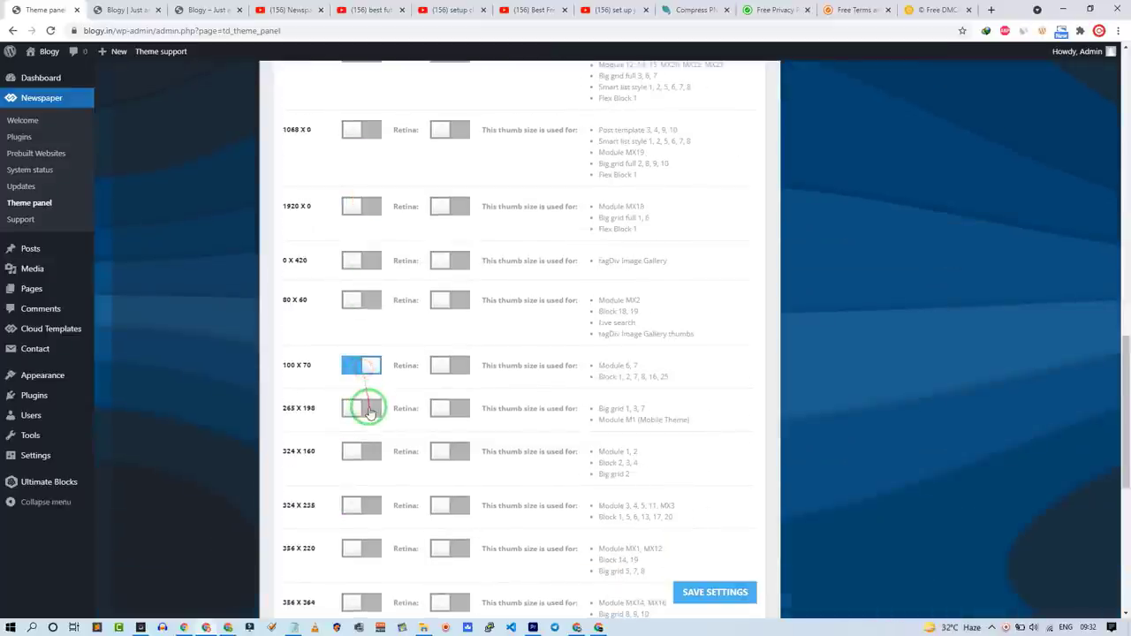
pyautogui.scroll(10, 335, 420)
pyautogui.click(182, 359)
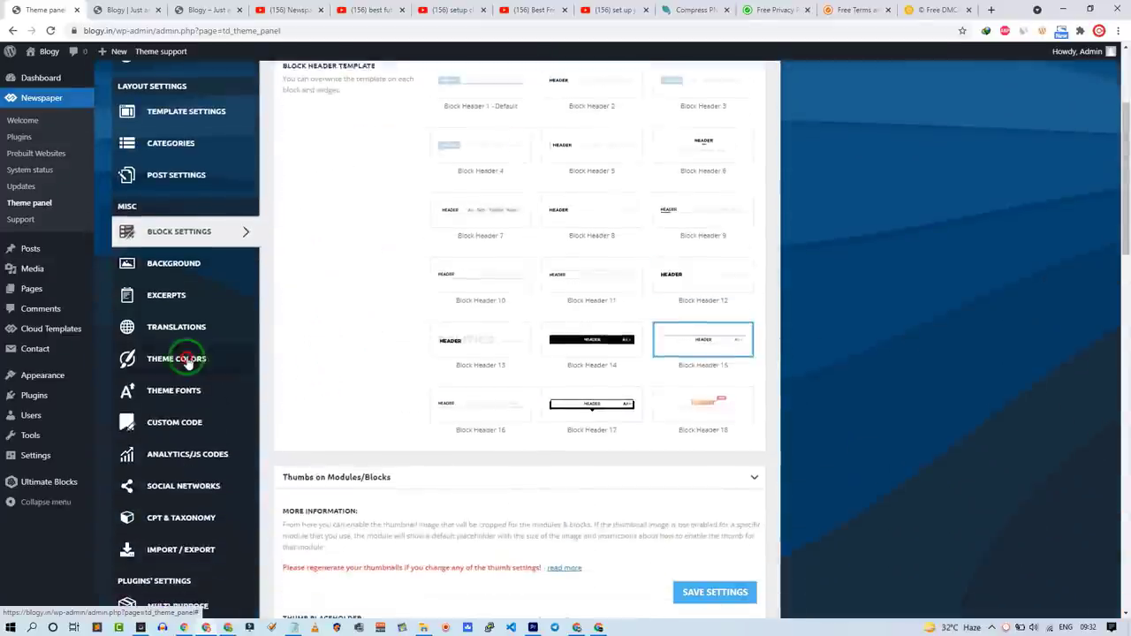
# Step: Set the GENERAL background colour to #d3d3d3 and save the theme panel settings
pyautogui.scroll(2, 344, 221)
pyautogui.click(360, 203)
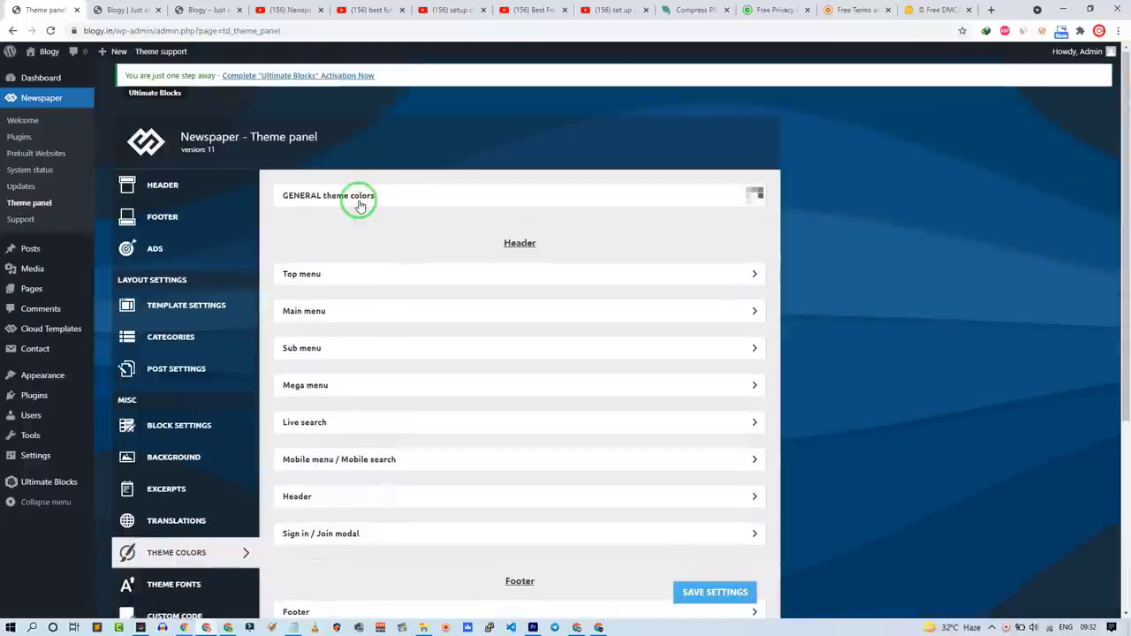
pyautogui.click(513, 263)
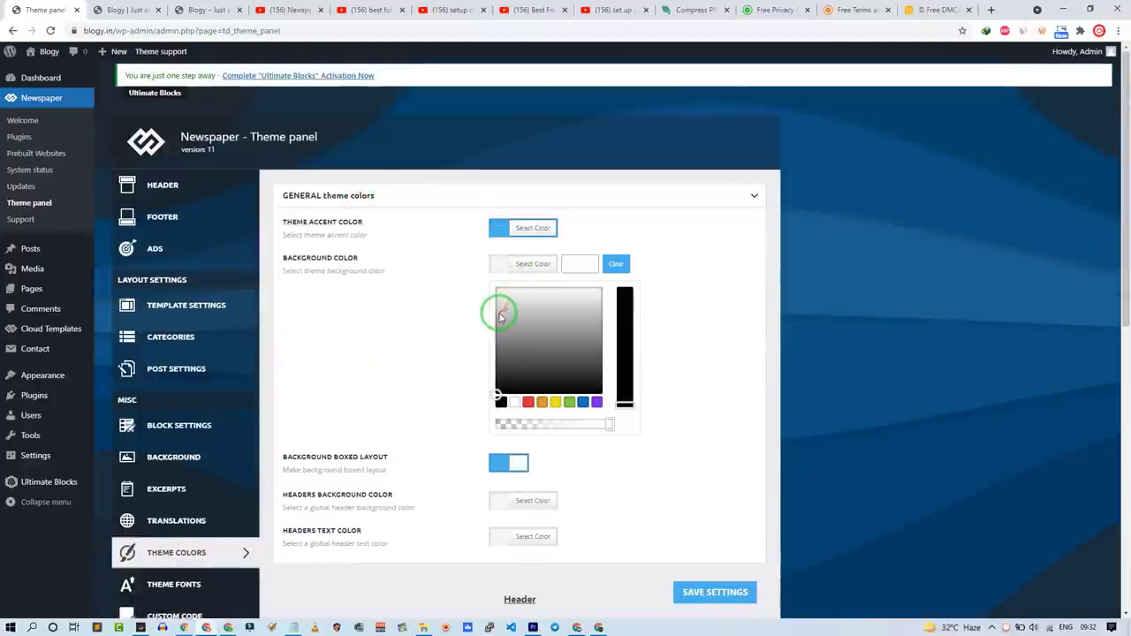
pyautogui.moveTo(500, 316); pyautogui.dragTo(499, 304)
pyautogui.click(398, 319)
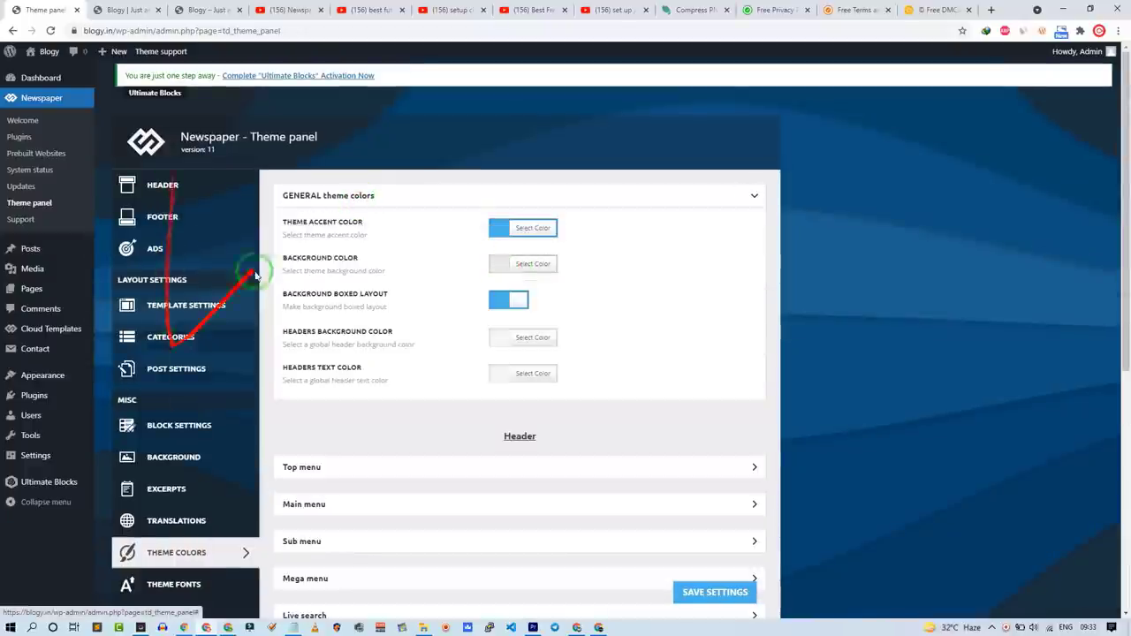
pyautogui.click(706, 594)
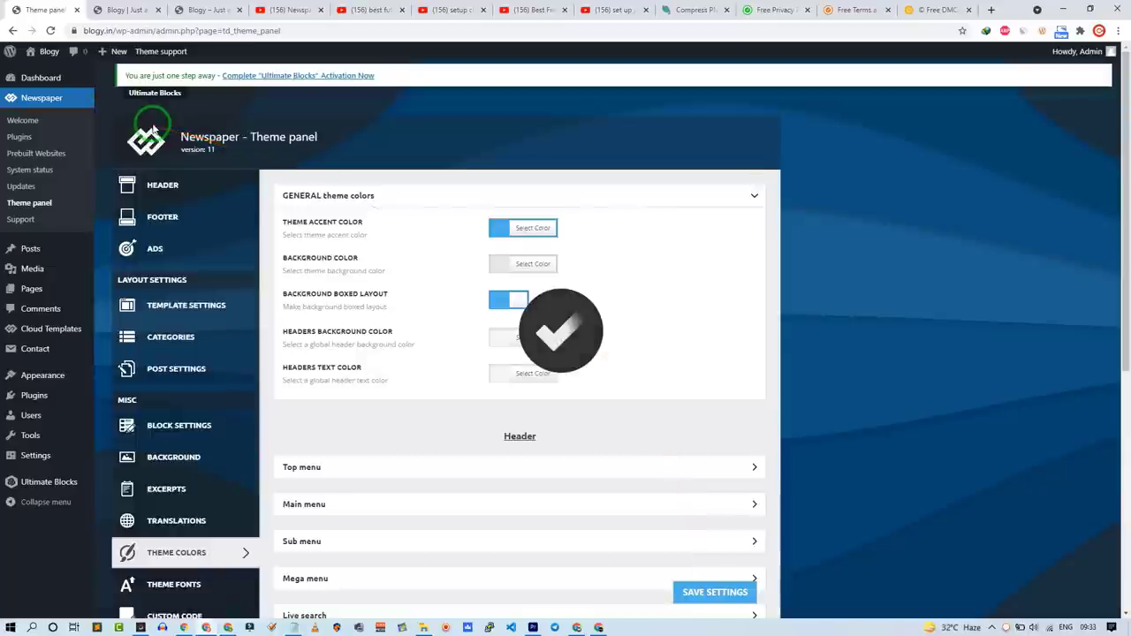
pyautogui.click(129, 9)
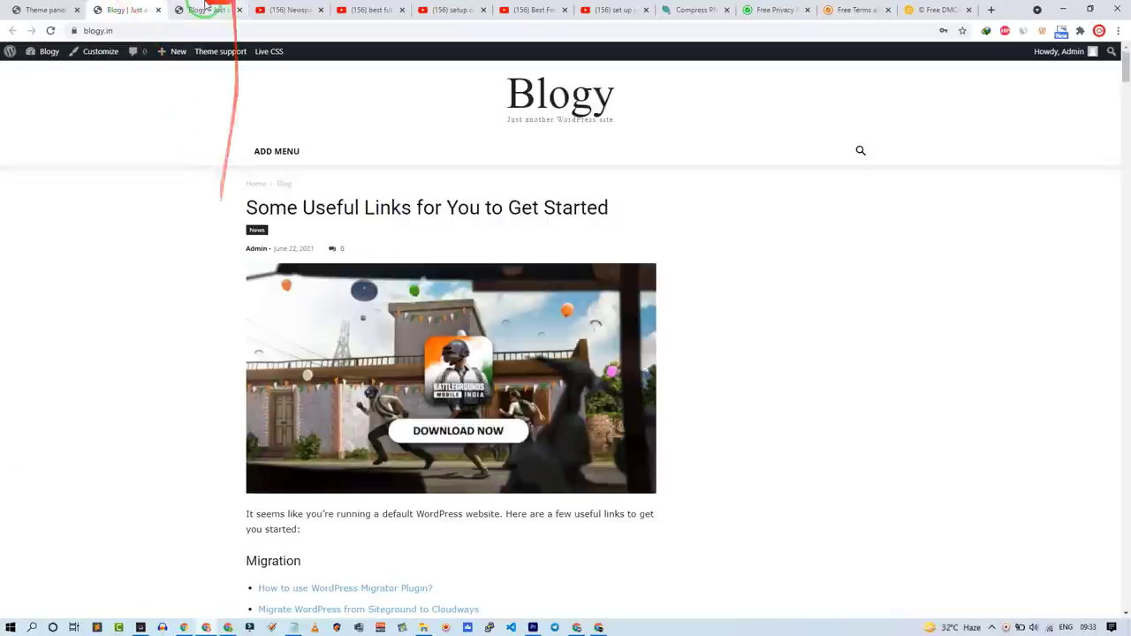
# Step: Compare both Blogy site tabs, then open the live site in a new tab and scroll it
pyautogui.click(205, 10)
pyautogui.scroll(-10, 164, 306)
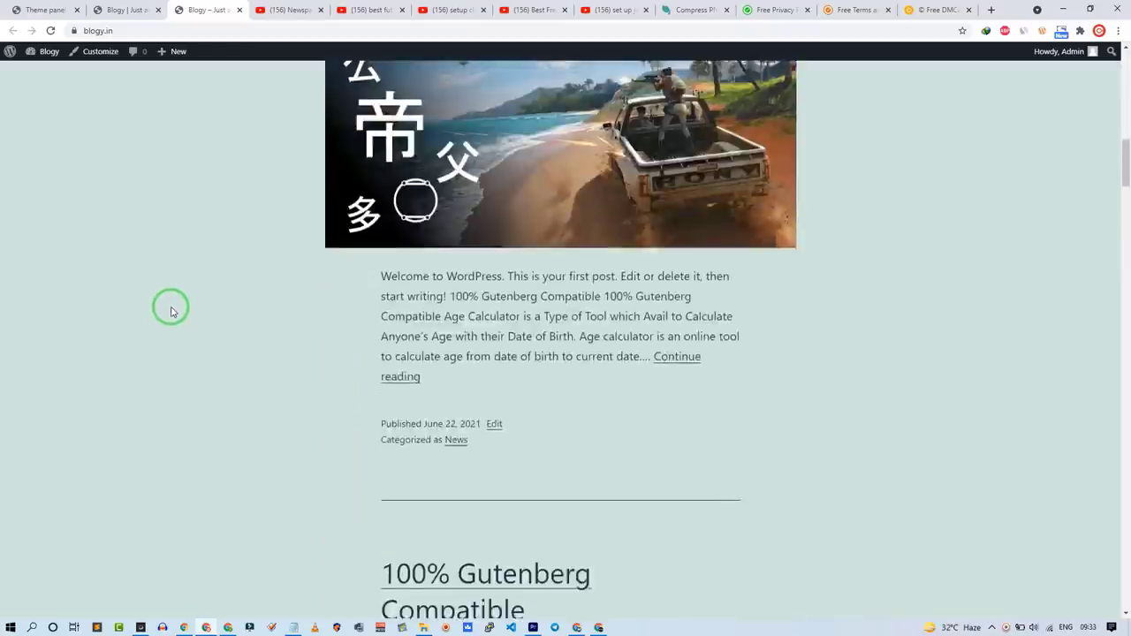
pyautogui.scroll(10, 173, 309)
pyautogui.click(144, 8)
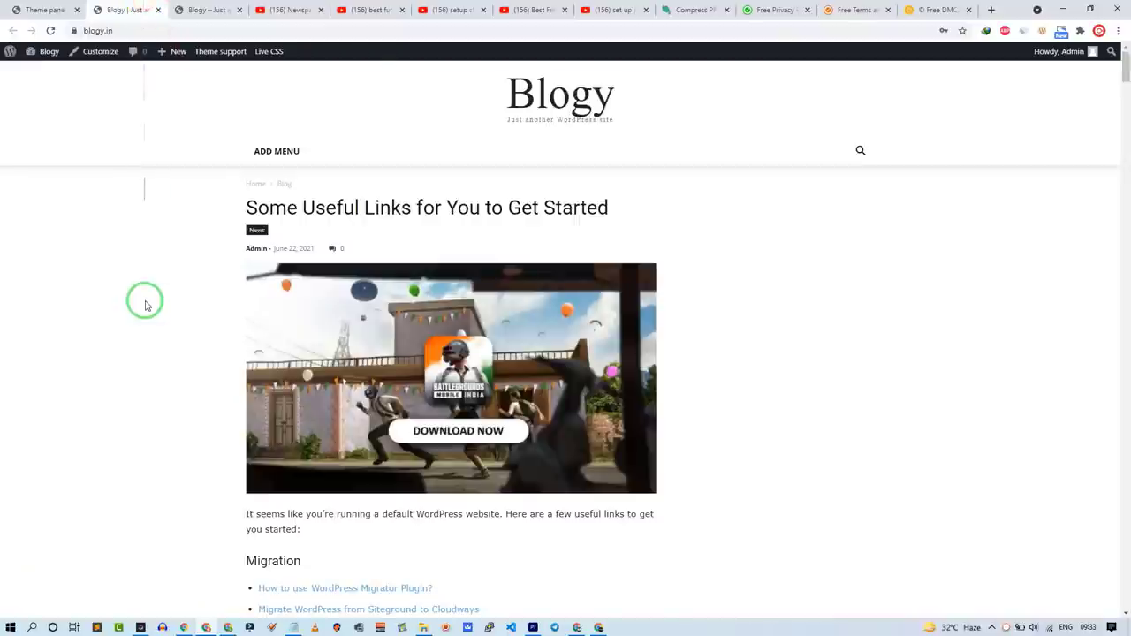
pyautogui.scroll(-8, 366, 384)
pyautogui.scroll(2, 368, 392)
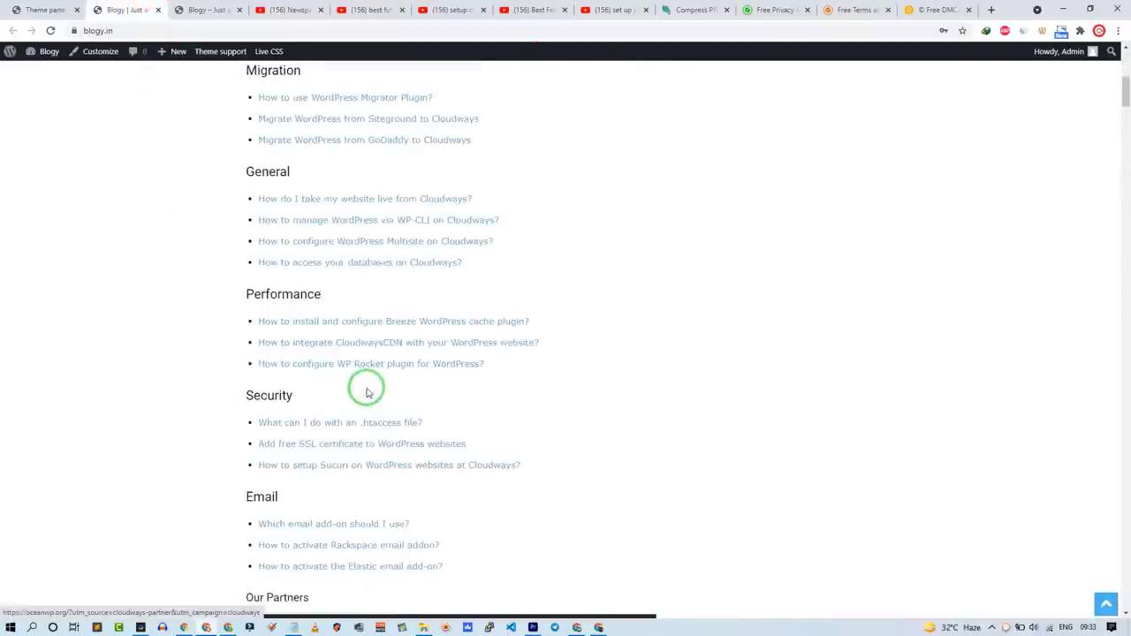
pyautogui.hotkey('ctrl', 'shift', 'Tab')
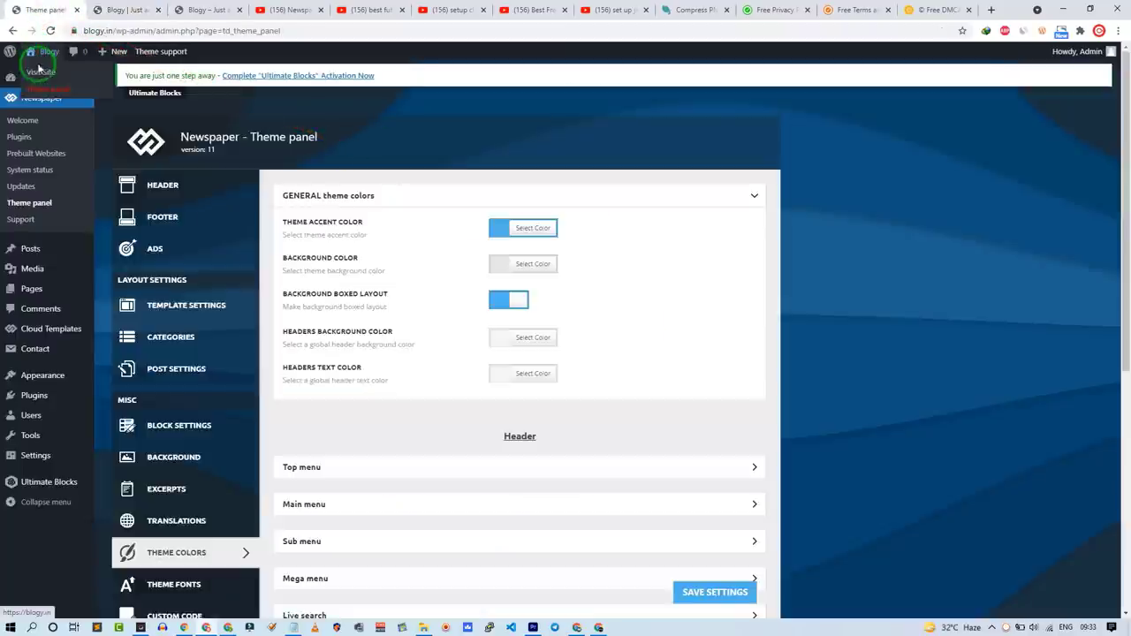
pyautogui.click(38, 71)
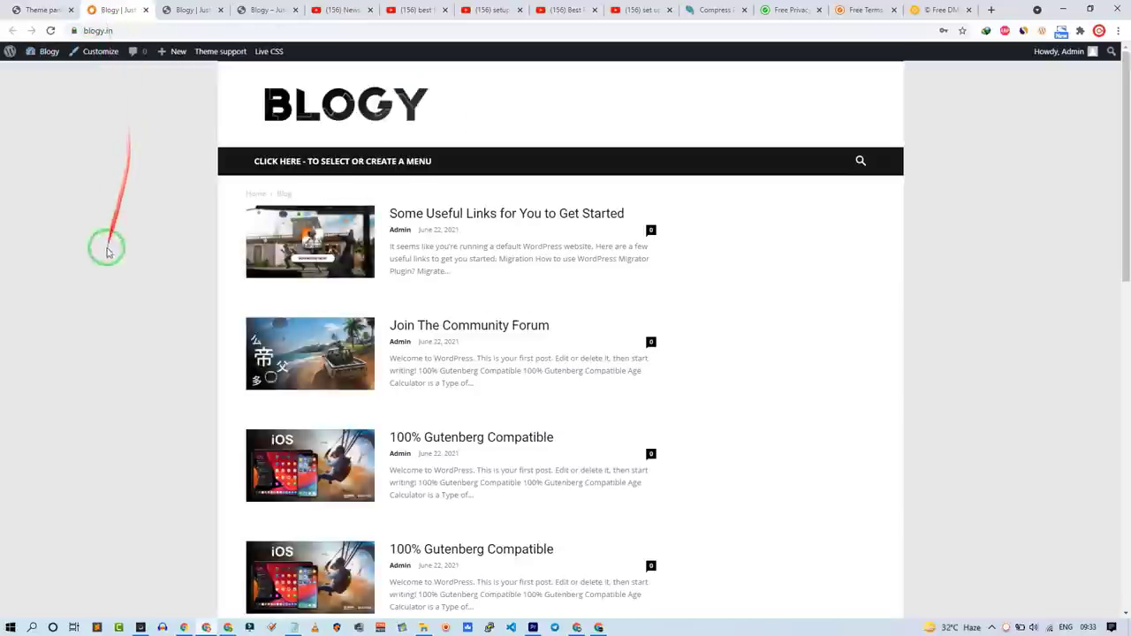
pyautogui.scroll(-10, 91, 298)
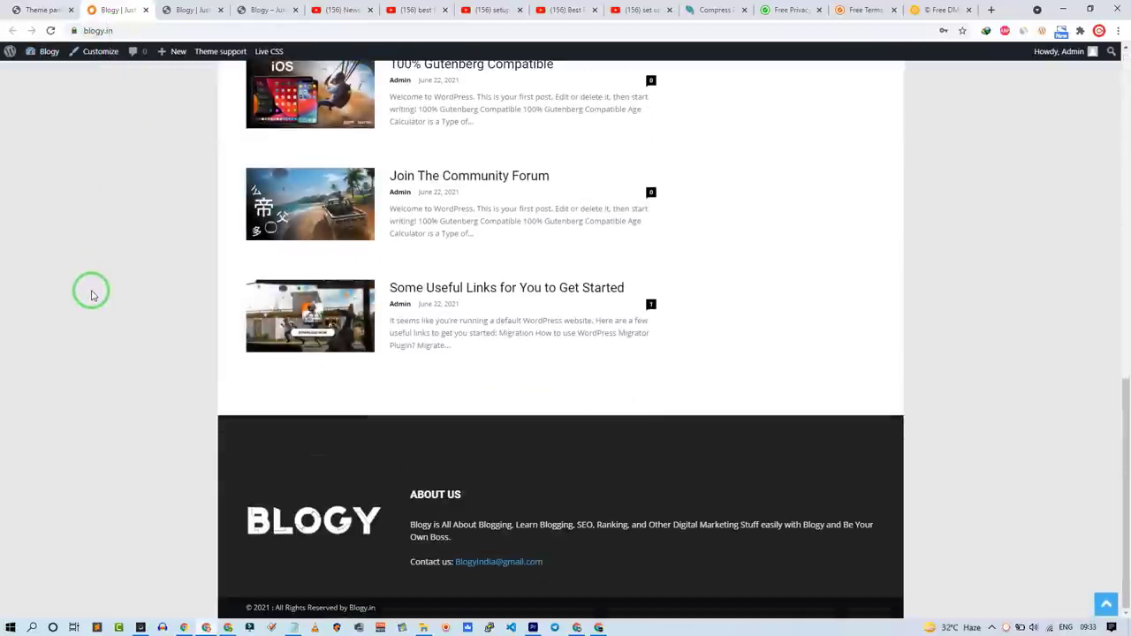
pyautogui.hotkey('alt', 'Tab')
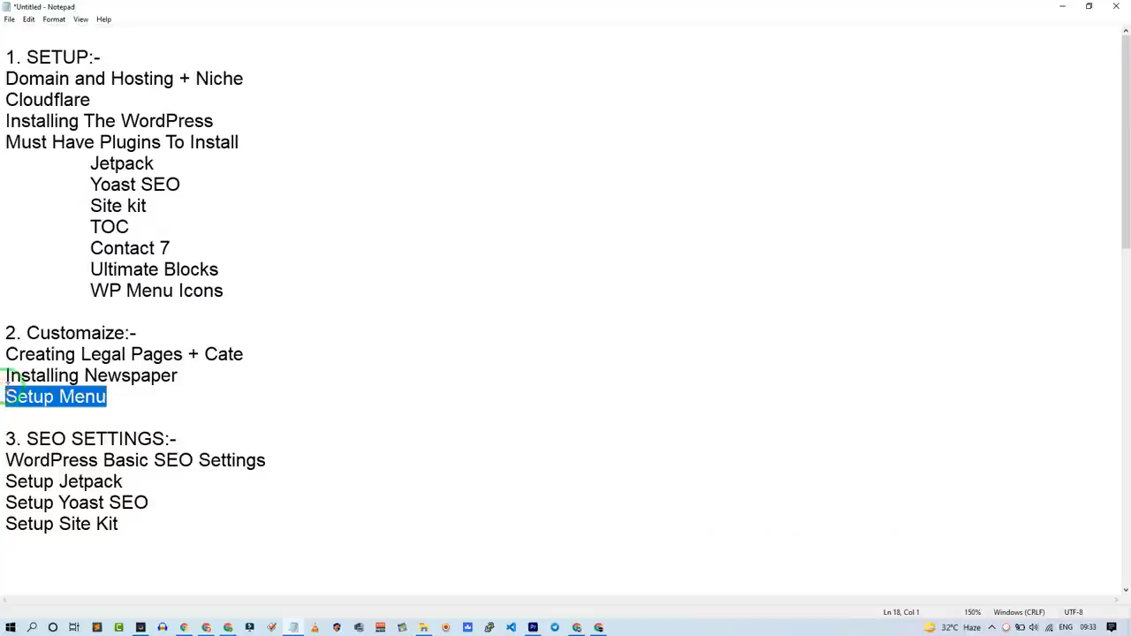
# Step: Look over the Blogy front page in the browser
pyautogui.click(1063, 9)
pyautogui.scroll(10, 188, 129)
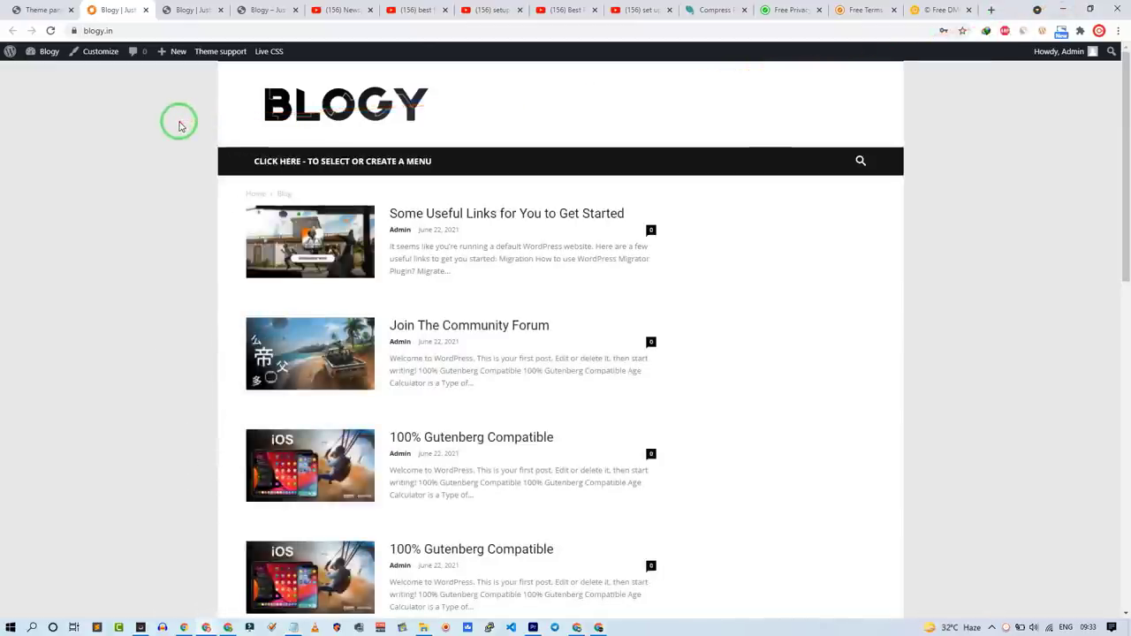
pyautogui.click(258, 162)
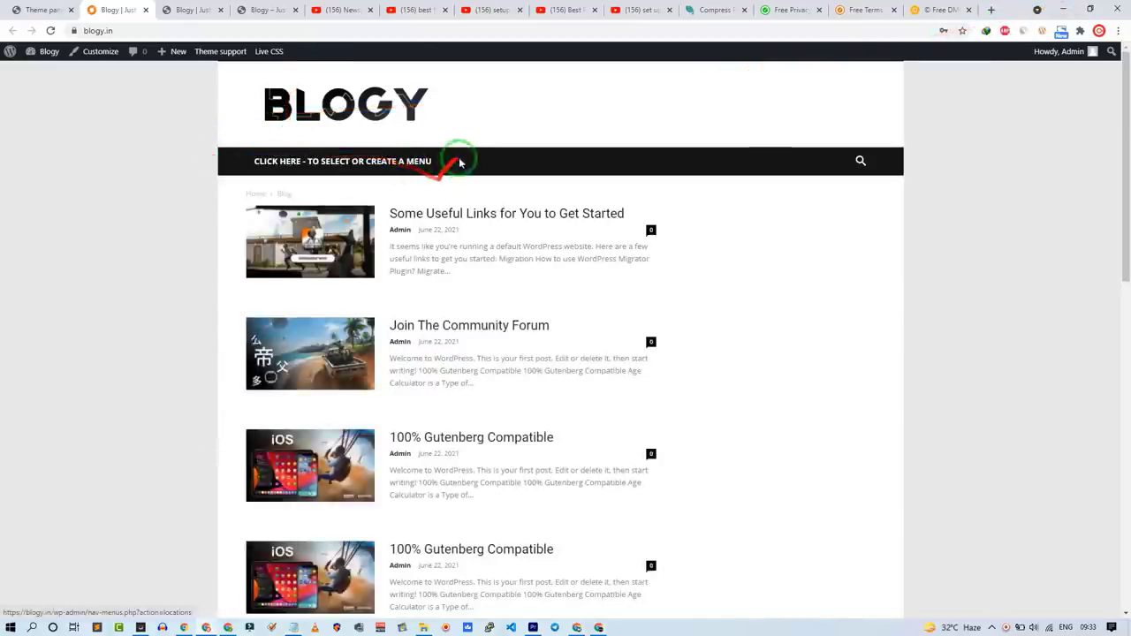
pyautogui.scroll(-10, 397, 189)
pyautogui.scroll(10, 188, 240)
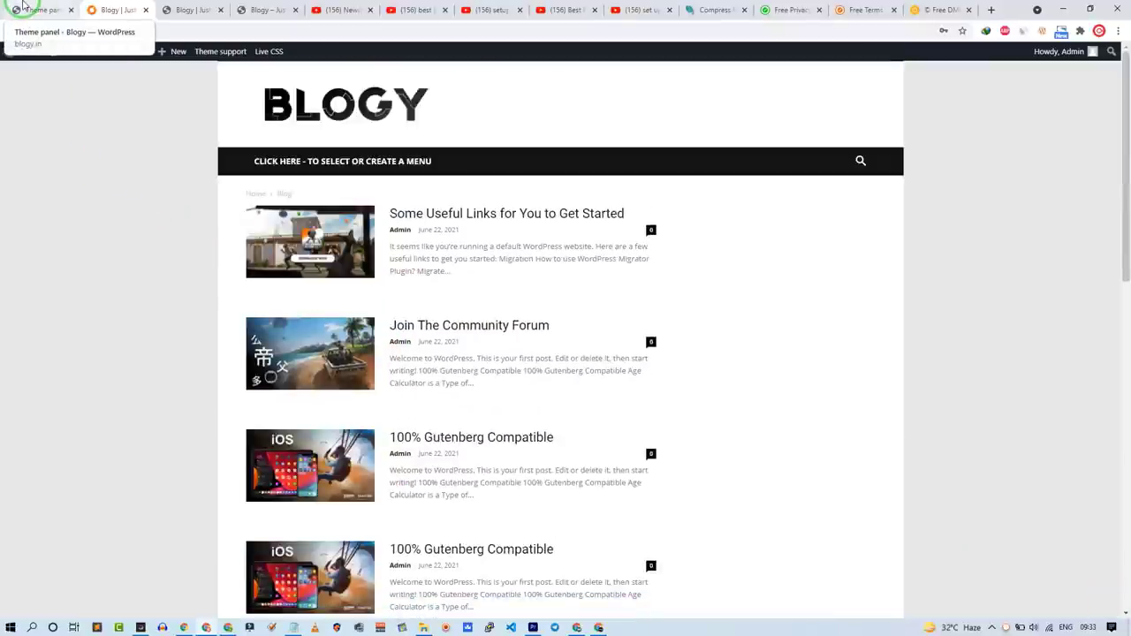
# Step: Mark the Creating Legal Pages line in Notepad, then bring up the privacy policy generator
pyautogui.hotkey('alt', 'Tab')
pyautogui.moveTo(205, 354); pyautogui.dragTo(37, 345)
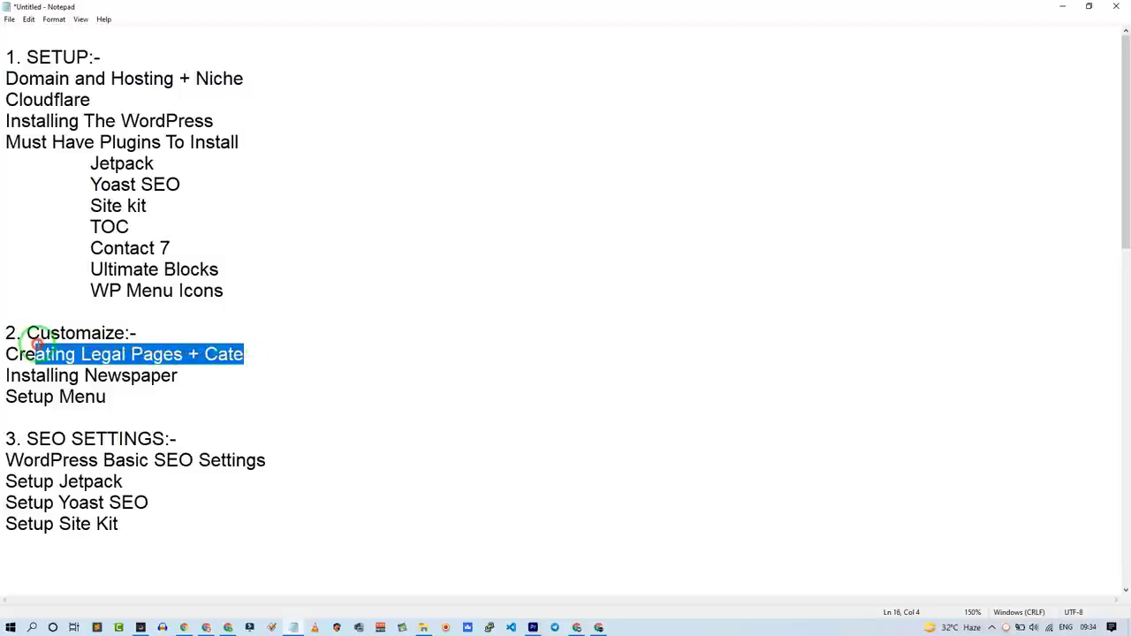
pyautogui.click(1060, 6)
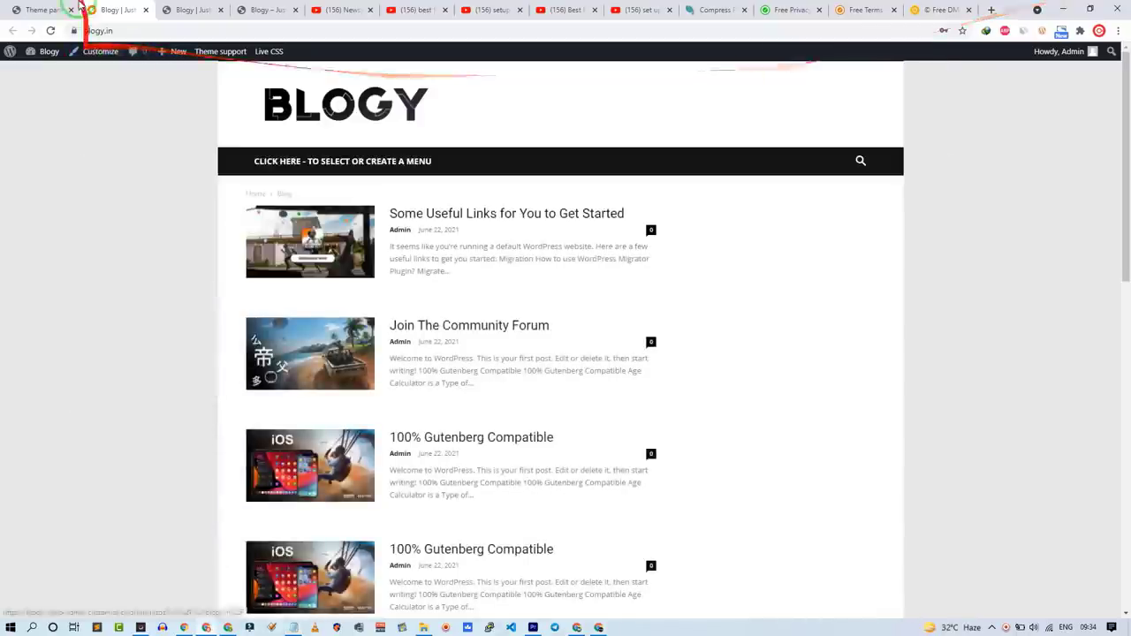
pyautogui.click(64, 8)
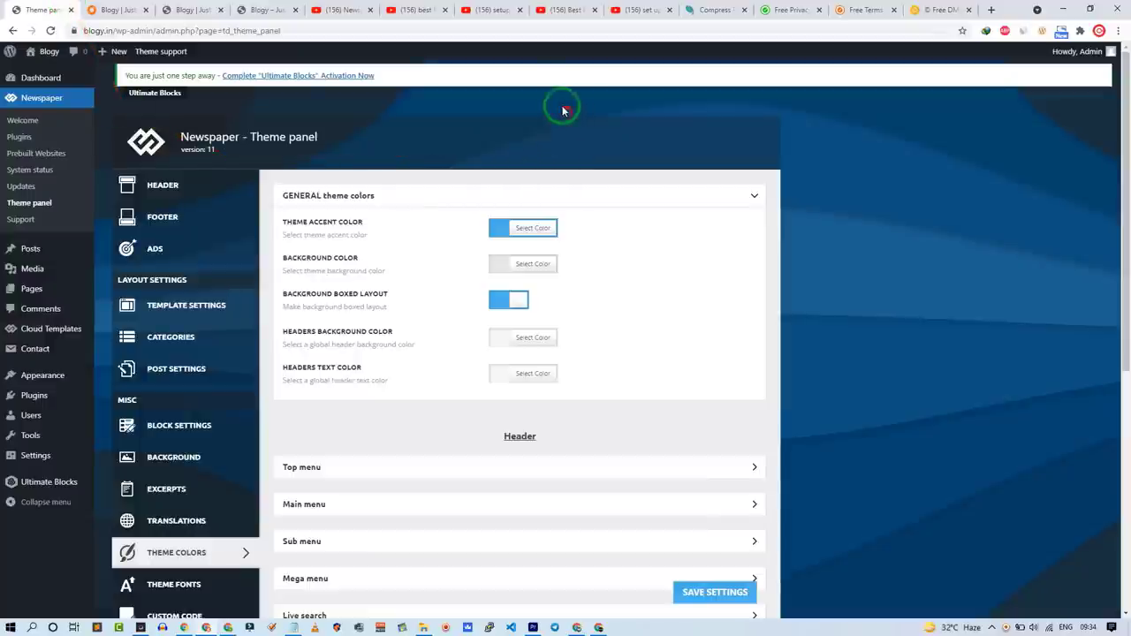
pyautogui.click(804, 7)
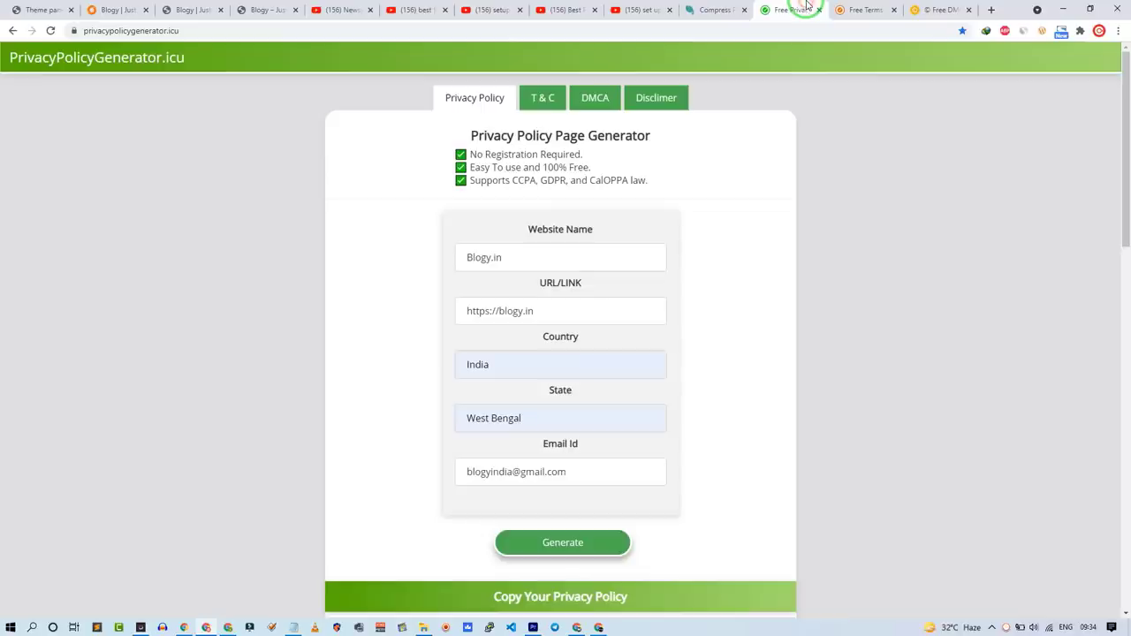
# Step: Check the filled generator forms and generate the Blogy.in Privacy Policy text
pyautogui.click(887, 10)
pyautogui.click(917, 7)
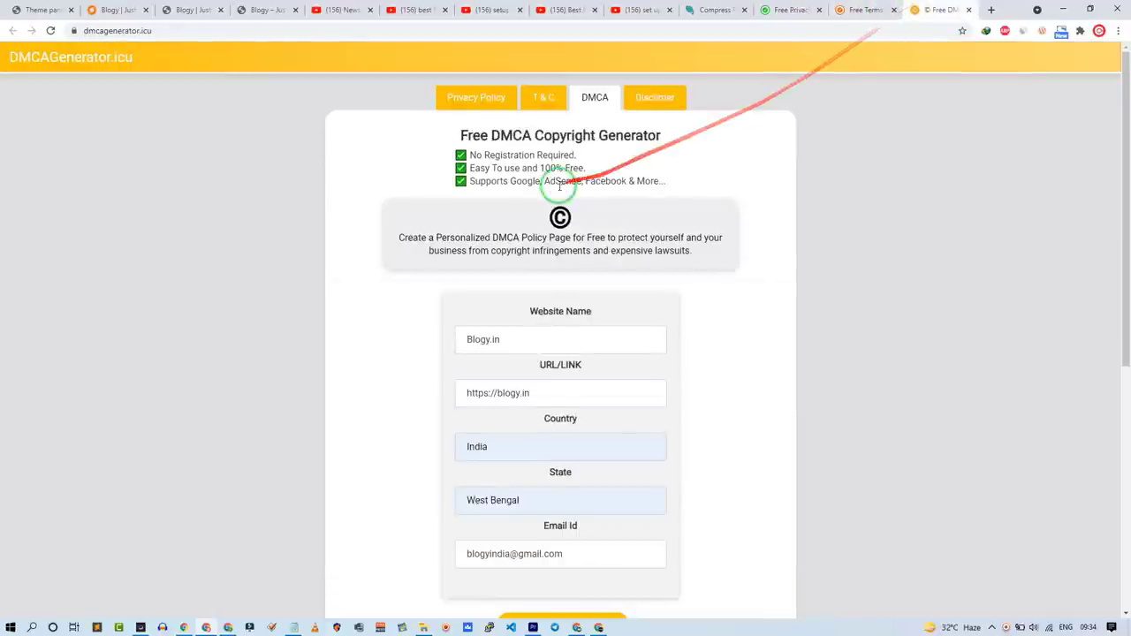
pyautogui.click(790, 7)
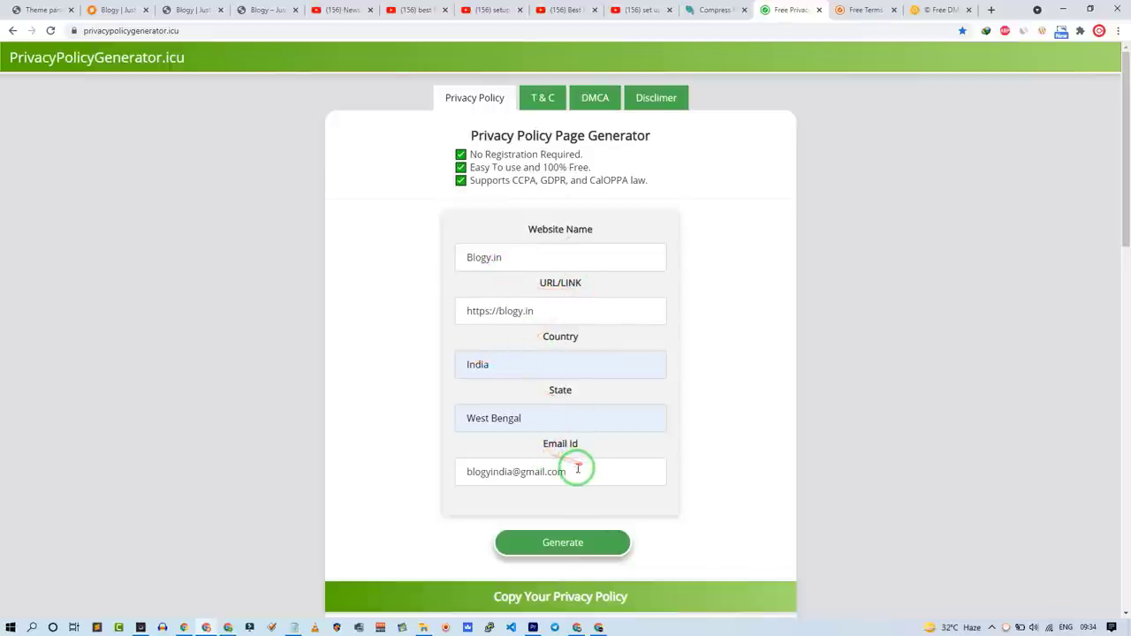
pyautogui.click(570, 534)
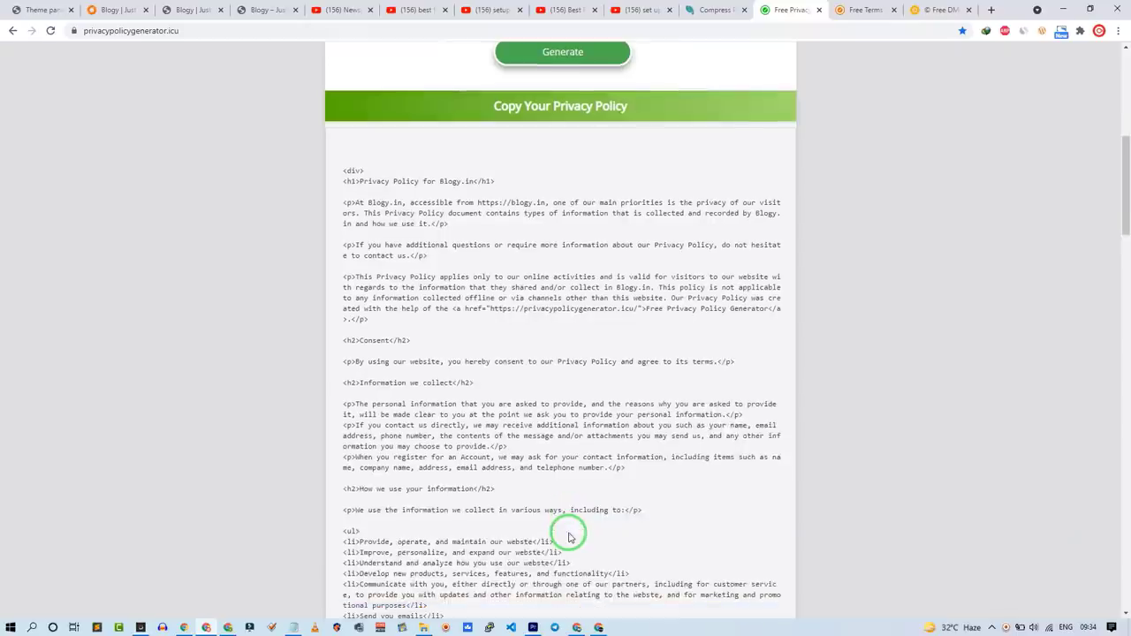
# Step: Generate the Terms and Conditions and DMCA copyright texts
pyautogui.click(862, 9)
pyautogui.scroll(-3, 548, 380)
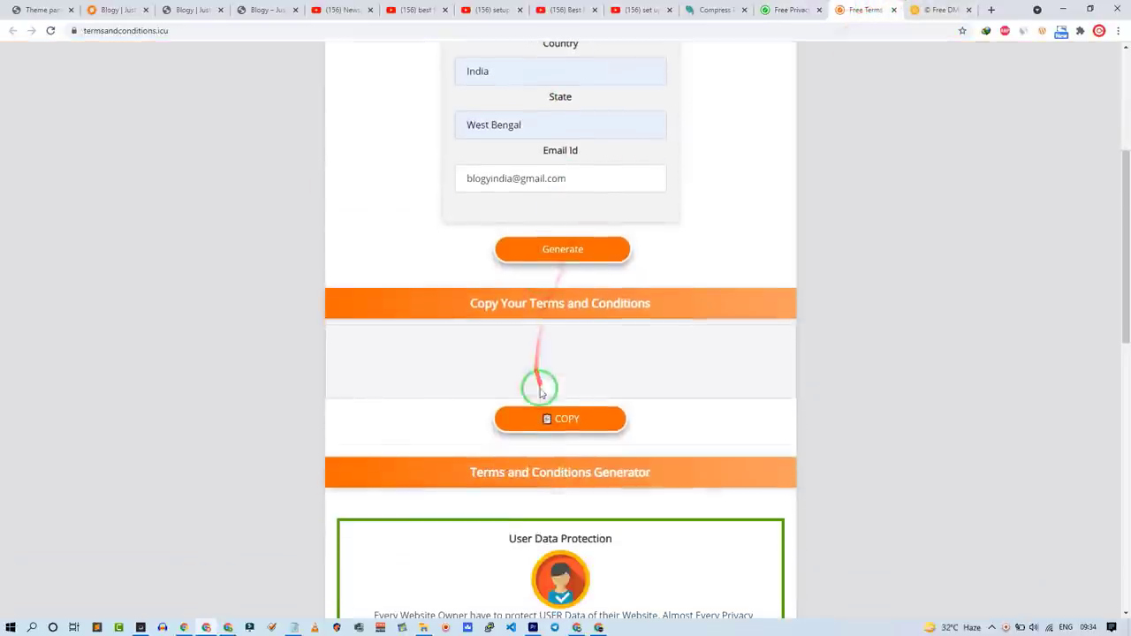
pyautogui.click(568, 263)
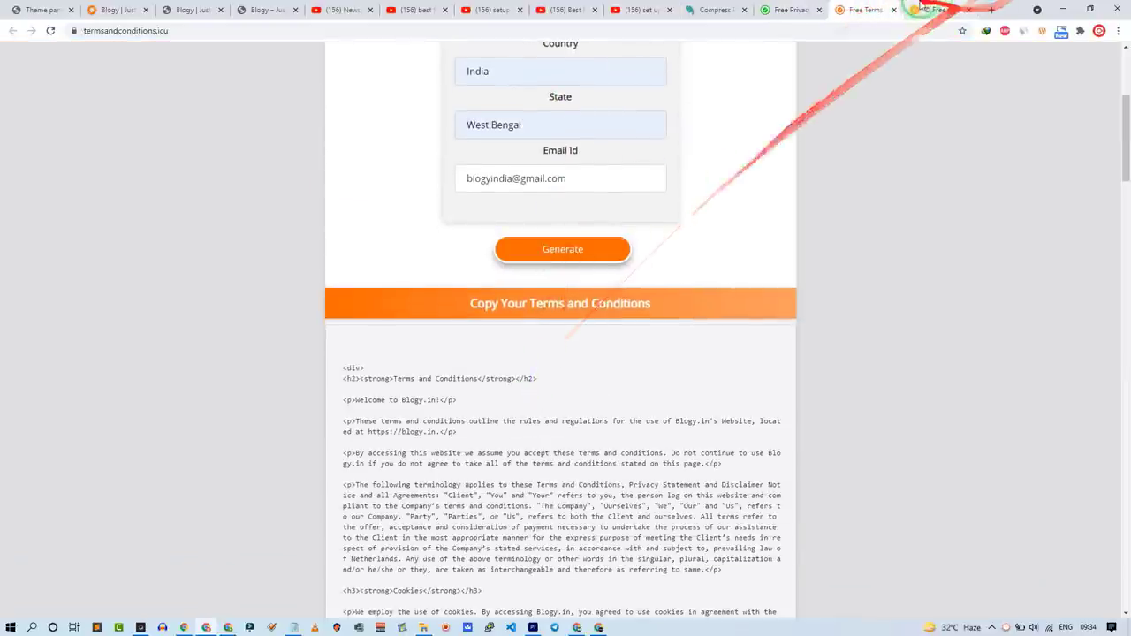
pyautogui.click(941, 10)
pyautogui.scroll(-3, 586, 333)
pyautogui.click(586, 331)
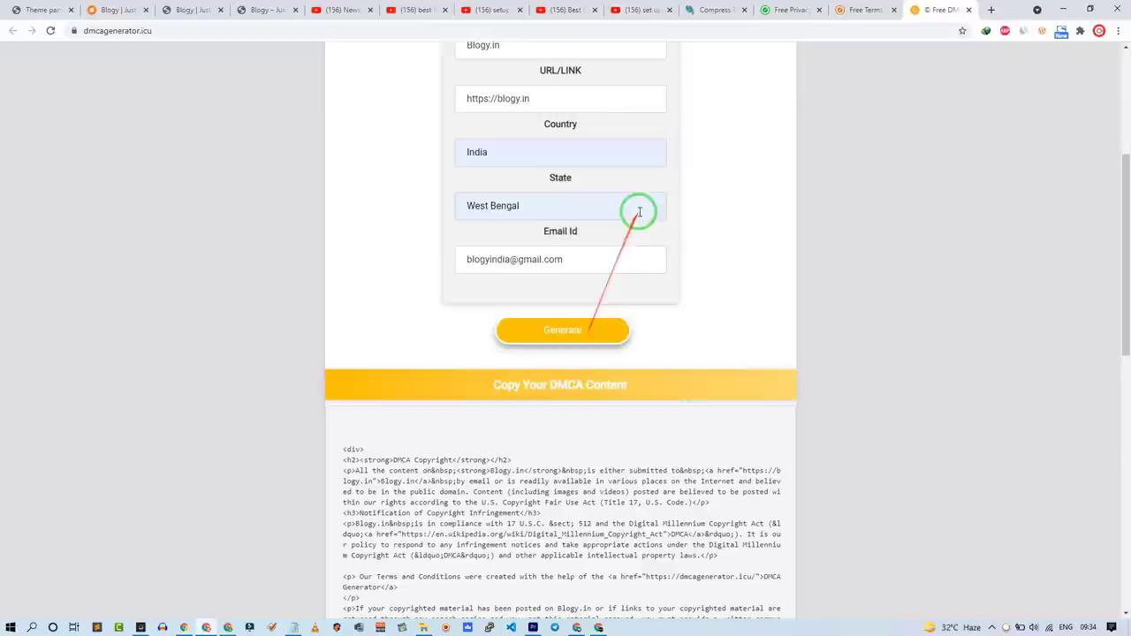
# Step: Back in the WordPress theme panel, open Pages > Add New in separate tabs
pyautogui.click(35, 10)
pyautogui.moveTo(3, 288)
pyautogui.middleClick(116, 311)
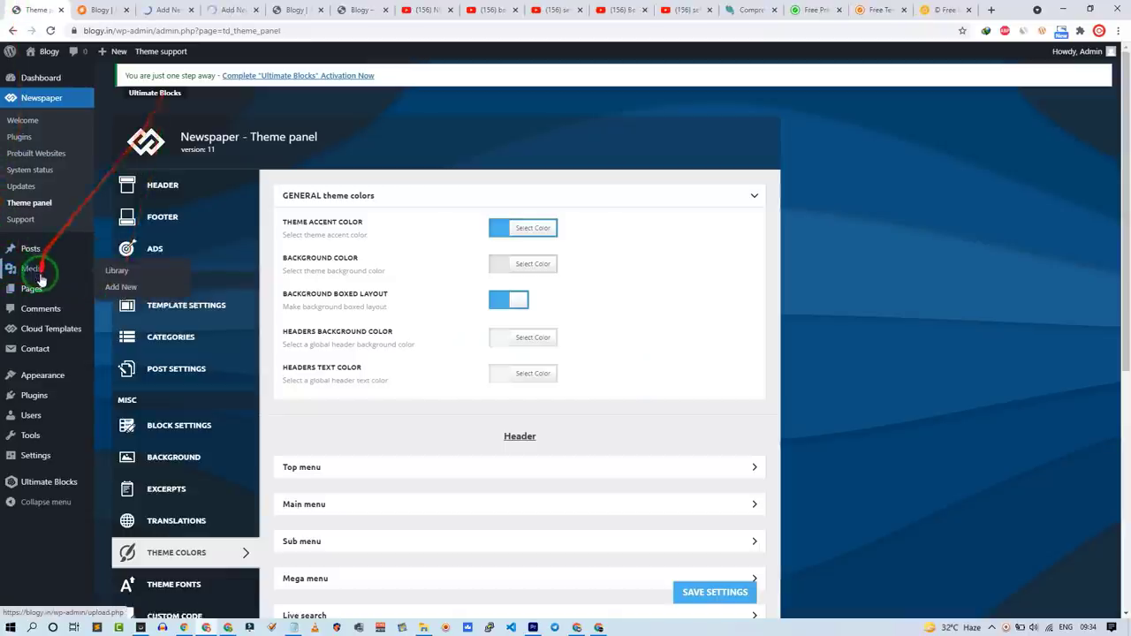
# Step: Open the Privacy Policy page for editing and copy the generated policy HTML
pyautogui.click(38, 289)
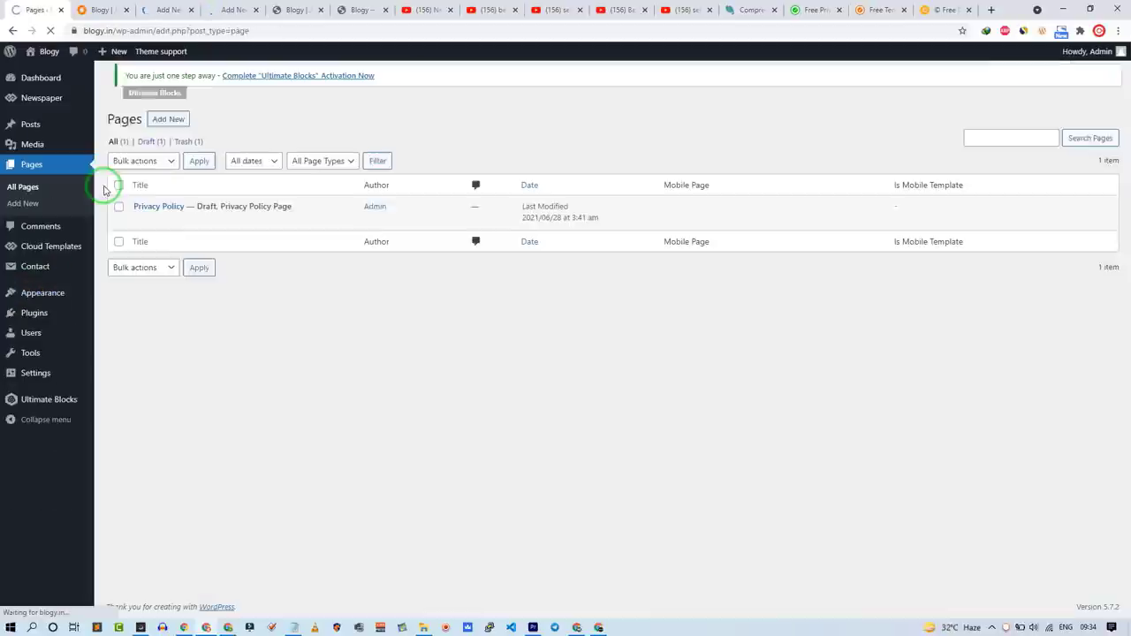
pyautogui.click(138, 228)
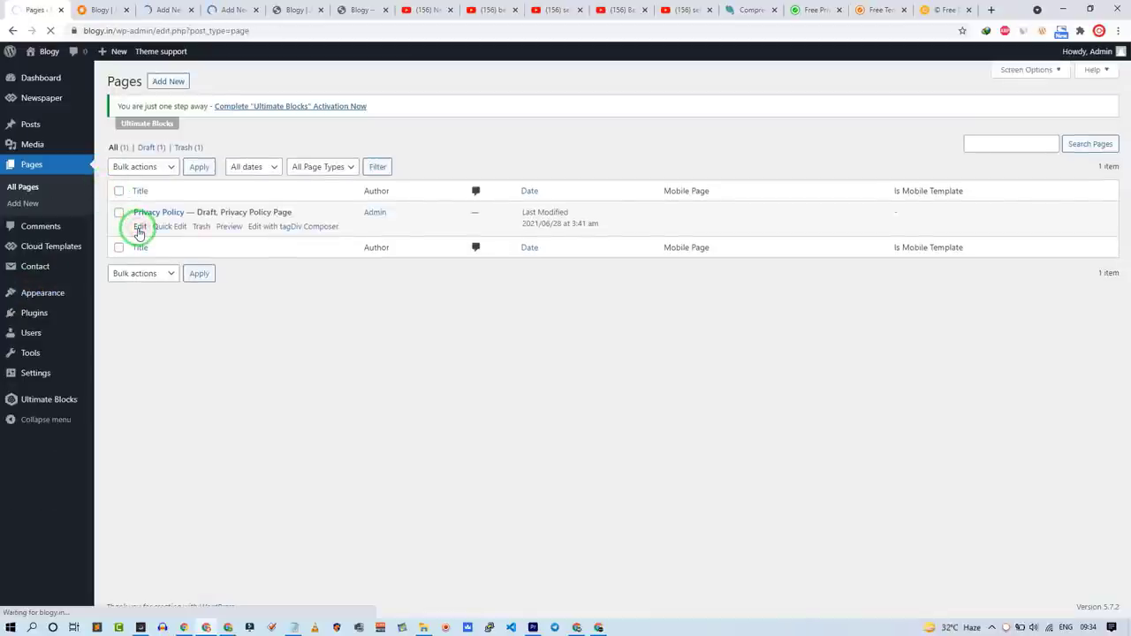
pyautogui.click(808, 9)
pyautogui.scroll(-10, 518, 366)
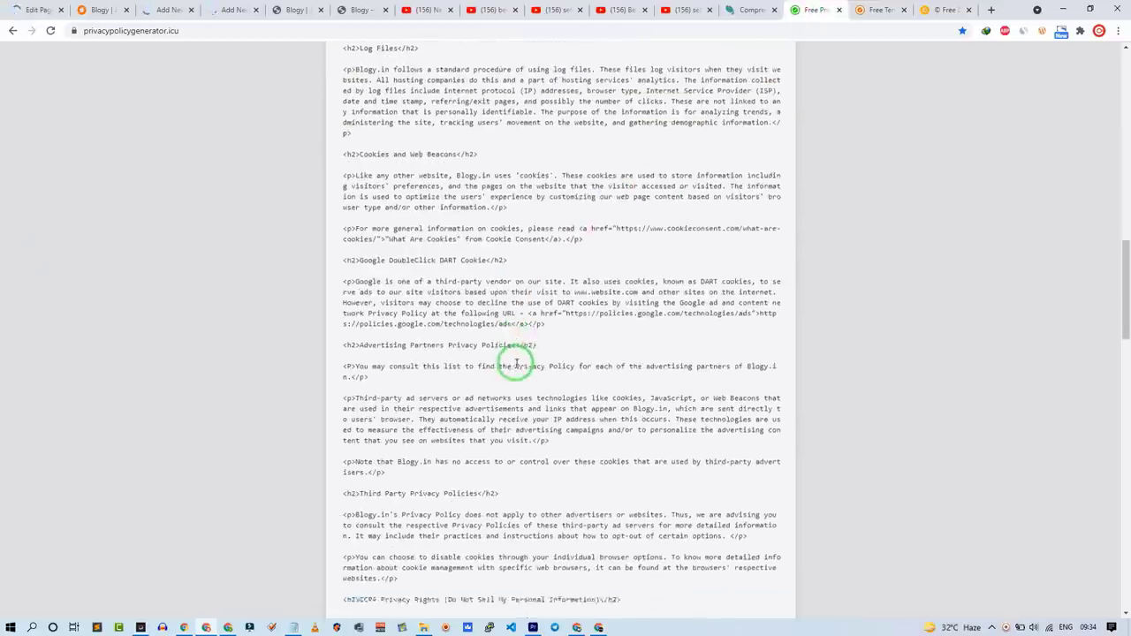
pyautogui.scroll(-10, 518, 366)
pyautogui.click(538, 440)
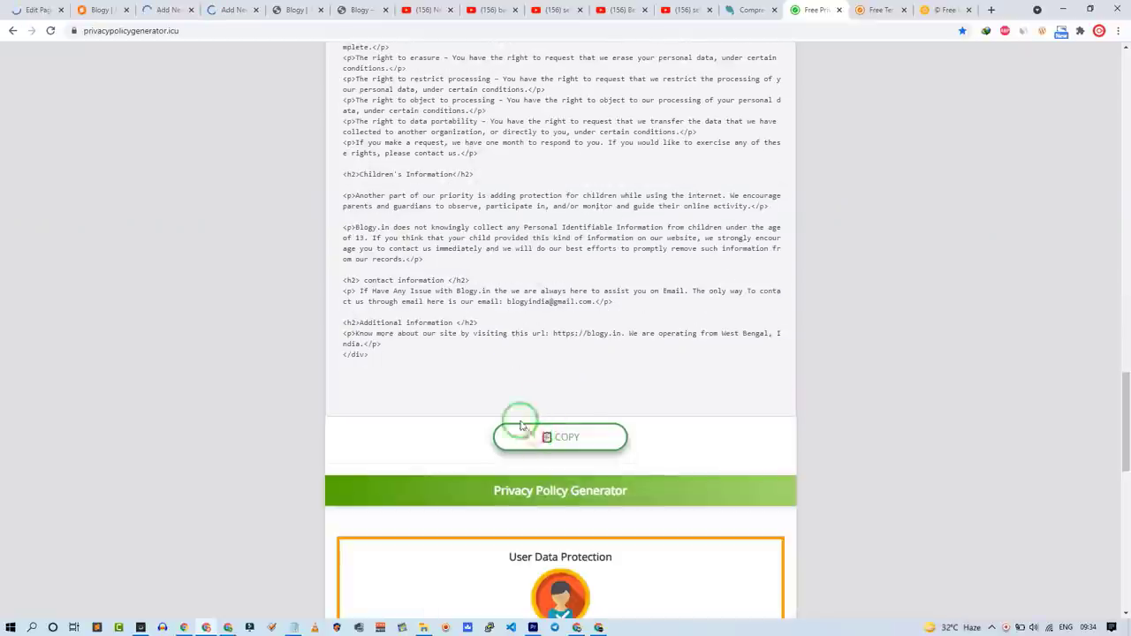
# Step: Paste the new policy over the old blocks and publish the Privacy Policy page
pyautogui.click(35, 10)
pyautogui.moveTo(192, 285); pyautogui.dragTo(215, 523)
pyautogui.hotkey('ctrl', 'v')
pyautogui.scroll(5, 331, 395)
pyautogui.scroll(15, 331, 394)
pyautogui.click(1050, 60)
pyautogui.click(1034, 66)
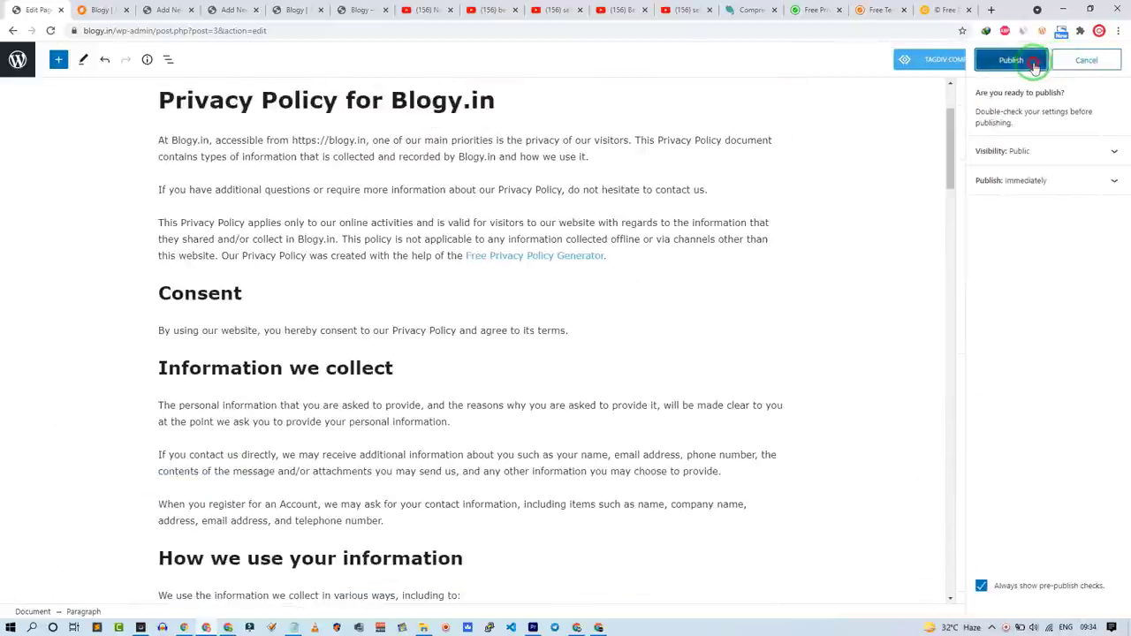
pyautogui.click(879, 10)
pyautogui.scroll(-15, 507, 320)
# Step: Create a 'Terms and Conditions' page from the pasted generated text and publish it
pyautogui.scroll(-3, 511, 316)
pyautogui.scroll(1, 511, 317)
pyautogui.click(168, 9)
pyautogui.click(215, 173)
pyautogui.hotkey('ctrl', 'v')
pyautogui.tripleClick(232, 196)
pyautogui.write('Terms and Conditions')
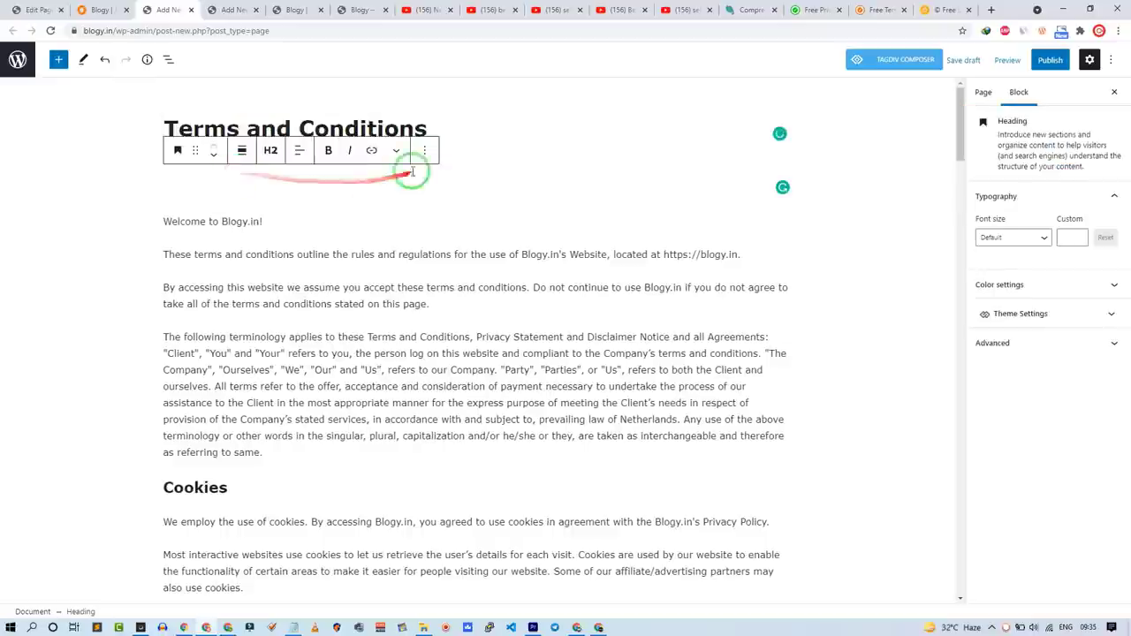
pyautogui.click(983, 92)
pyautogui.click(1050, 59)
# Step: Copy the generated DMCA content into a new blank page editor
pyautogui.click(946, 10)
pyautogui.scroll(-10, 566, 398)
pyautogui.click(531, 485)
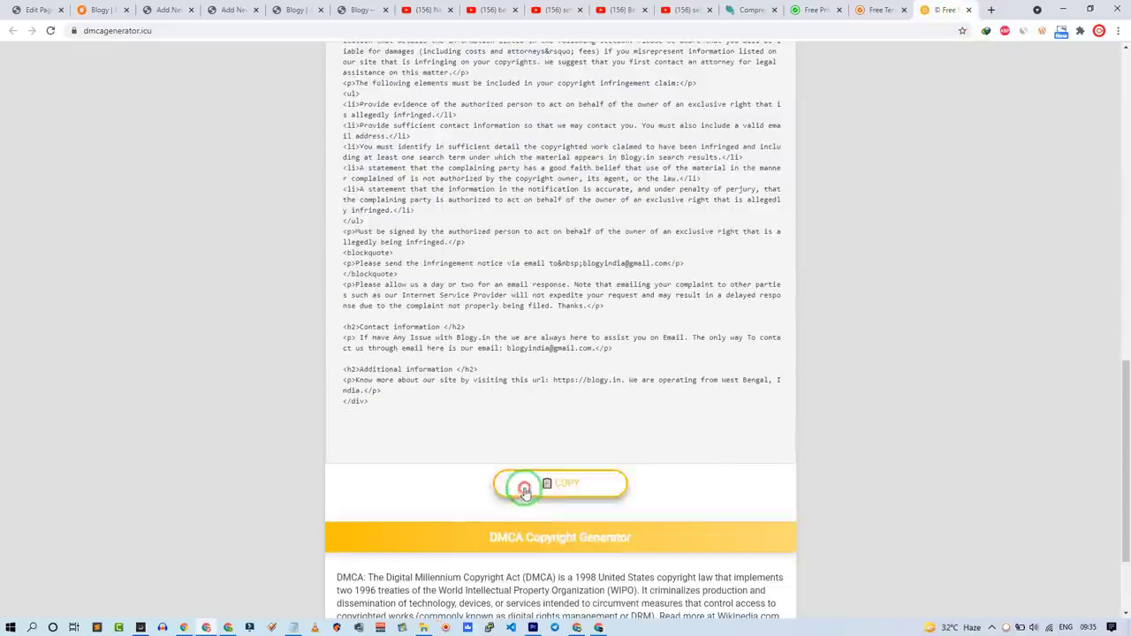
pyautogui.click(233, 10)
pyautogui.click(301, 177)
pyautogui.hotkey('ctrl', 'v')
# Step: Delete the leftover heading block and publish the DMCA Copyright page
pyautogui.scroll(5, 425, 202)
pyautogui.moveTo(163, 185); pyautogui.dragTo(265, 129)
pyautogui.click(424, 150)
pyautogui.click(458, 407)
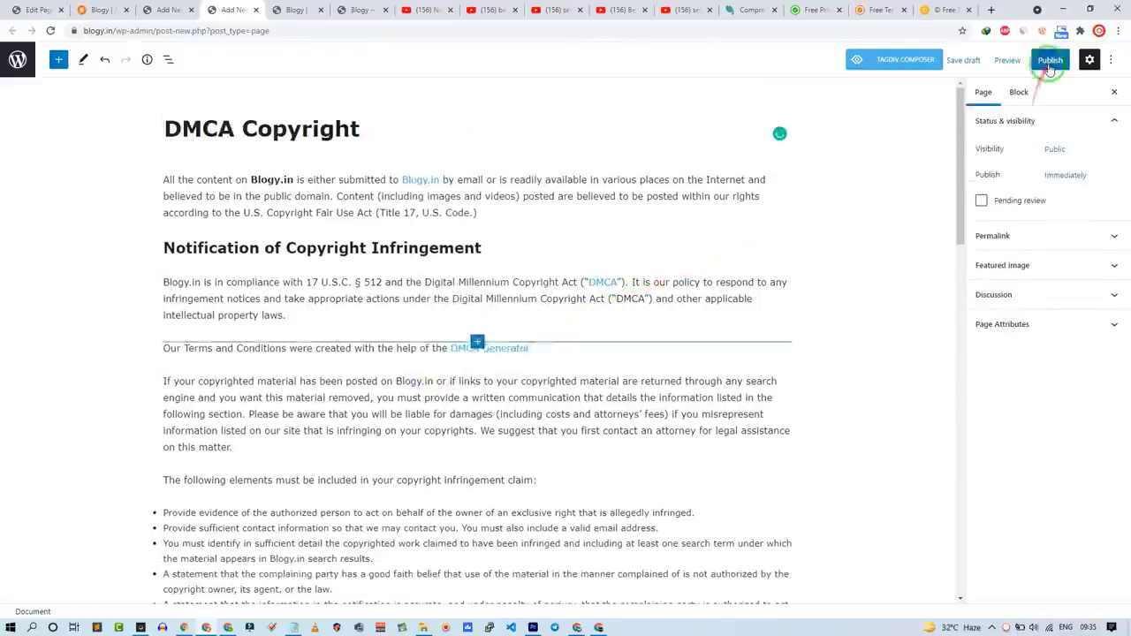
pyautogui.click(1050, 59)
pyautogui.click(1016, 63)
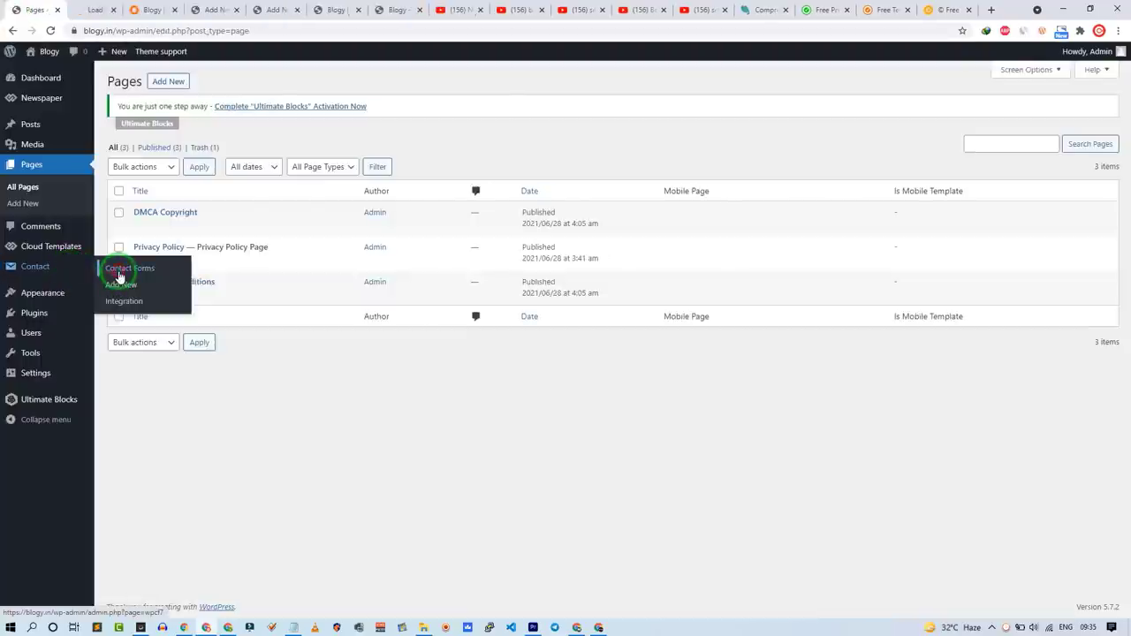
pyautogui.keyDown('ctrl'); pyautogui.click(26, 203); pyautogui.keyUp('ctrl')
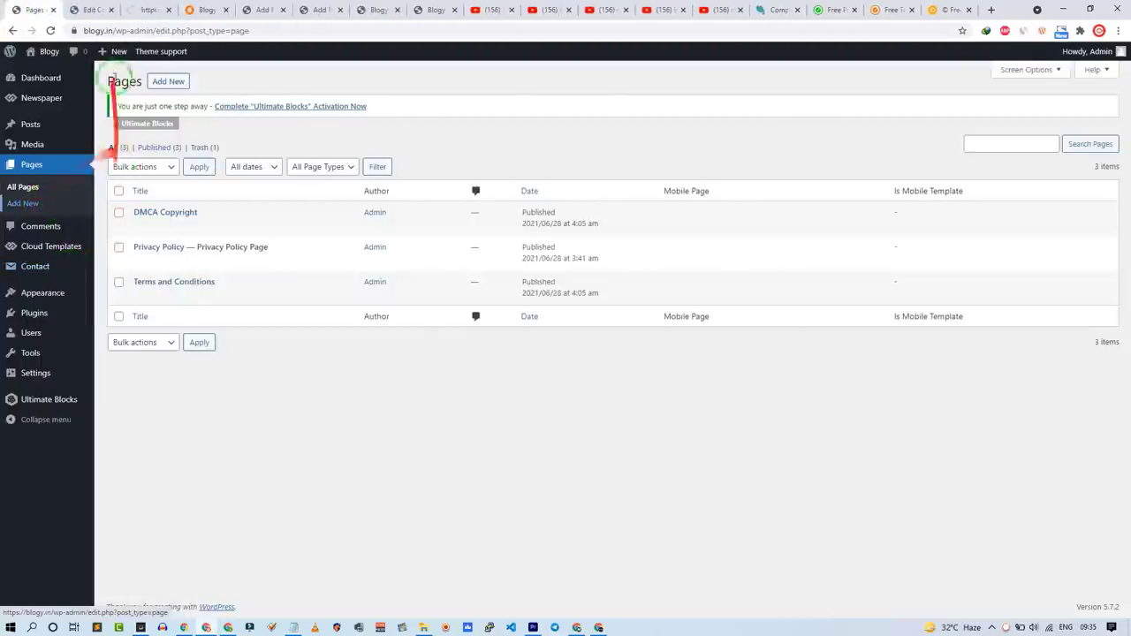
# Step: Paste the Contact Form 7 shortcode into a shortcode block on the new page
pyautogui.click(92, 8)
pyautogui.click(574, 346)
pyautogui.rightClick(575, 348)
pyautogui.click(602, 355)
pyautogui.click(147, 10)
pyautogui.click(186, 232)
pyautogui.hotkey('ctrl', 'v')
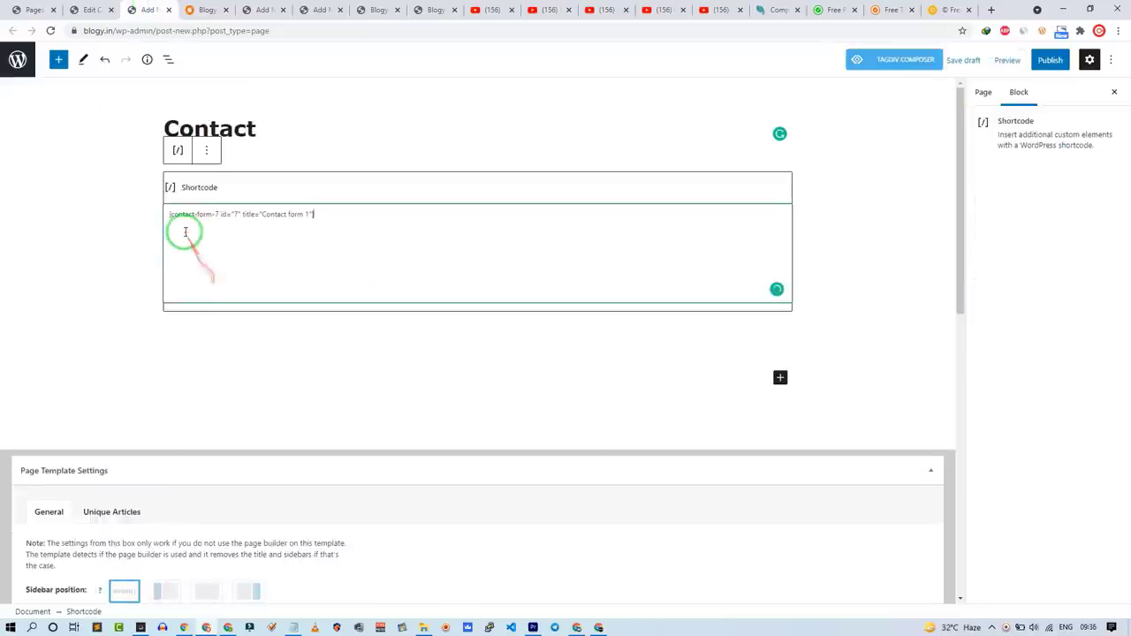
# Step: Finish the Contact page's title and text, copy its shortcode, and publish it
pyautogui.click(296, 138)
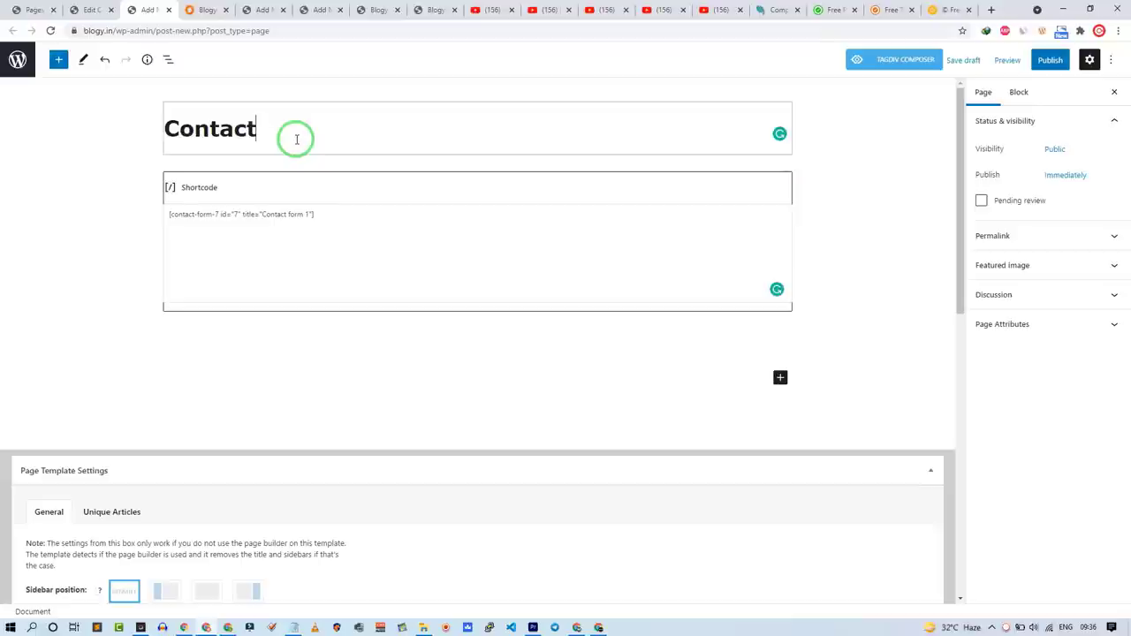
pyautogui.press('Return')
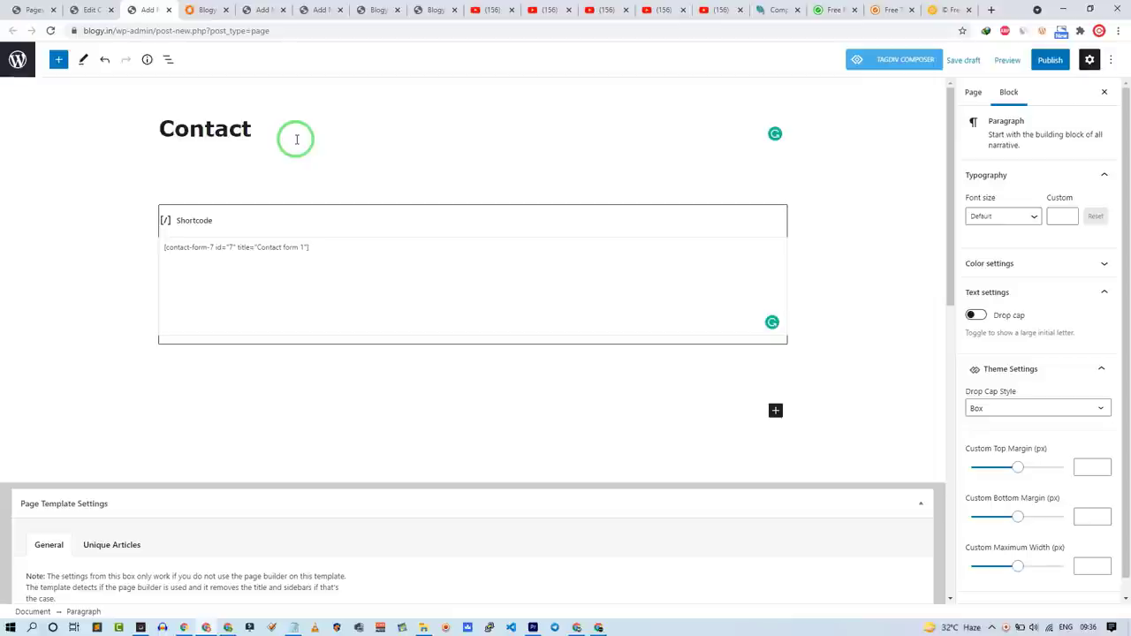
pyautogui.click(215, 283)
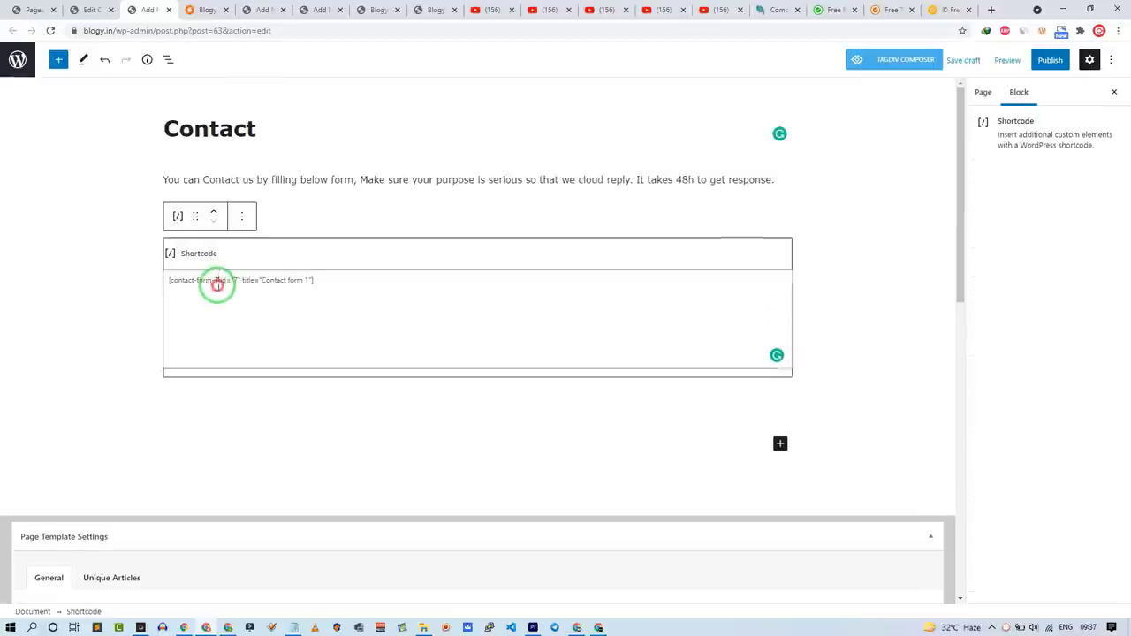
pyautogui.tripleClick(214, 283)
pyautogui.rightClick(217, 289)
pyautogui.click(234, 327)
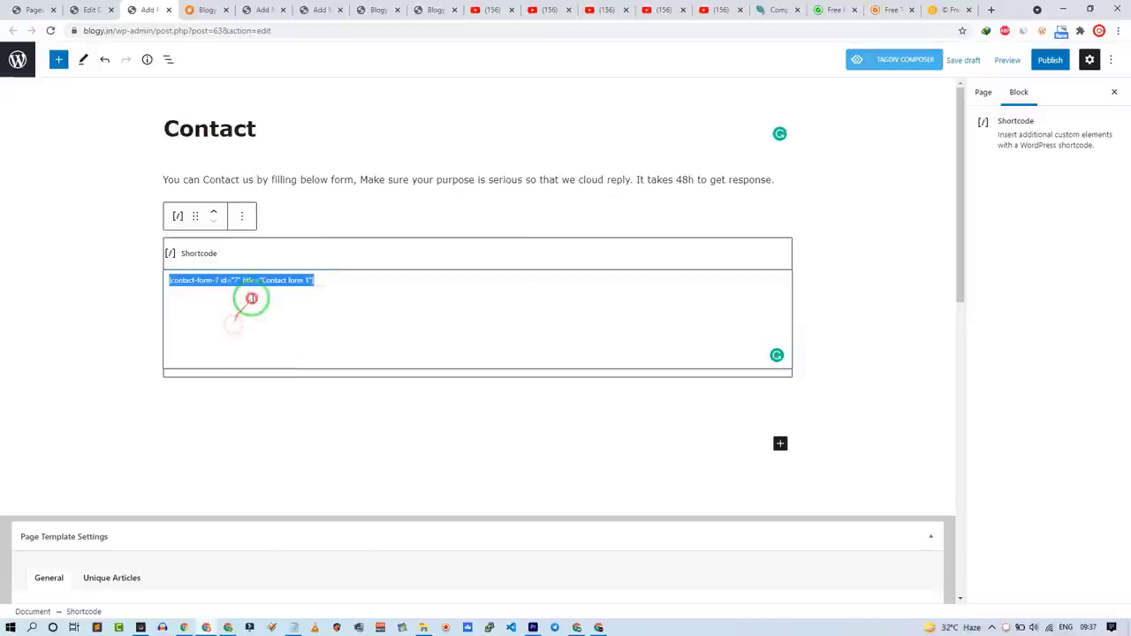
pyautogui.click(312, 203)
pyautogui.click(80, 207)
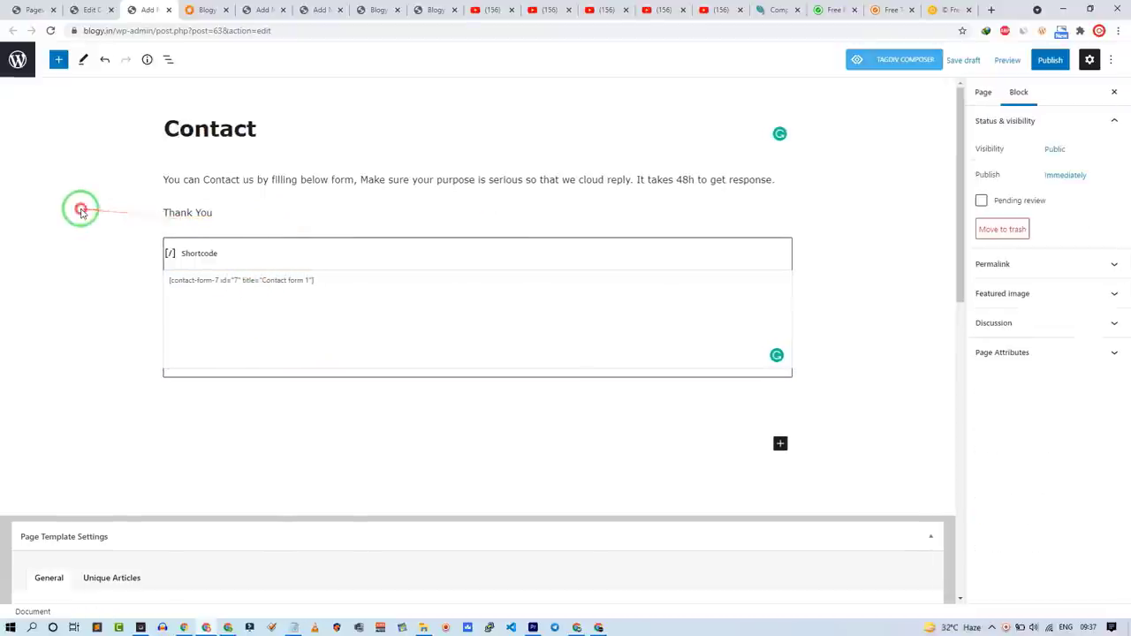
pyautogui.click(1048, 56)
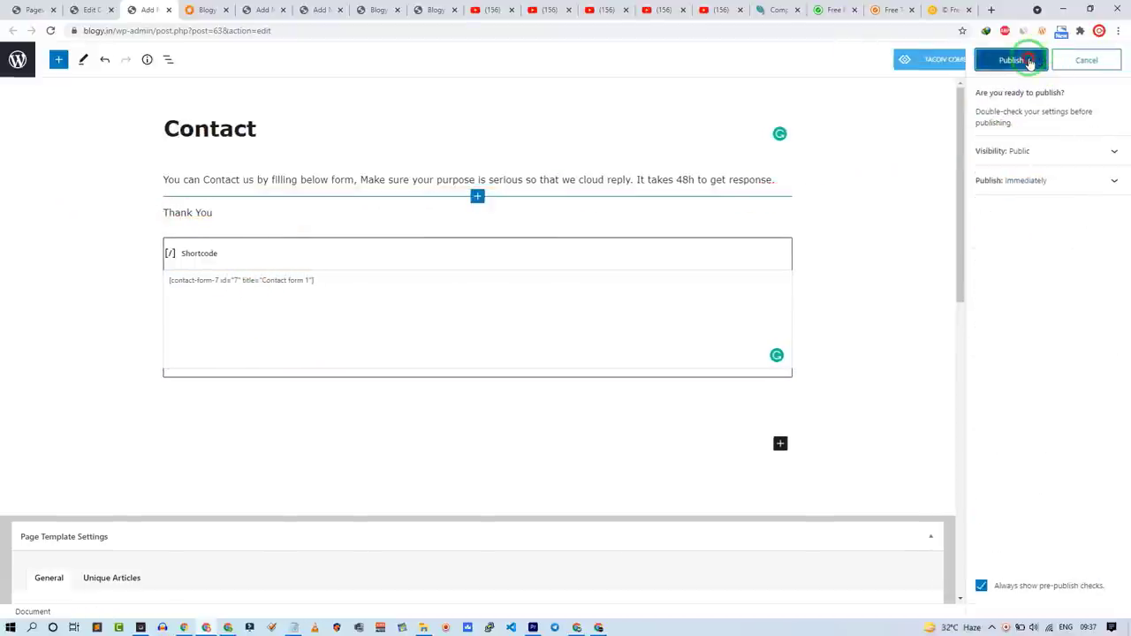
pyautogui.click(1030, 64)
# Step: Add the contact form shortcode below the DMCA Copyright text and update the page
pyautogui.click(318, 10)
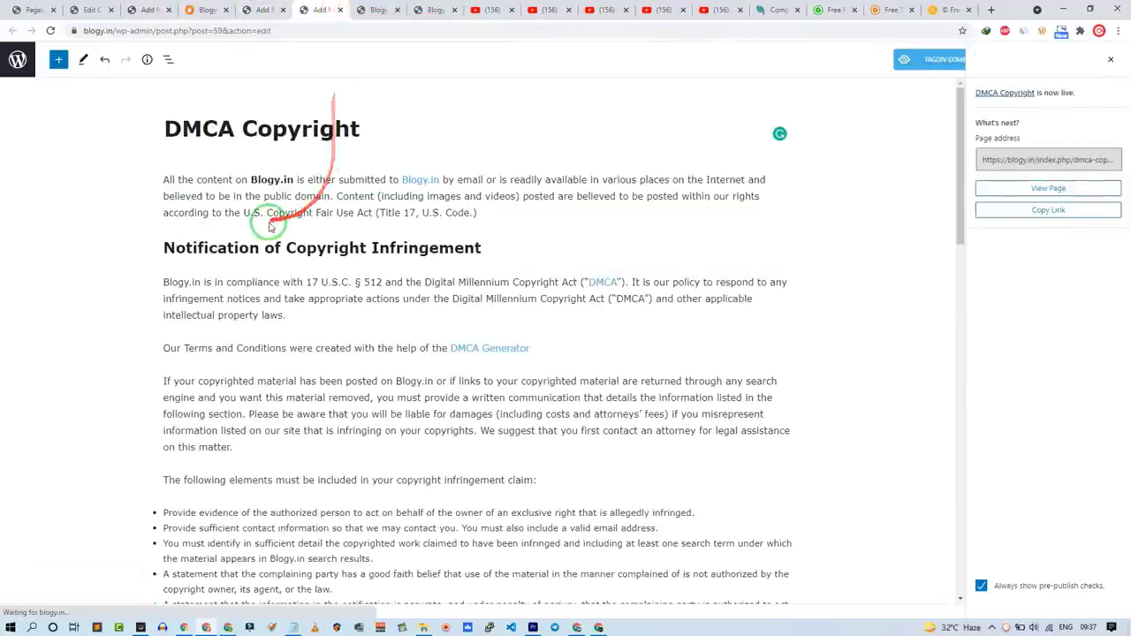
pyautogui.scroll(-15, 270, 226)
pyautogui.click(687, 356)
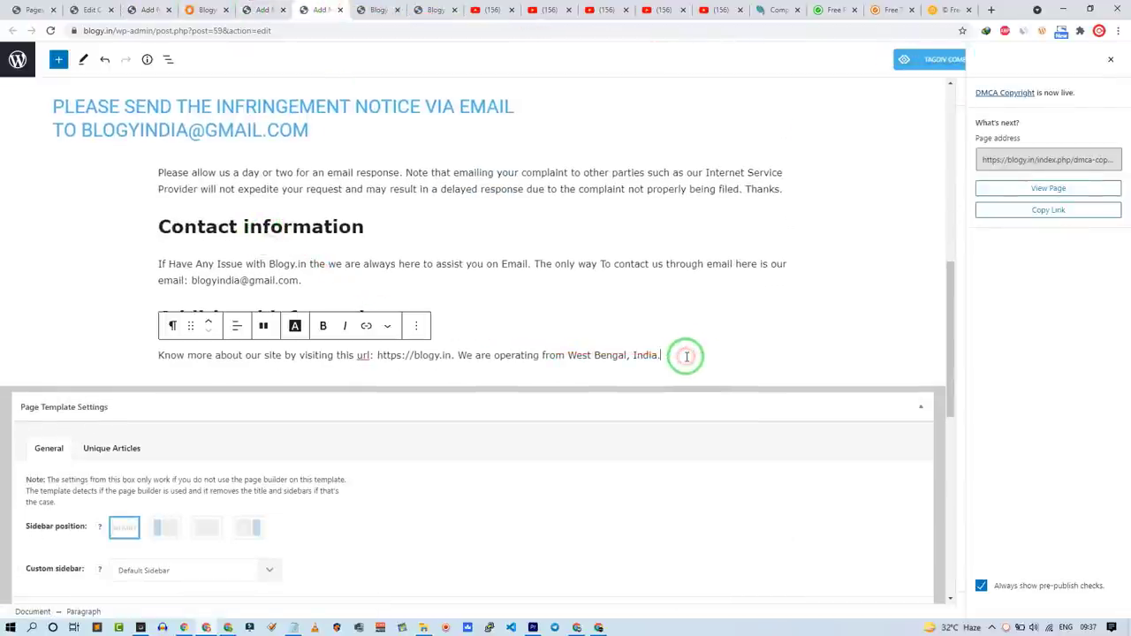
pyautogui.hotkey('ctrl', 'v')
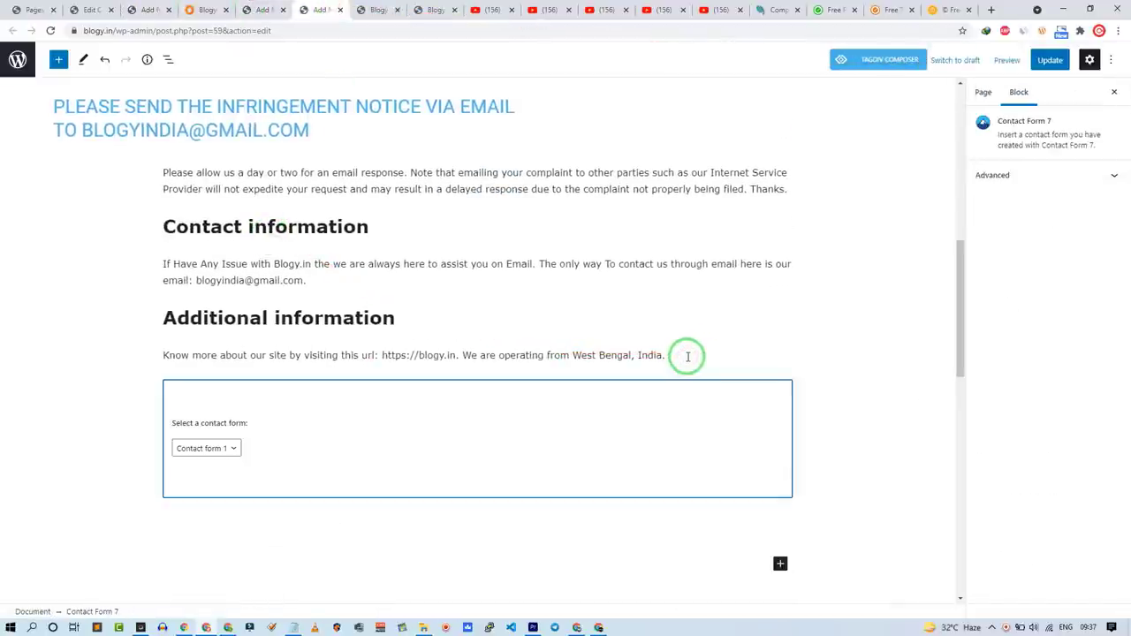
pyautogui.click(1048, 60)
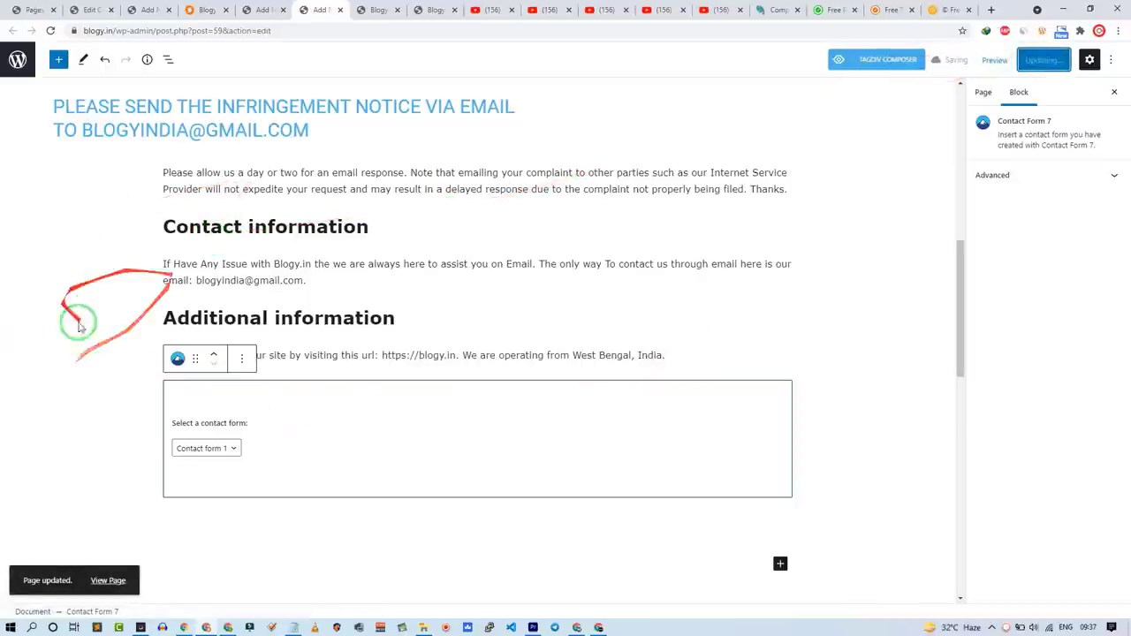
# Step: Close the page editor tabs to return to the Pages list
pyautogui.scroll(5, 159, 410)
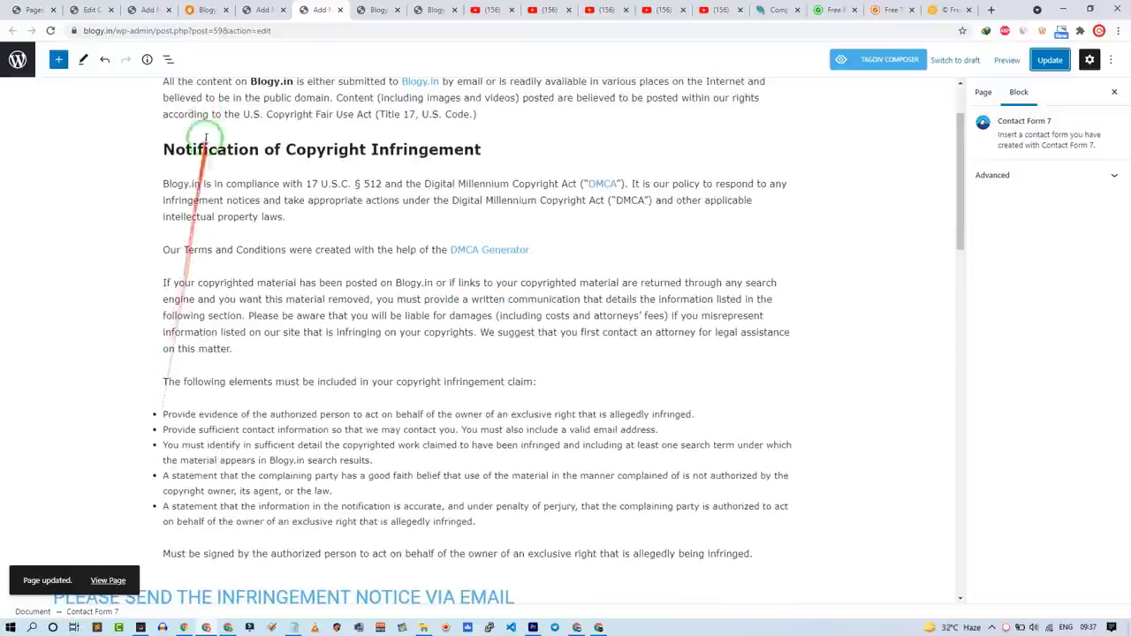
pyautogui.click(165, 9)
pyautogui.click(164, 9)
pyautogui.click(146, 10)
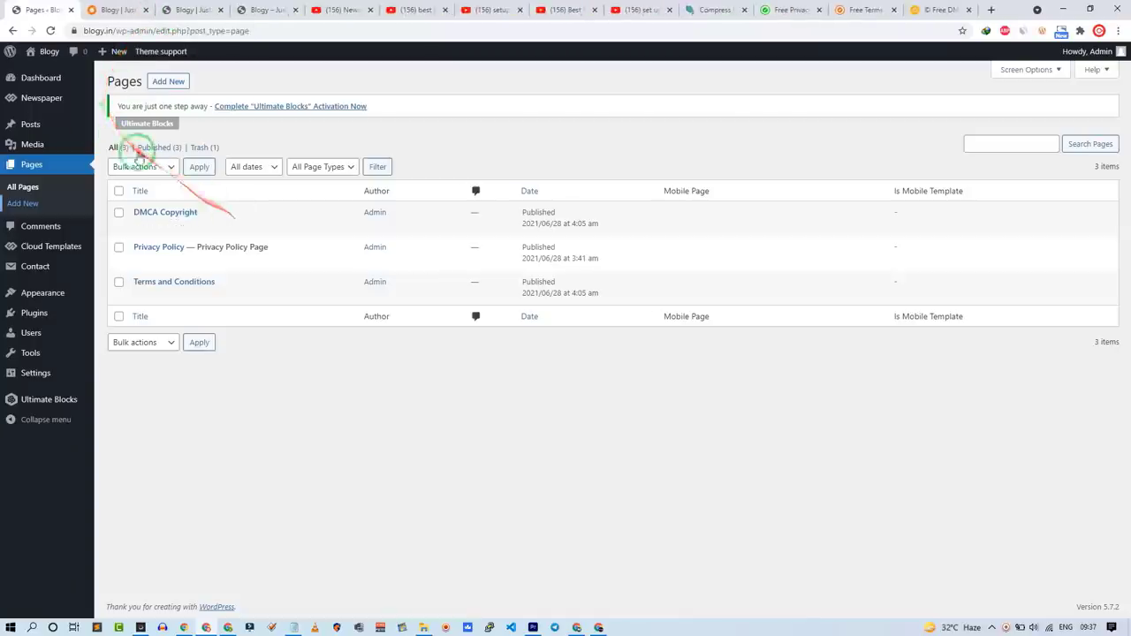
# Step: Paste the category names from Notepad and add Blogger as a post category
pyautogui.moveTo(54, 124)
pyautogui.click(115, 158)
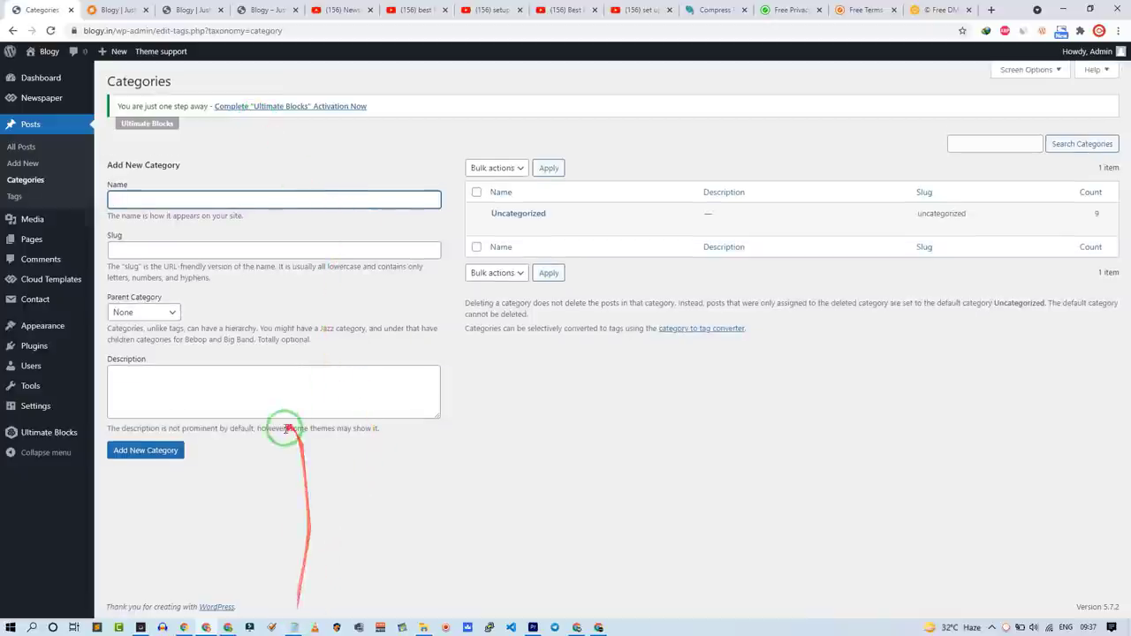
pyautogui.click(299, 627)
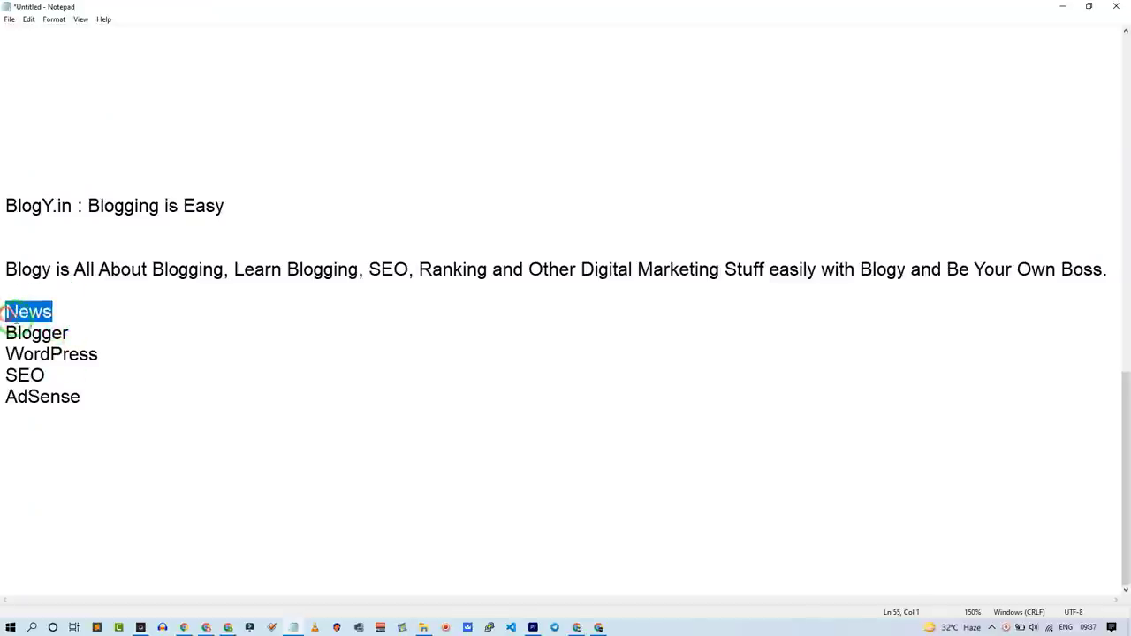
pyautogui.moveTo(84, 398); pyautogui.dragTo(7, 327)
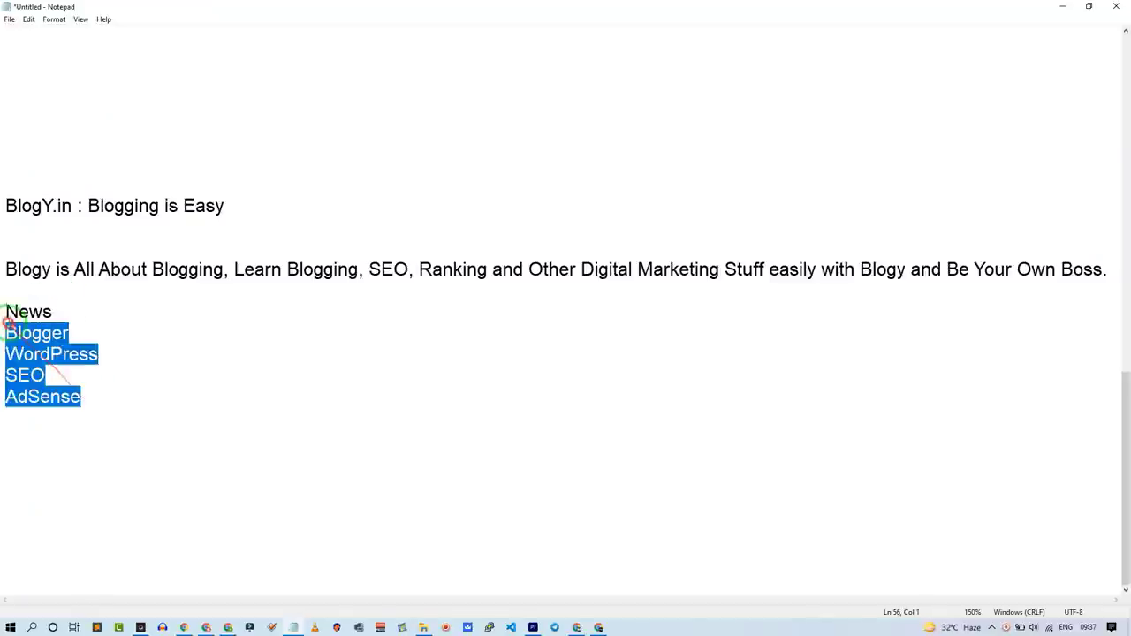
pyautogui.click(1063, 7)
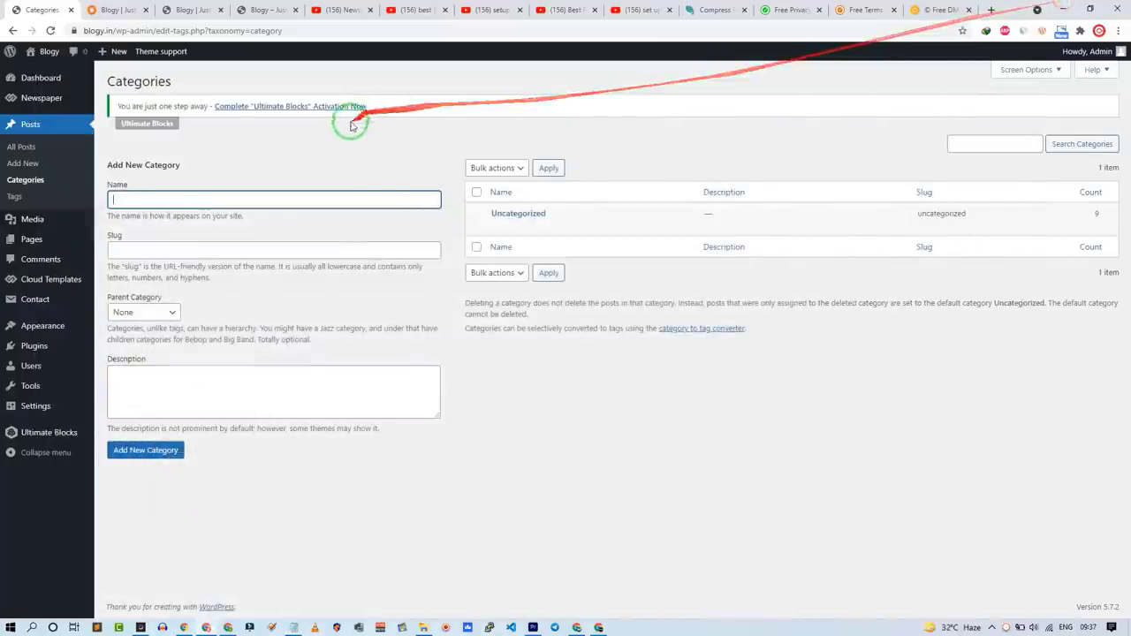
pyautogui.click(188, 202)
pyautogui.hotkey('ctrl', 'v')
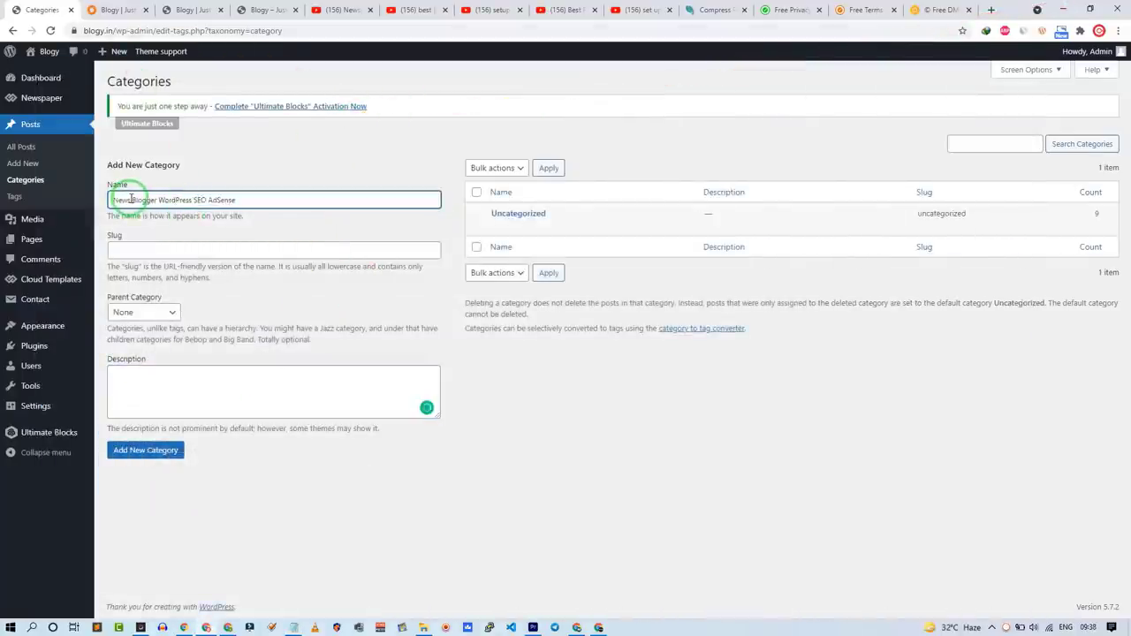
pyautogui.moveTo(137, 202); pyautogui.dragTo(246, 212)
pyautogui.press('Delete')
pyautogui.click(146, 450)
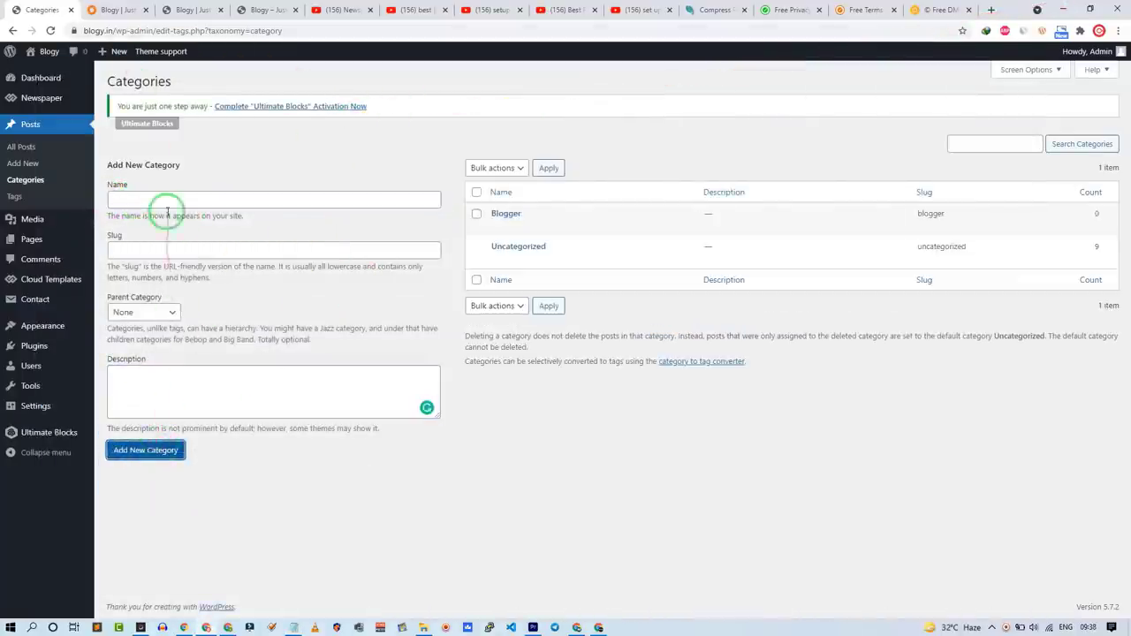
# Step: Add WordPress and SEO as post categories
pyautogui.click(166, 207)
pyautogui.write('WordPress')
pyautogui.click(146, 450)
pyautogui.click(166, 198)
pyautogui.write('SEO')
pyautogui.click(146, 450)
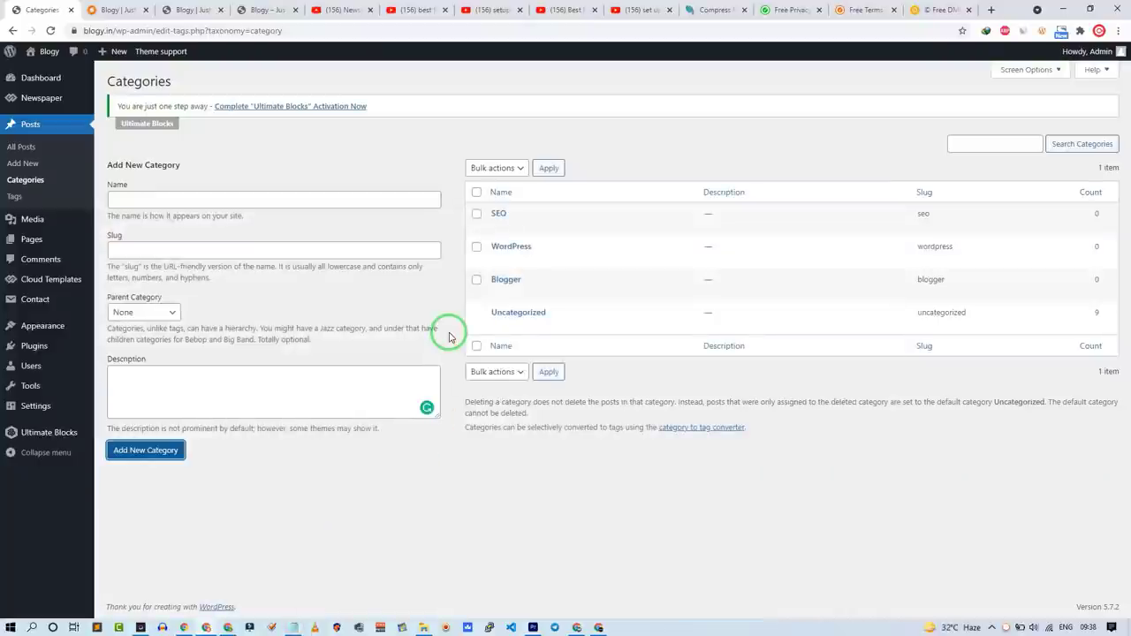
# Step: Rename the Uncategorized category to News with slug news and save it
pyautogui.moveTo(494, 334)
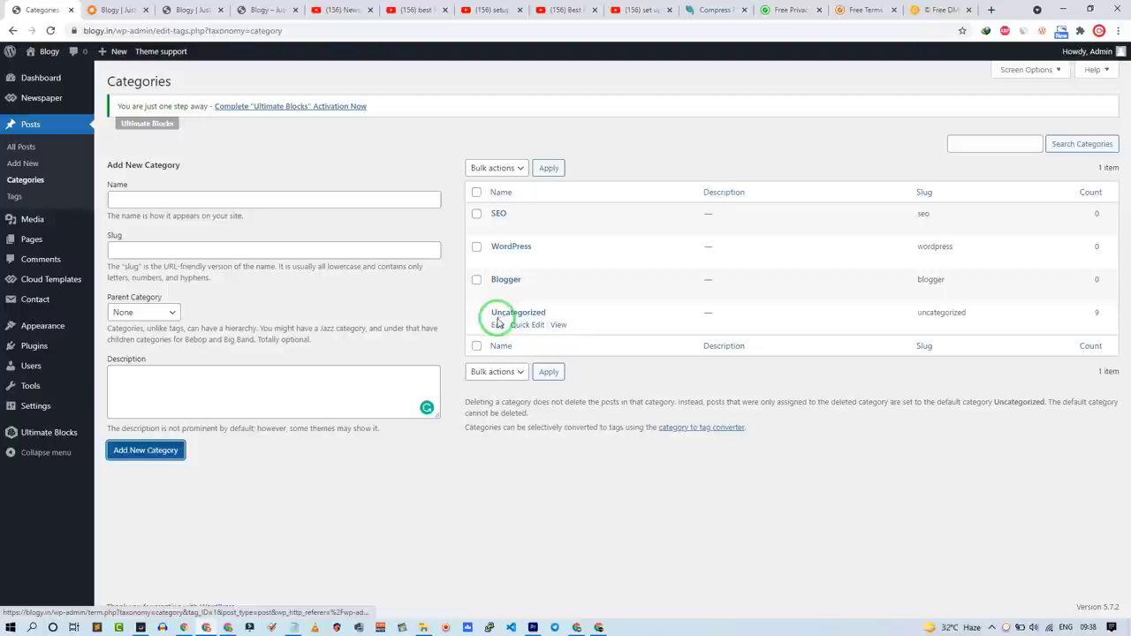
pyautogui.click(498, 324)
pyautogui.moveTo(239, 154); pyautogui.dragTo(258, 153)
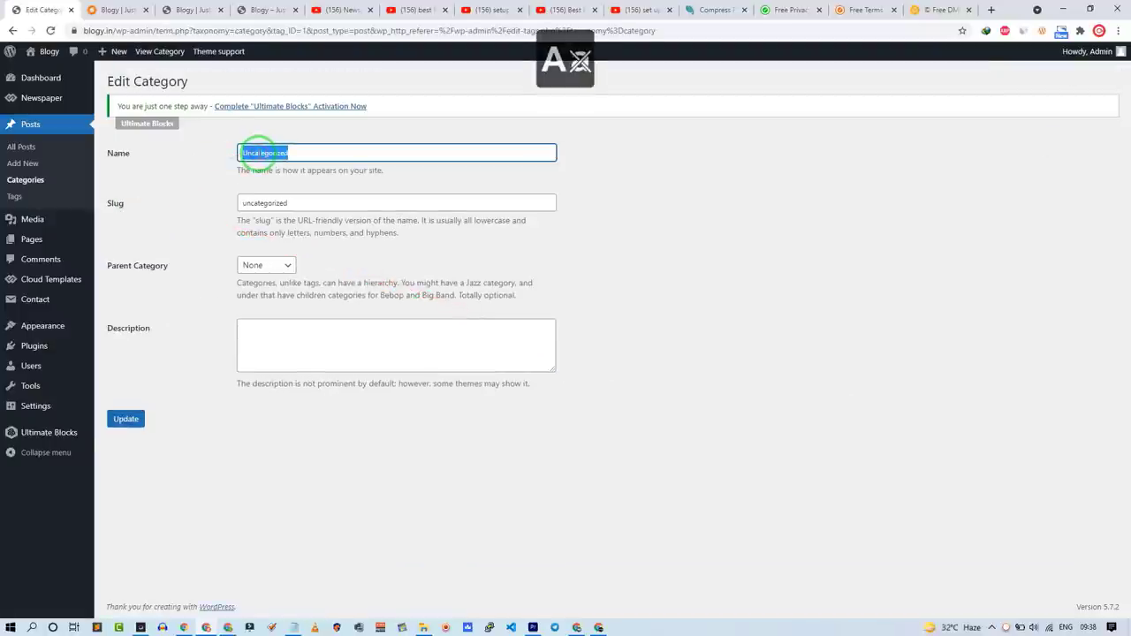
pyautogui.write('News')
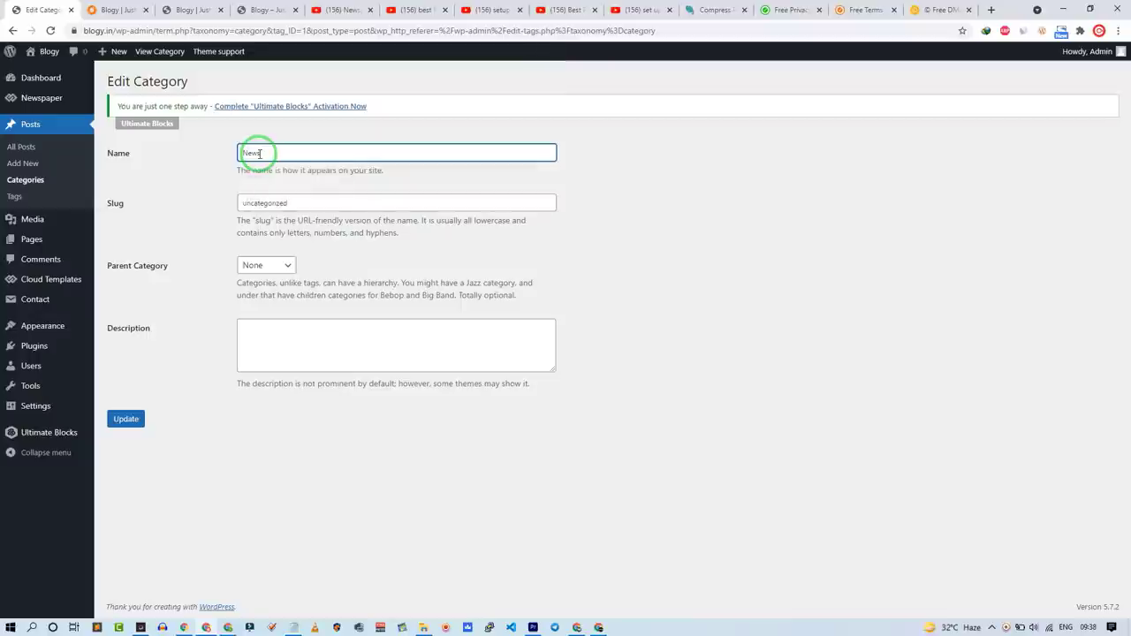
pyautogui.doubleClick(274, 208)
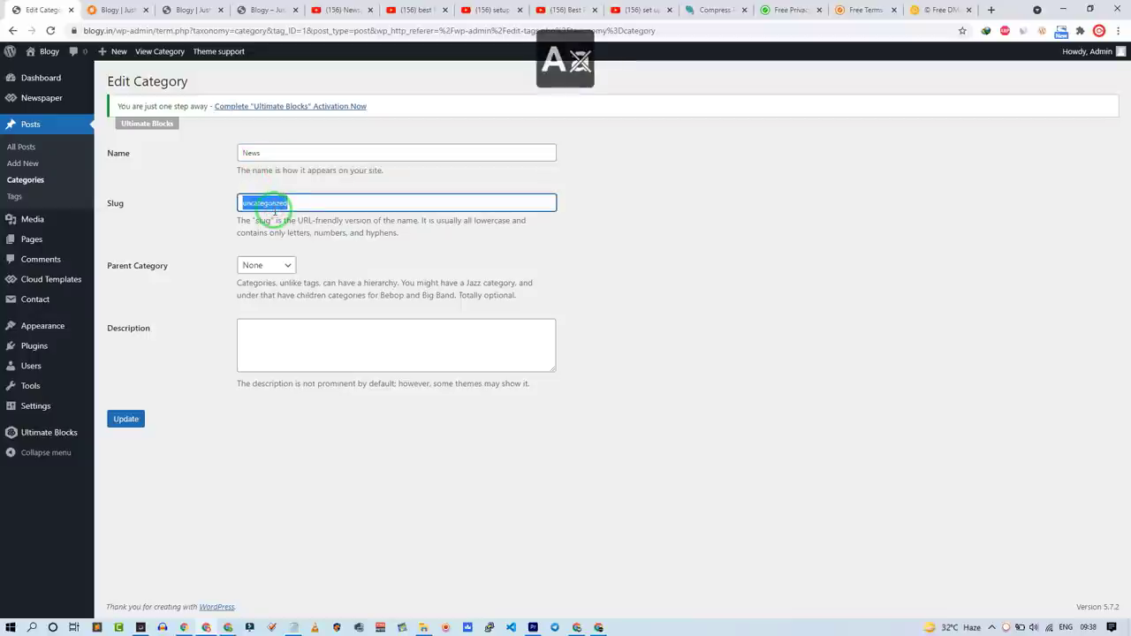
pyautogui.write('New')
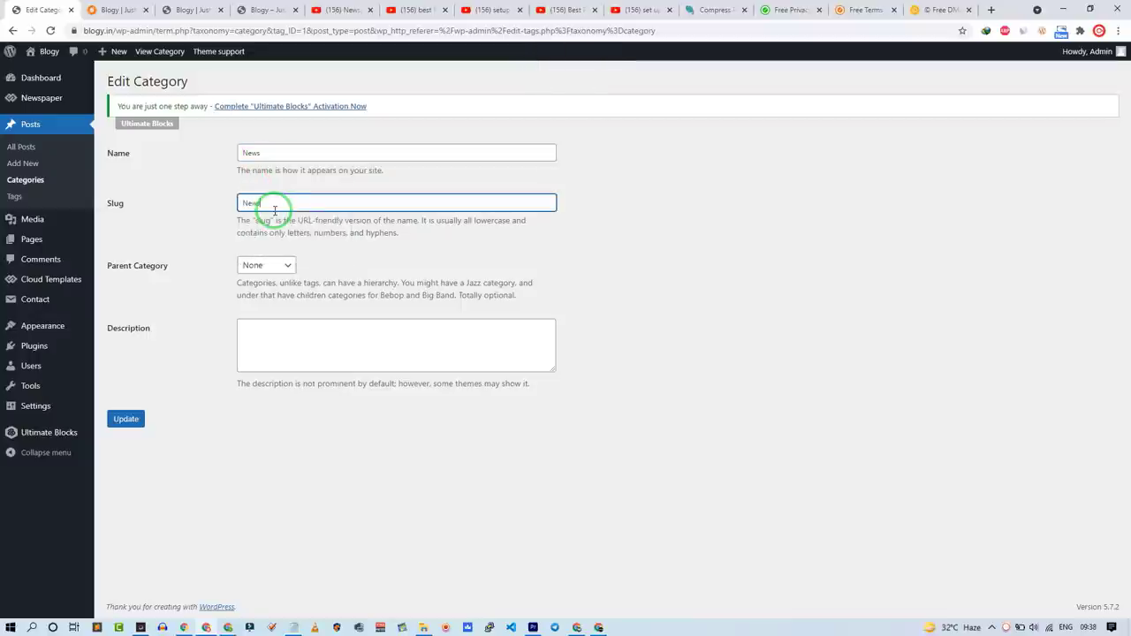
pyautogui.write('s')
pyautogui.click(126, 418)
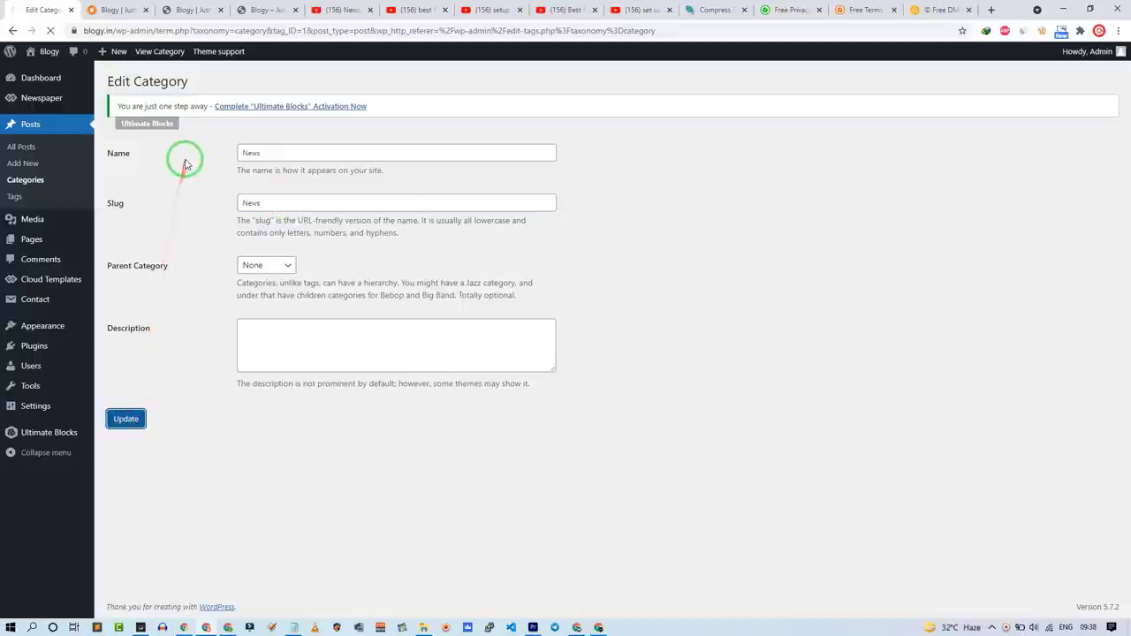
pyautogui.click(25, 180)
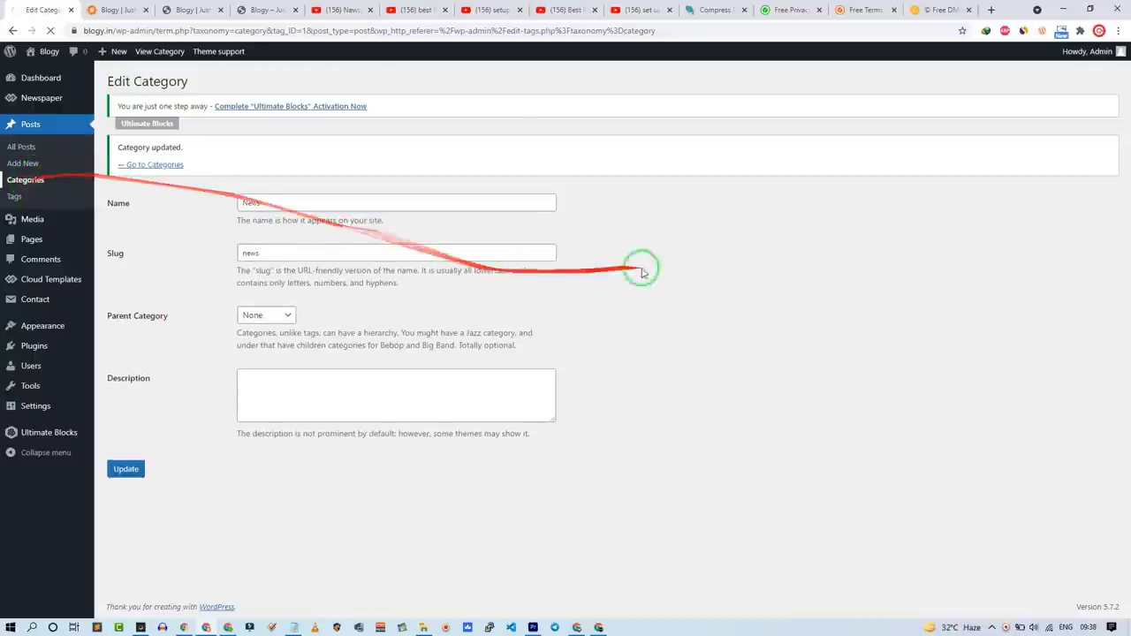
pyautogui.click(386, 199)
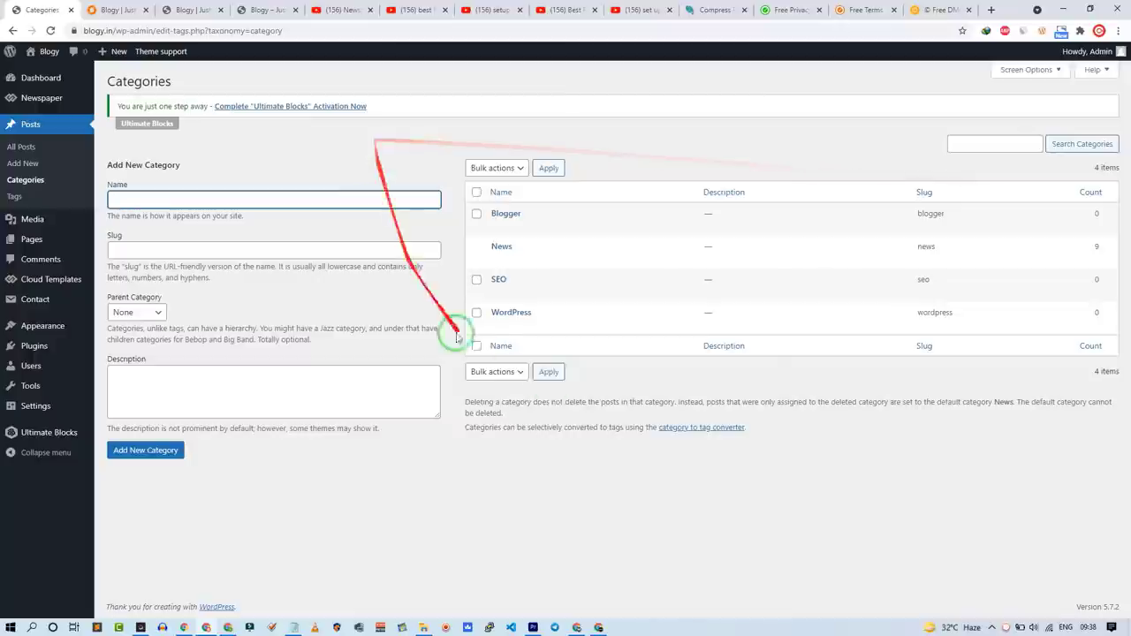
pyautogui.moveTo(488, 325)
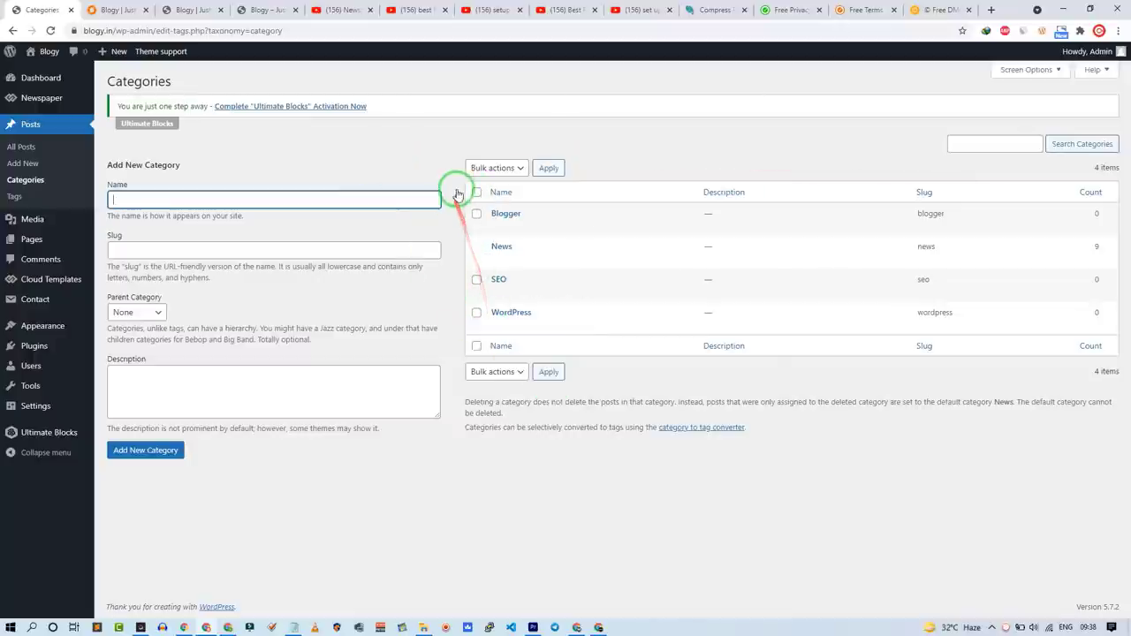
pyautogui.moveTo(33, 325)
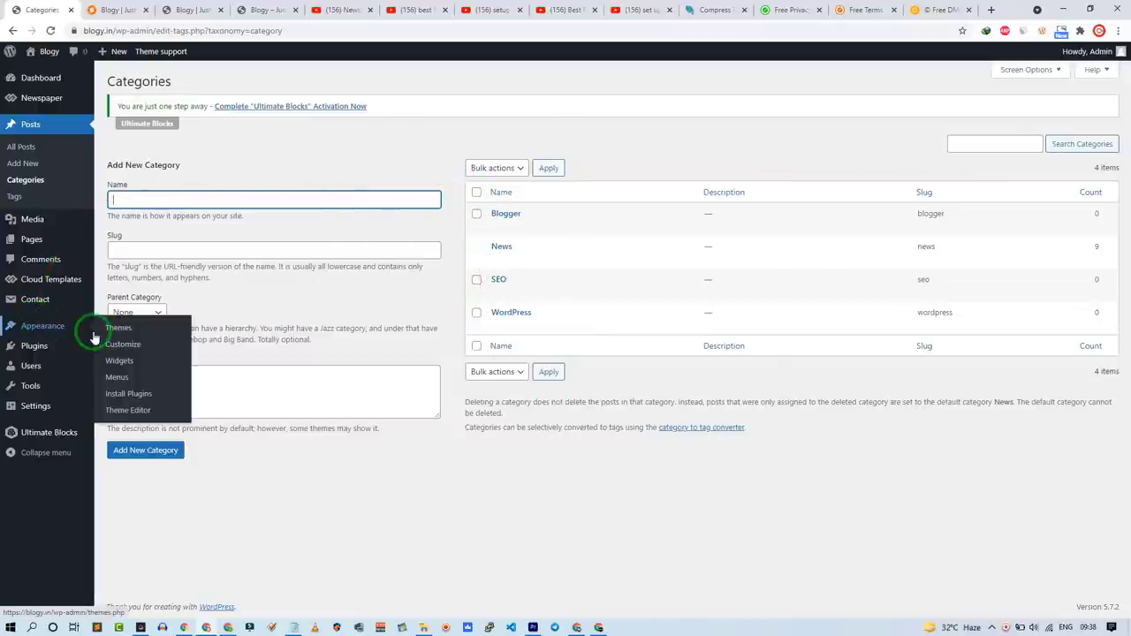
# Step: Add Privacy Policy, DMCA and T & C to the Footer menu, set locations, and save
pyautogui.click(112, 377)
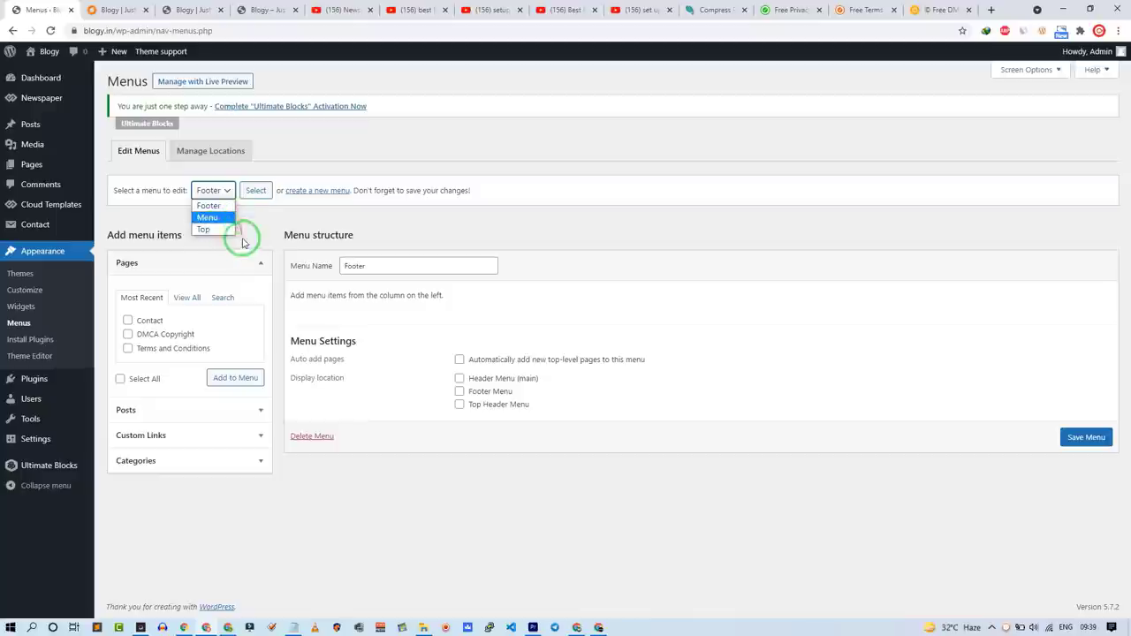
pyautogui.click(251, 225)
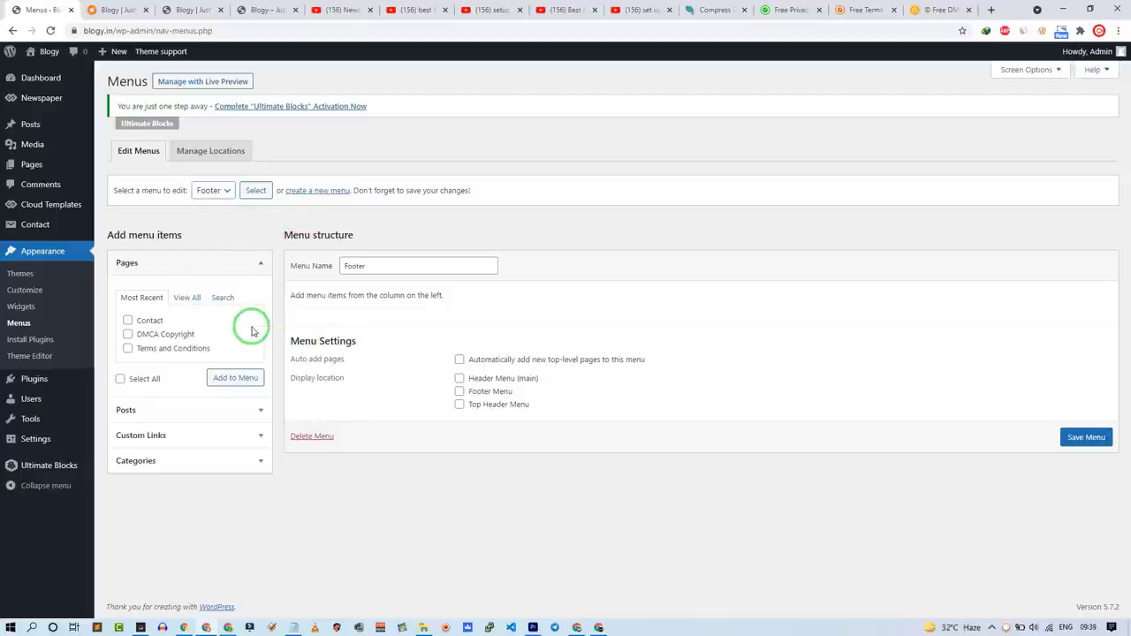
pyautogui.click(190, 298)
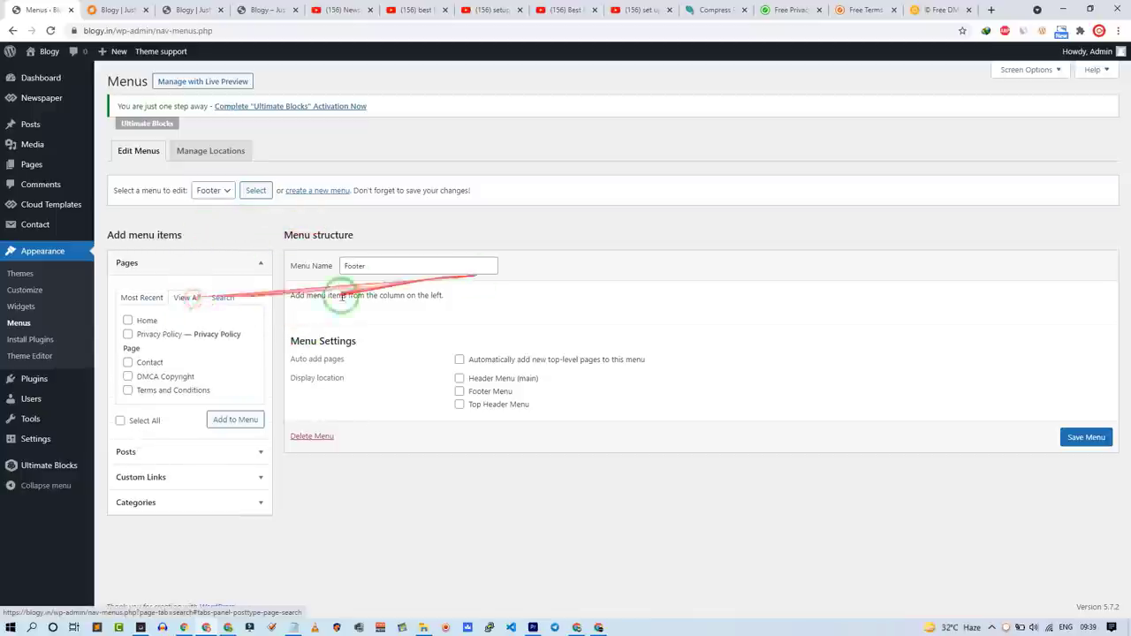
pyautogui.click(129, 335)
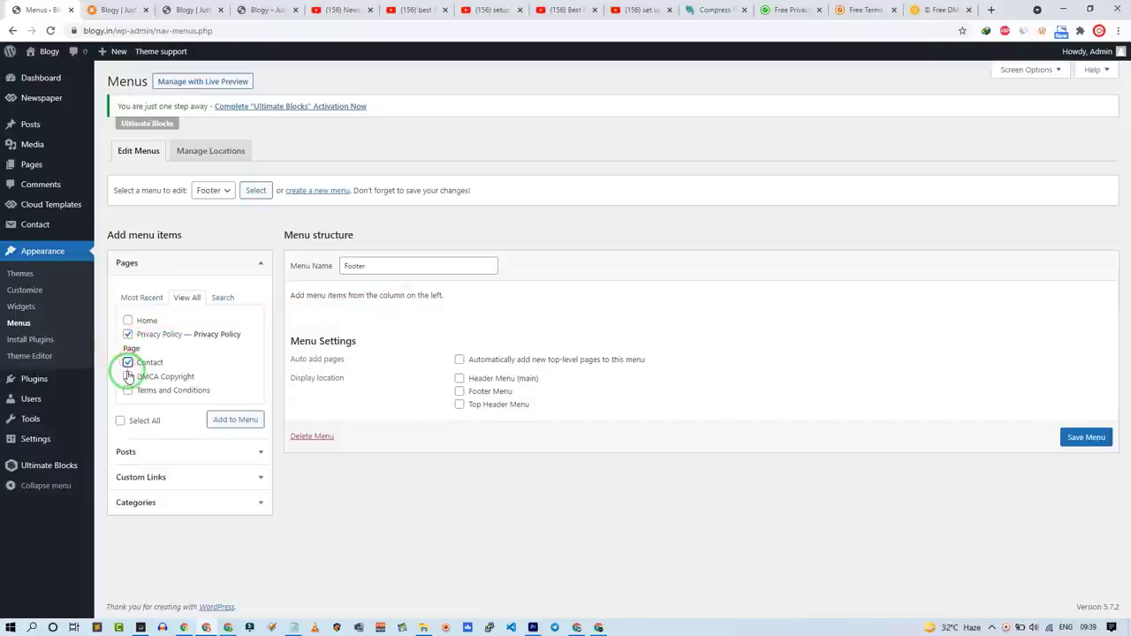
pyautogui.click(236, 420)
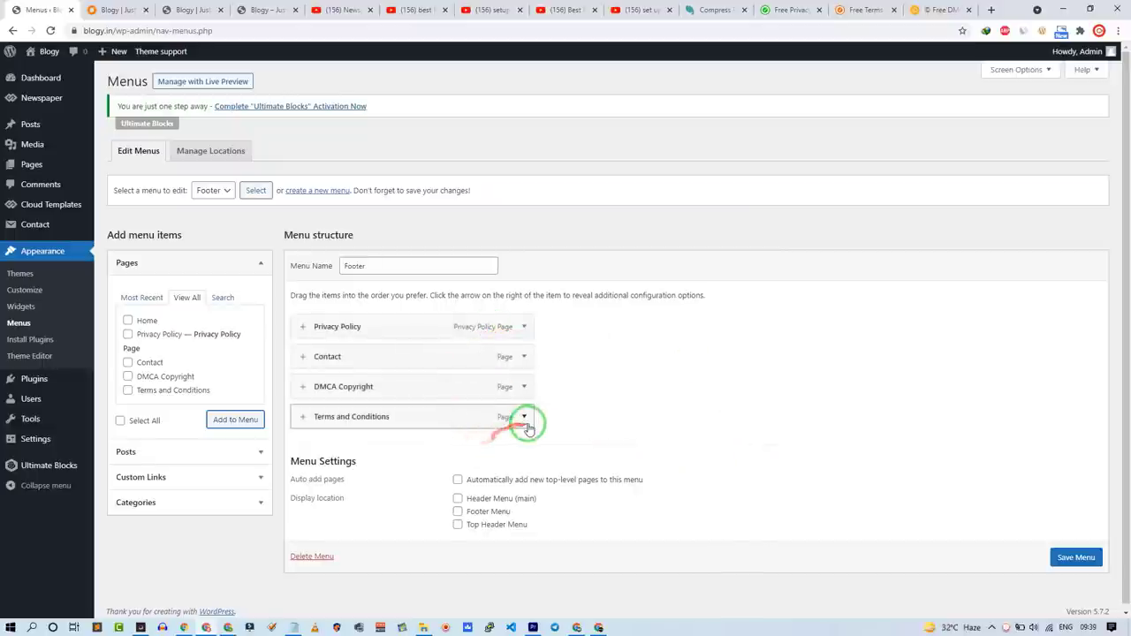
pyautogui.click(523, 417)
pyautogui.click(352, 457)
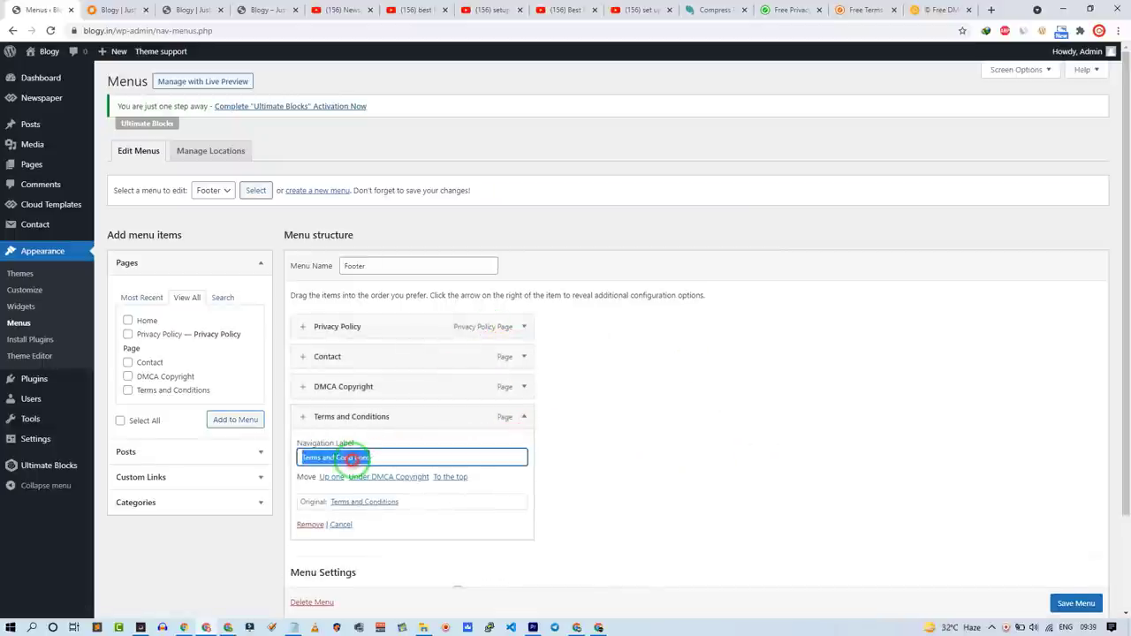
pyautogui.click(459, 512)
pyautogui.click(457, 526)
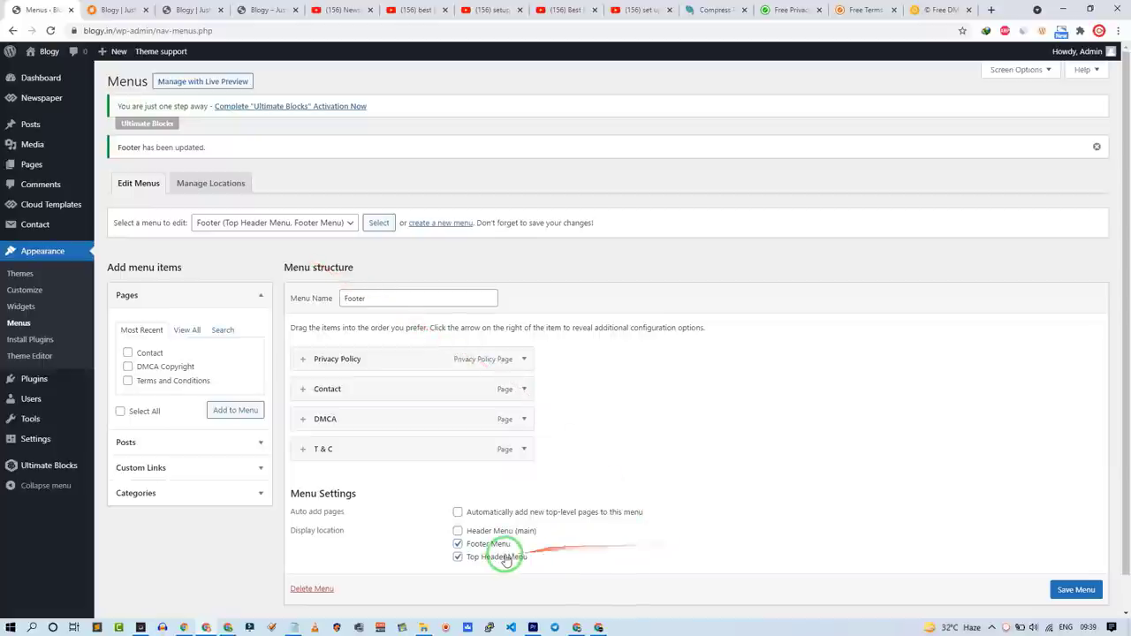
pyautogui.scroll(-1, 751, 500)
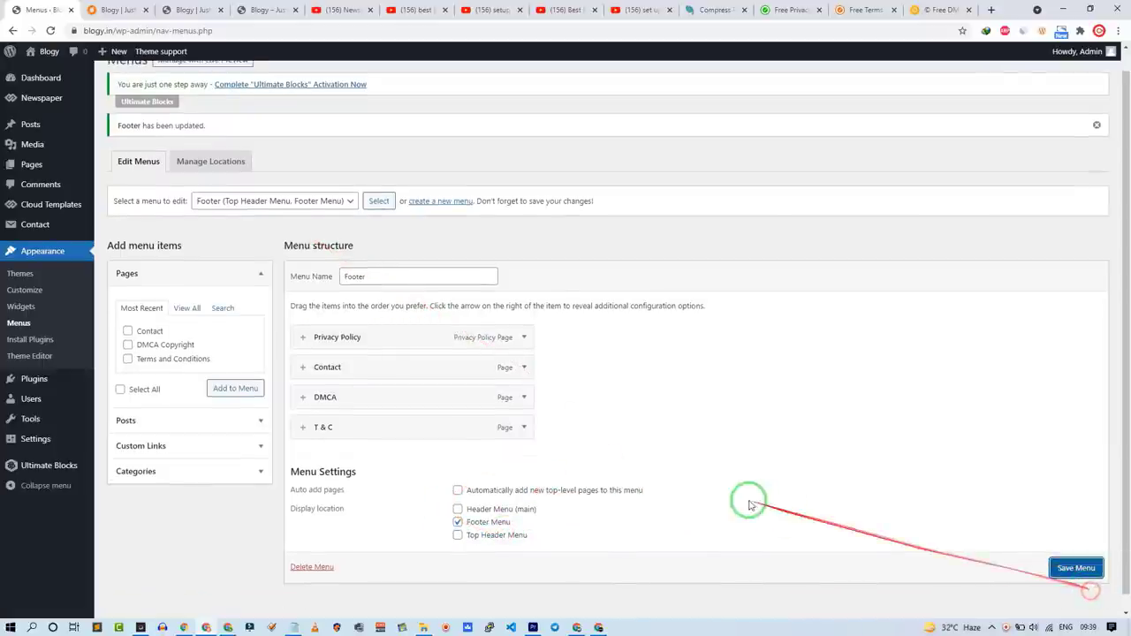
pyautogui.click(1077, 566)
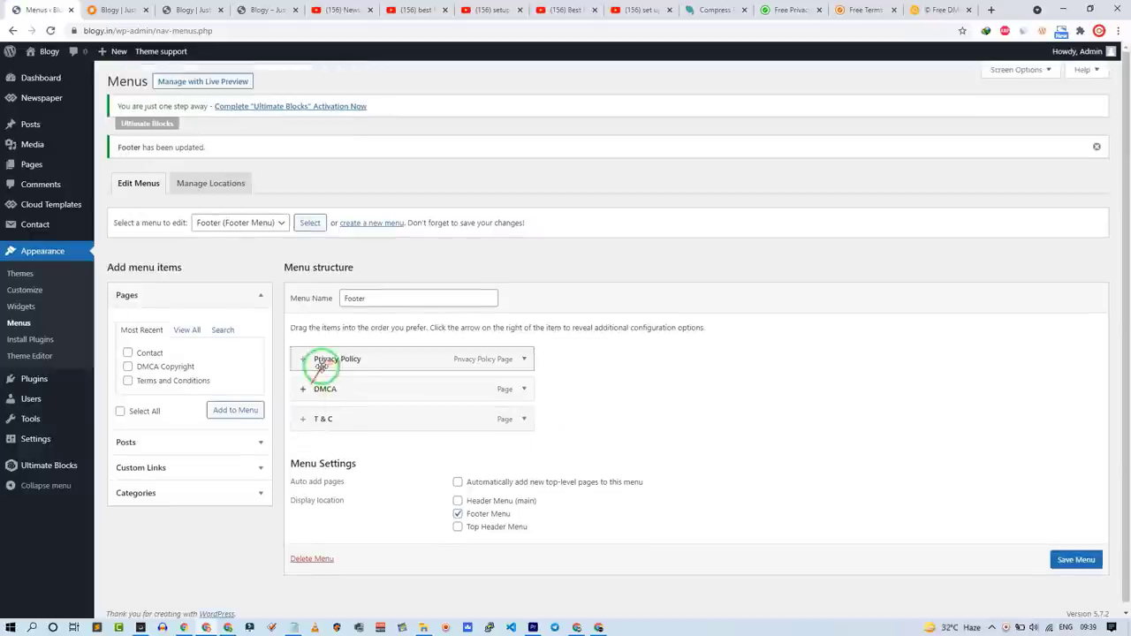
pyautogui.click(1068, 560)
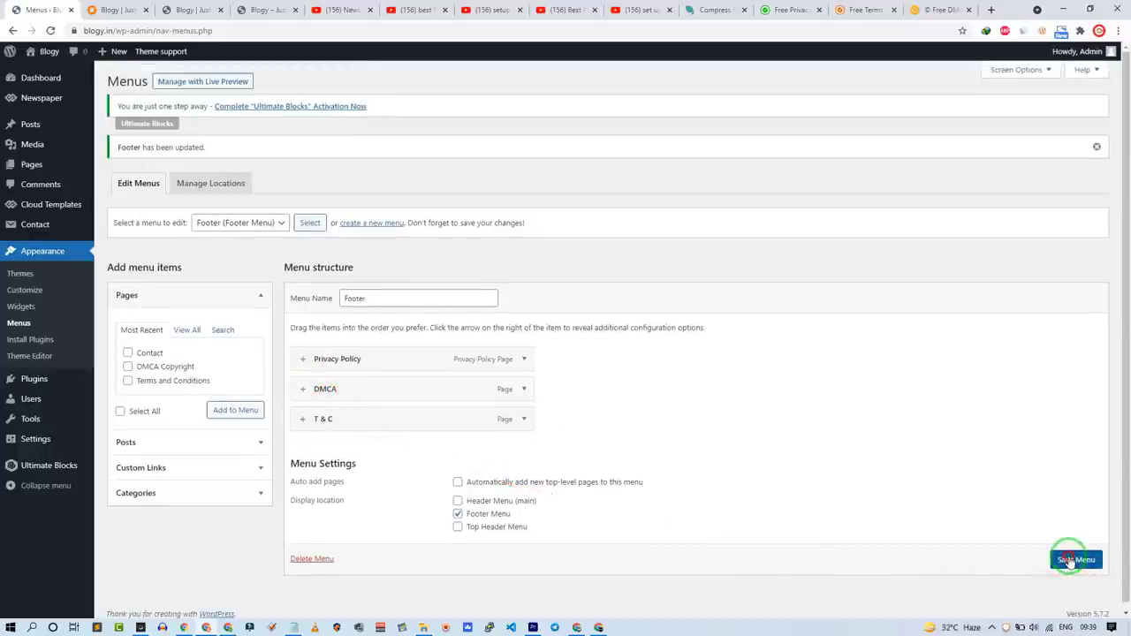
# Step: Add Home to the Top menu, assign it to Top Header Menu, and save
pyautogui.click(248, 223)
pyautogui.click(248, 262)
pyautogui.click(306, 223)
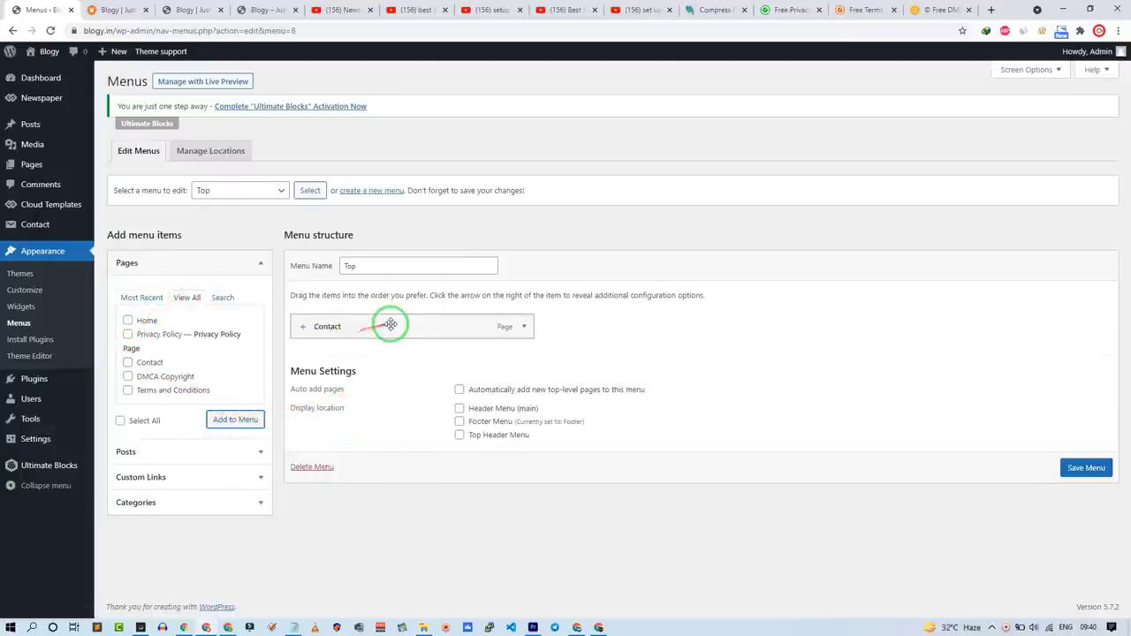
pyautogui.click(146, 320)
pyautogui.click(242, 422)
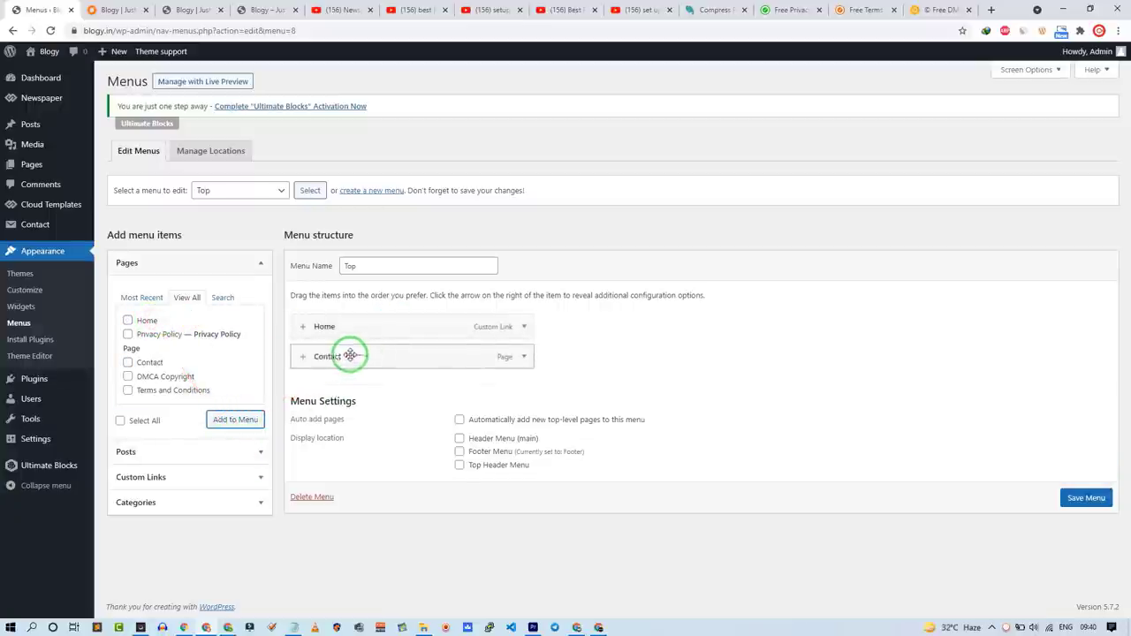
pyautogui.click(459, 465)
pyautogui.click(1096, 497)
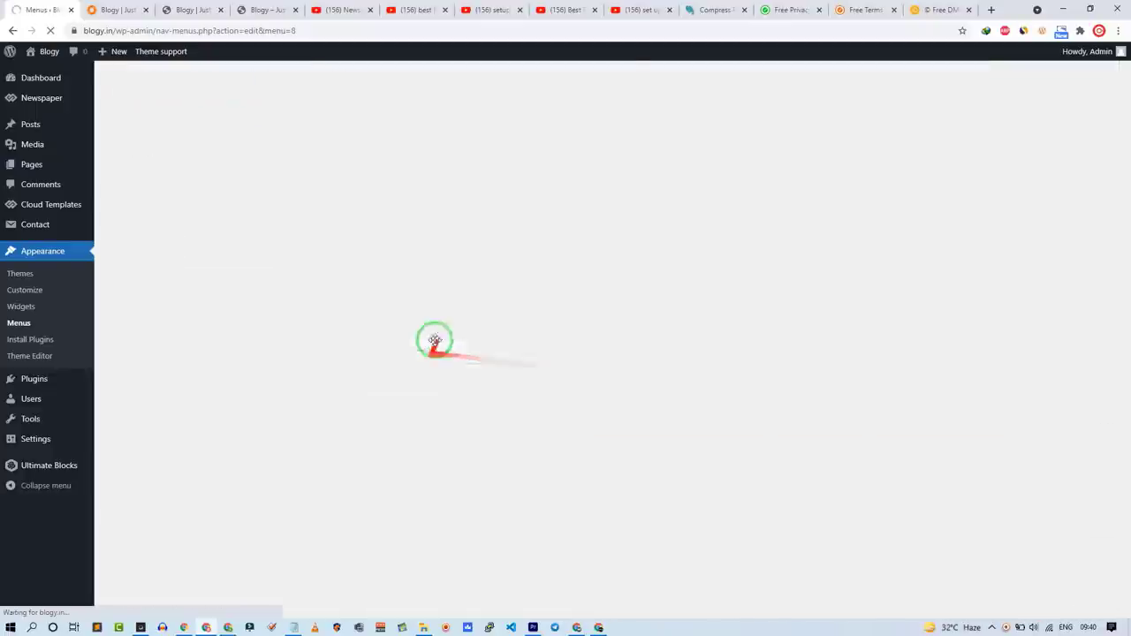
# Step: Add the Home page to the main Menu and list all post categories
pyautogui.click(212, 230)
pyautogui.click(219, 250)
pyautogui.click(315, 223)
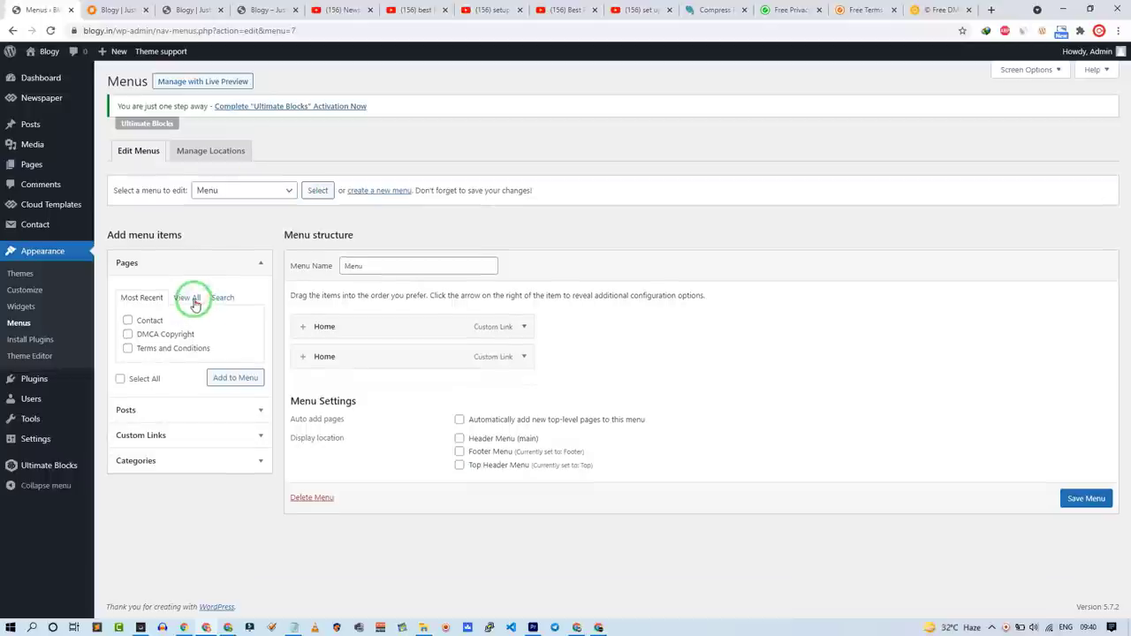
pyautogui.click(149, 323)
pyautogui.click(228, 423)
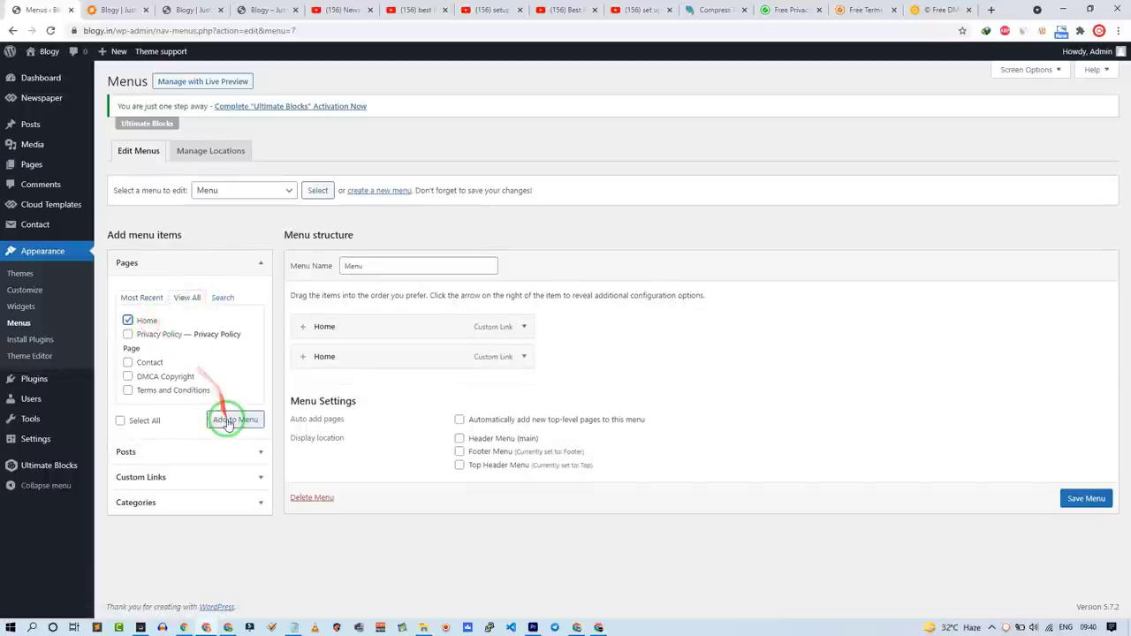
pyautogui.click(124, 501)
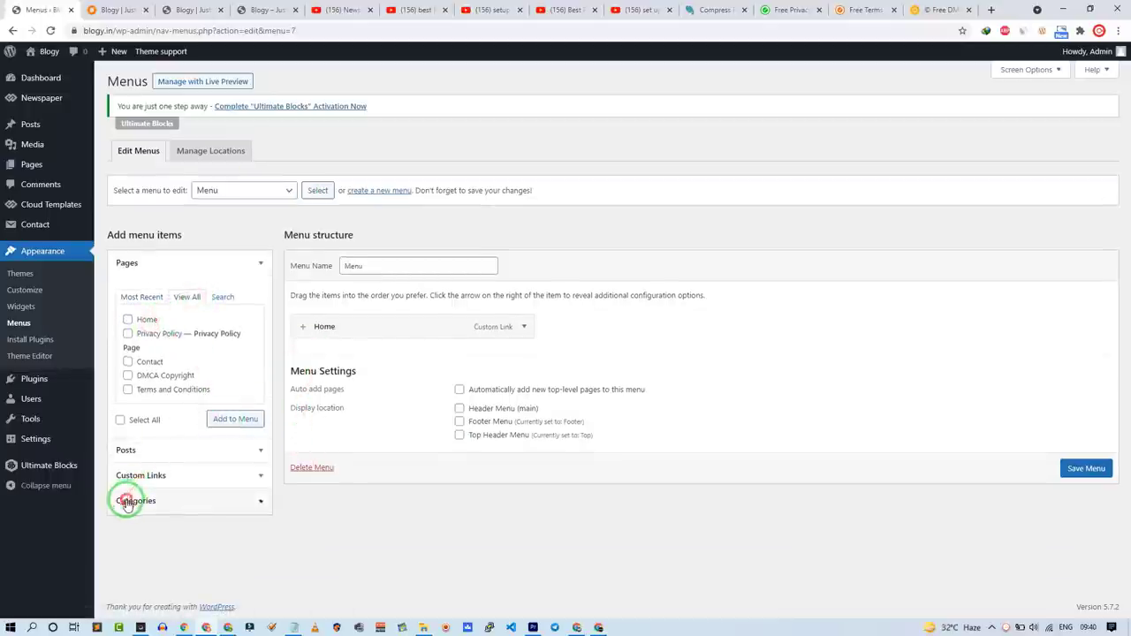
pyautogui.click(182, 373)
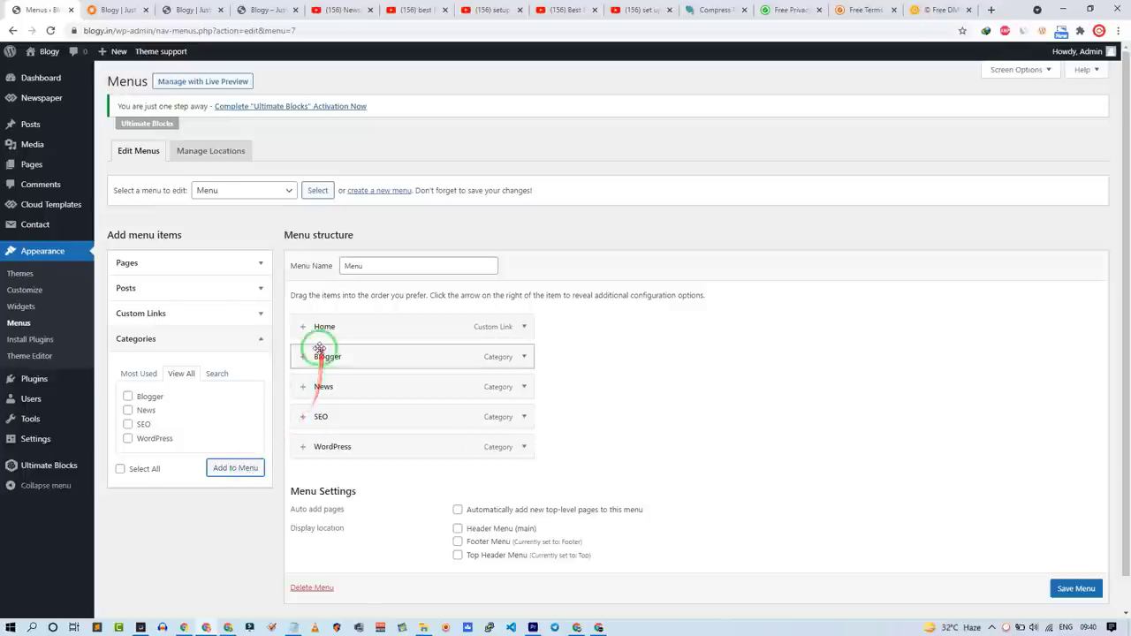
# Step: Select the WP Menu Icons line in the Notepad setup checklist
pyautogui.click(292, 628)
pyautogui.scroll(10, 68, 303)
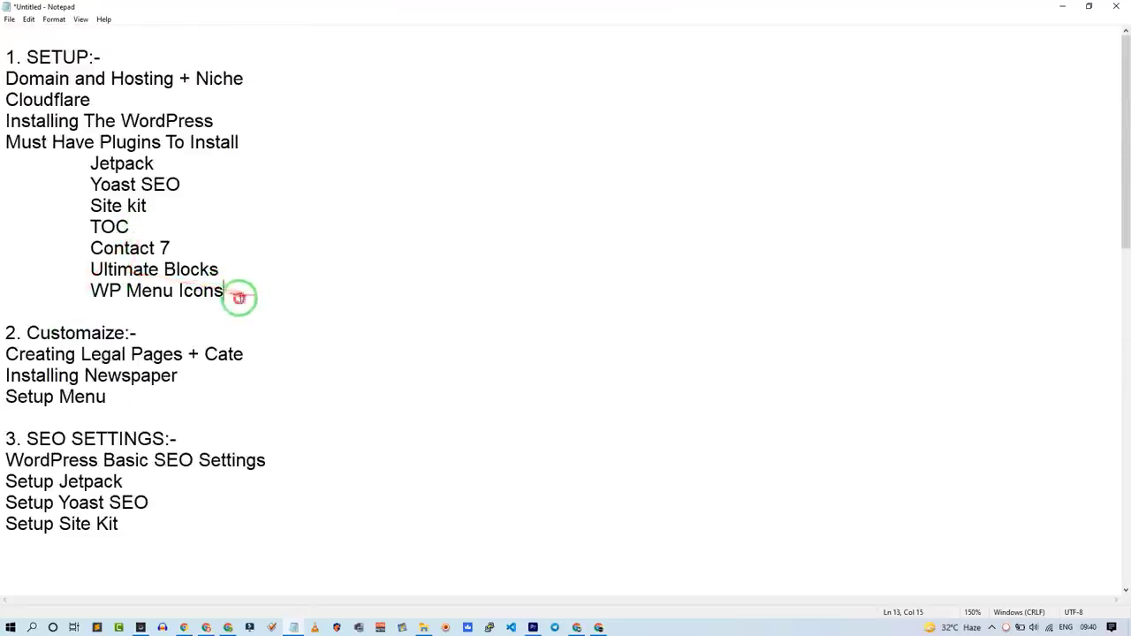
pyautogui.moveTo(247, 296); pyautogui.dragTo(89, 290)
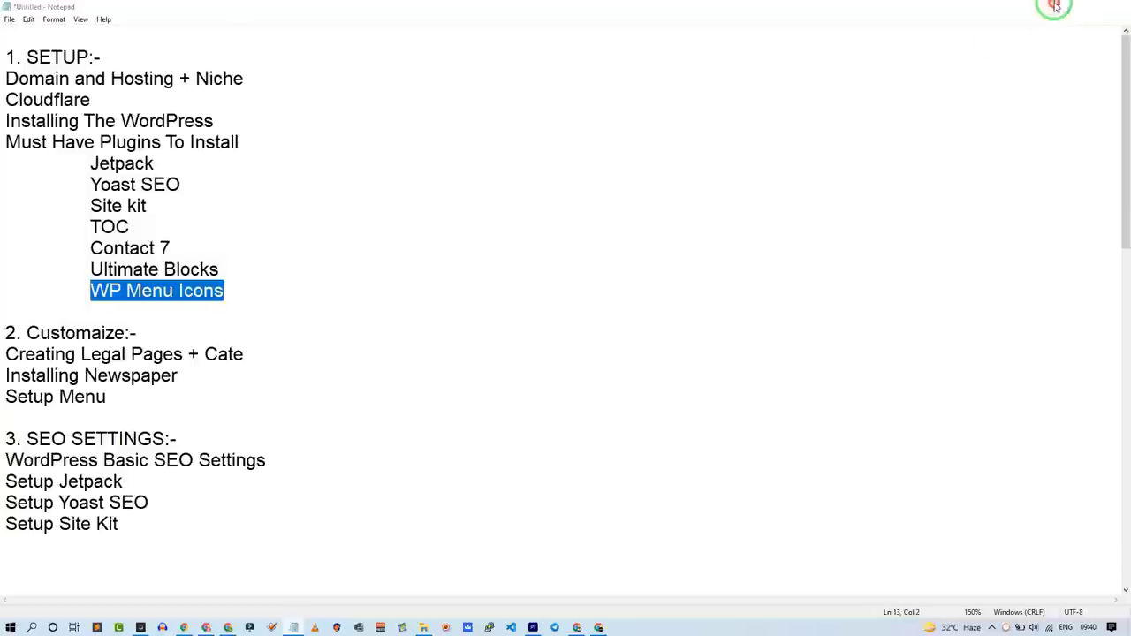
pyautogui.click(1061, 5)
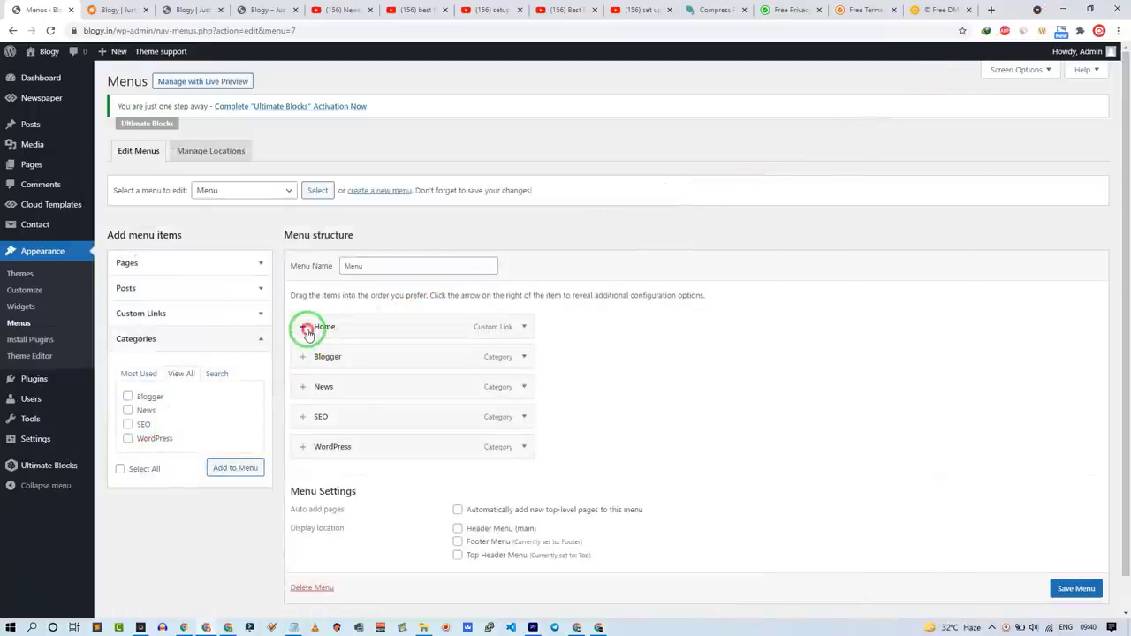
# Step: Give the Home menu item the house icon and save the menu
pyautogui.click(307, 331)
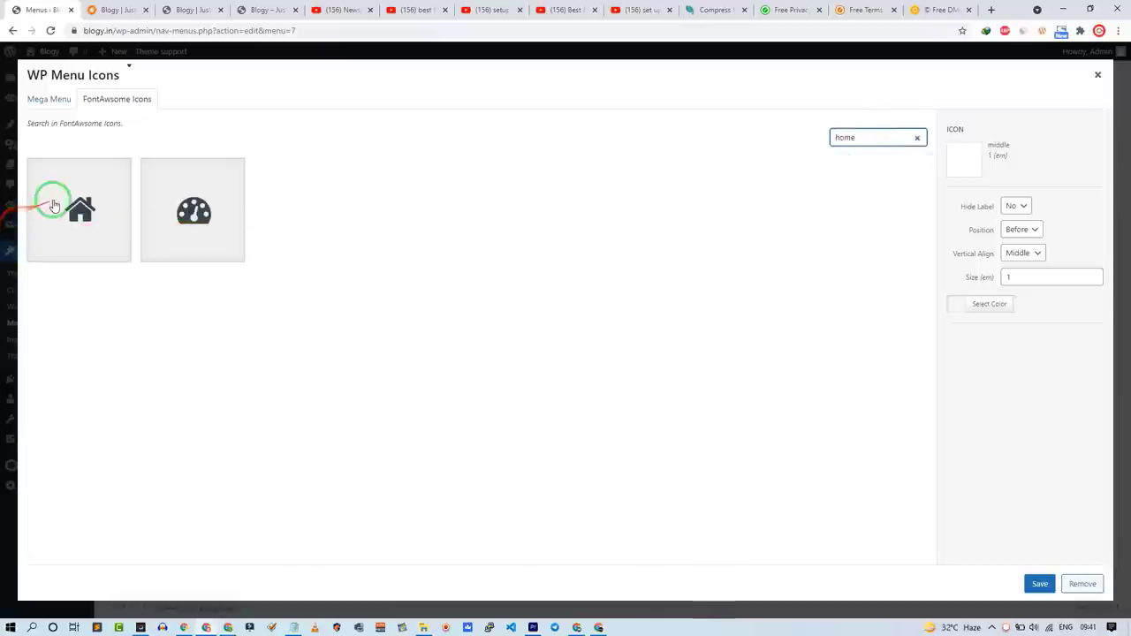
pyautogui.click(54, 204)
pyautogui.click(1040, 584)
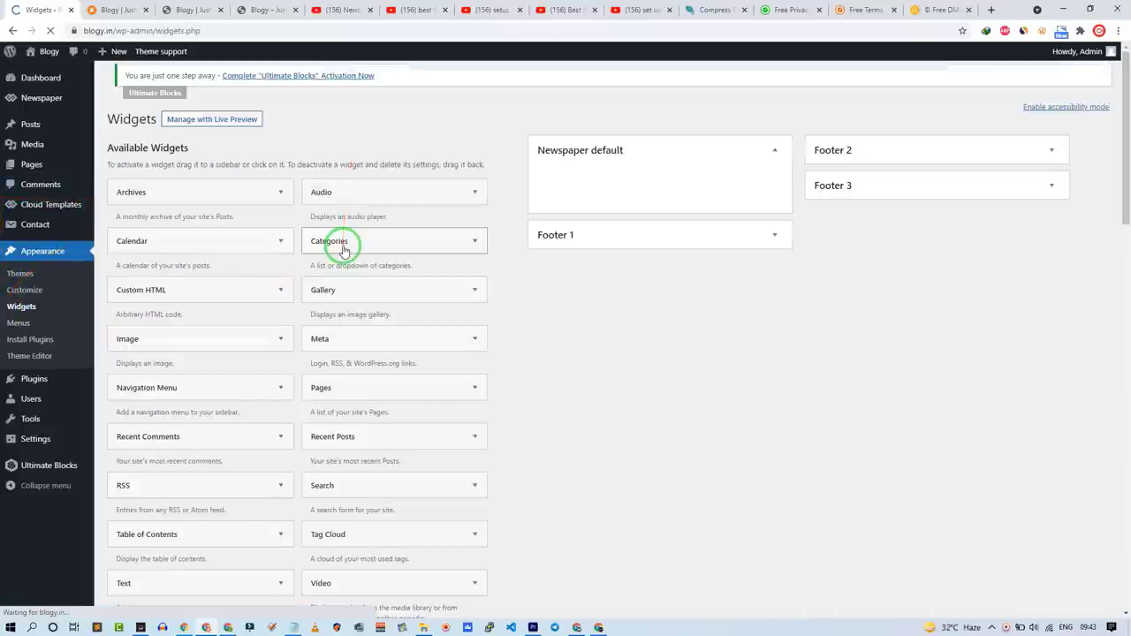
# Step: Add a tagDiv Block 7 widget to each of Footer 1, Footer 2 and Footer 3
pyautogui.click(905, 151)
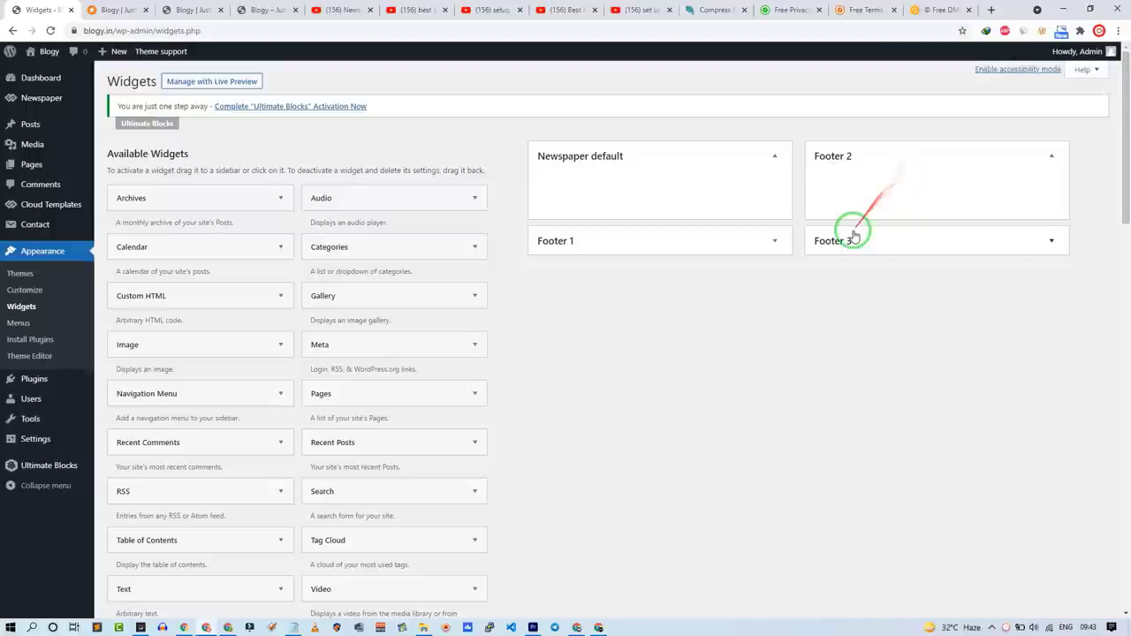
pyautogui.click(853, 235)
pyautogui.click(740, 251)
pyautogui.scroll(-8, 528, 366)
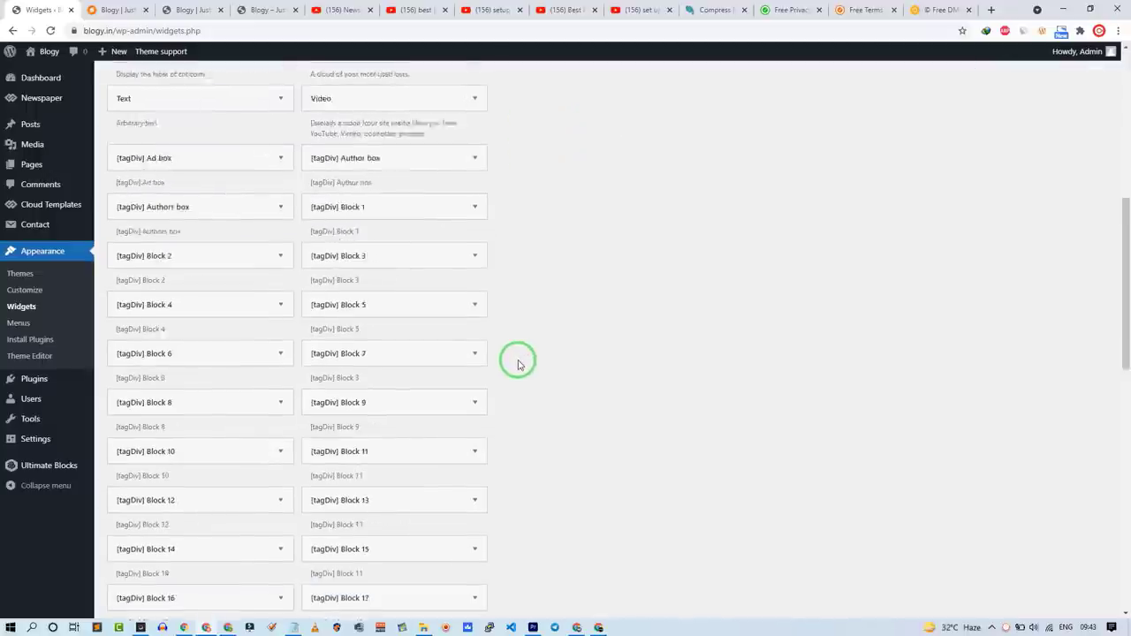
pyautogui.click(366, 158)
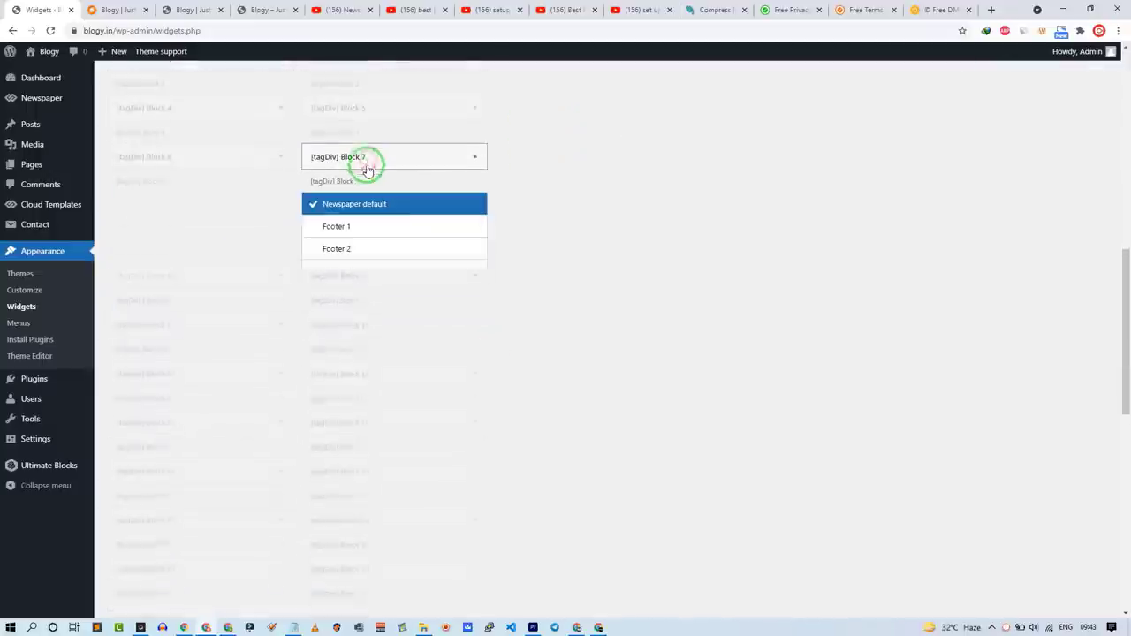
pyautogui.click(395, 232)
pyautogui.click(404, 295)
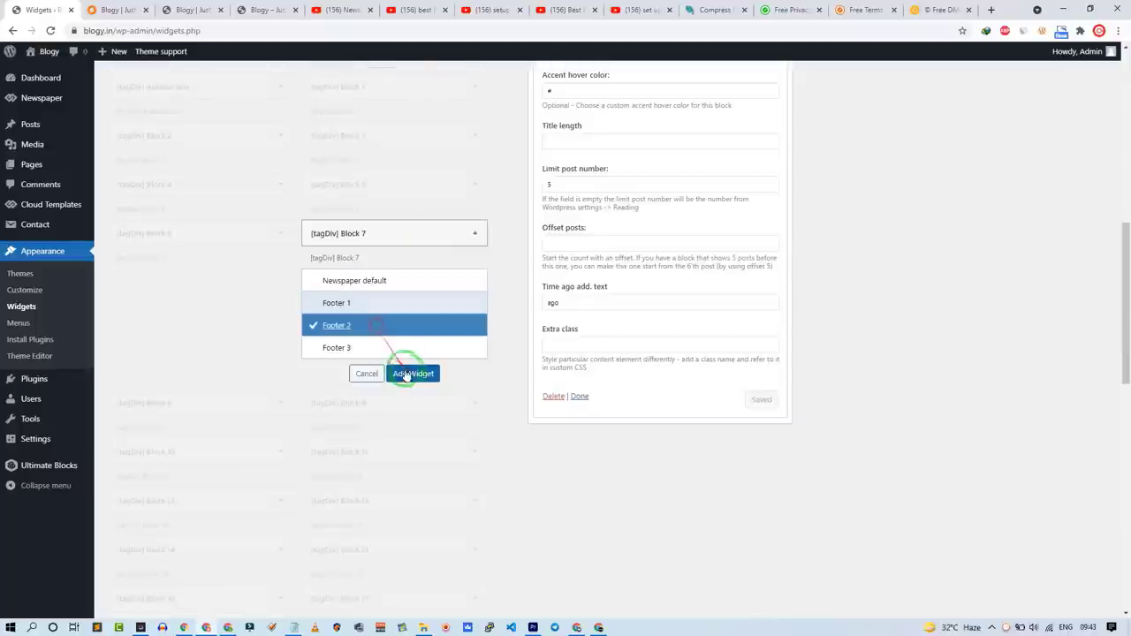
pyautogui.click(406, 374)
pyautogui.click(452, 232)
pyautogui.click(389, 334)
pyautogui.click(381, 345)
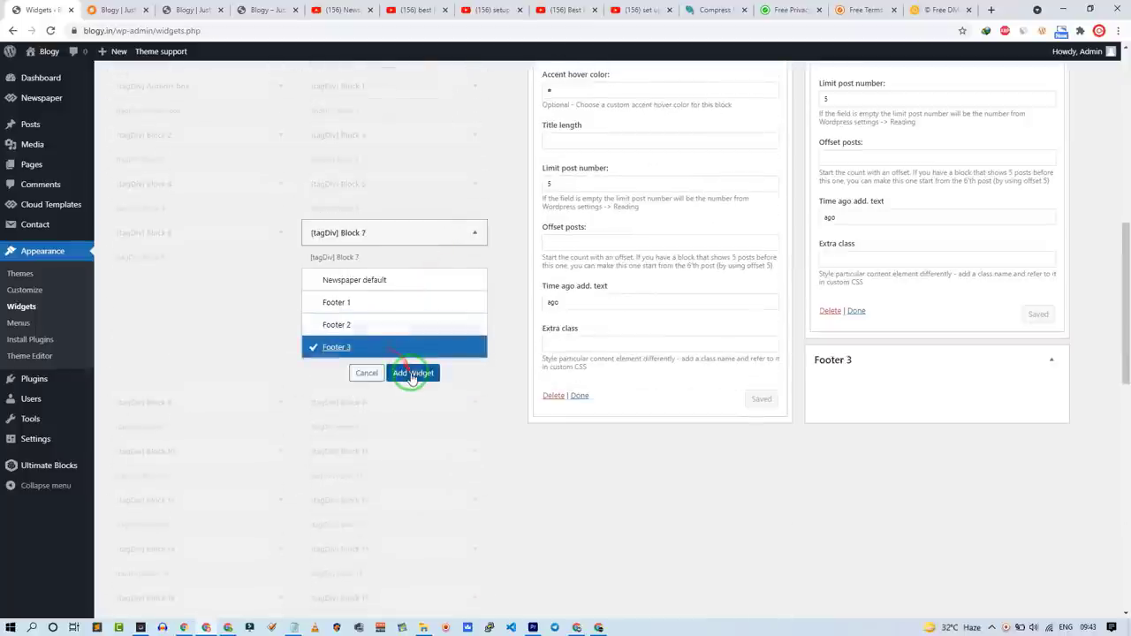
pyautogui.click(408, 373)
# Step: Title the Footer 1 Block 7 widget Latest and save it
pyautogui.scroll(4, 634, 343)
pyautogui.scroll(3, 629, 239)
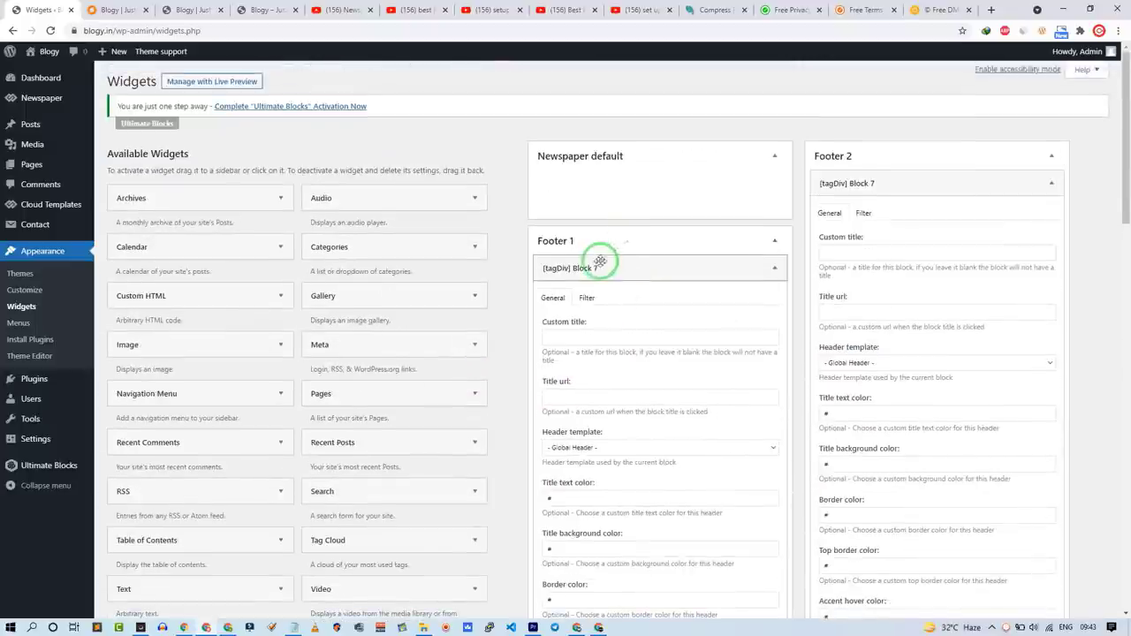
pyautogui.click(570, 334)
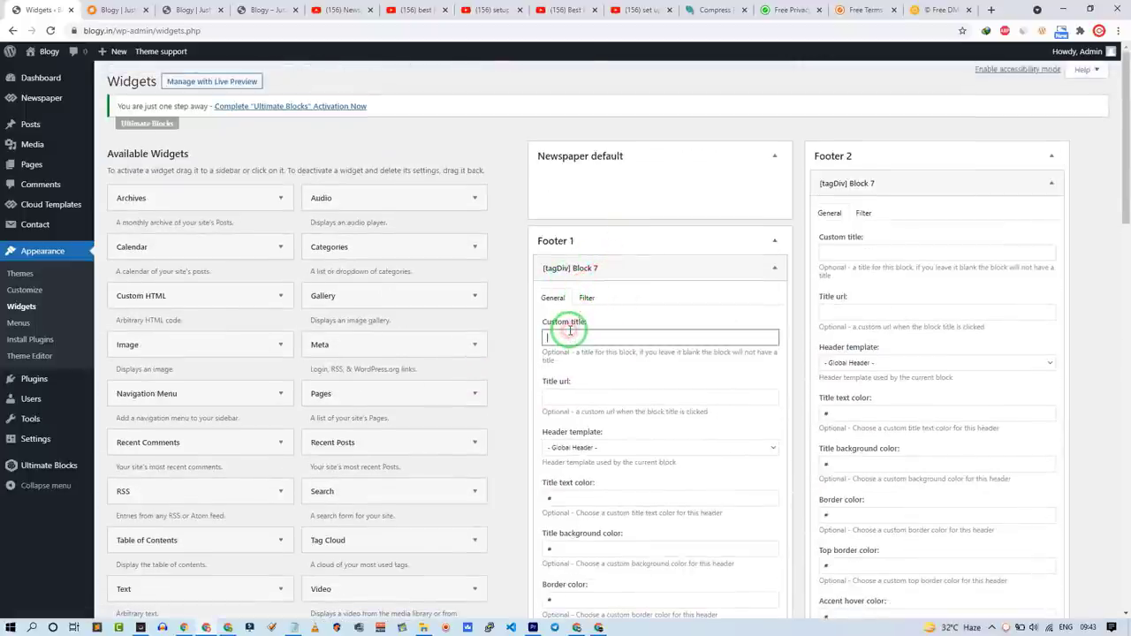
pyautogui.click(587, 298)
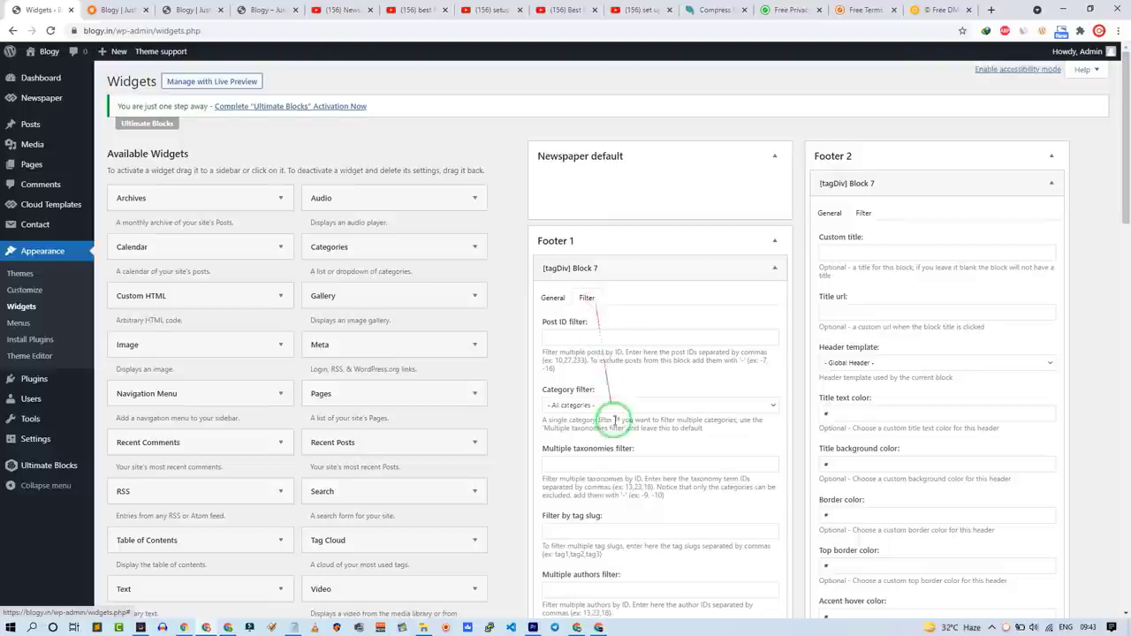
pyautogui.scroll(-4, 619, 442)
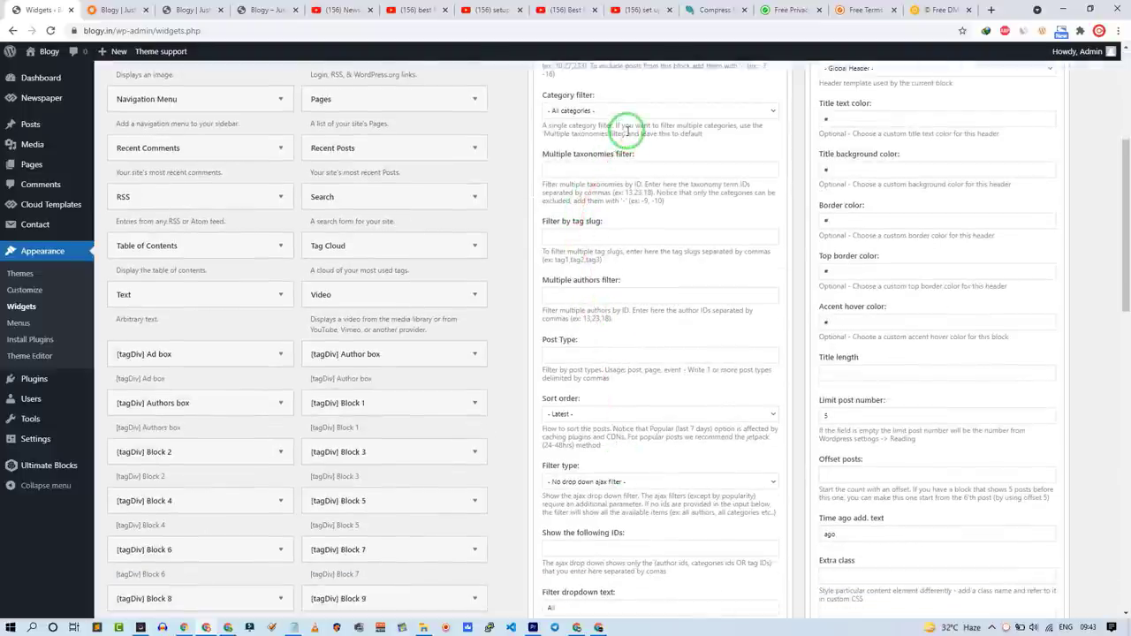
pyautogui.click(590, 414)
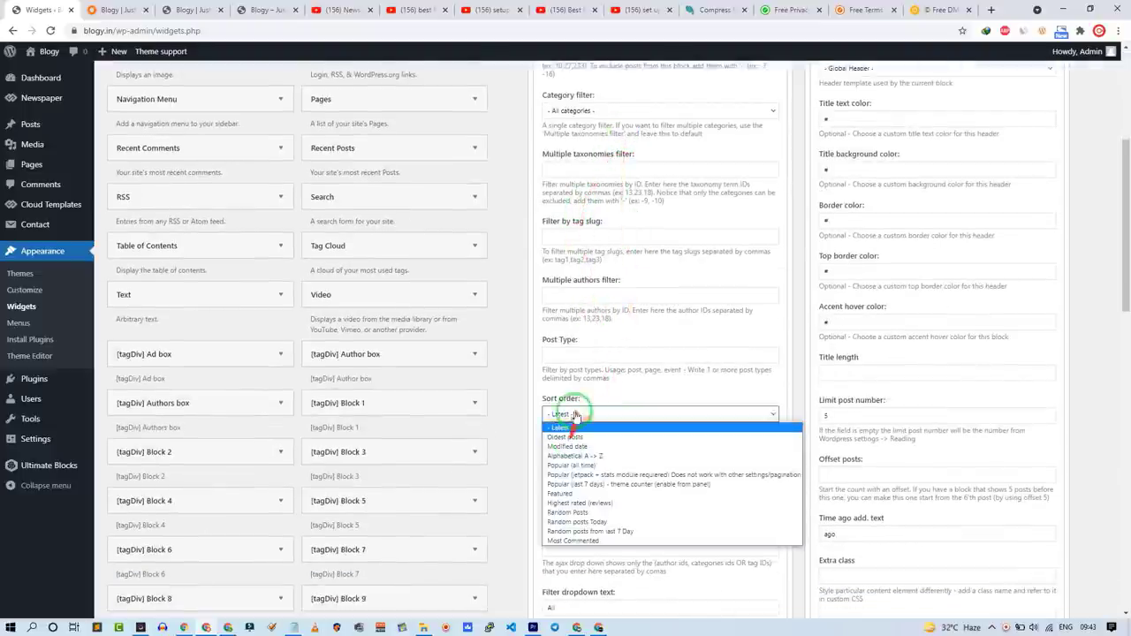
pyautogui.scroll(-6, 784, 426)
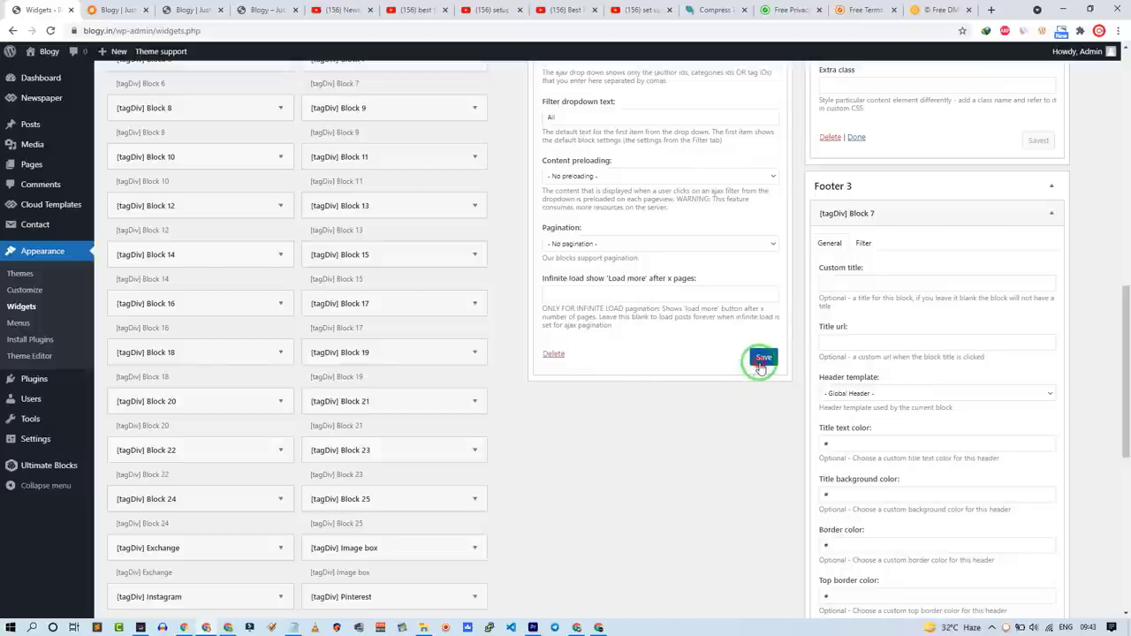
pyautogui.click(761, 358)
pyautogui.scroll(10, 758, 468)
# Step: Title the Footer 2 widget Trending with Latest sort order, then collapse the footer widgets
pyautogui.click(867, 250)
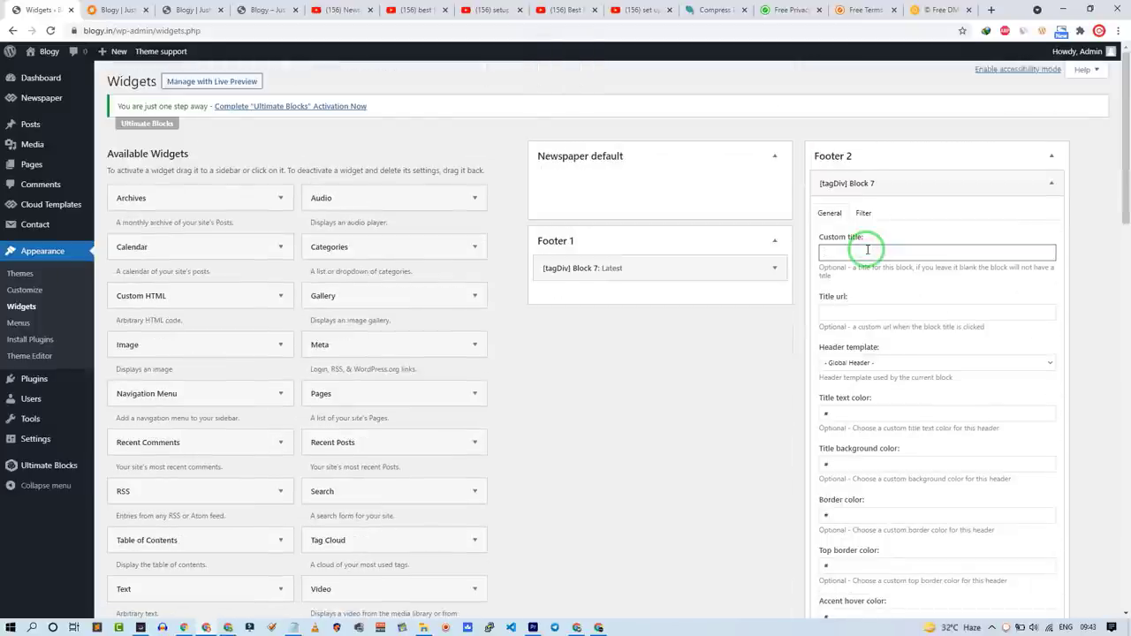
pyautogui.write('Trending')
pyautogui.click(864, 213)
pyautogui.scroll(-3, 943, 469)
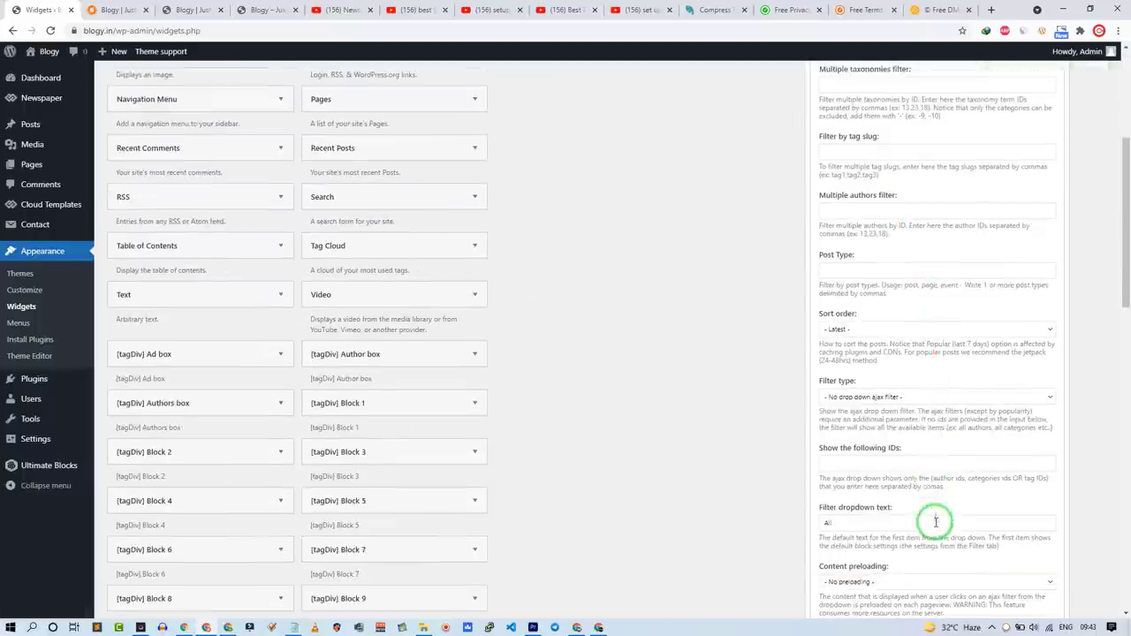
pyautogui.click(856, 331)
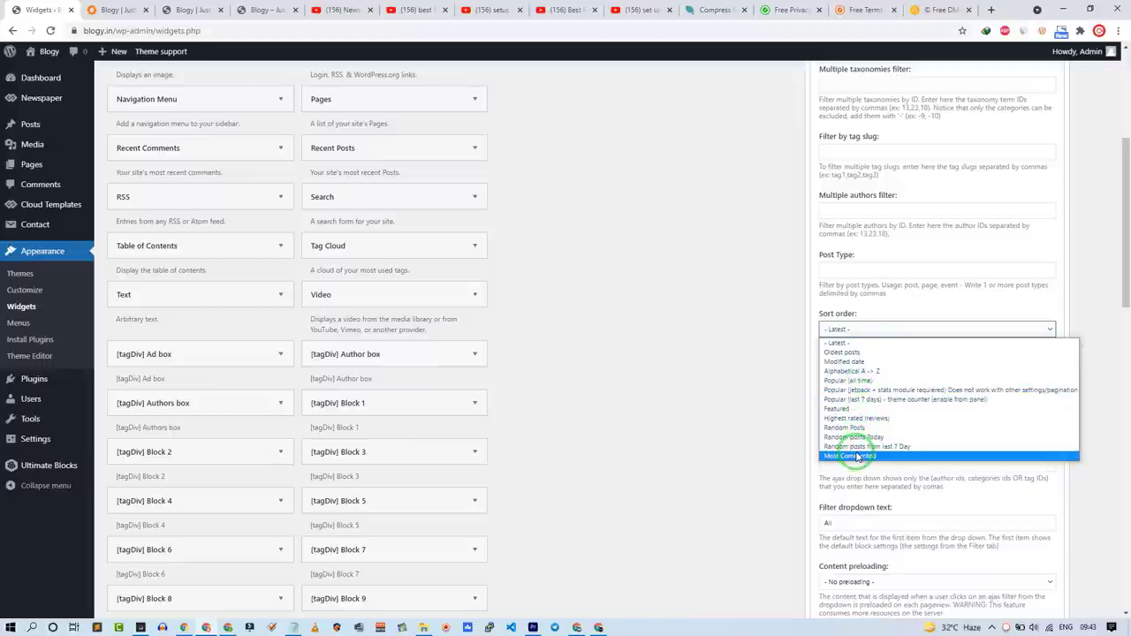
pyautogui.click(862, 343)
pyautogui.scroll(-2, 874, 444)
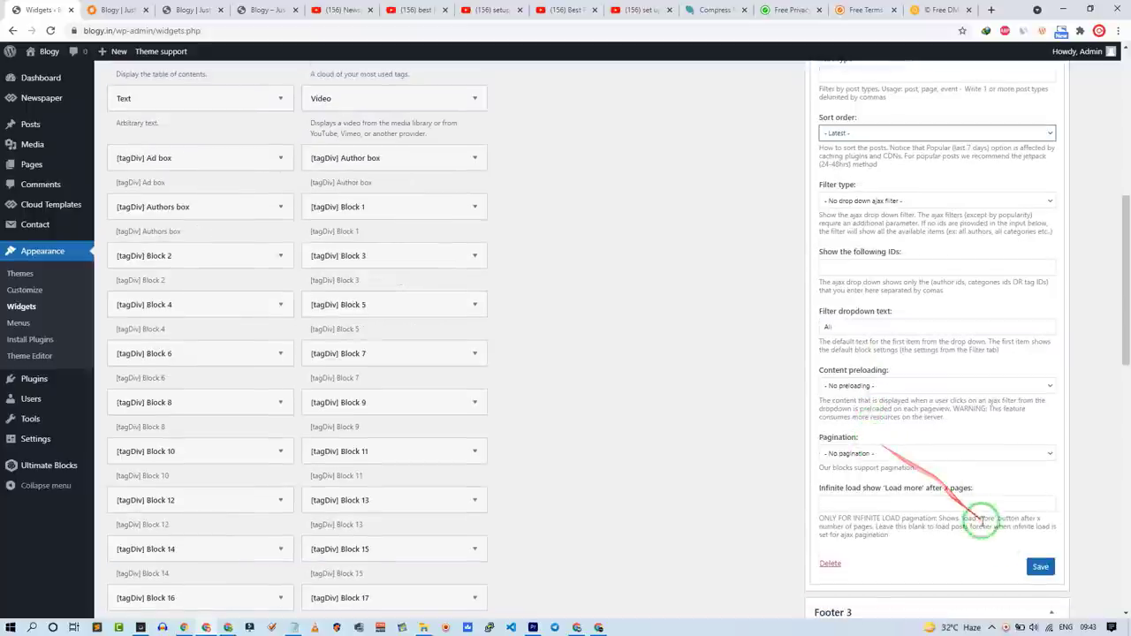
pyautogui.scroll(-3, 855, 449)
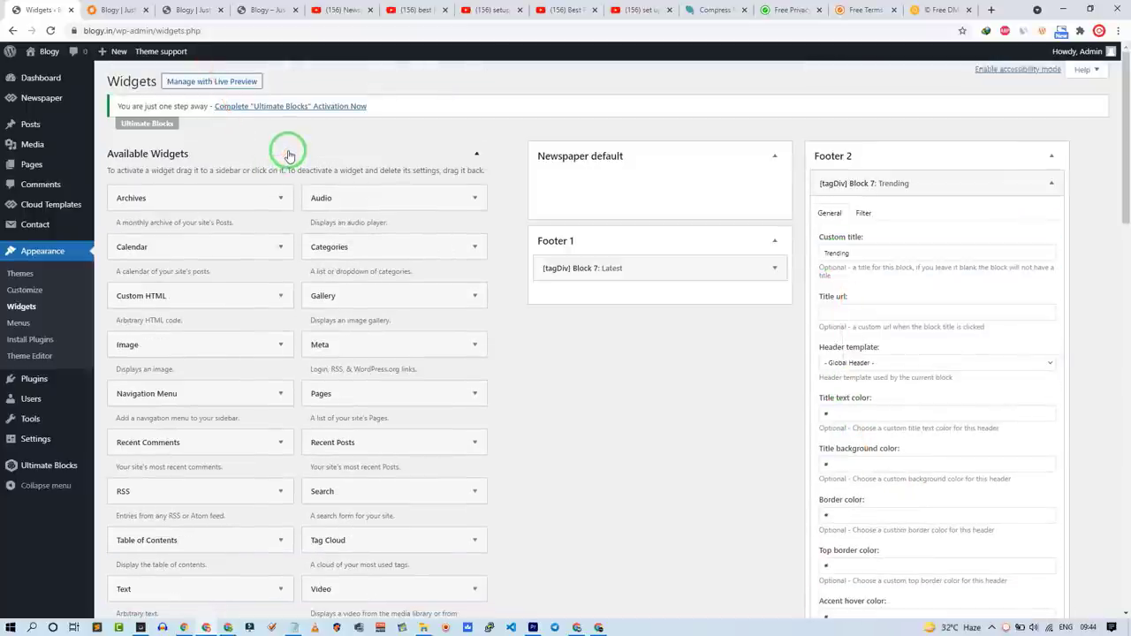
pyautogui.click(964, 180)
pyautogui.click(943, 268)
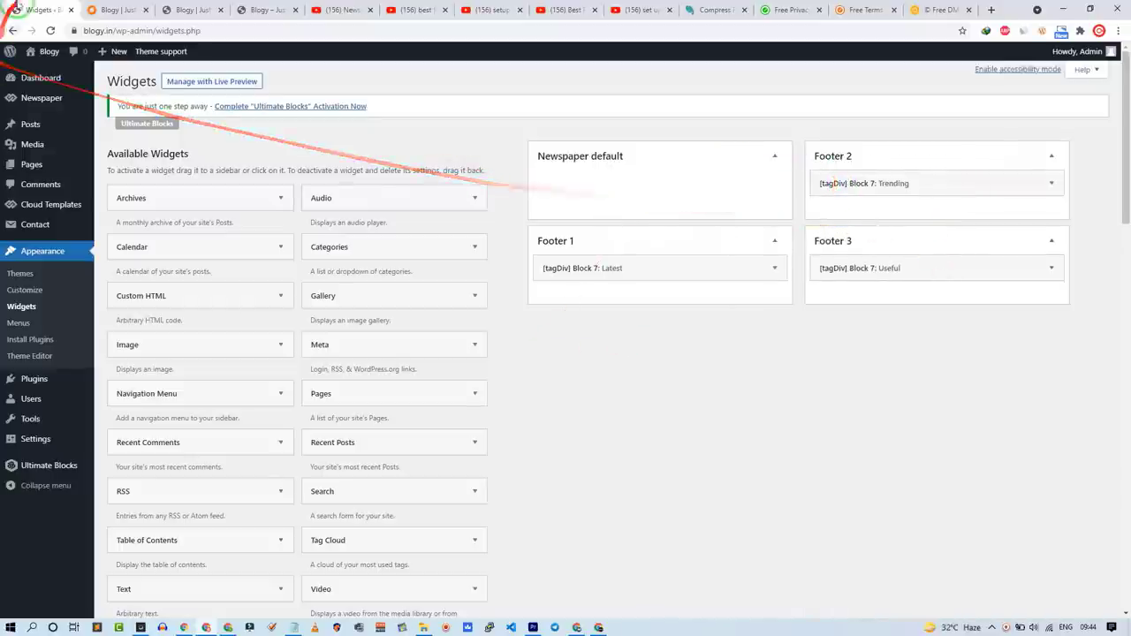
pyautogui.click(95, 9)
# Step: Check the live Blogy footer's Latest, Trending and Useful columns, then go back to Widgets
pyautogui.scroll(-15, 152, 254)
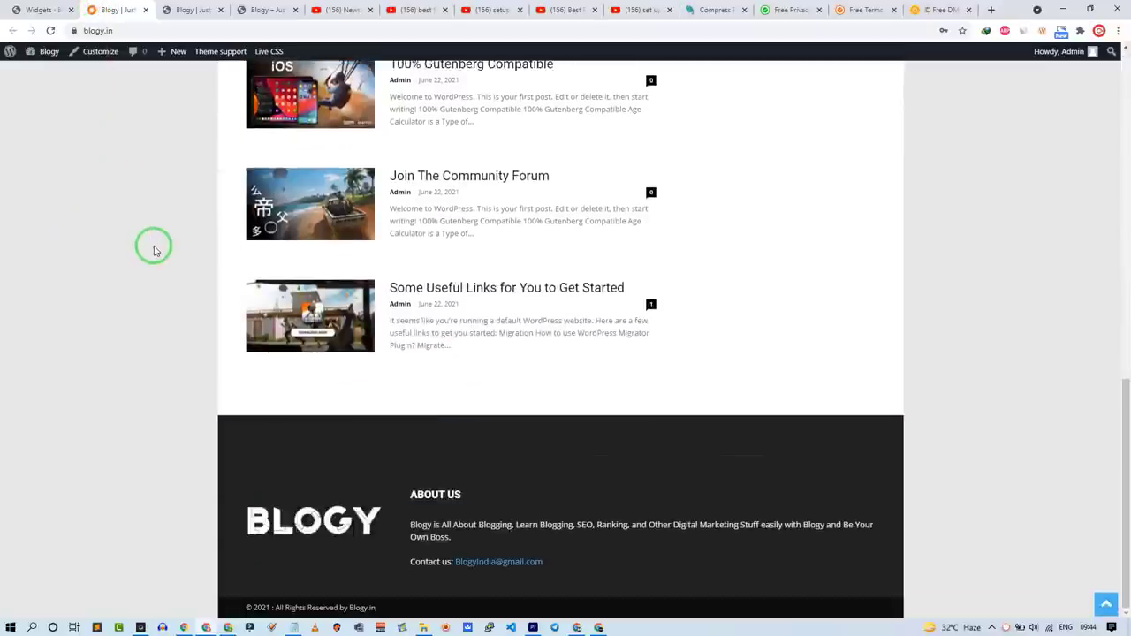
pyautogui.scroll(15, 95, 146)
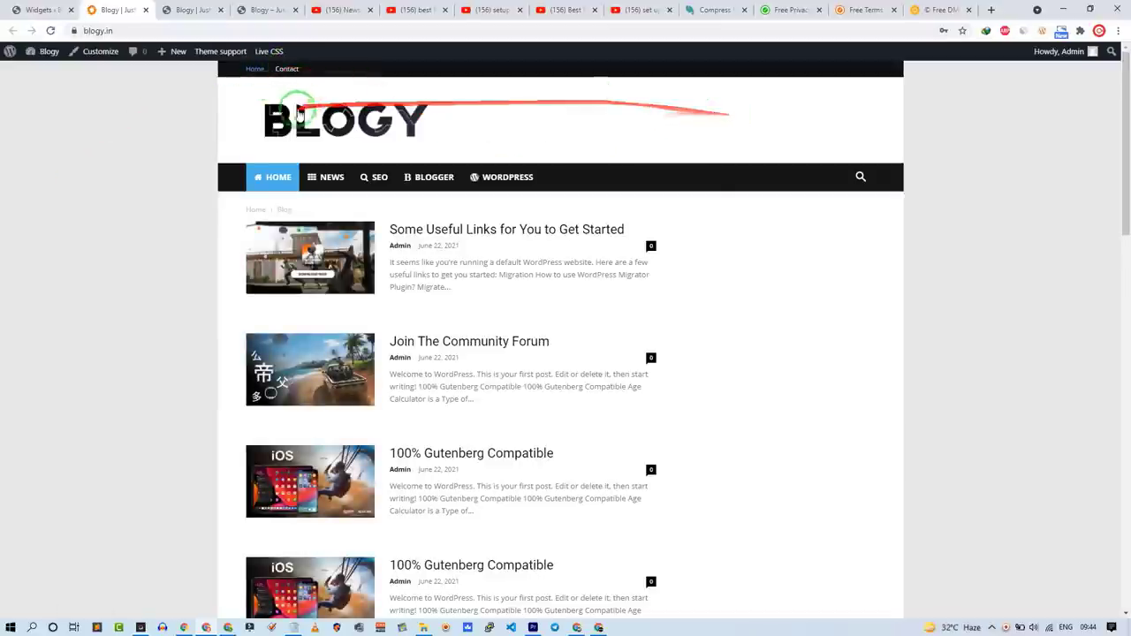
pyautogui.scroll(-10, 172, 268)
pyautogui.scroll(-5, 175, 270)
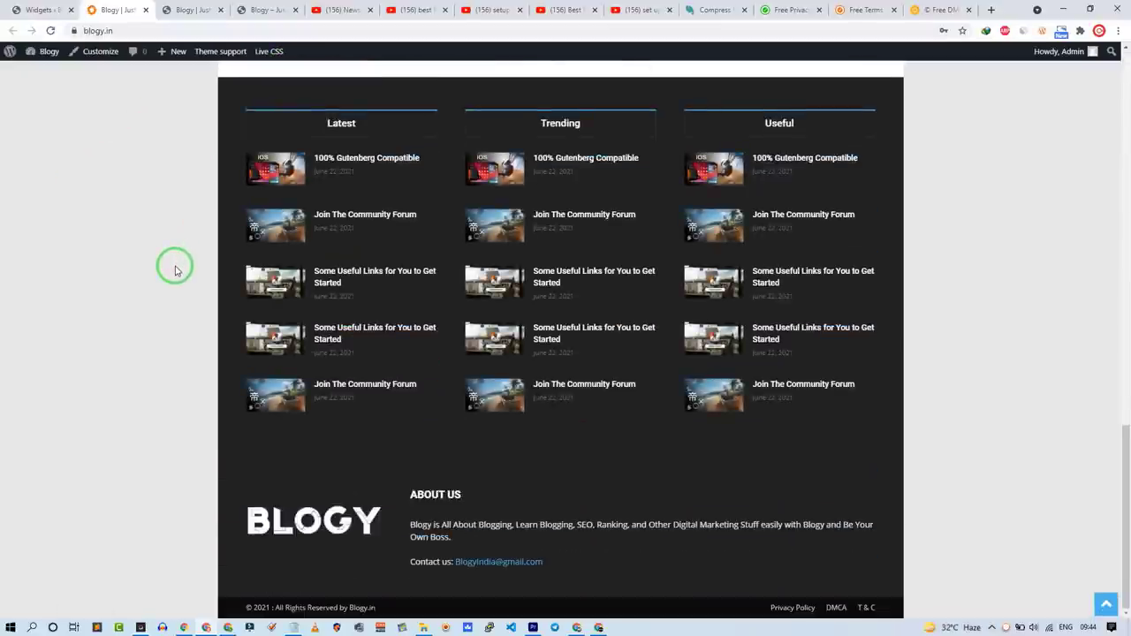
pyautogui.scroll(10, 172, 265)
pyautogui.click(44, 10)
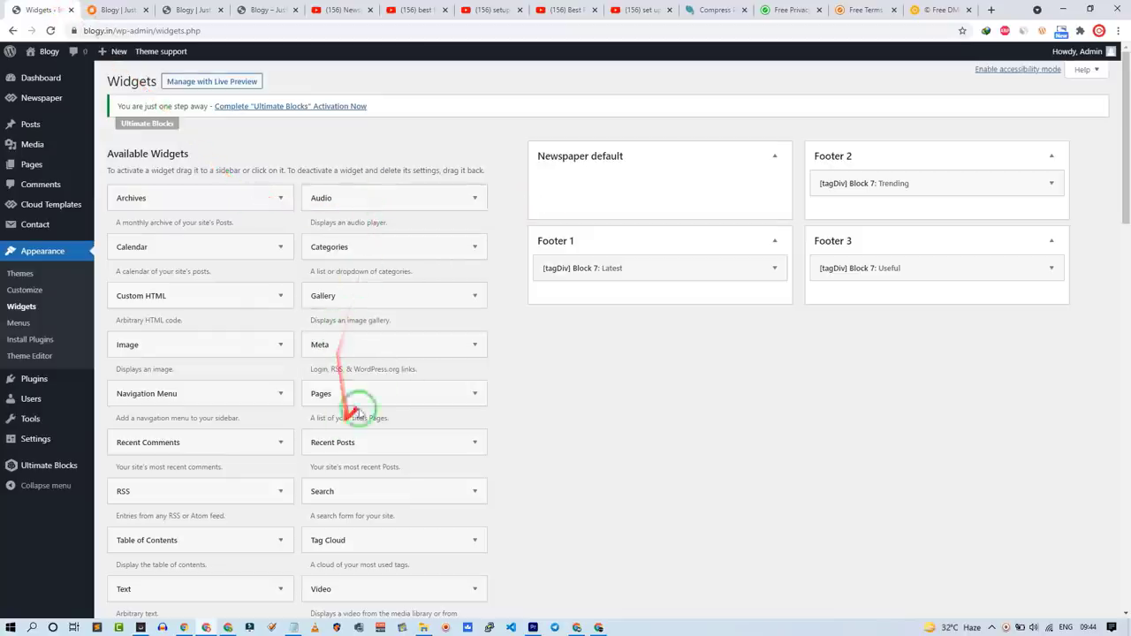
# Step: Expand the [tagDiv] Block 7 widget, then scroll through the live Blogy homepage
pyautogui.scroll(-5, 412, 375)
pyautogui.click(397, 358)
pyautogui.click(115, 10)
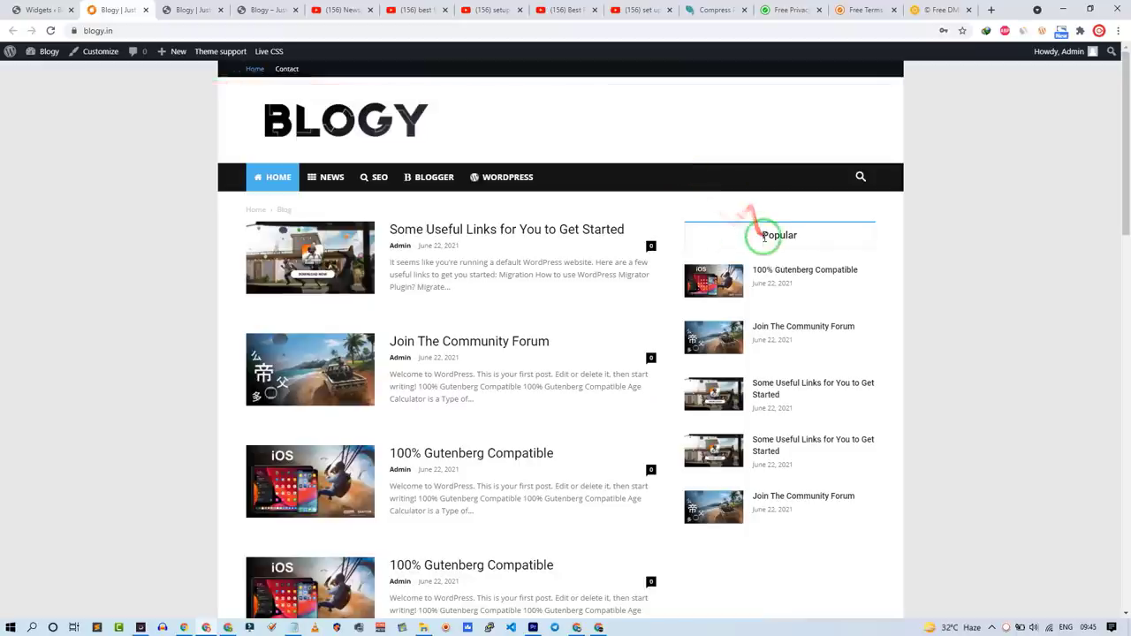
pyautogui.scroll(-10, 732, 309)
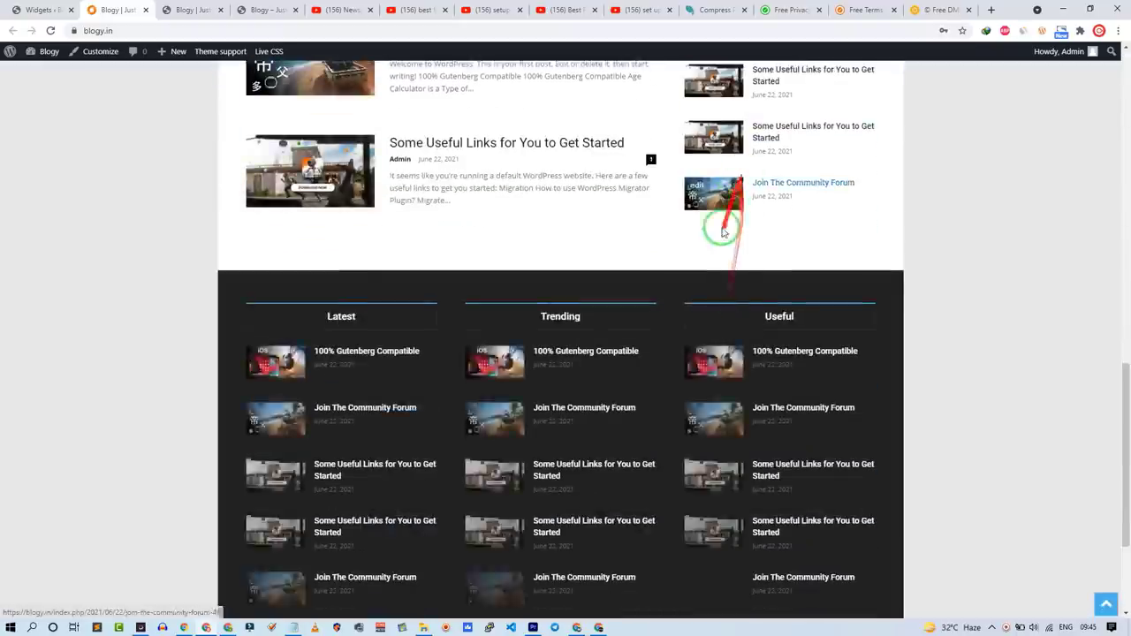
pyautogui.scroll(5, 723, 239)
pyautogui.scroll(5, 721, 235)
pyautogui.scroll(-10, 714, 263)
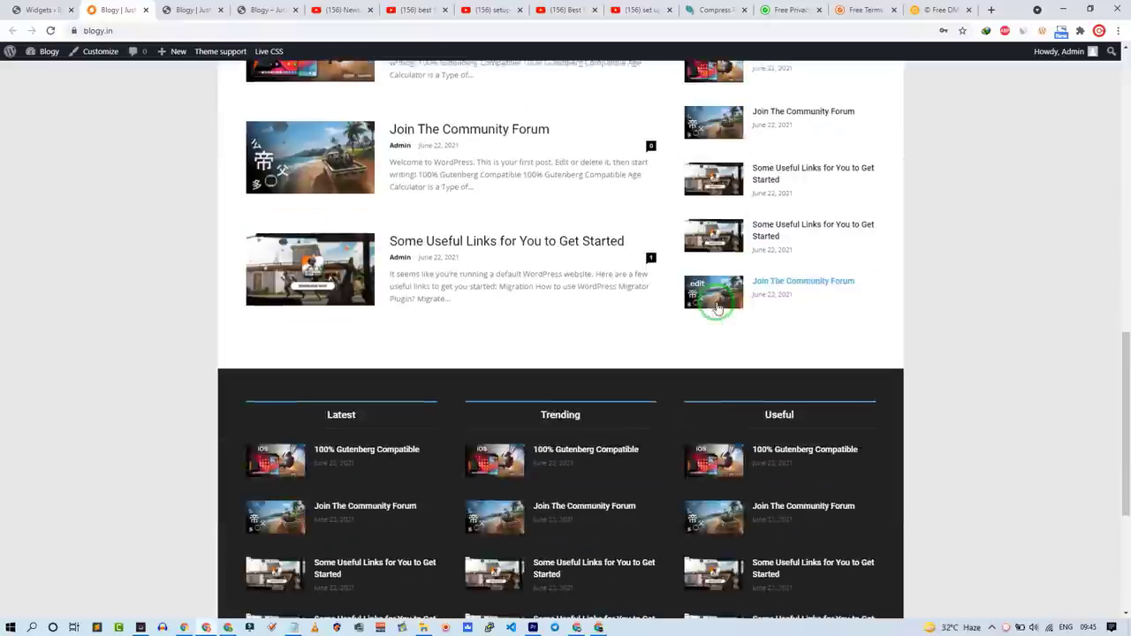
pyautogui.scroll(10, 379, 245)
# Step: Recheck the homepage's Popular sidebar listing five recent posts beside the main post list
pyautogui.click(40, 9)
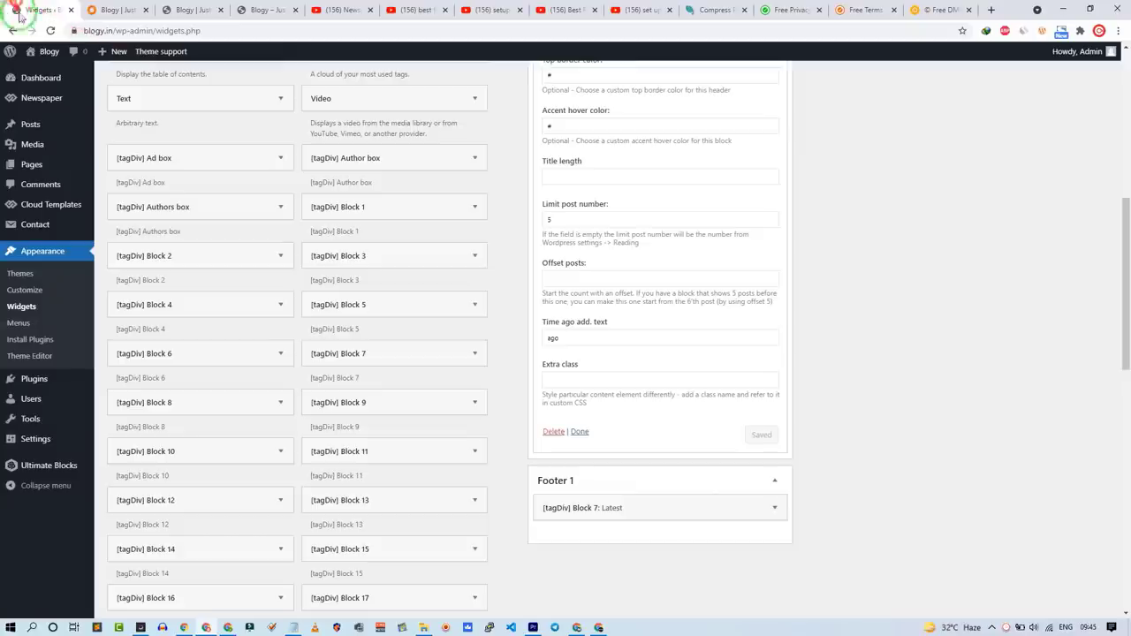
pyautogui.moveTo(38, 99)
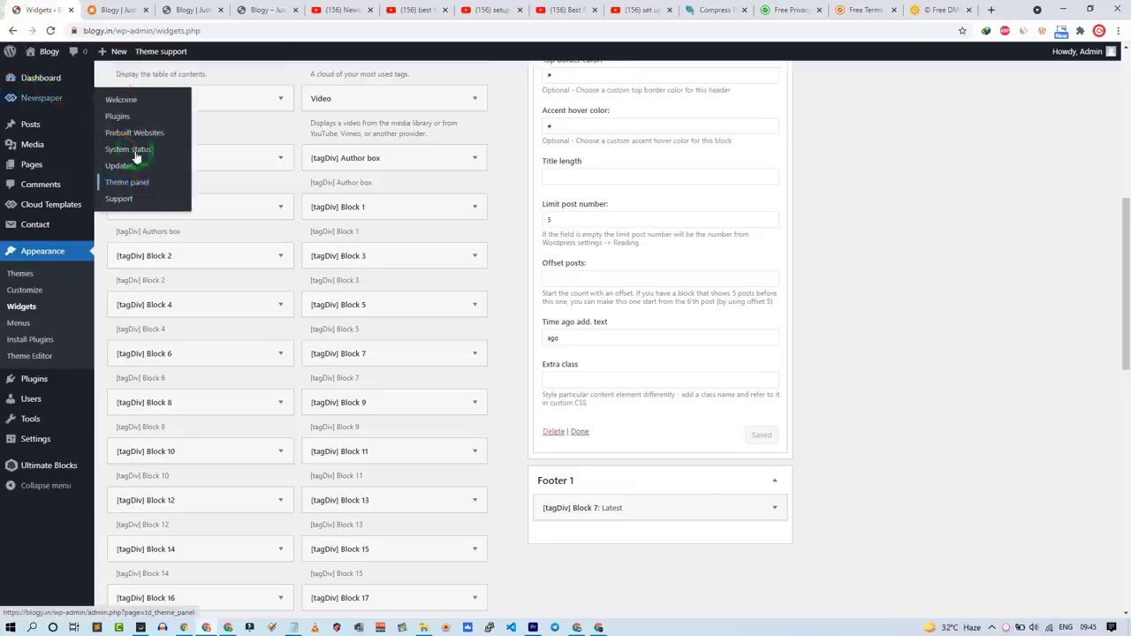
pyautogui.click(120, 10)
pyautogui.scroll(2, 560, 253)
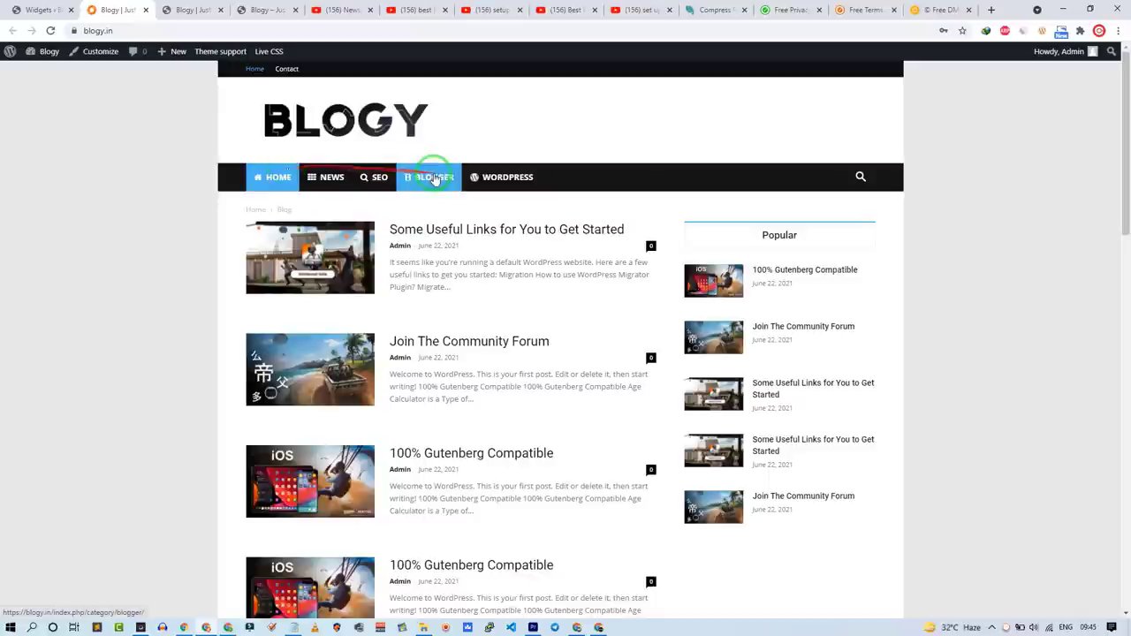
pyautogui.scroll(-10, 97, 188)
pyautogui.scroll(15, 105, 188)
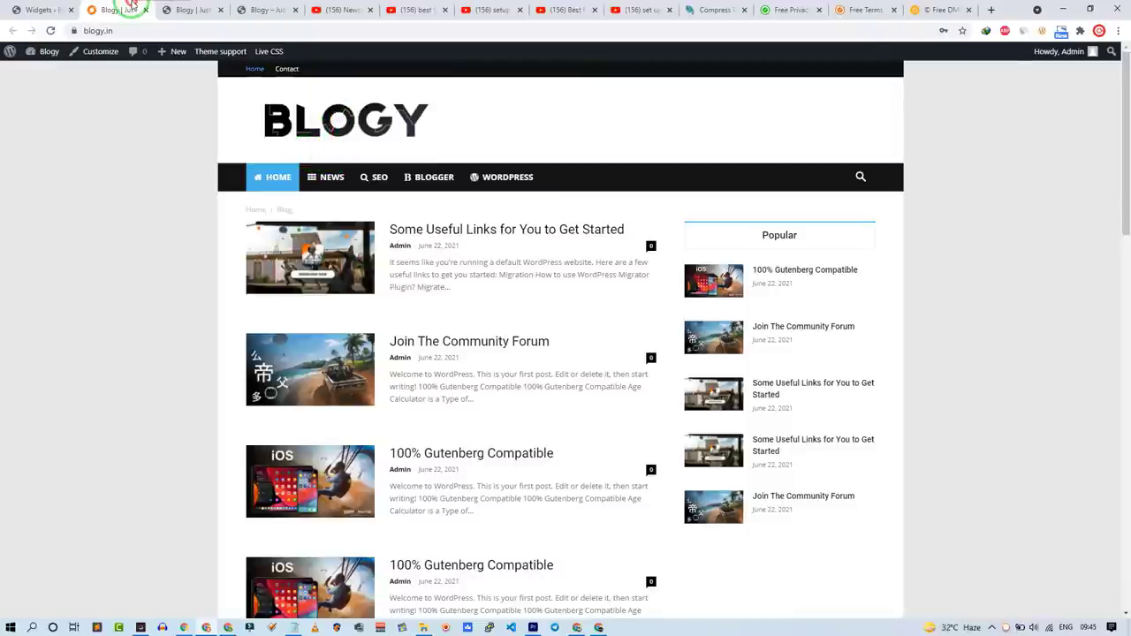
# Step: Paste the custom logo CSS into the Live CSS editor, toggling it to compare
pyautogui.click(269, 53)
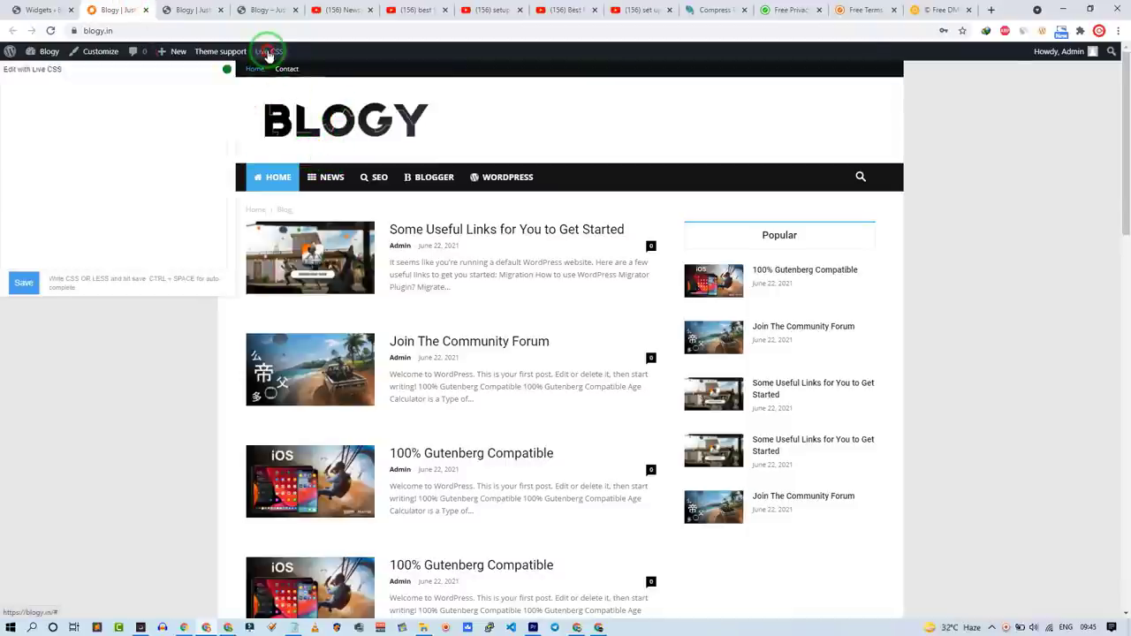
pyautogui.hotkey('ctrl', 'v')
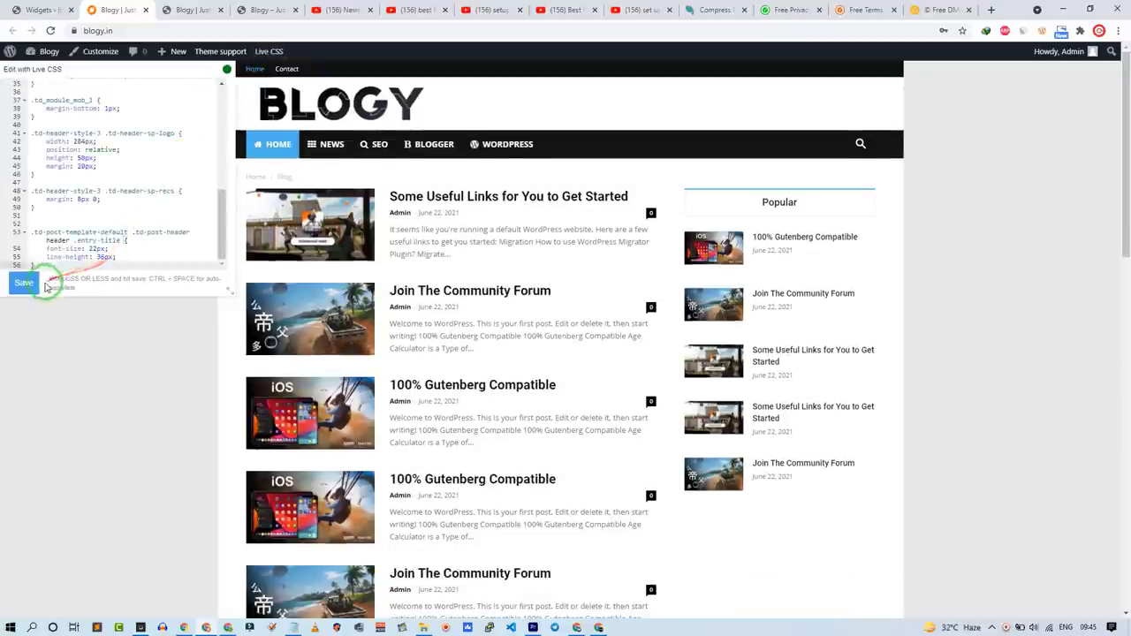
pyautogui.hotkey('ctrl', 'a')
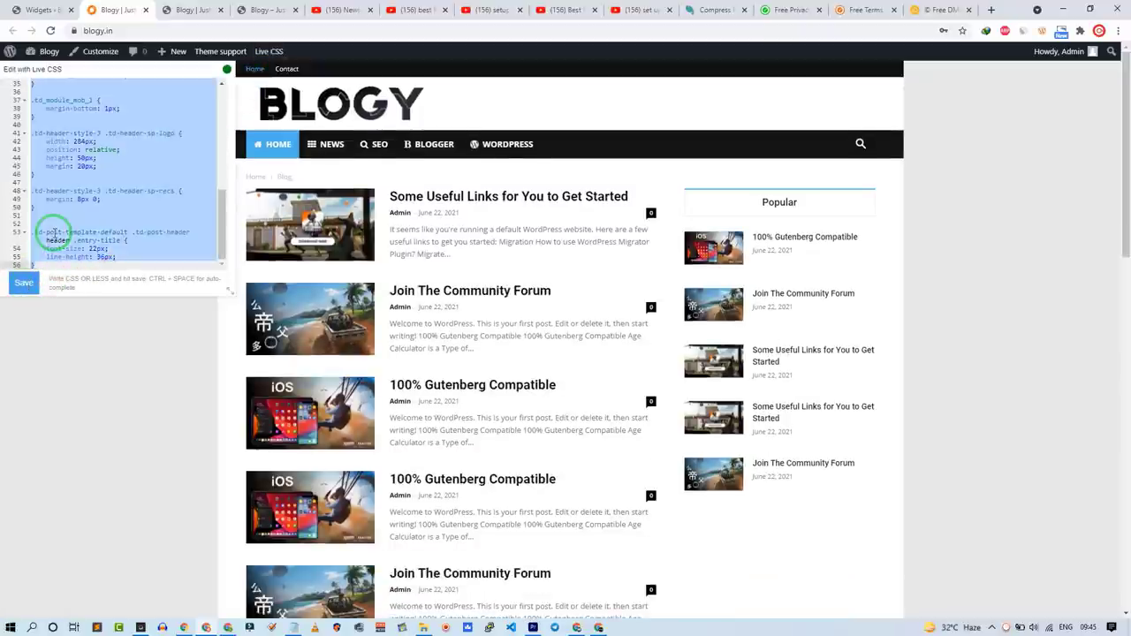
pyautogui.press('BackSpace')
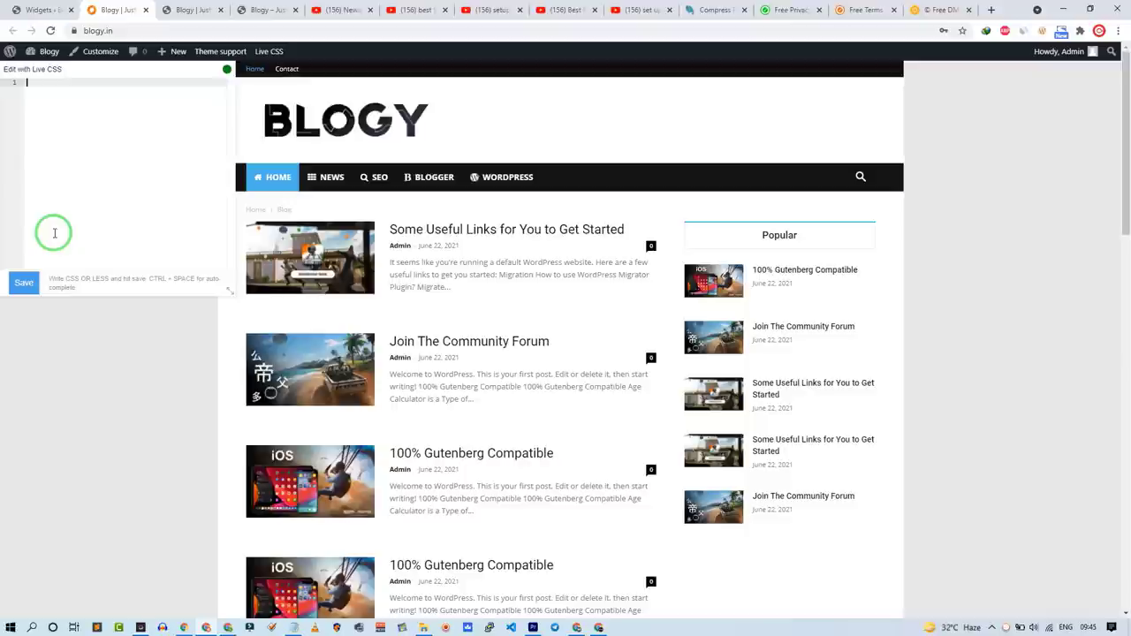
pyautogui.hotkey('ctrl', 'v')
pyautogui.hotkey('ctrl', 'z')
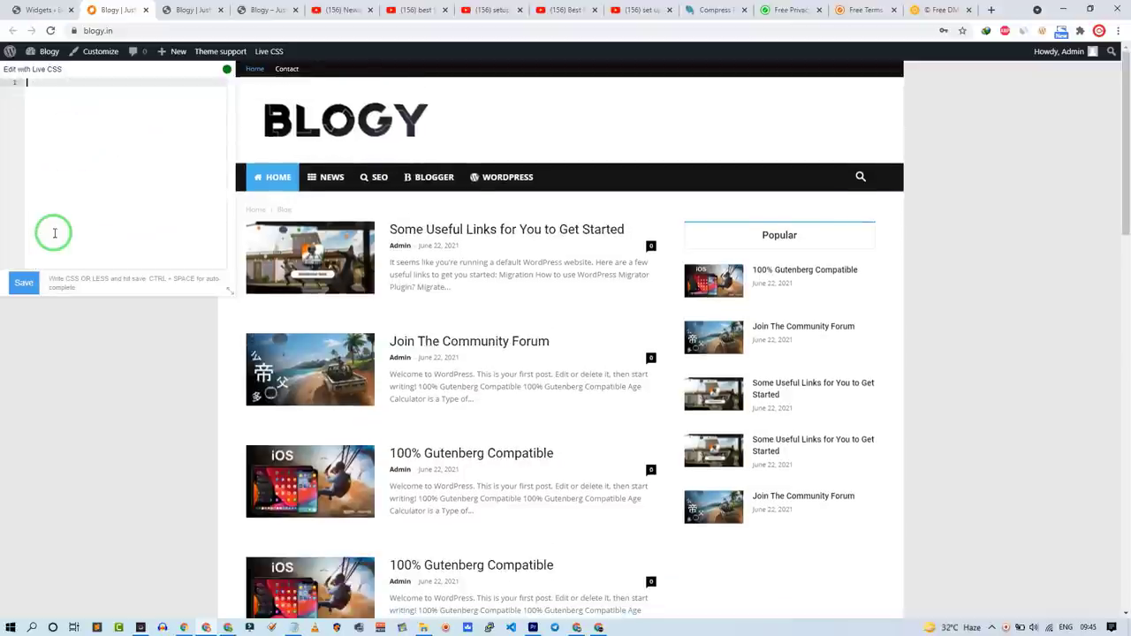
pyautogui.hotkey('ctrl', 'v')
pyautogui.hotkey('ctrl', 'z')
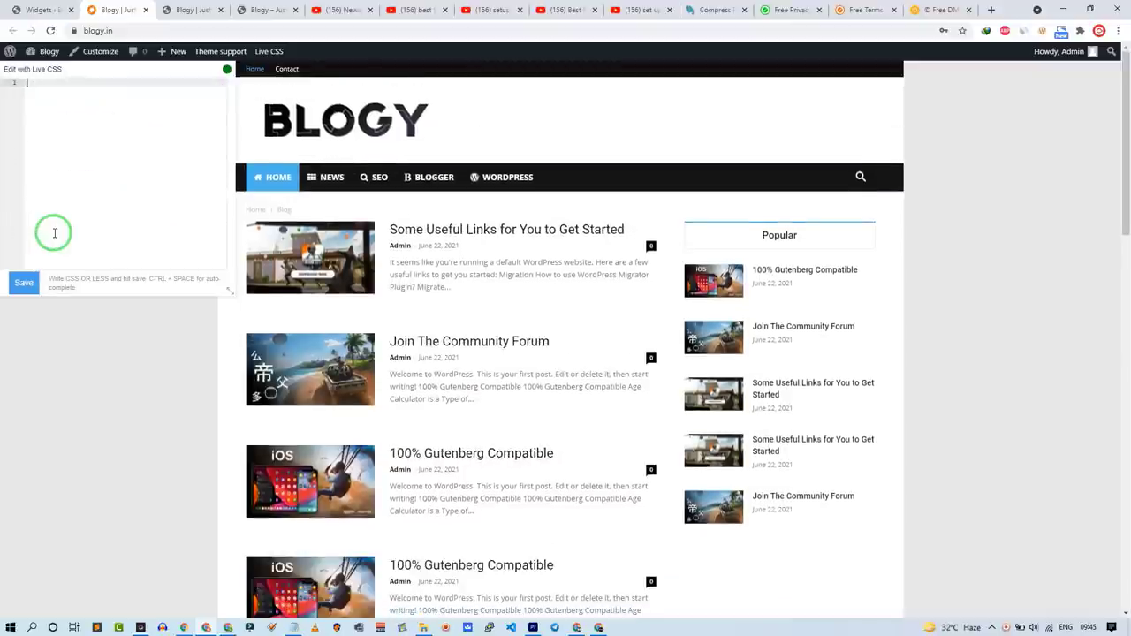
pyautogui.hotkey('ctrl', 'v')
pyautogui.hotkey('ctrl', 'z')
pyautogui.hotkey('ctrl', 'v')
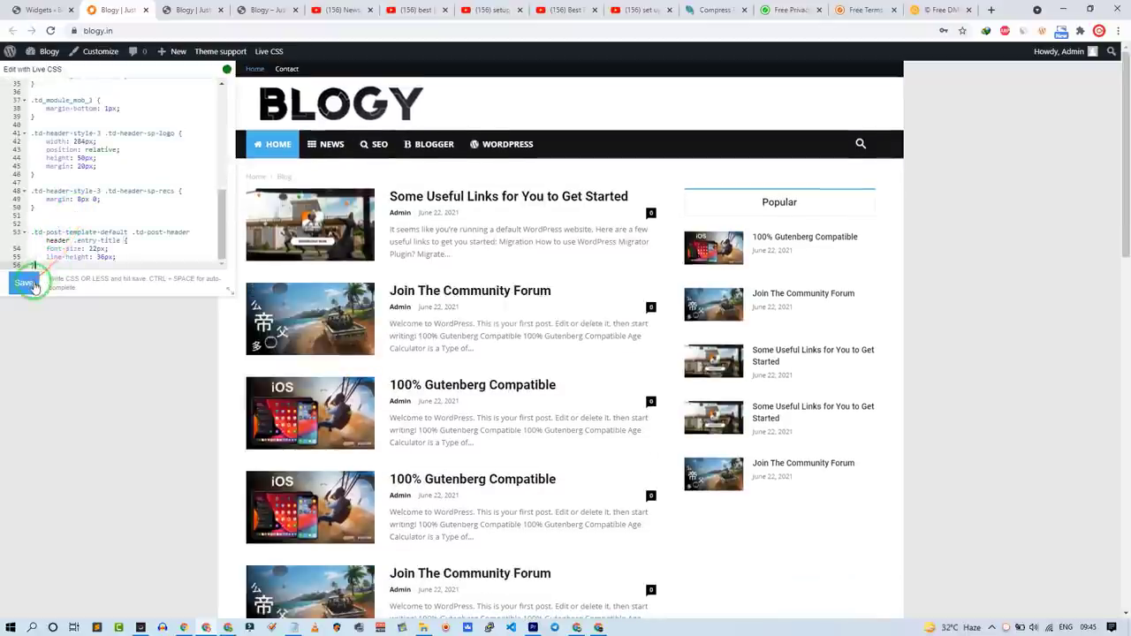
# Step: Save the custom CSS and check the smaller BLOGY logo on the page
pyautogui.click(111, 404)
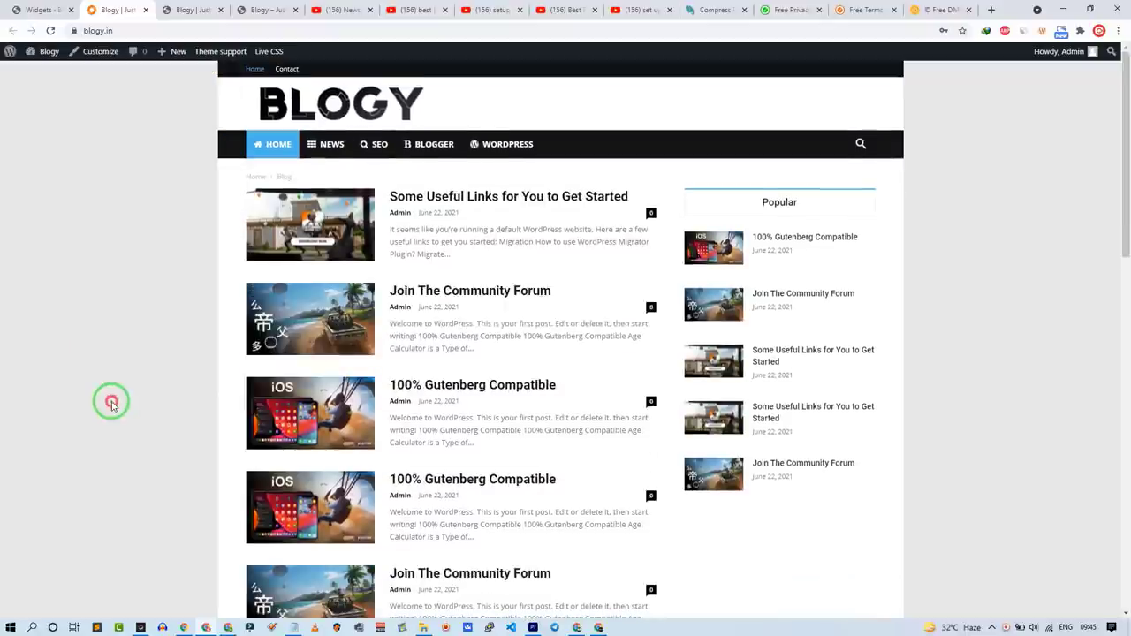
pyautogui.scroll(-10, 351, 253)
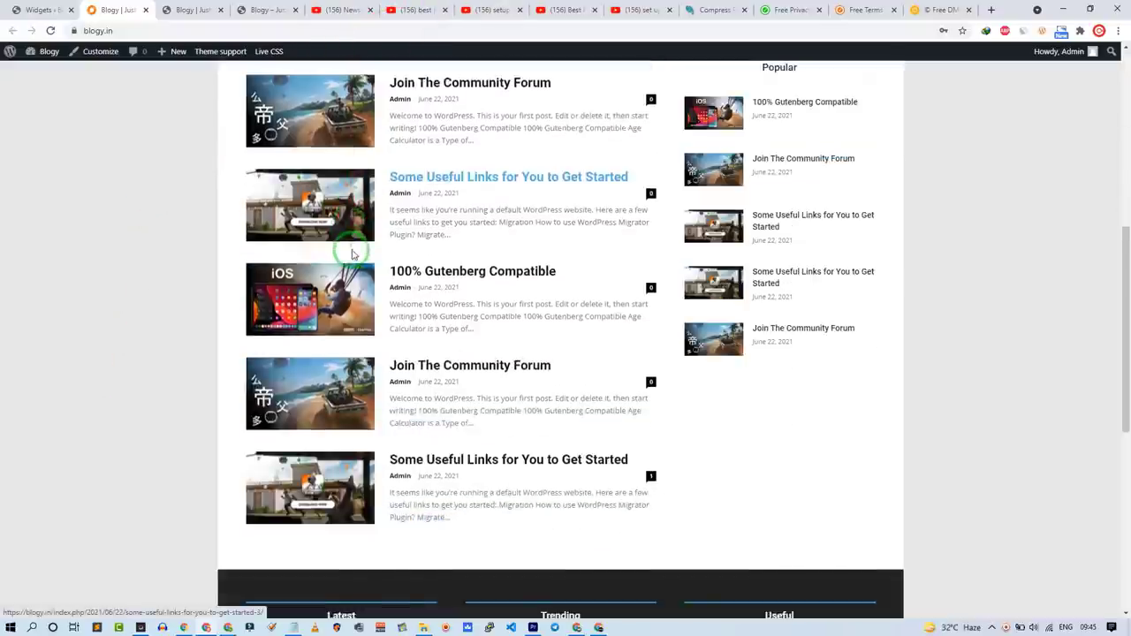
pyautogui.scroll(10, 353, 252)
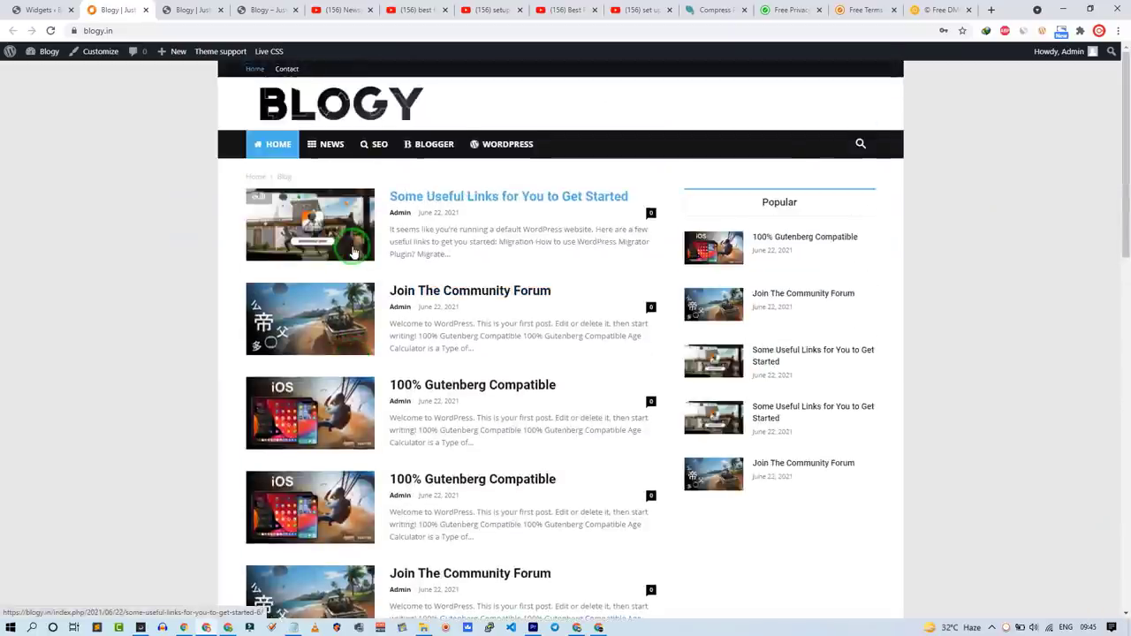
pyautogui.scroll(-10, 353, 244)
pyautogui.scroll(10, 353, 243)
pyautogui.click(431, 196)
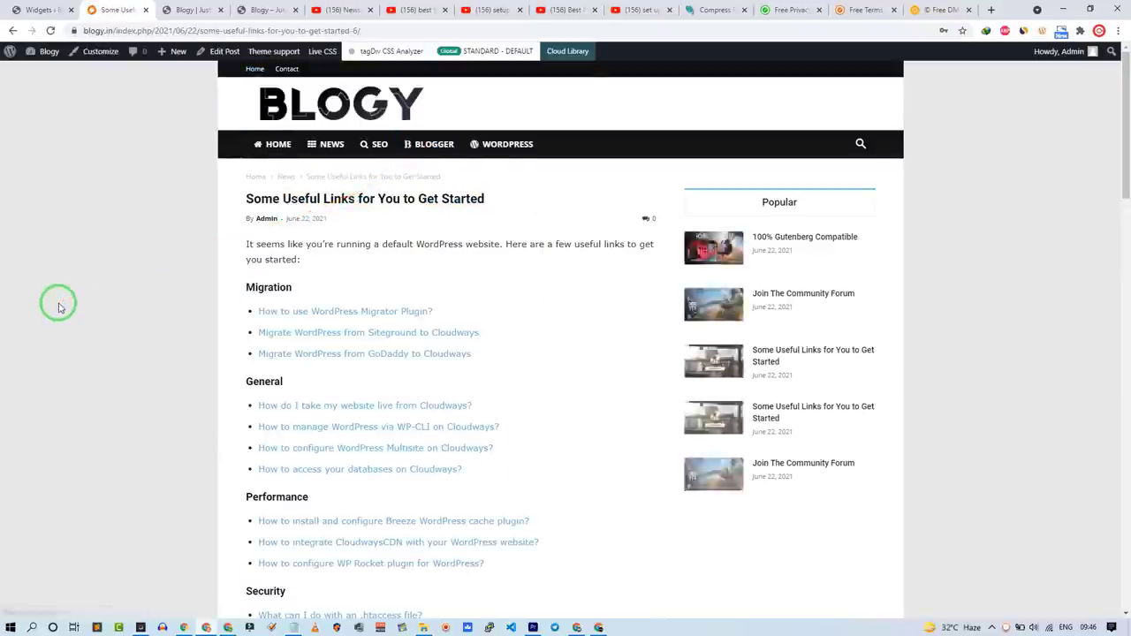
pyautogui.scroll(-5, 60, 306)
pyautogui.scroll(6, 58, 303)
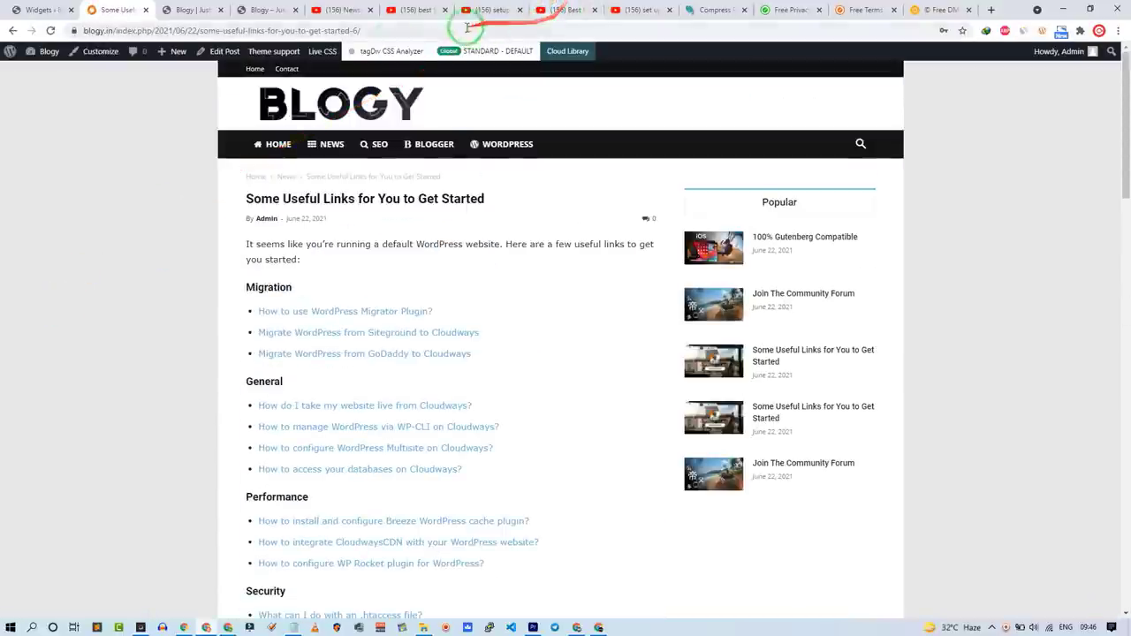
pyautogui.click(323, 51)
pyautogui.click(176, 167)
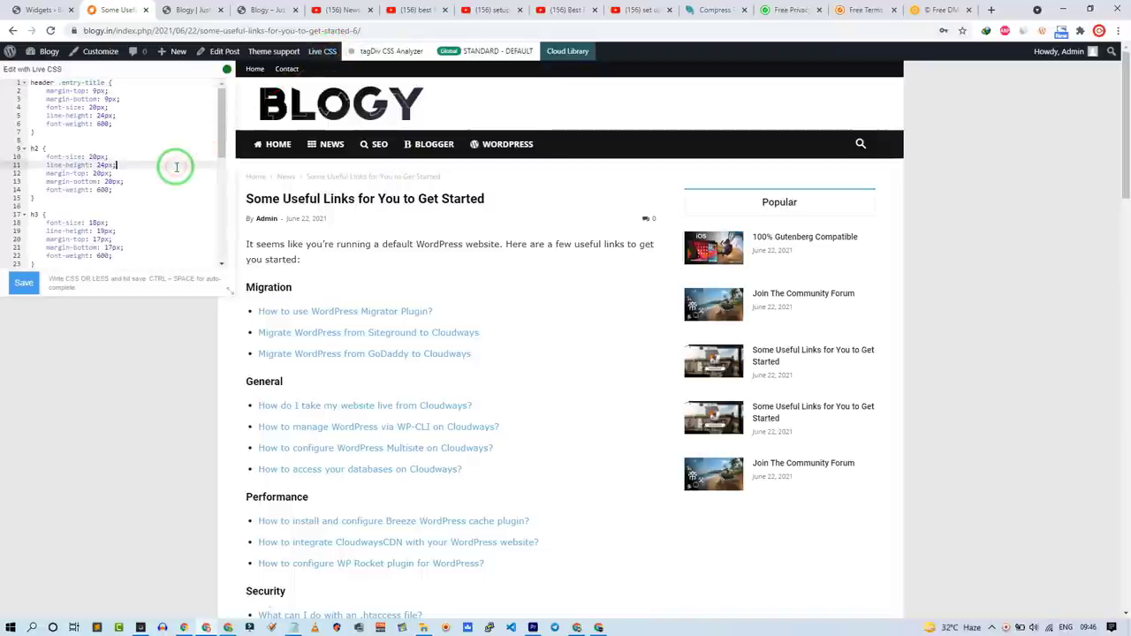
pyautogui.hotkey('ctrl', 'a')
pyautogui.press('BackSpace')
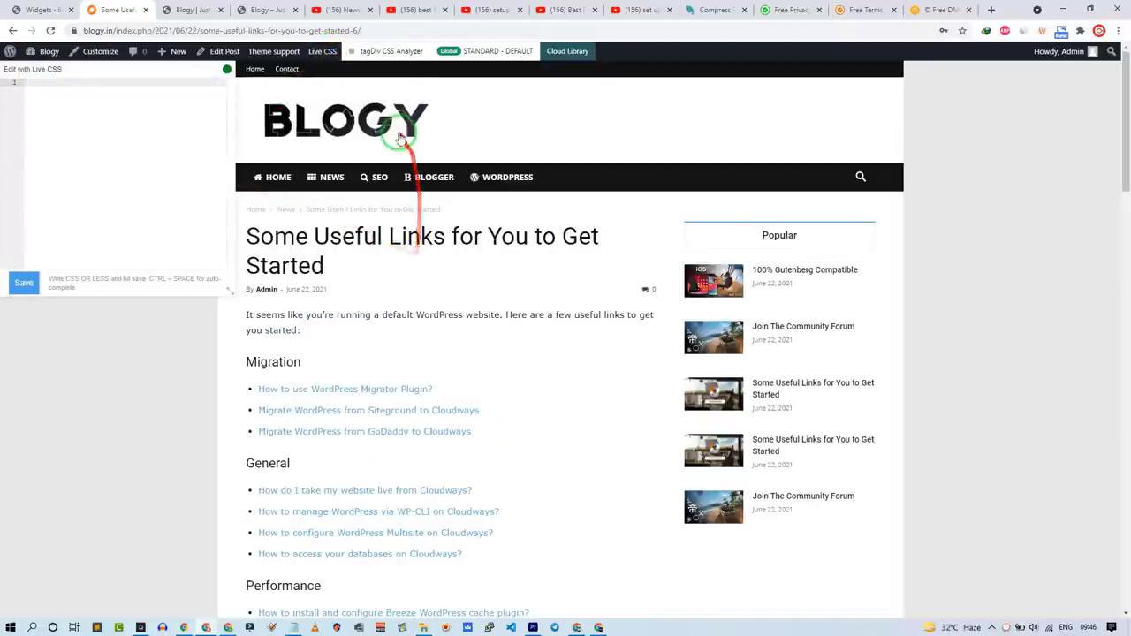
pyautogui.scroll(-5, 421, 276)
pyautogui.scroll(-10, 421, 276)
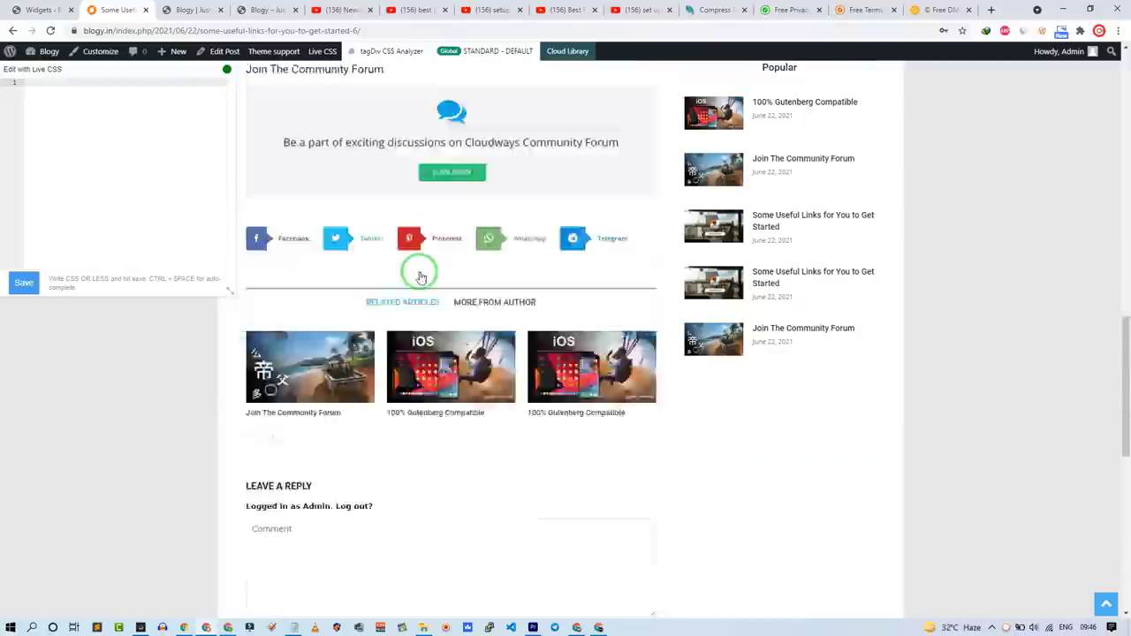
pyautogui.scroll(17, 421, 275)
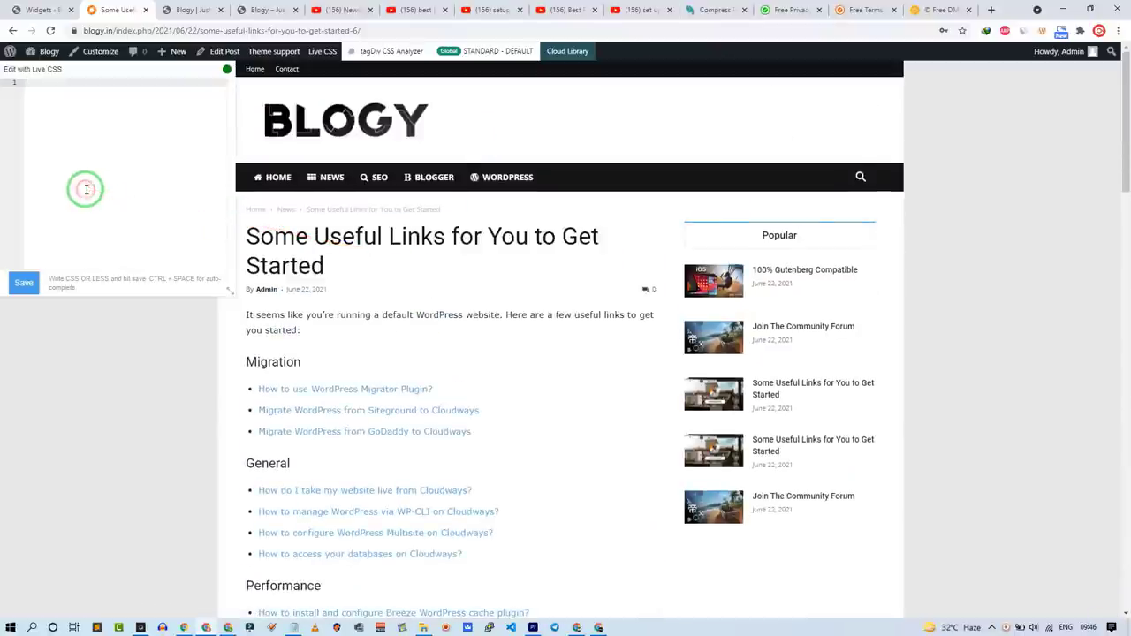
pyautogui.hotkey('ctrl', 'z')
pyautogui.click(526, 219)
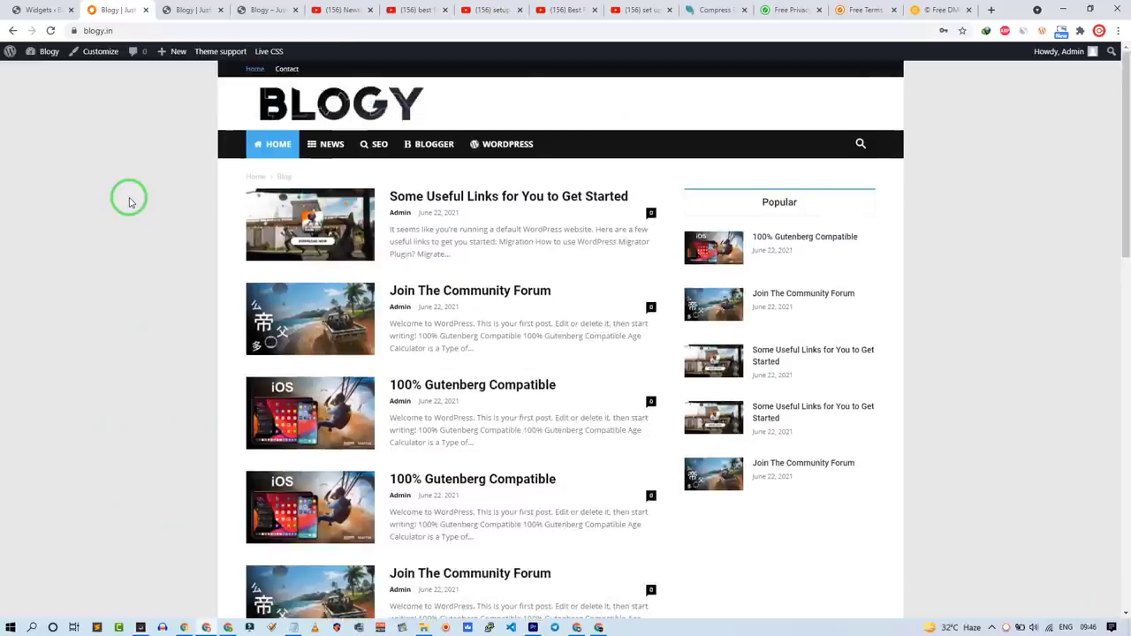
# Step: Look at the Customizer's Site Identity site-icon option, then view the live front page
pyautogui.middleClick(91, 55)
pyautogui.click(159, 13)
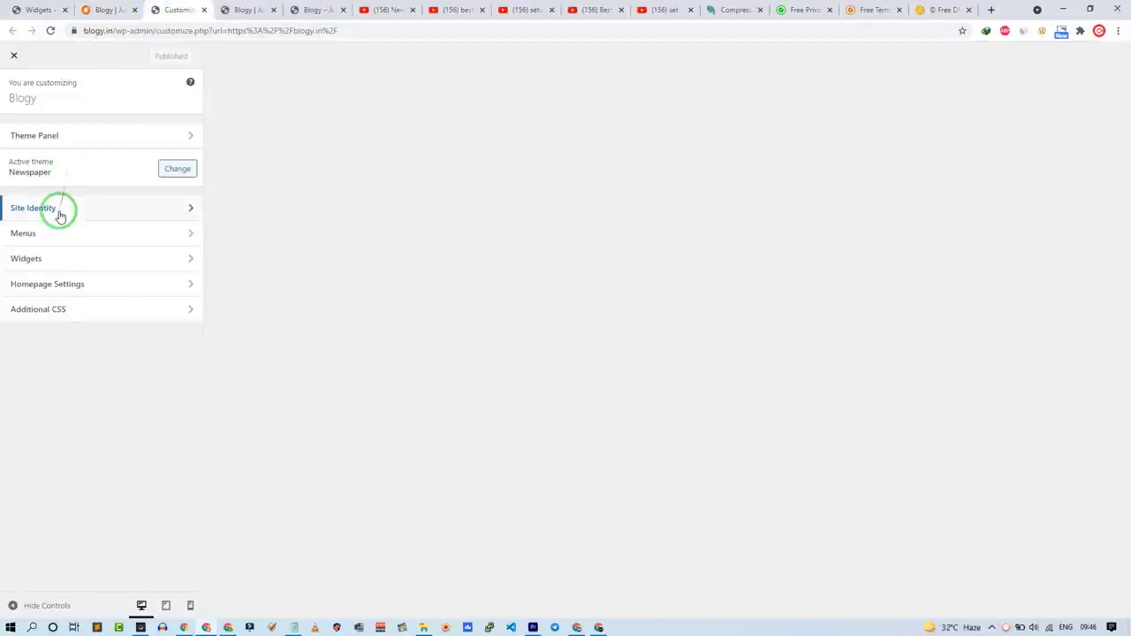
pyautogui.click(61, 216)
pyautogui.click(86, 295)
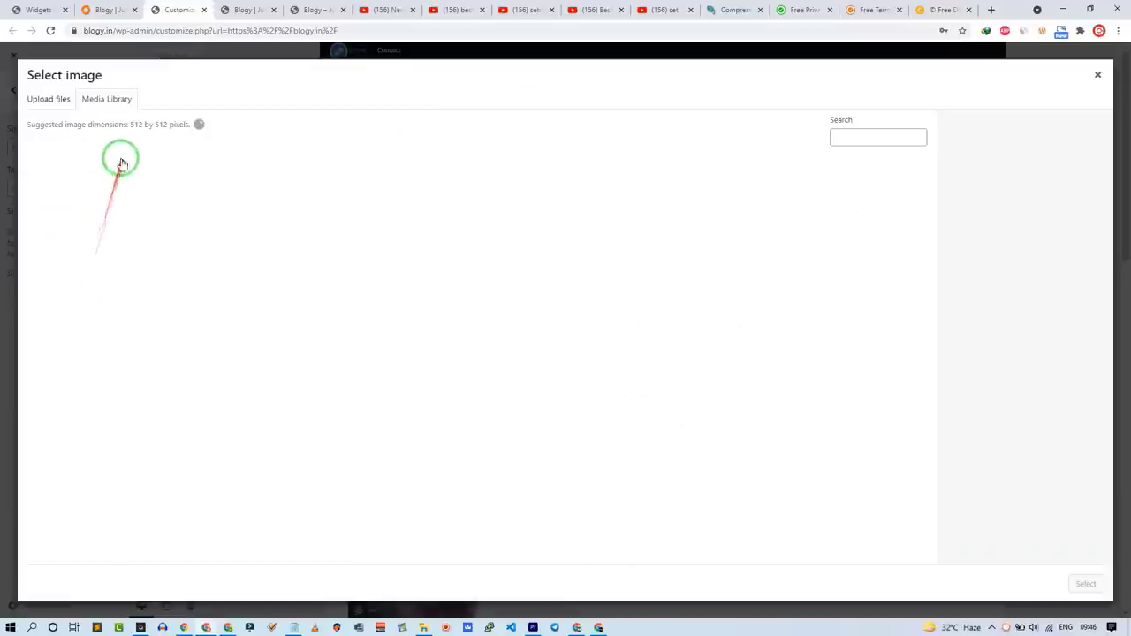
pyautogui.click(40, 10)
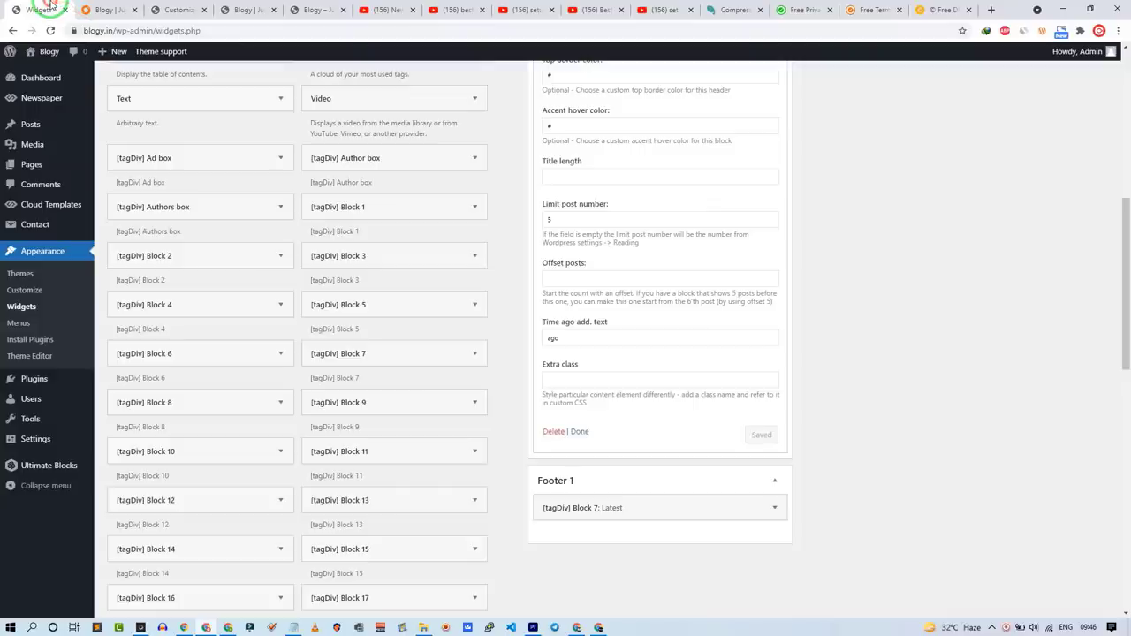
pyautogui.click(49, 50)
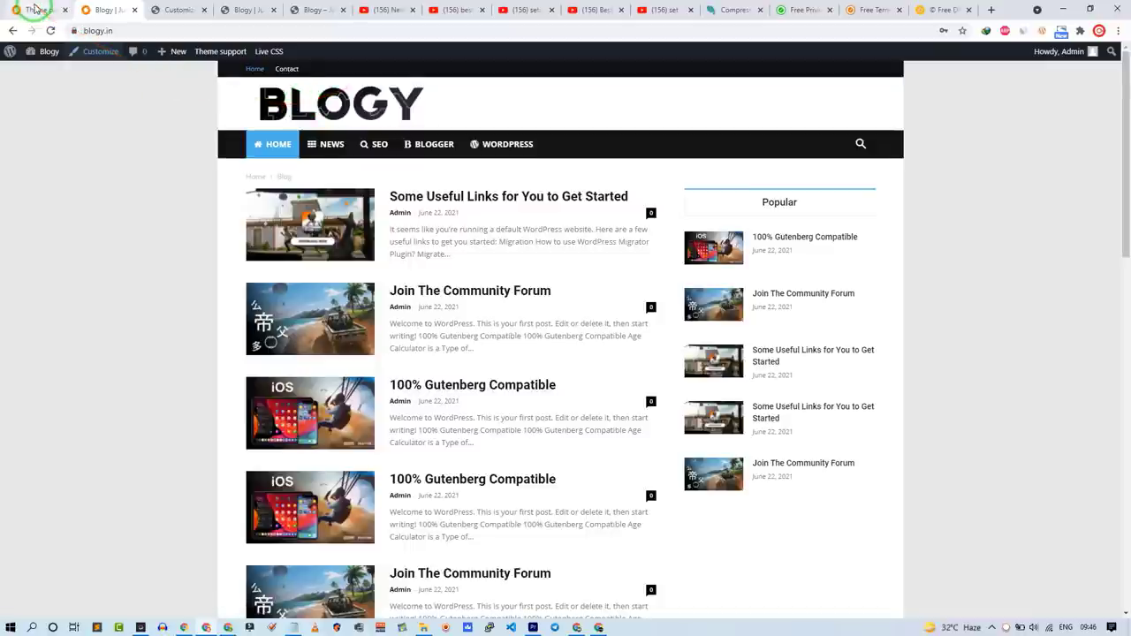
pyautogui.scroll(-3, 222, 172)
pyautogui.scroll(3, 267, 128)
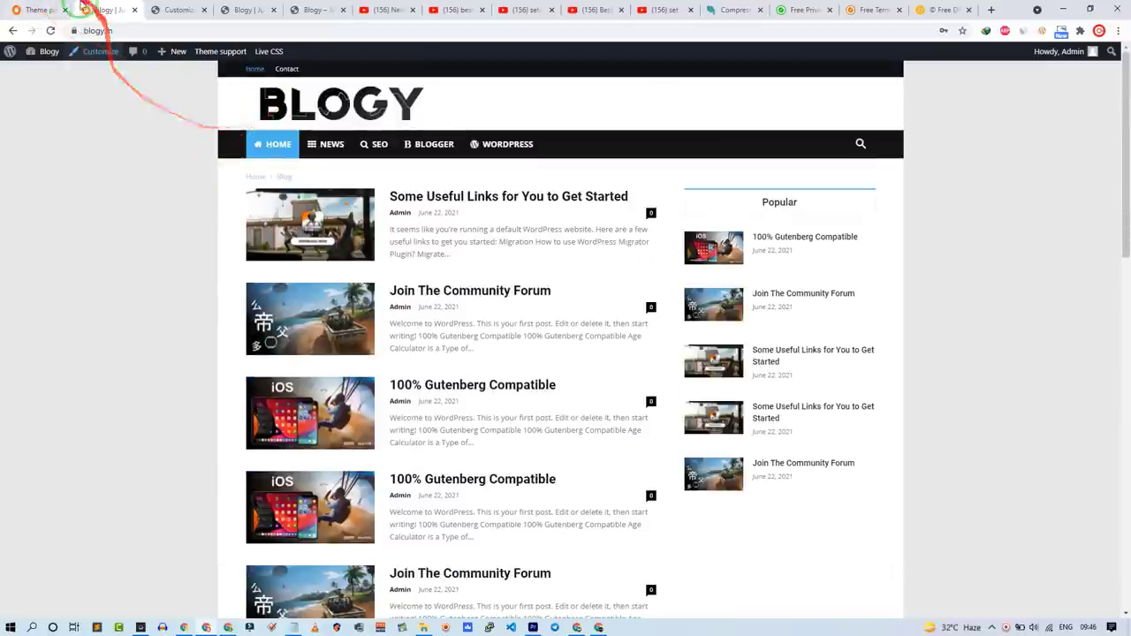
# Step: In the Newspaper theme panel, set the Main Menu's Sticky Menu to Always sticky
pyautogui.click(42, 8)
pyautogui.scroll(-4, 467, 361)
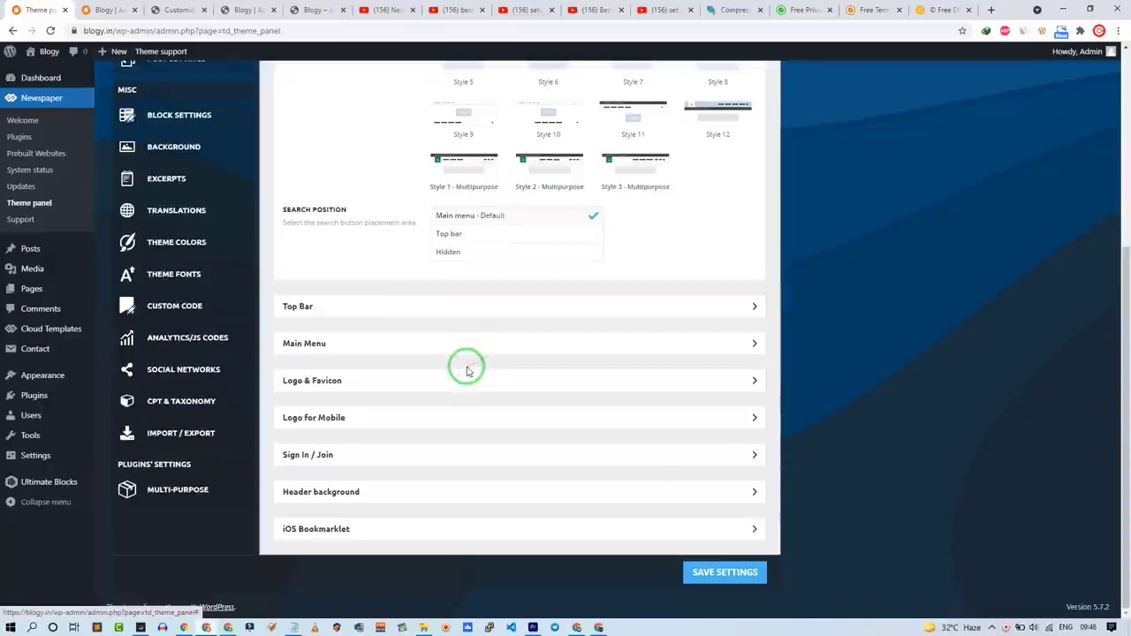
pyautogui.click(345, 348)
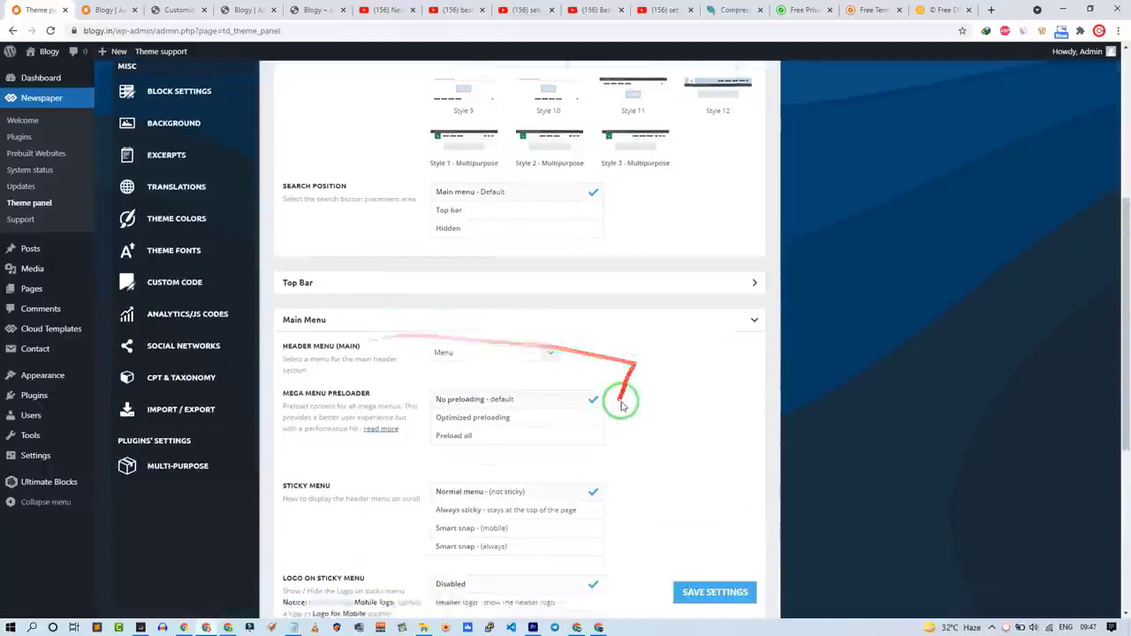
pyautogui.scroll(-3, 567, 356)
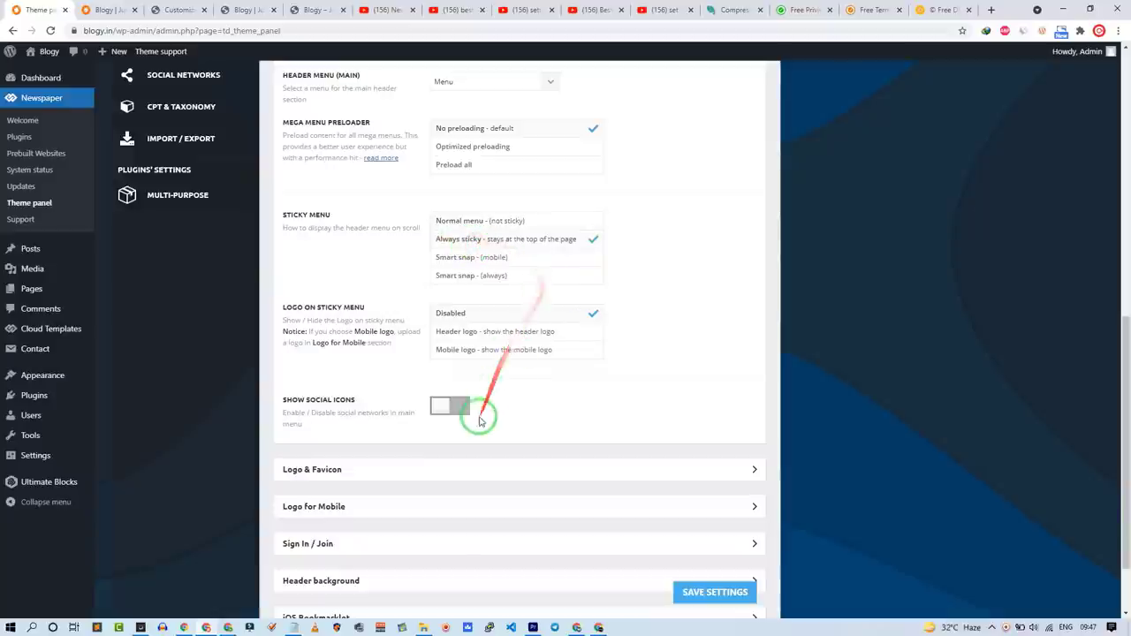
pyautogui.scroll(-1, 425, 424)
# Step: Set the orange Blogy-Logo-C image as the site logo and save the theme settings
pyautogui.click(377, 402)
pyautogui.click(490, 436)
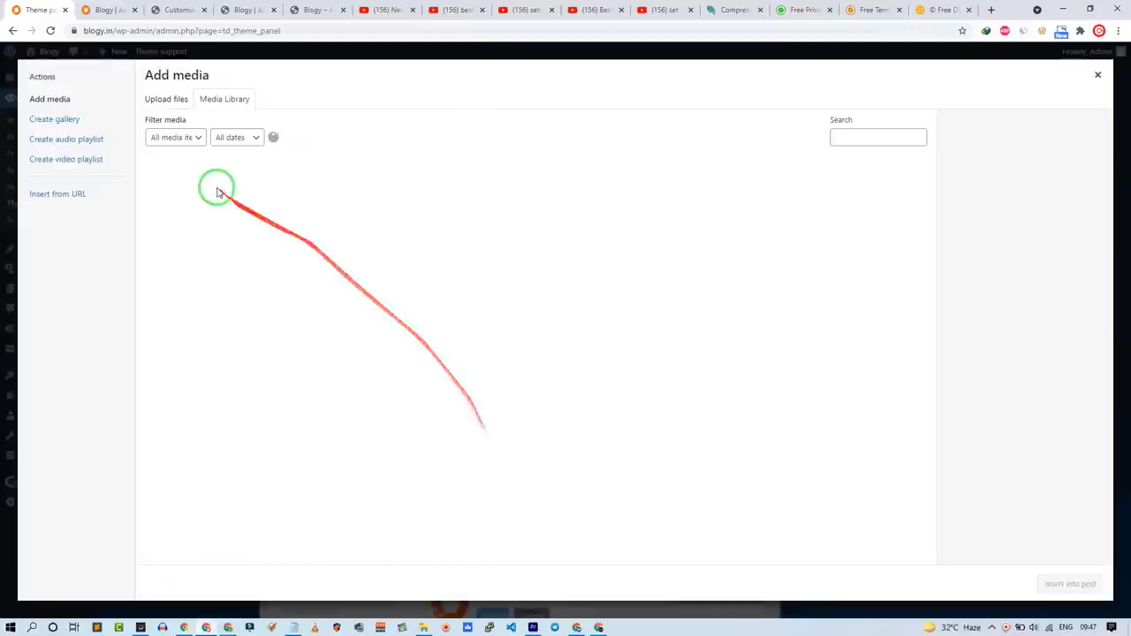
pyautogui.click(447, 189)
pyautogui.click(536, 196)
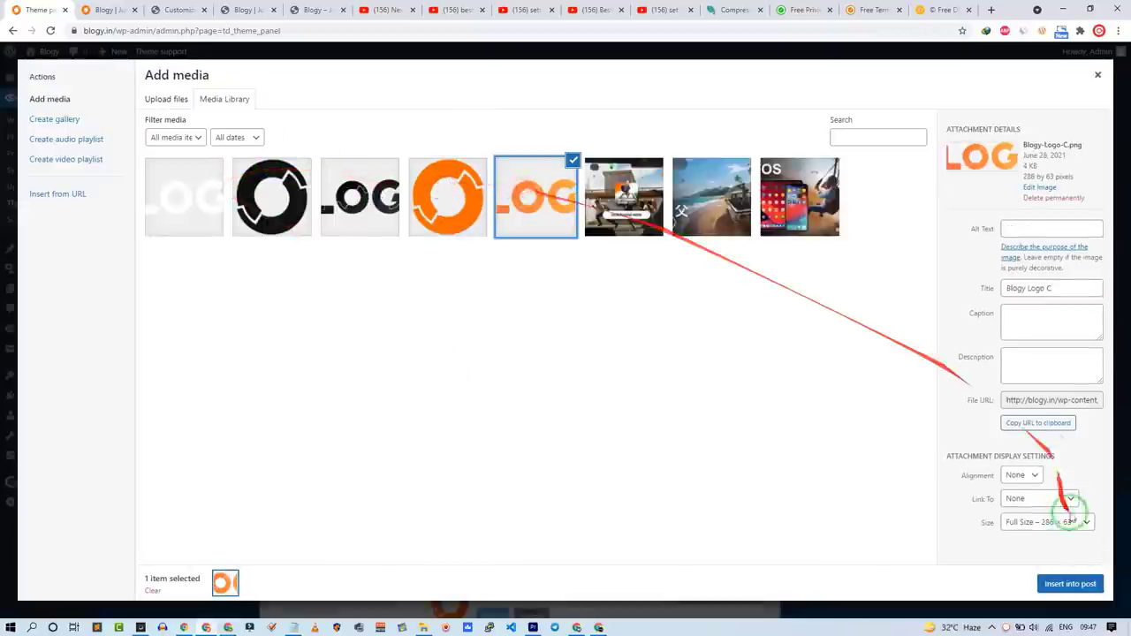
pyautogui.click(1077, 584)
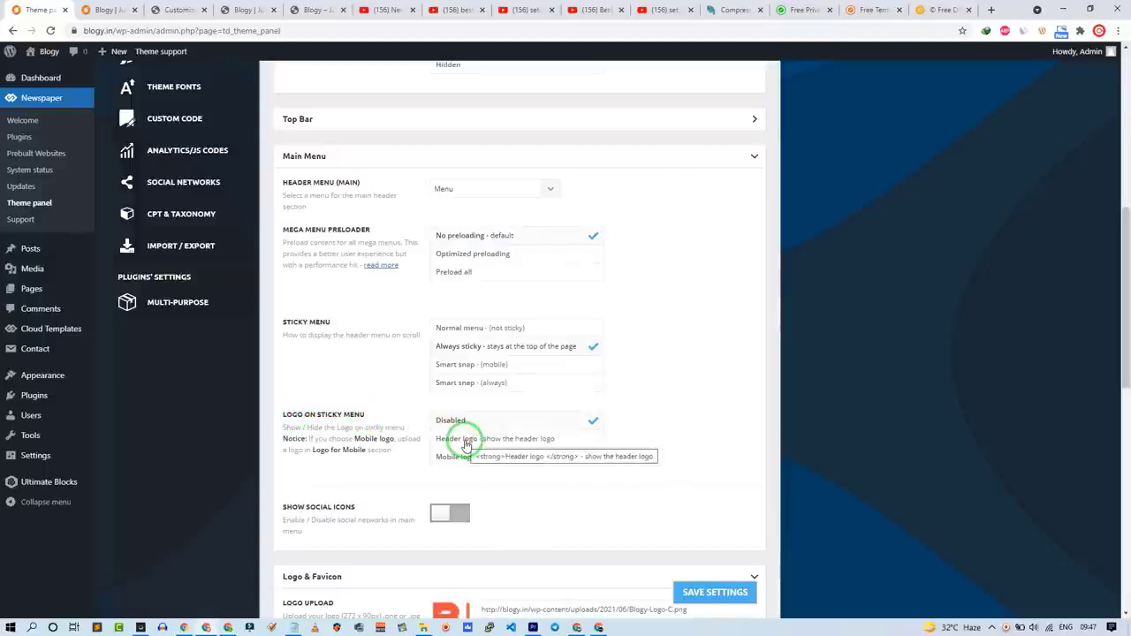
pyautogui.scroll(-9, 687, 497)
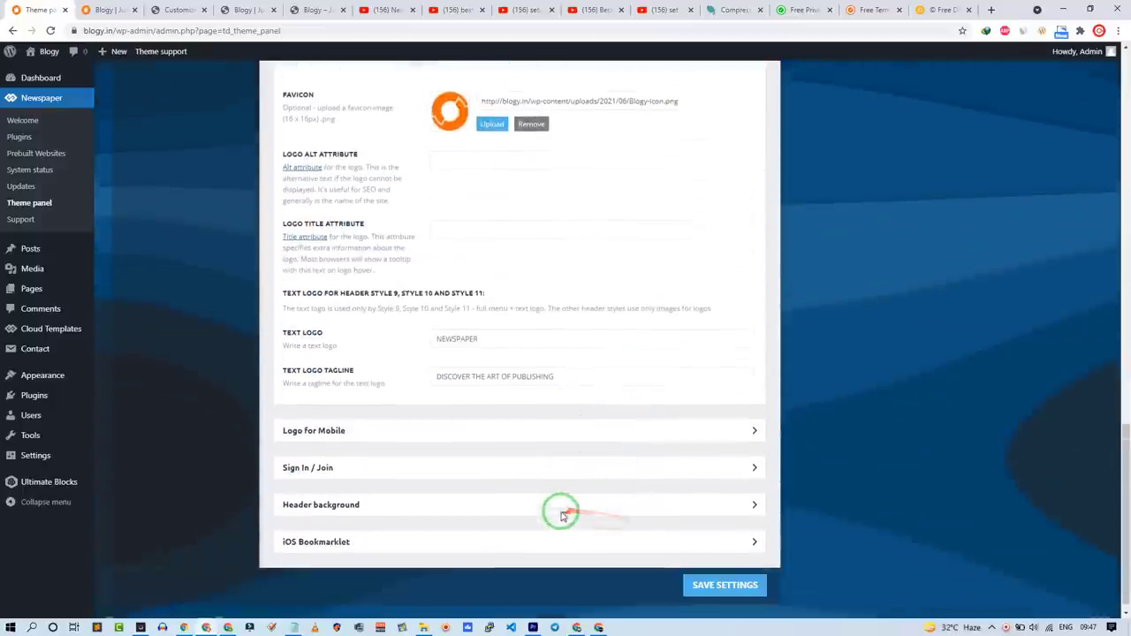
pyautogui.click(739, 572)
pyautogui.click(104, 9)
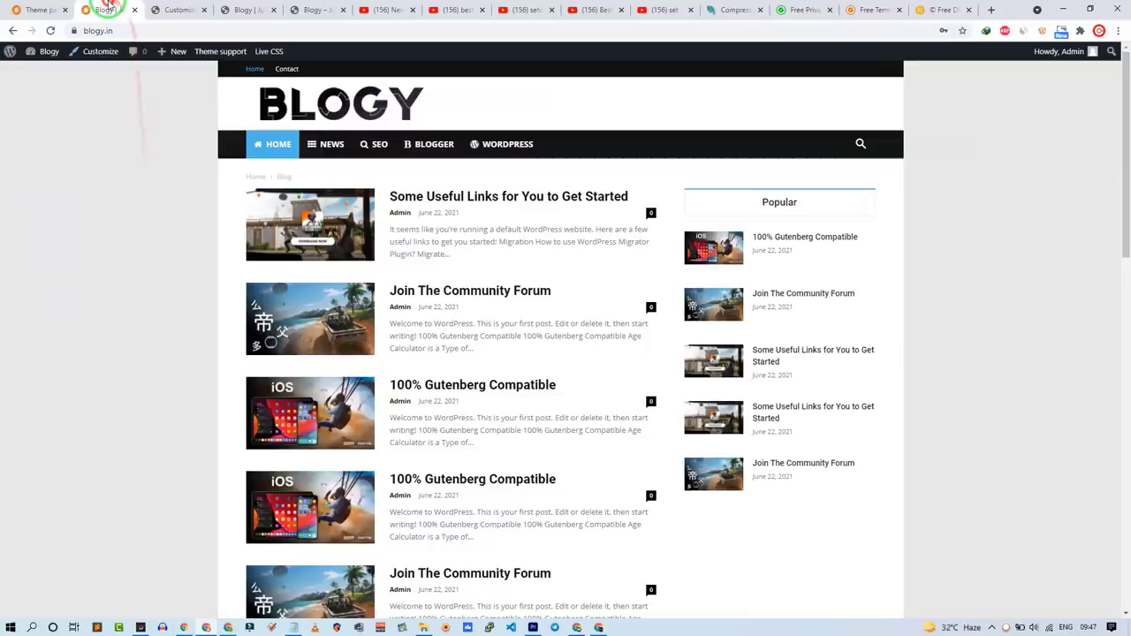
# Step: Reload the blogy.in front page and scroll to verify the new logo and sticky menu
pyautogui.click(51, 30)
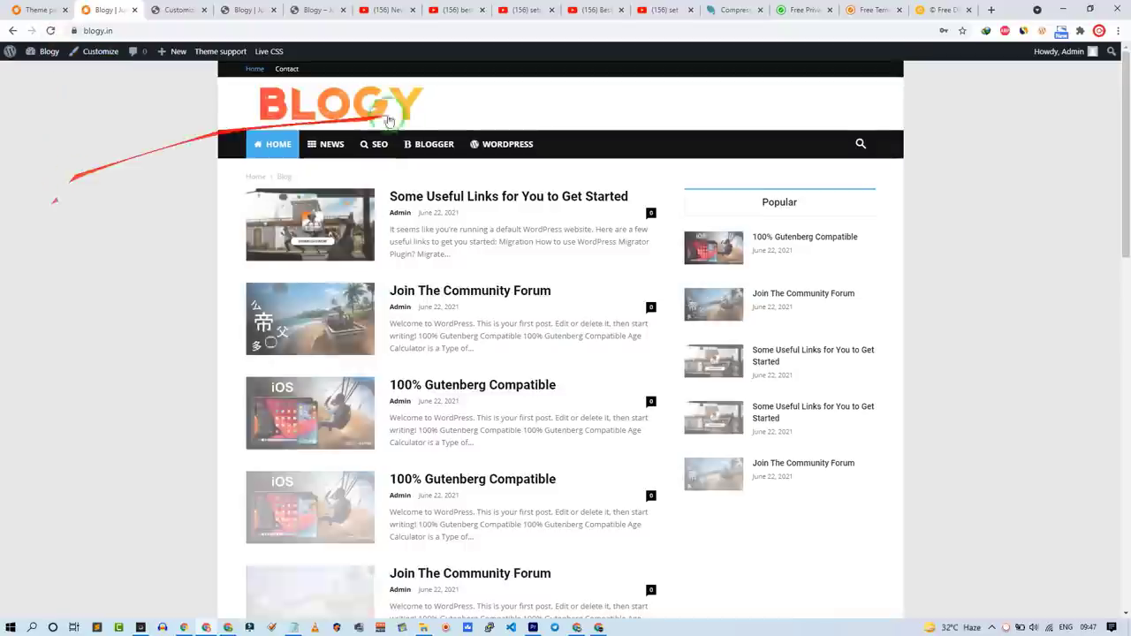
pyautogui.scroll(-2, 447, 216)
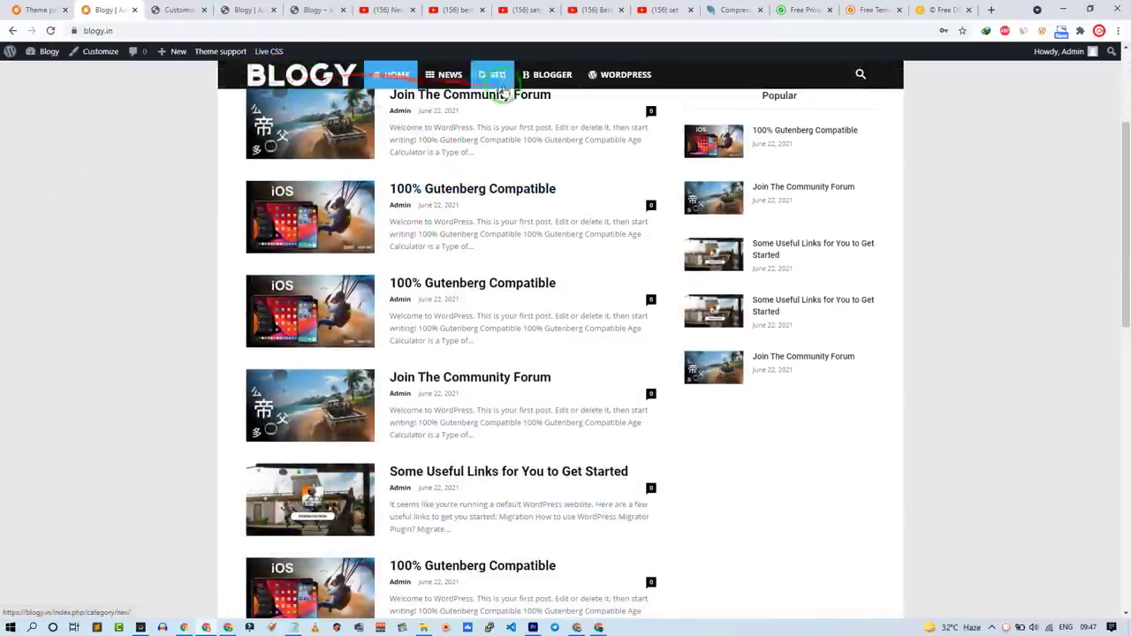
pyautogui.scroll(-10, 391, 253)
pyautogui.scroll(3, 391, 252)
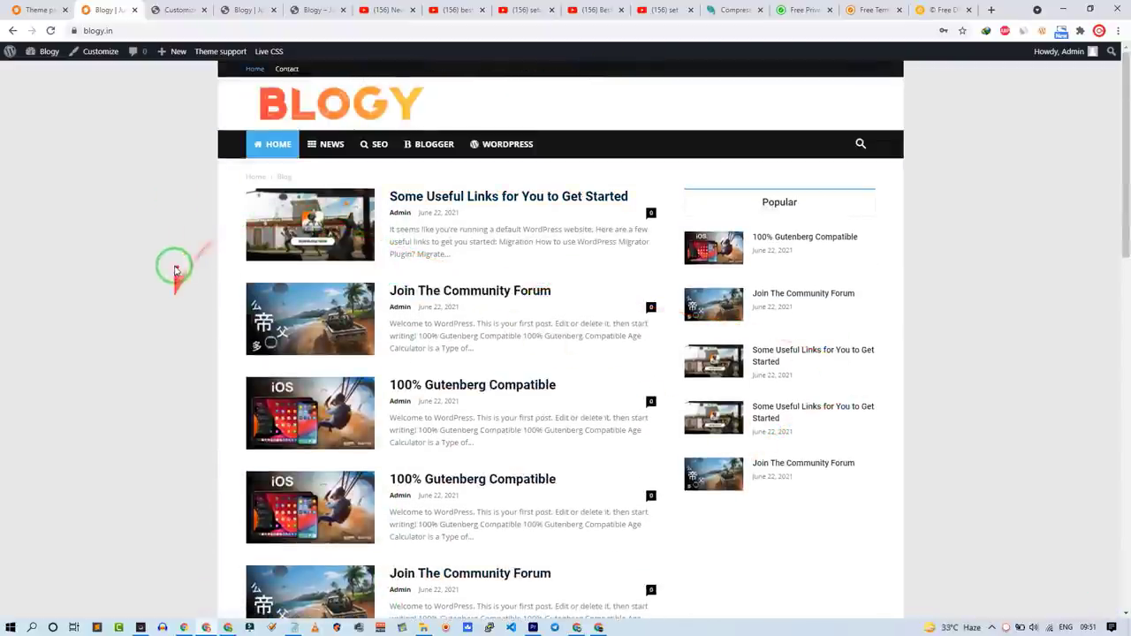
# Step: Add an Image widget to Newspaper default holding the uploaded Blogy Tele banner
pyautogui.click(35, 9)
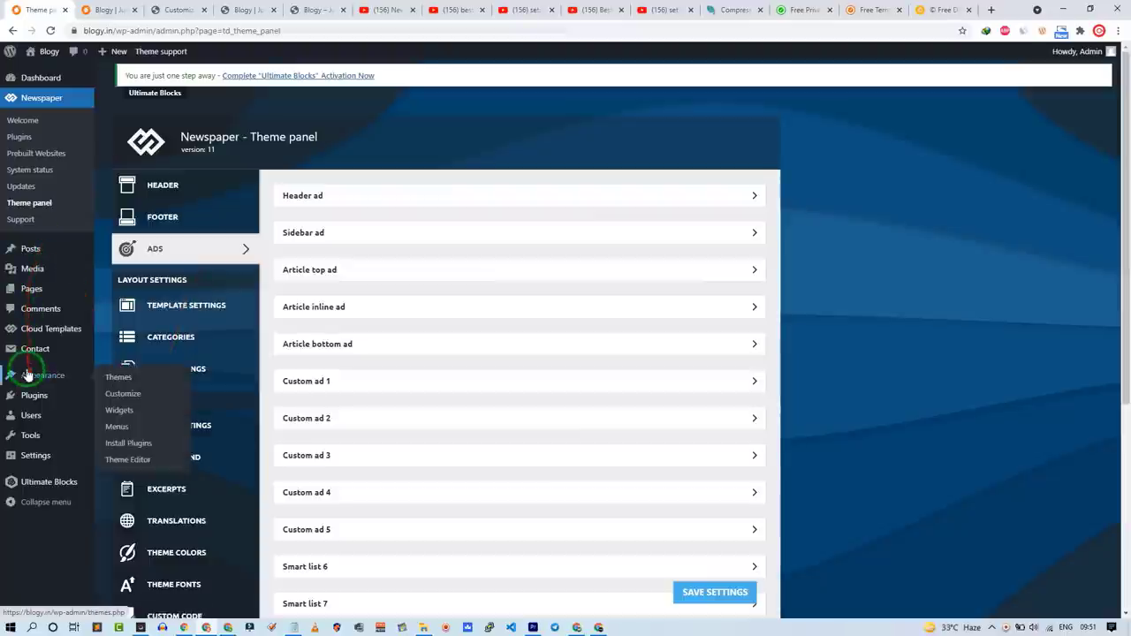
pyautogui.click(133, 416)
pyautogui.moveTo(177, 349); pyautogui.dragTo(661, 216)
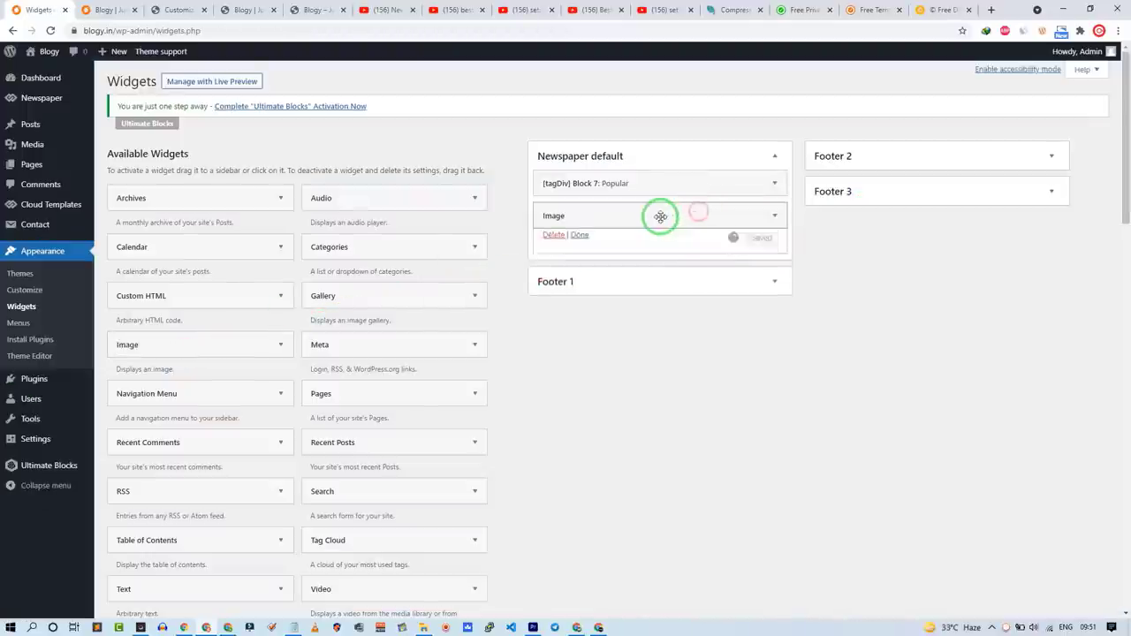
pyautogui.click(660, 285)
pyautogui.click(424, 628)
pyautogui.moveTo(778, 380); pyautogui.dragTo(306, 326)
pyautogui.click(1065, 583)
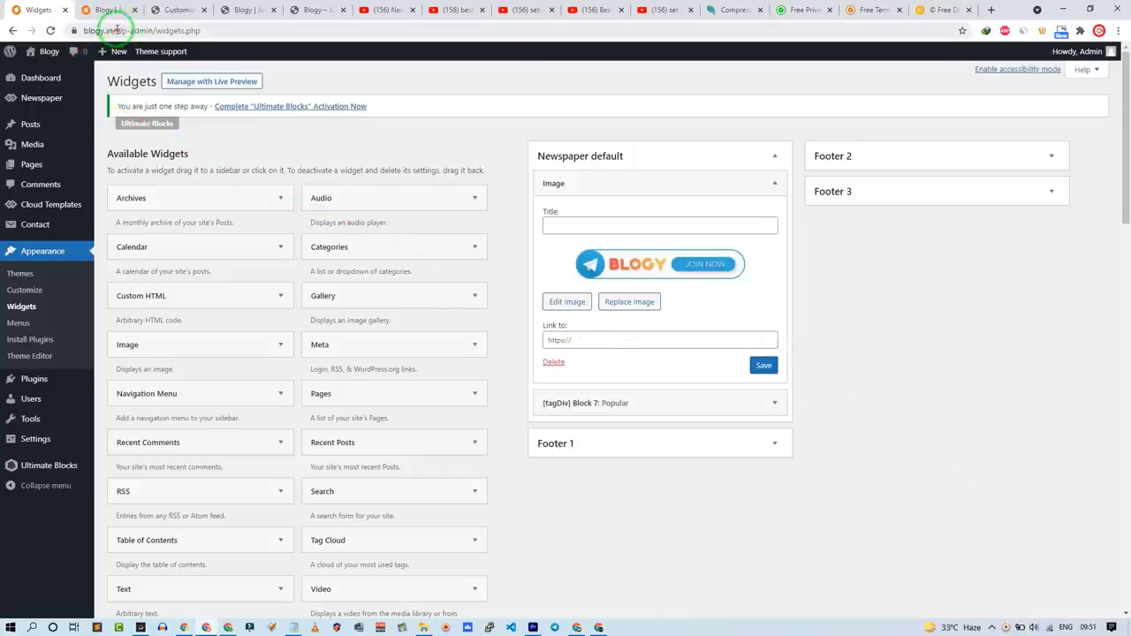
# Step: Finish the Image widget above Popular, collapse it, and head to the Newspaper theme panel
pyautogui.moveTo(114, 31); pyautogui.dragTo(49, 36)
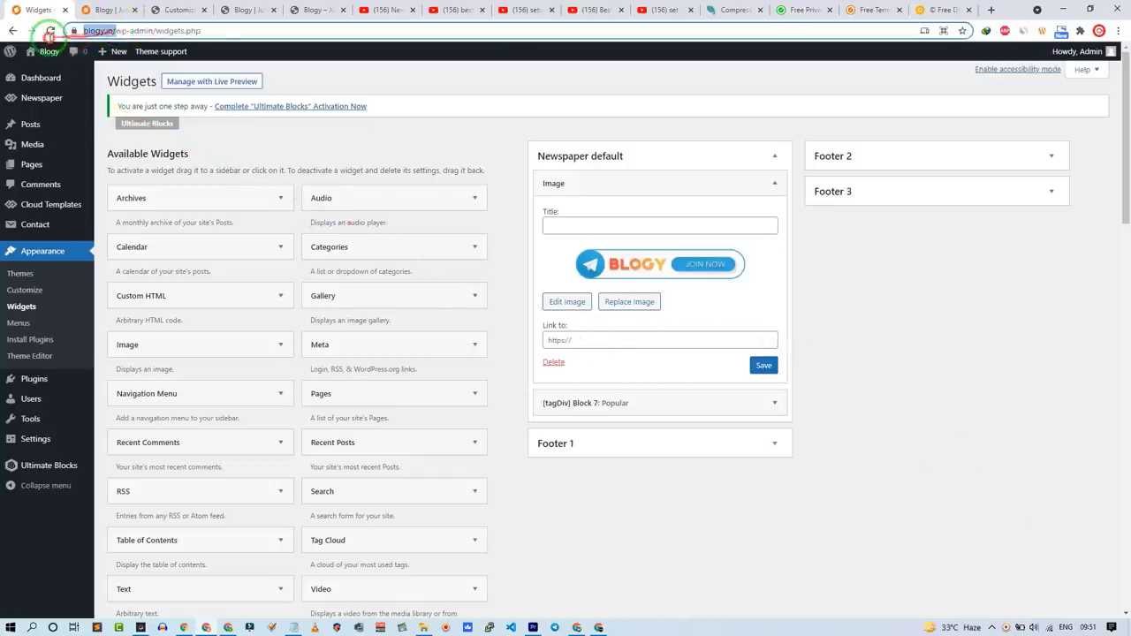
pyautogui.click(657, 339)
pyautogui.click(774, 183)
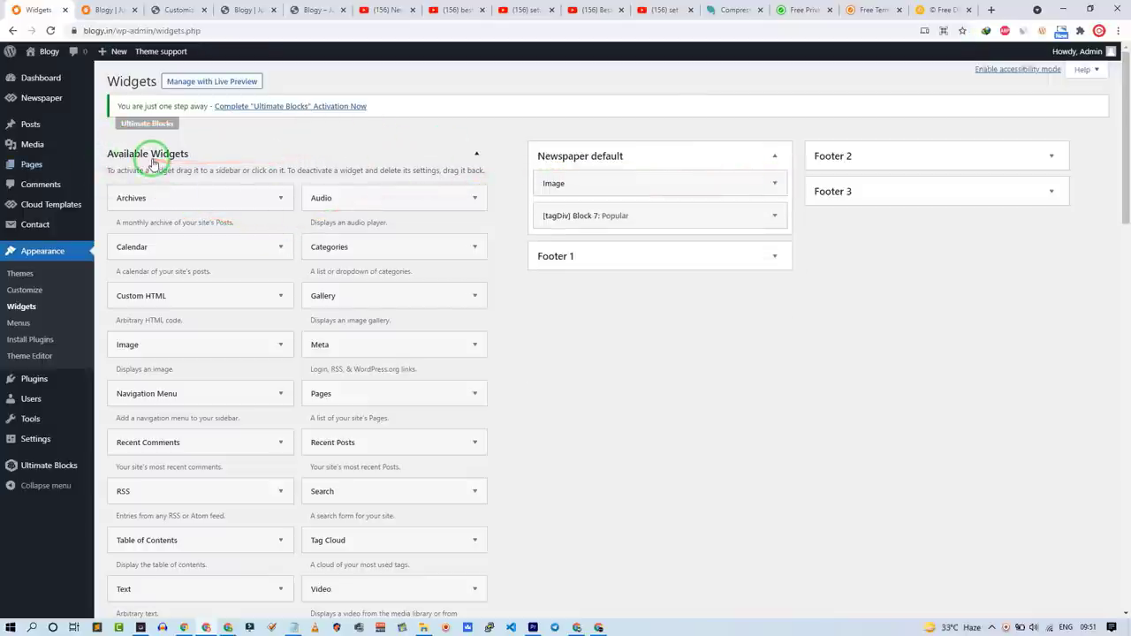
pyautogui.moveTo(71, 106)
pyautogui.click(133, 182)
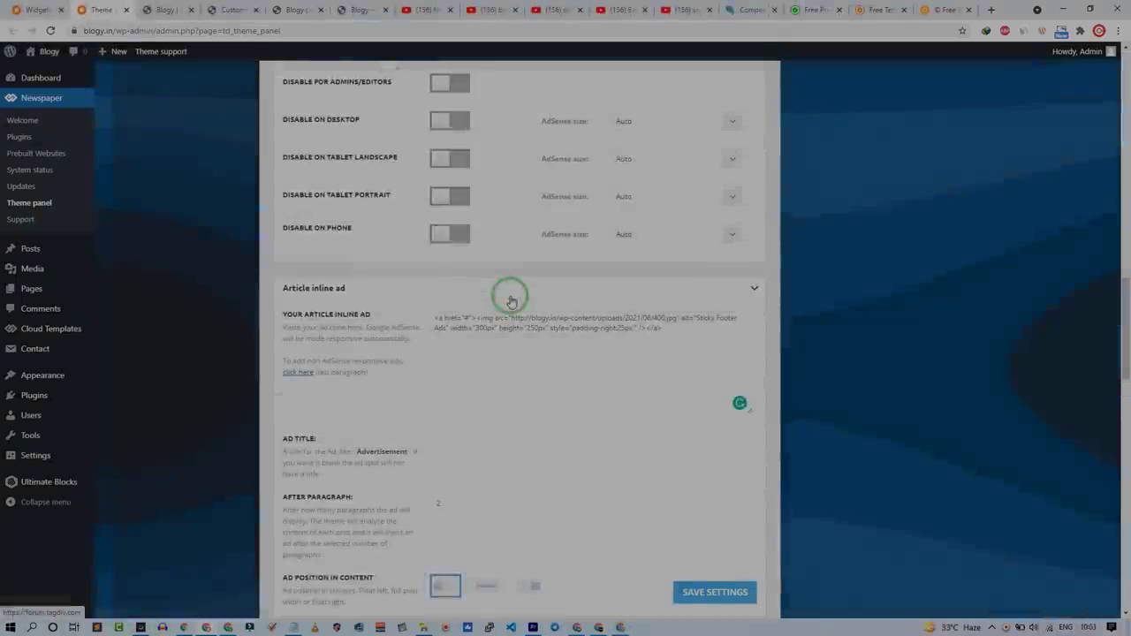
# Step: Collapse the Header, Sidebar and Article ad sections, then view the homepage's new banners
pyautogui.click(511, 301)
pyautogui.click(325, 311)
pyautogui.click(315, 329)
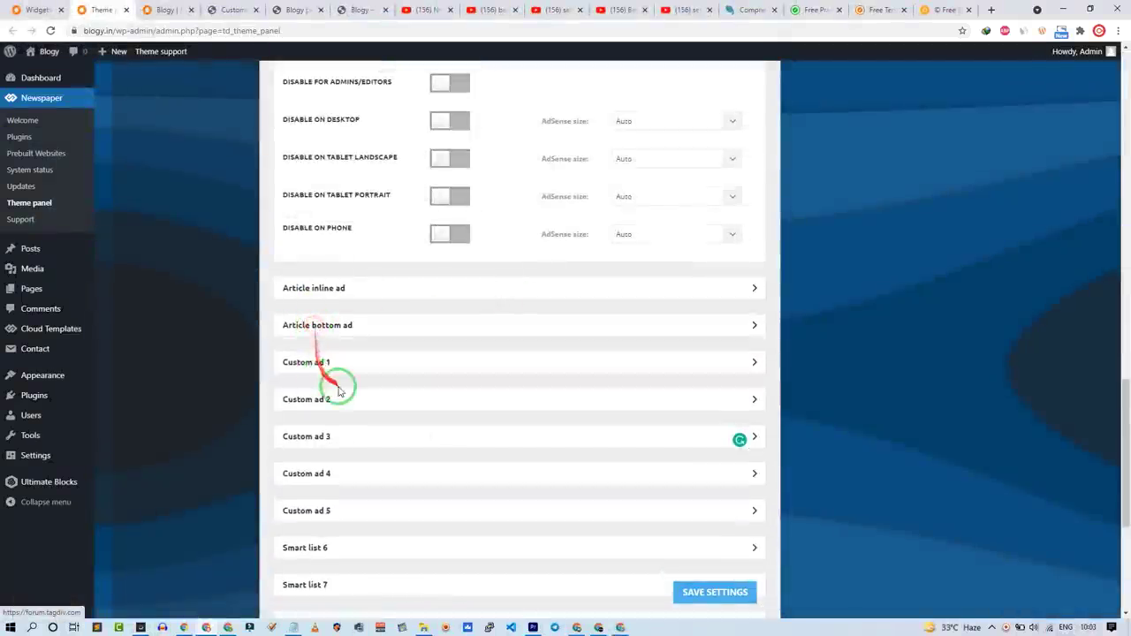
pyautogui.scroll(5, 332, 380)
pyautogui.click(354, 309)
pyautogui.scroll(6, 353, 371)
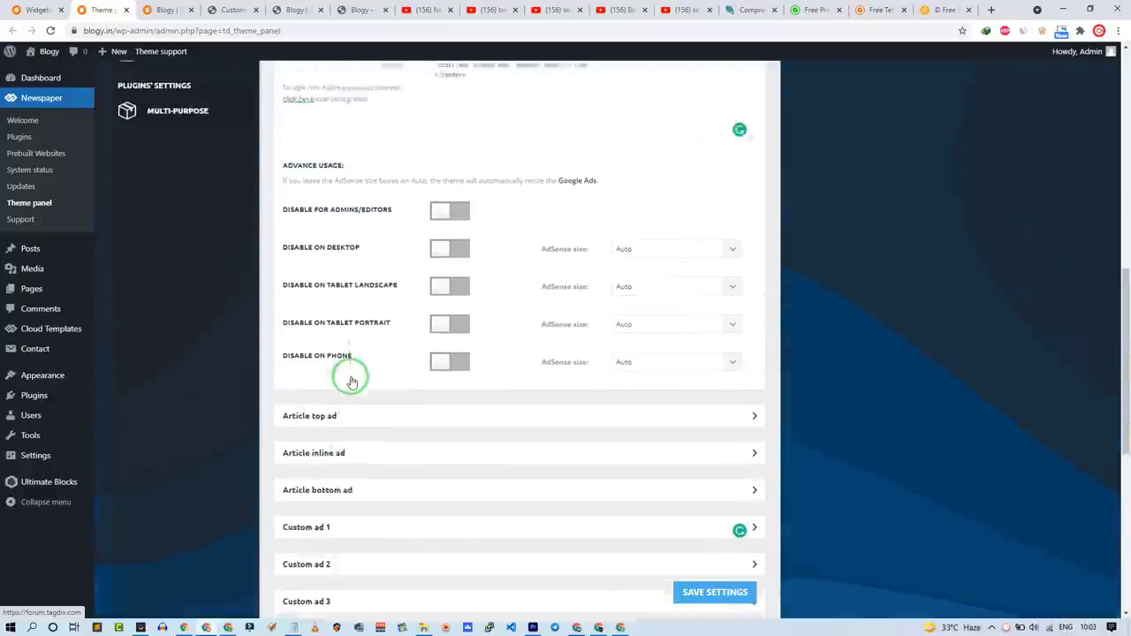
pyautogui.click(353, 410)
pyautogui.scroll(2, 347, 292)
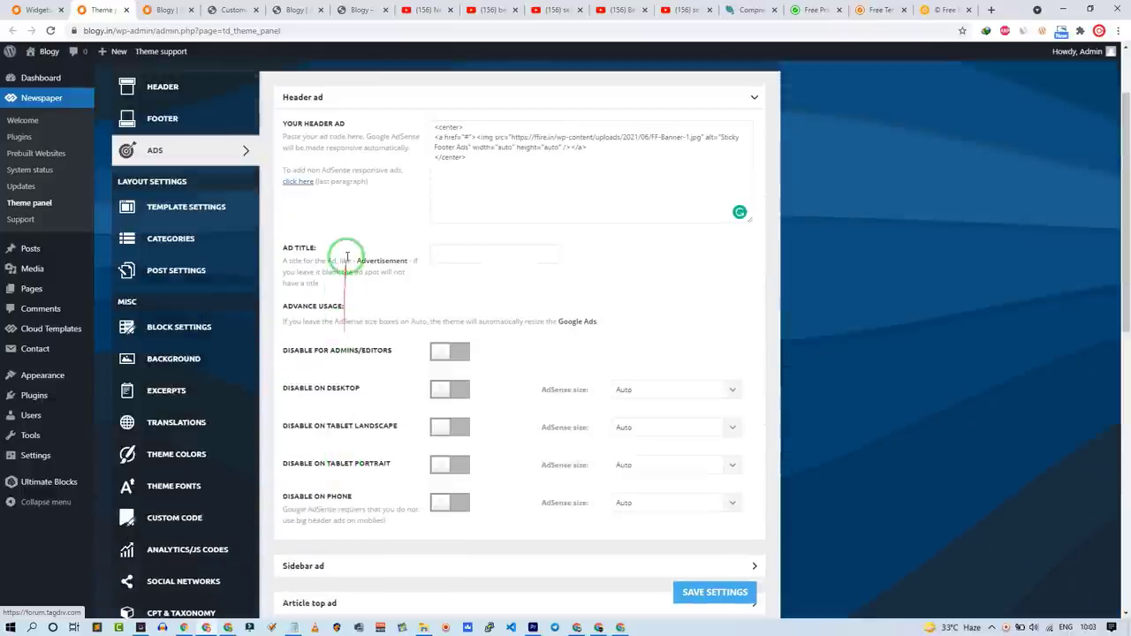
pyautogui.click(366, 103)
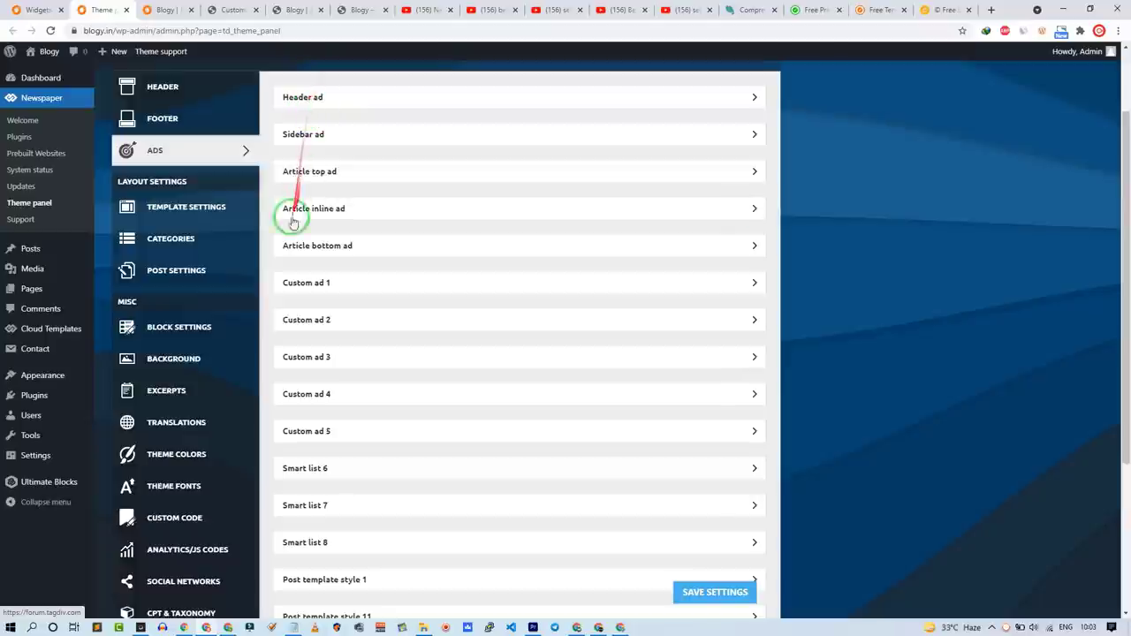
pyautogui.scroll(-5, 337, 305)
pyautogui.scroll(6, 346, 331)
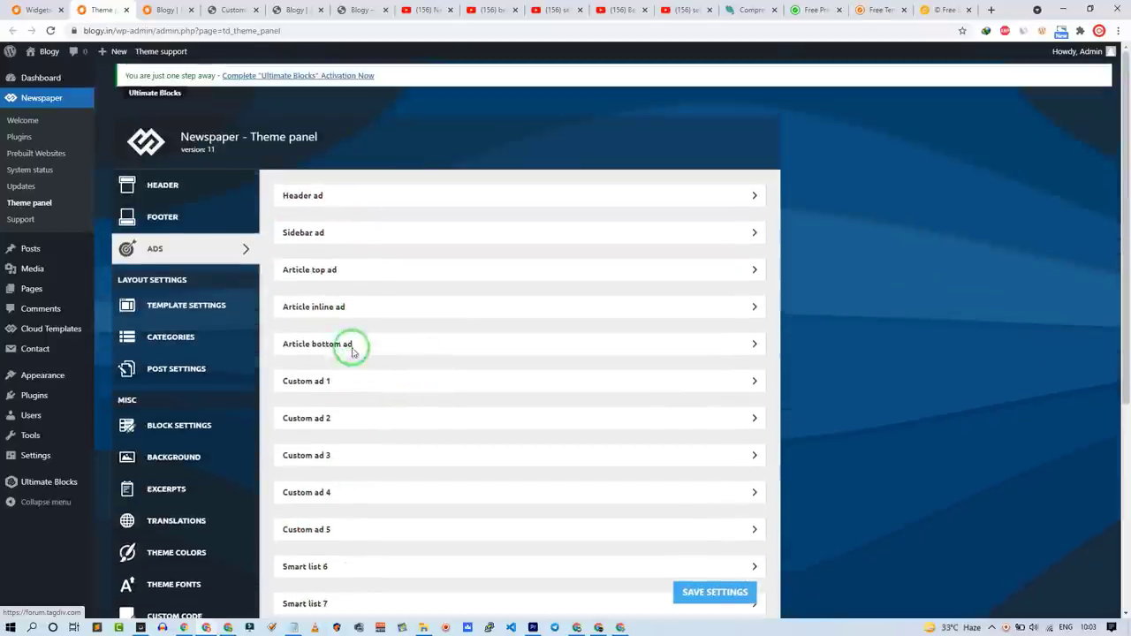
pyautogui.click(157, 9)
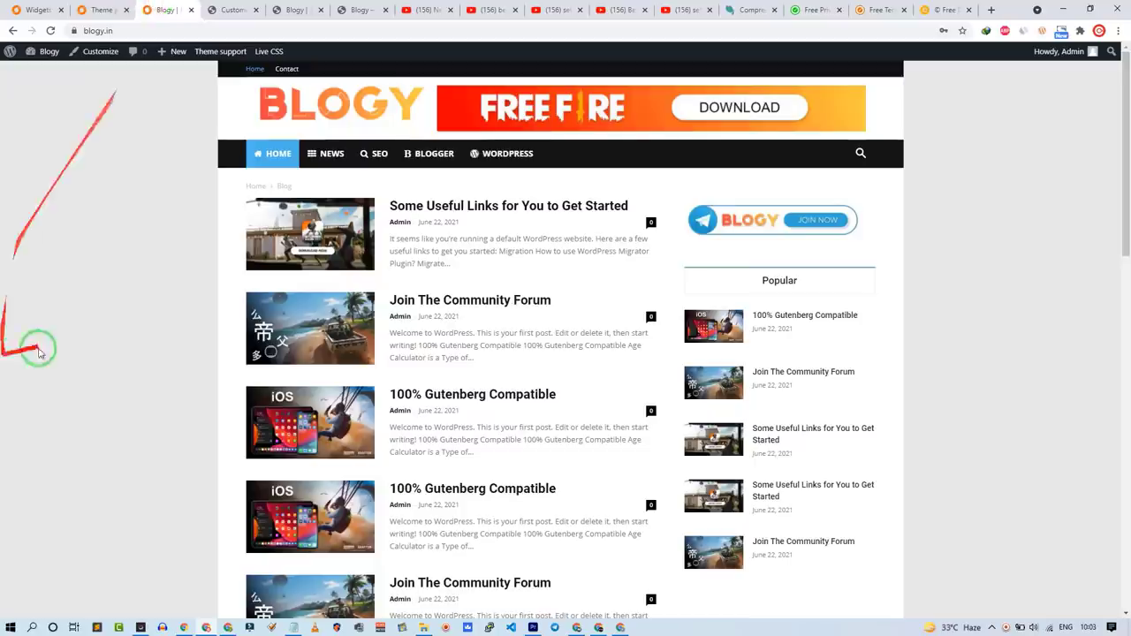
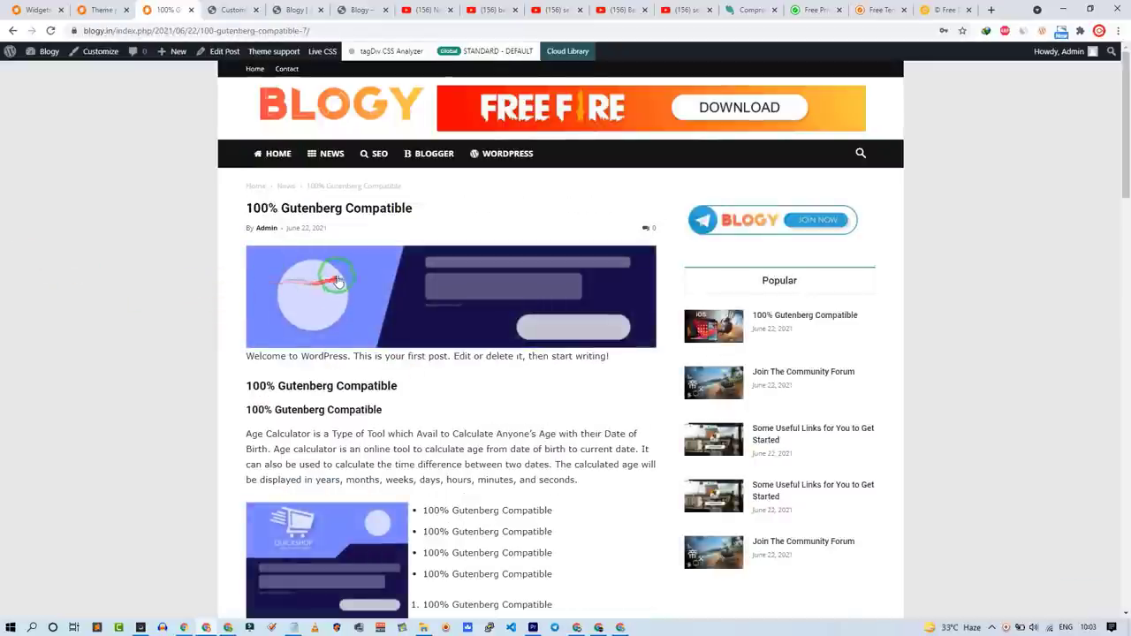
# Step: Scroll through the 100% Gutenberg Compatible post, then return to the Blogy home page
pyautogui.scroll(-2, 334, 349)
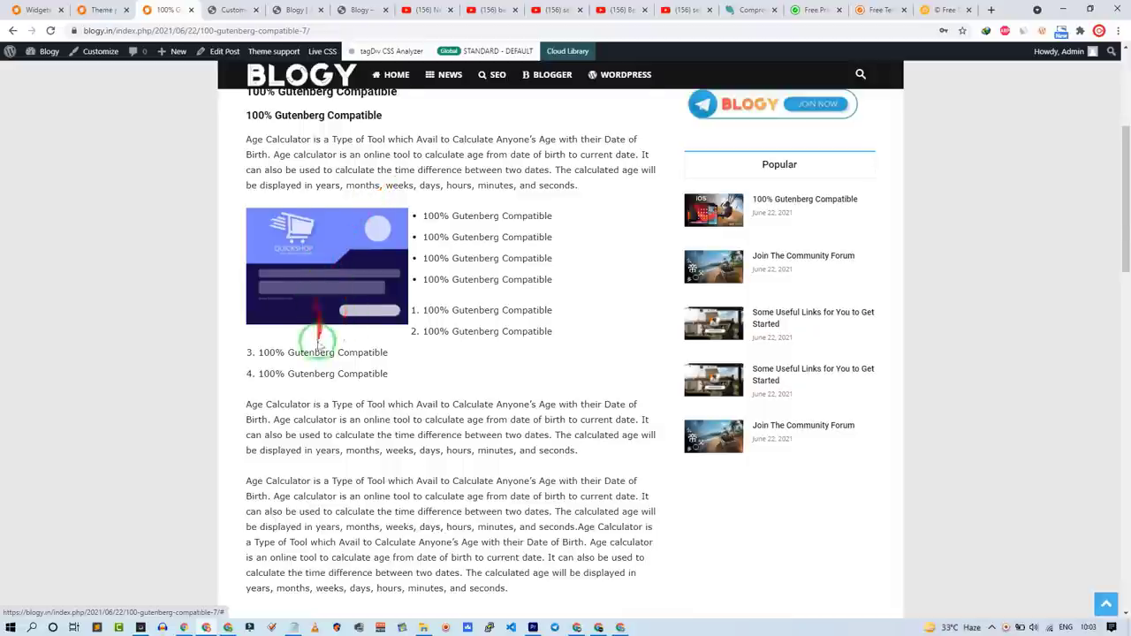
pyautogui.scroll(-5, 319, 304)
pyautogui.scroll(-4, 359, 429)
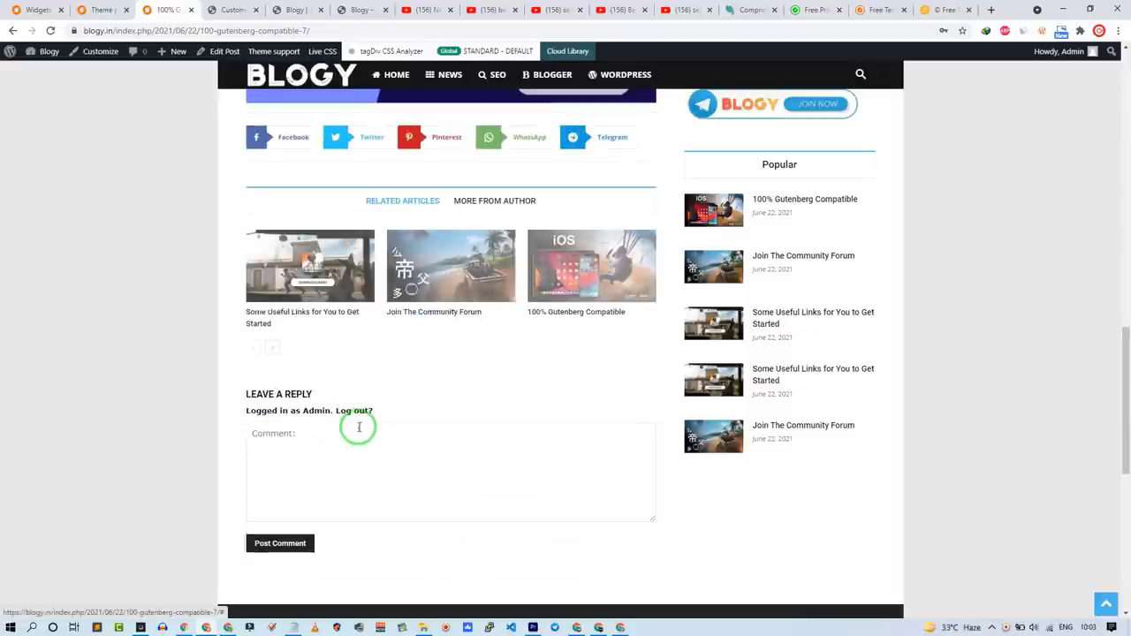
pyautogui.scroll(-4, 358, 423)
pyautogui.scroll(15, 357, 415)
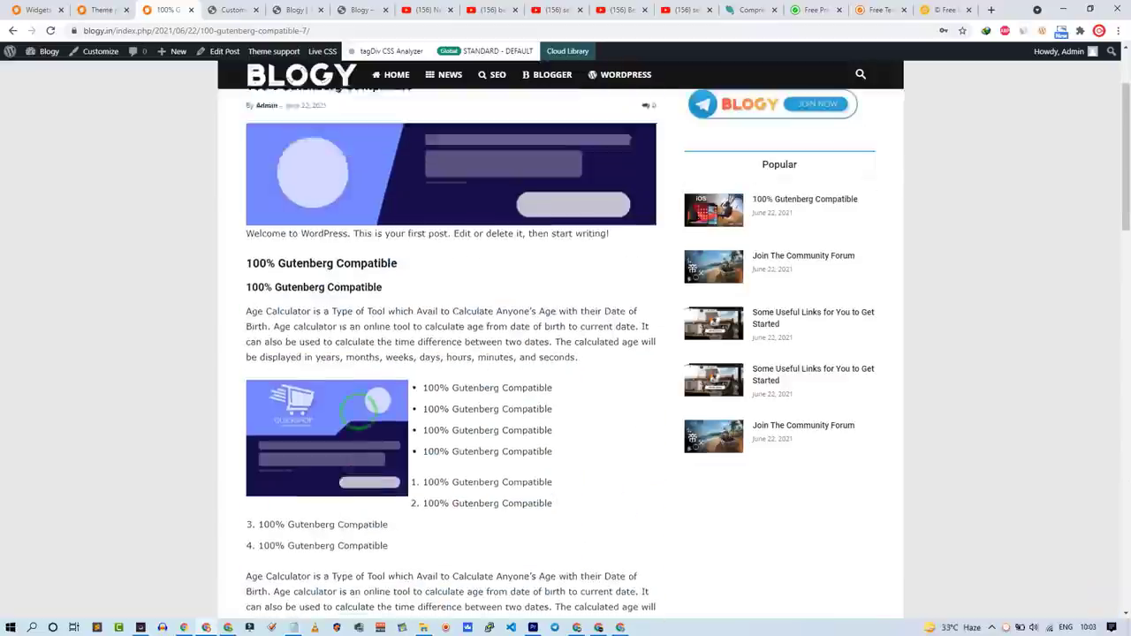
pyautogui.scroll(2, 360, 417)
pyautogui.click(374, 114)
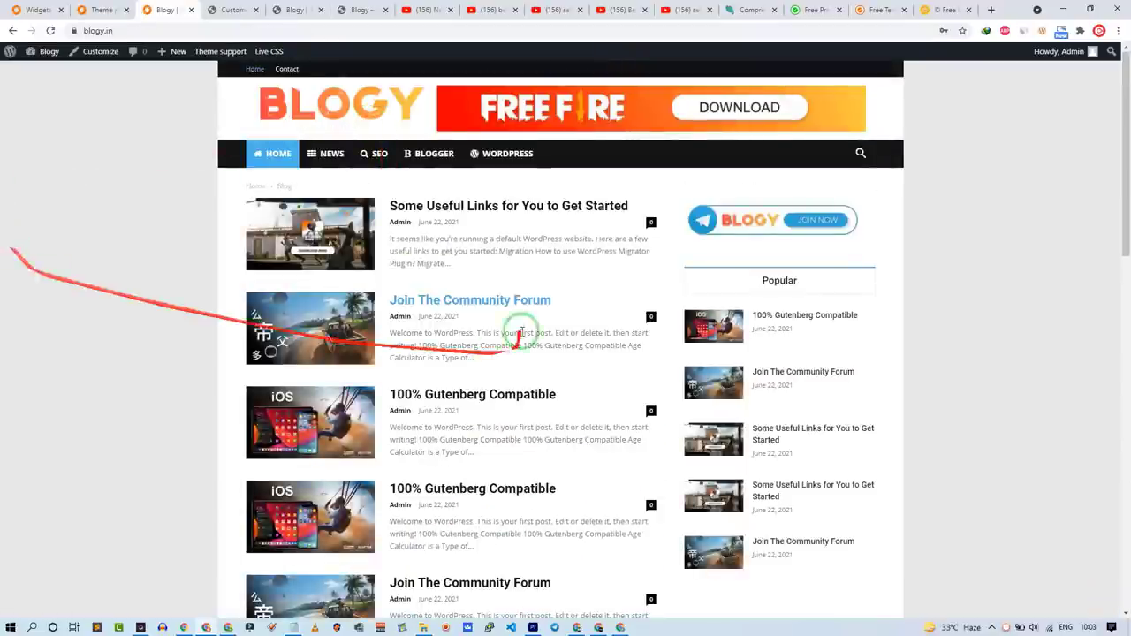
pyautogui.click(293, 627)
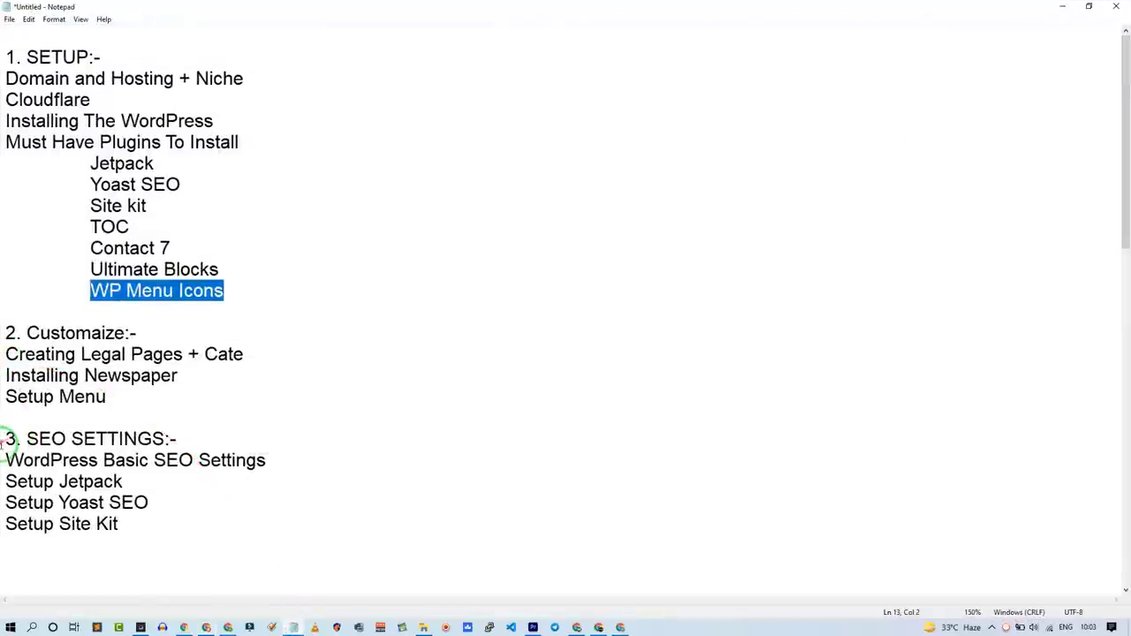
# Step: Review the SEO SETTINGS lines in the Notepad outline, then minimize Notepad
pyautogui.moveTo(5, 437)
pyautogui.mouseDown()
pyautogui.moveTo(238, 459)
pyautogui.moveTo(185, 533)
pyautogui.moveTo(2, 455)
pyautogui.mouseUp()
pyautogui.click(242, 509)
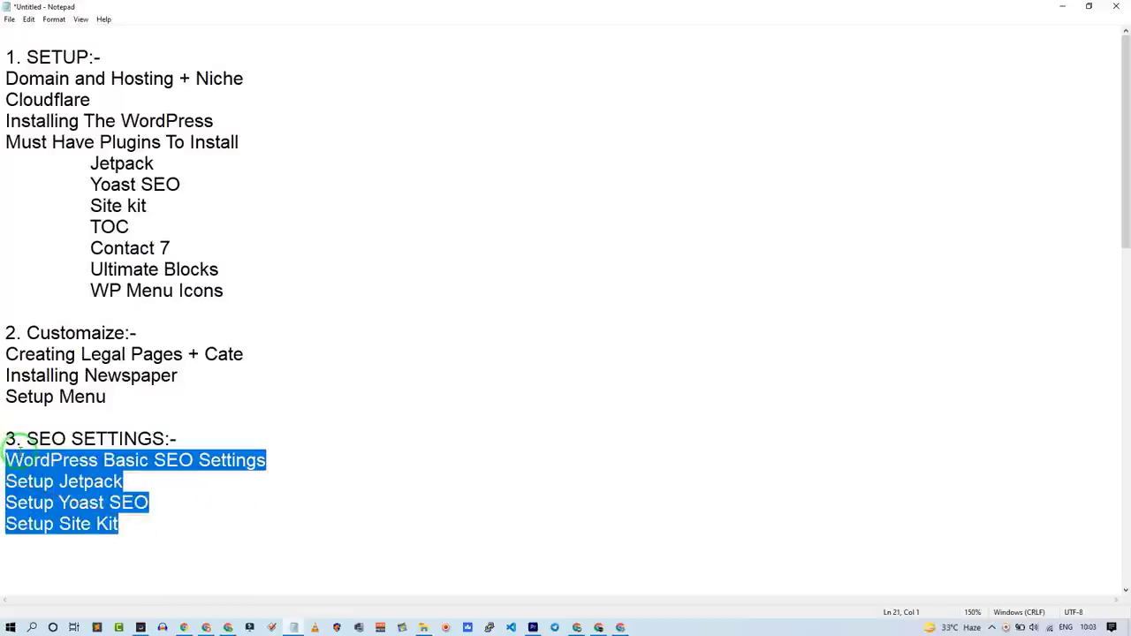
pyautogui.click(1063, 6)
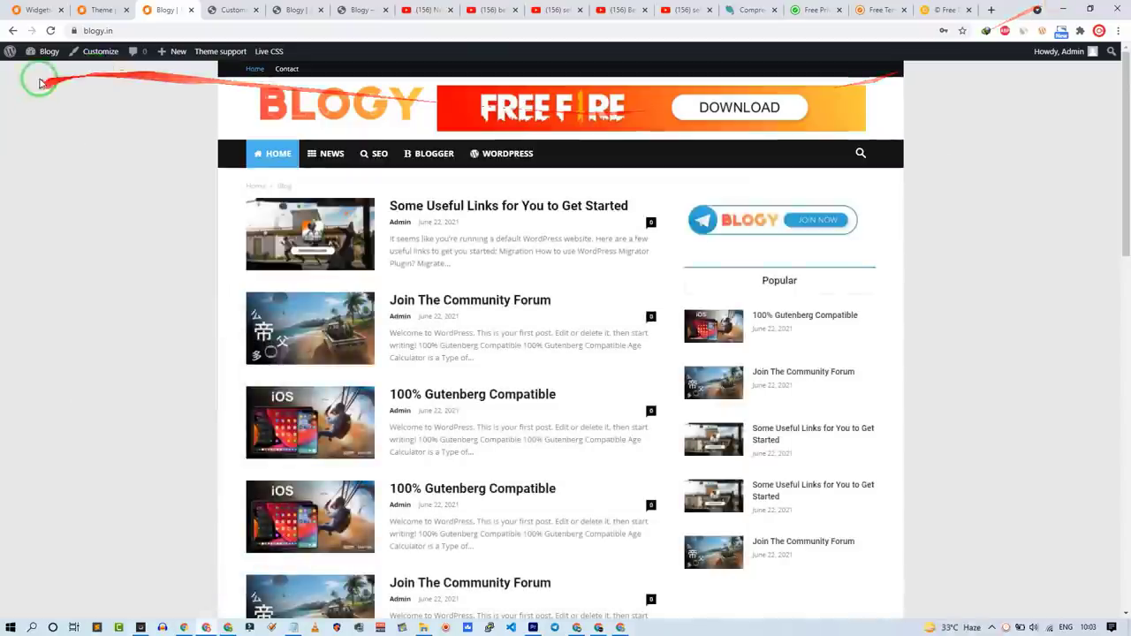
# Step: Close the Add Image dialog on the Widgets page and go to Settings > General
pyautogui.click(35, 9)
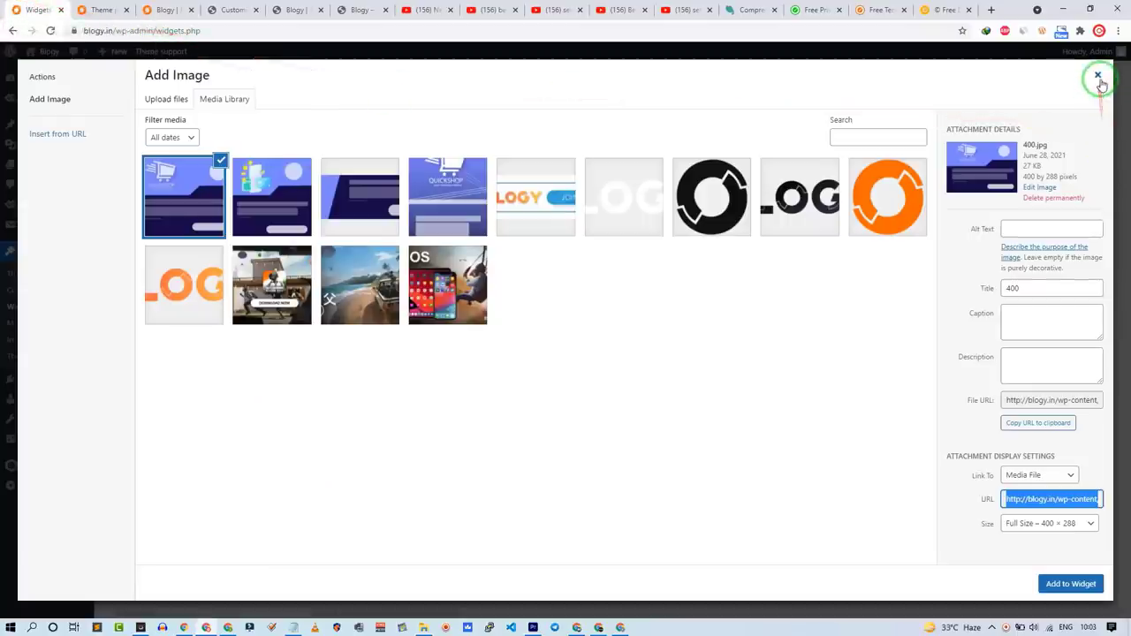
pyautogui.click(1098, 74)
pyautogui.moveTo(2, 423)
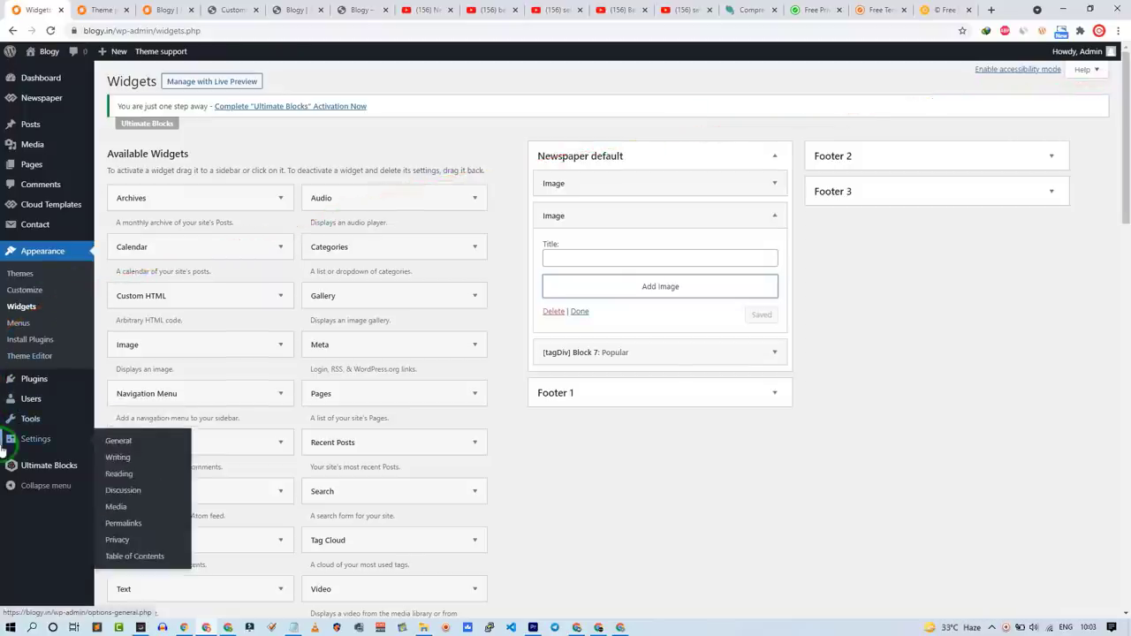
pyautogui.click(139, 441)
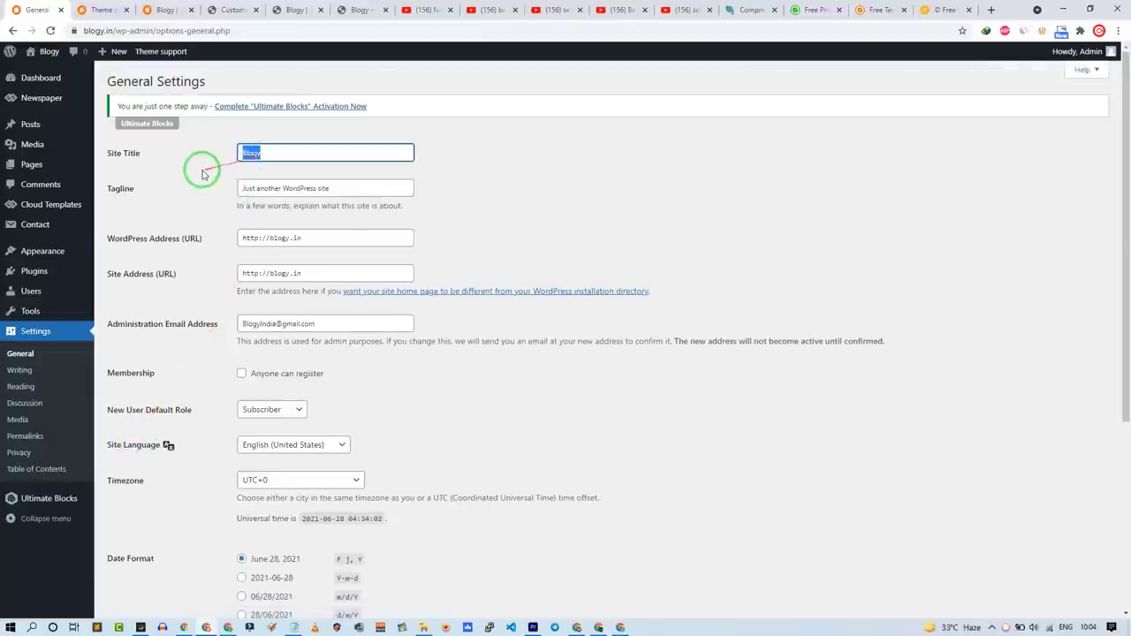
# Step: Copy 'Blogging is Easy' from the notes and paste it as the site tagline
pyautogui.click(293, 626)
pyautogui.scroll(-15, 68, 354)
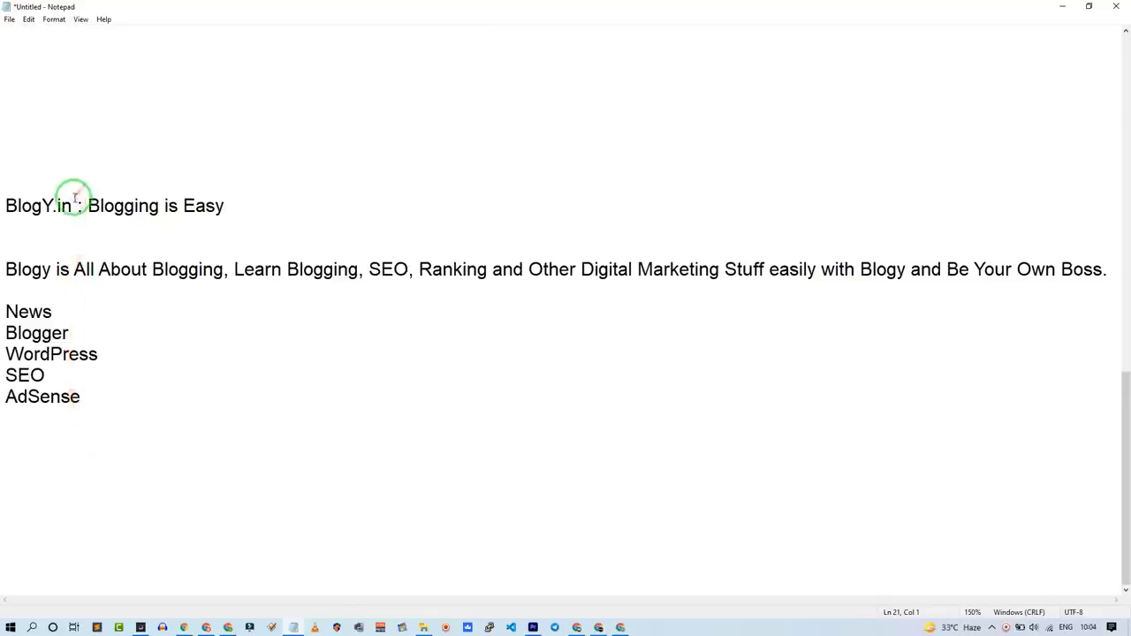
pyautogui.moveTo(86, 206); pyautogui.dragTo(225, 224)
pyautogui.hotkey('ctrl', 'c')
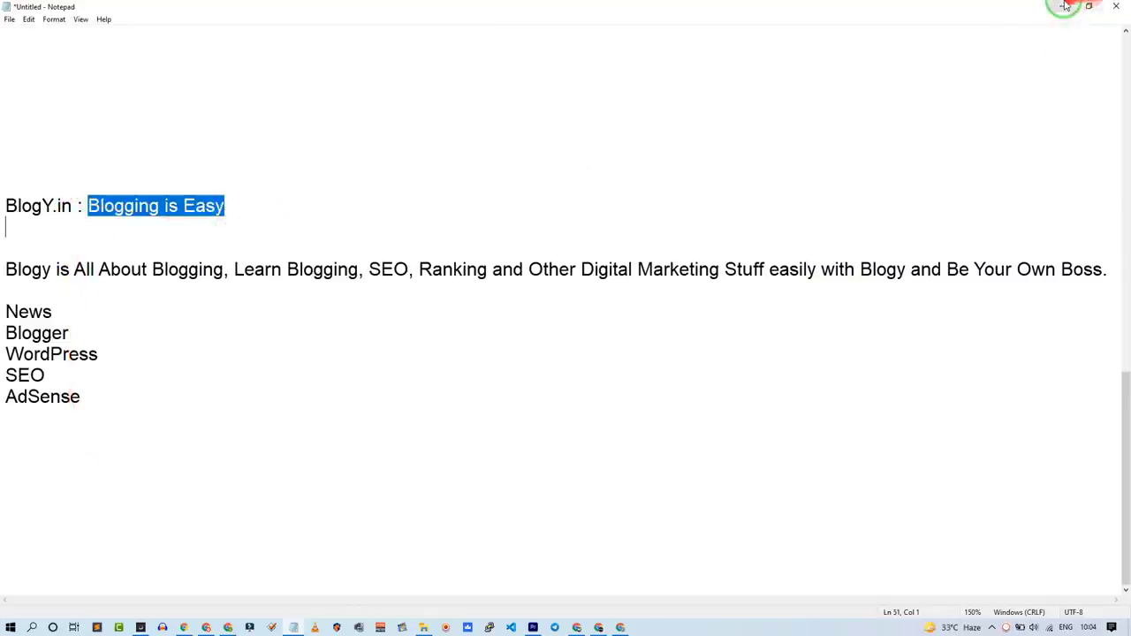
pyautogui.click(1064, 7)
pyautogui.tripleClick(251, 189)
pyautogui.hotkey('ctrl', 'v')
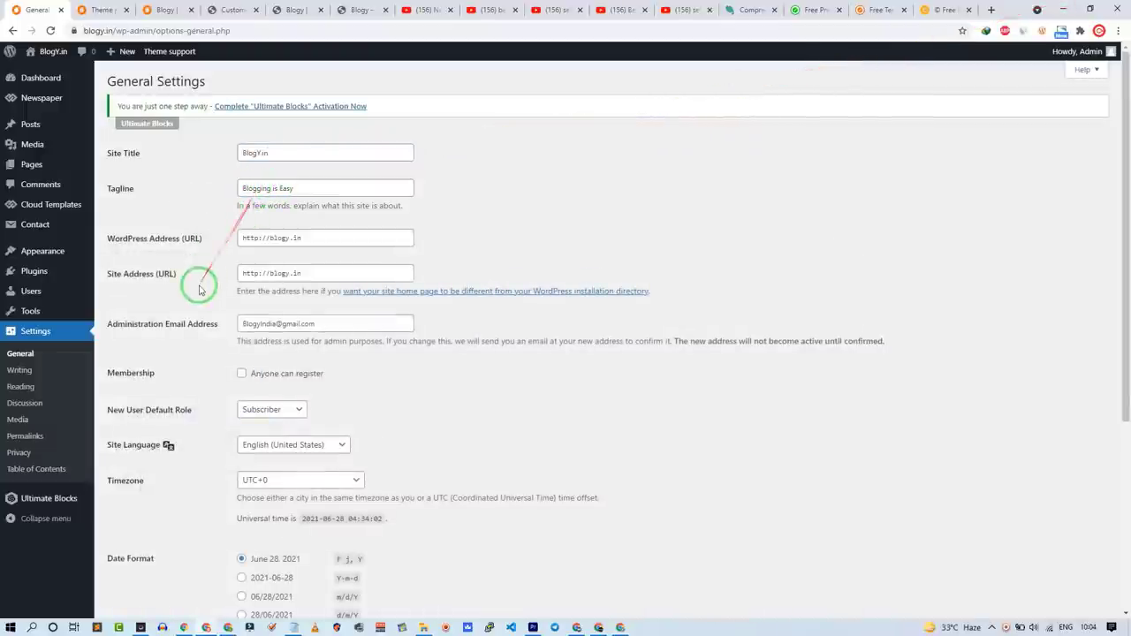
pyautogui.scroll(-2, 169, 416)
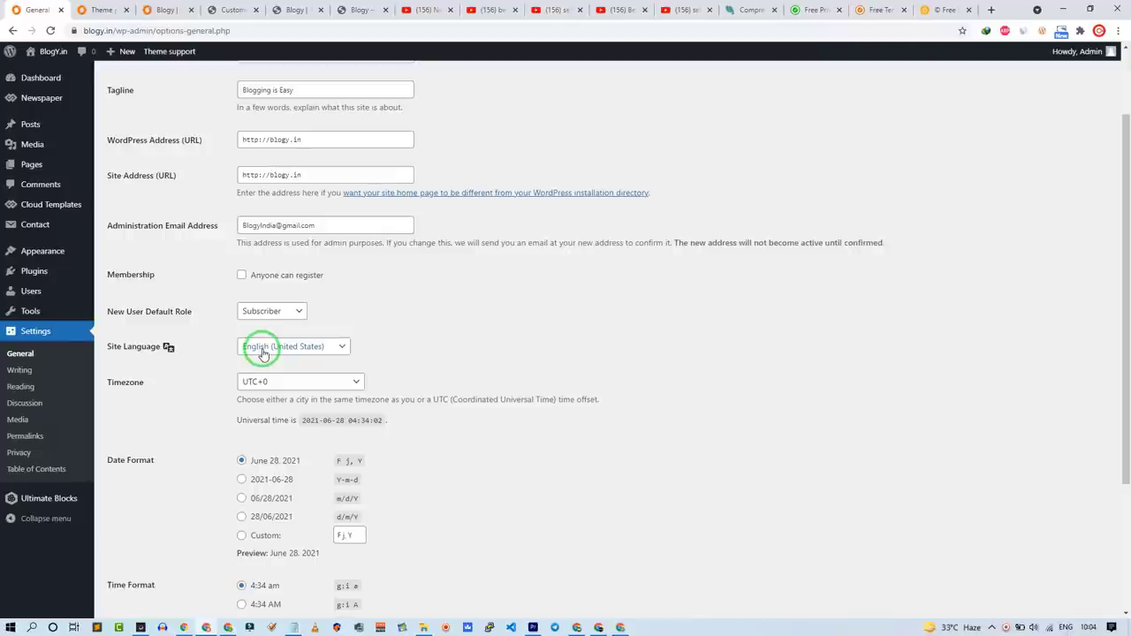
# Step: View the Some Useful Links post's page source and check line 4's lang="en-US" attribute
pyautogui.click(159, 10)
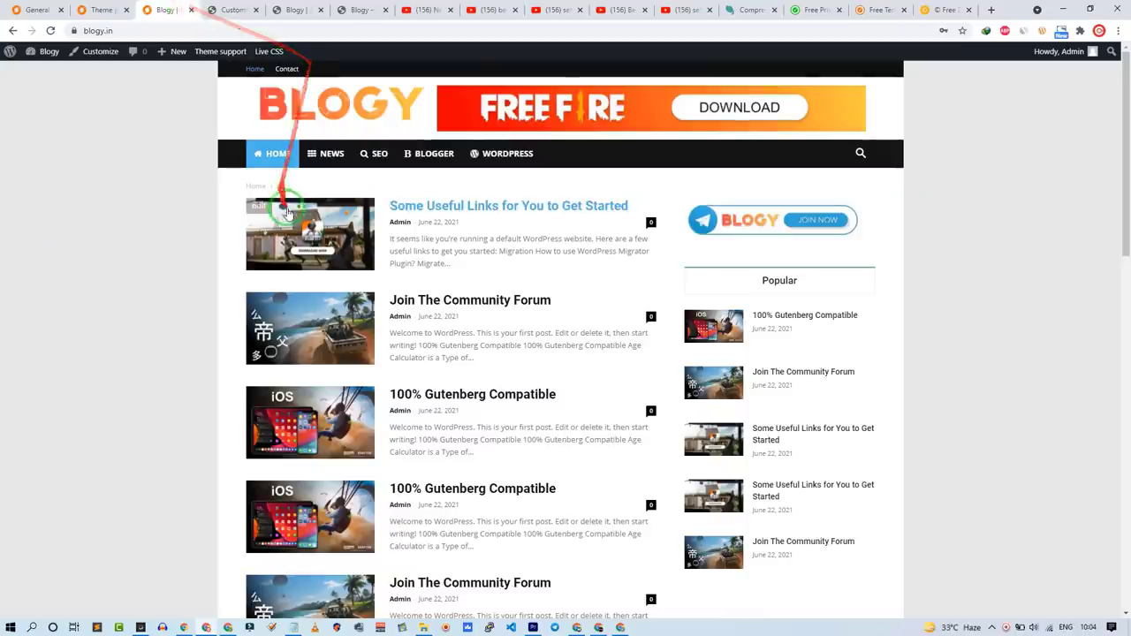
pyautogui.rightClick(134, 251)
pyautogui.click(171, 444)
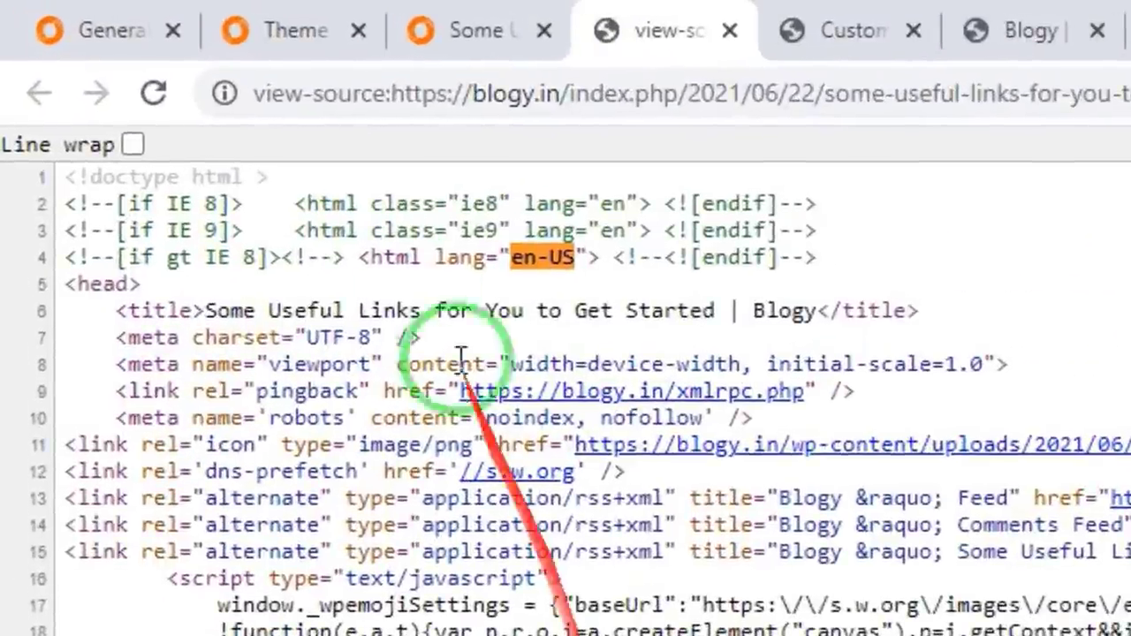
pyautogui.moveTo(425, 261); pyautogui.dragTo(533, 258)
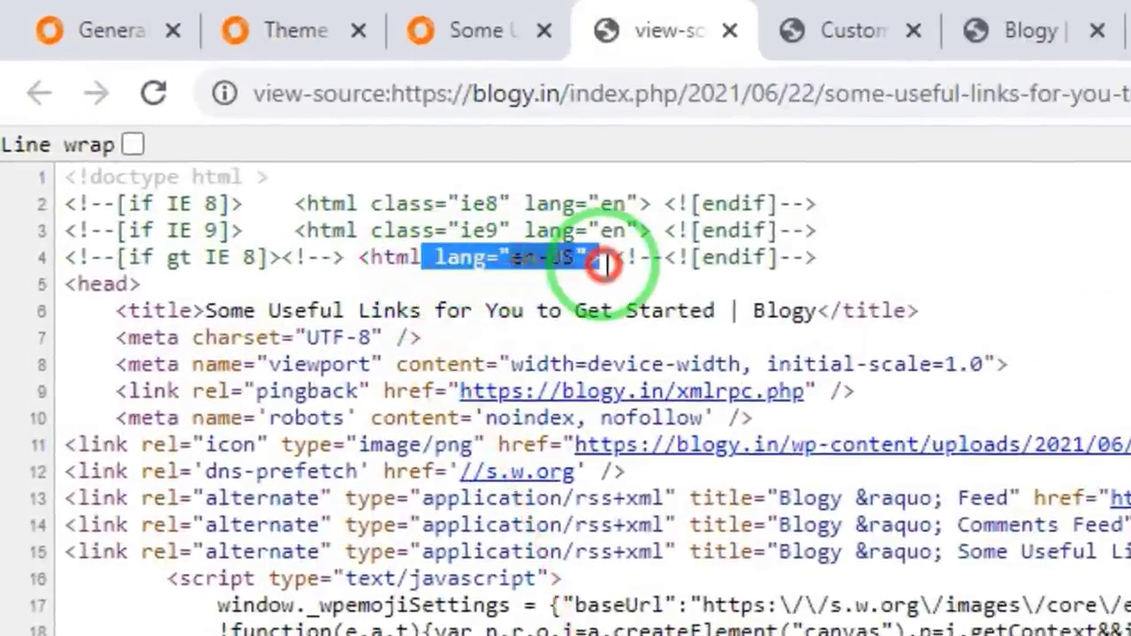
pyautogui.click(583, 305)
pyautogui.tripleClick(543, 257)
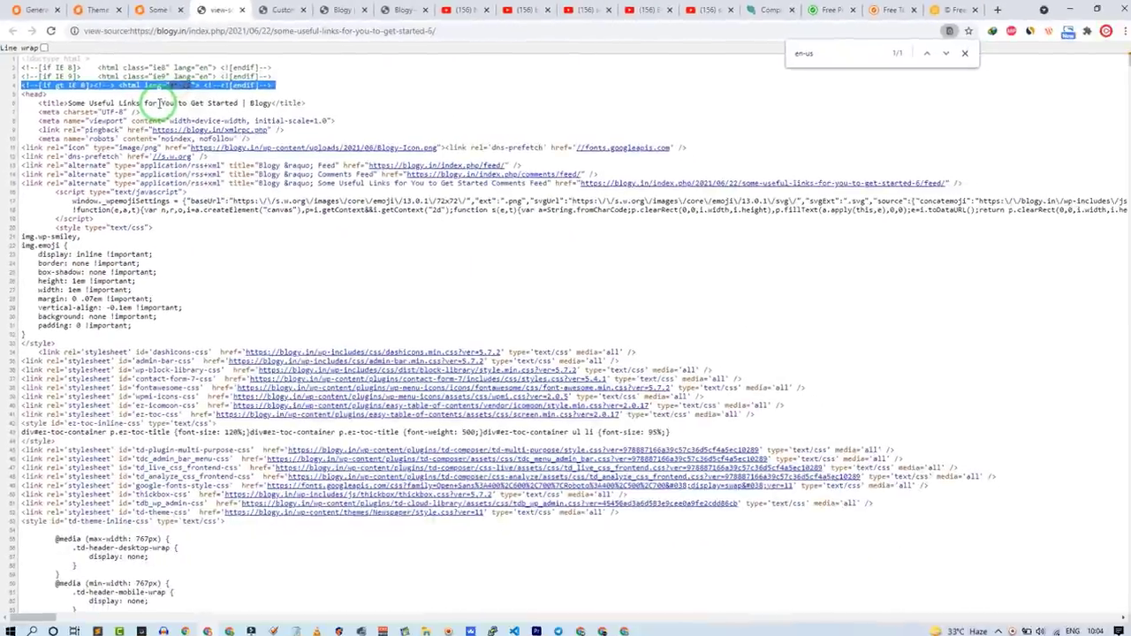
pyautogui.click(35, 10)
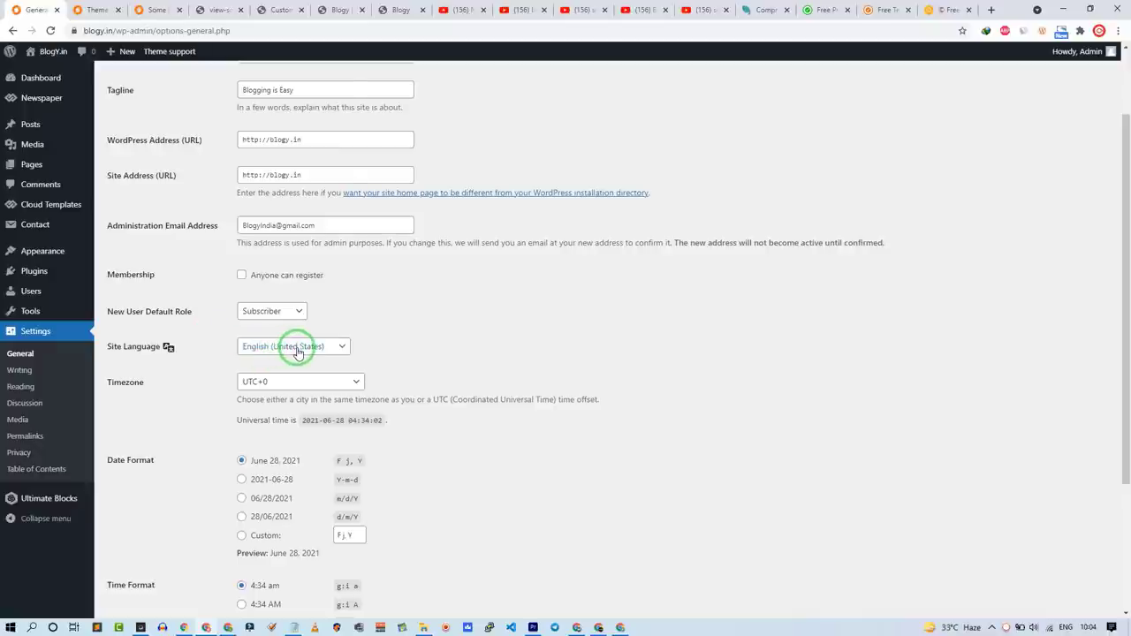
# Step: Try Hindi as the site language, then set it back to English (United States)
pyautogui.click(297, 352)
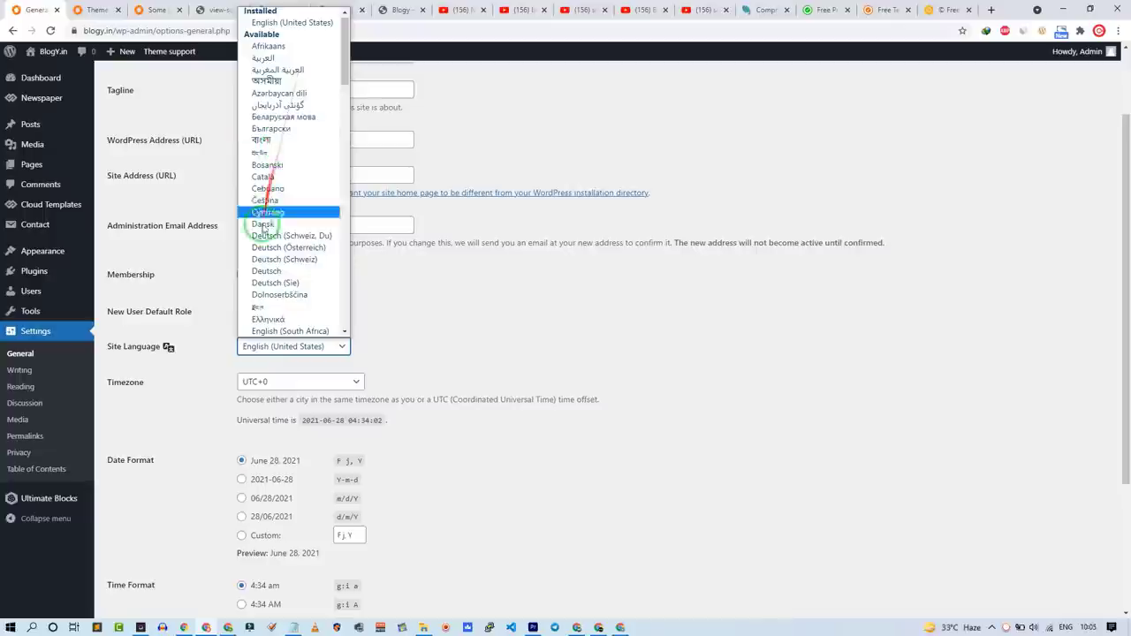
pyautogui.scroll(-5, 283, 281)
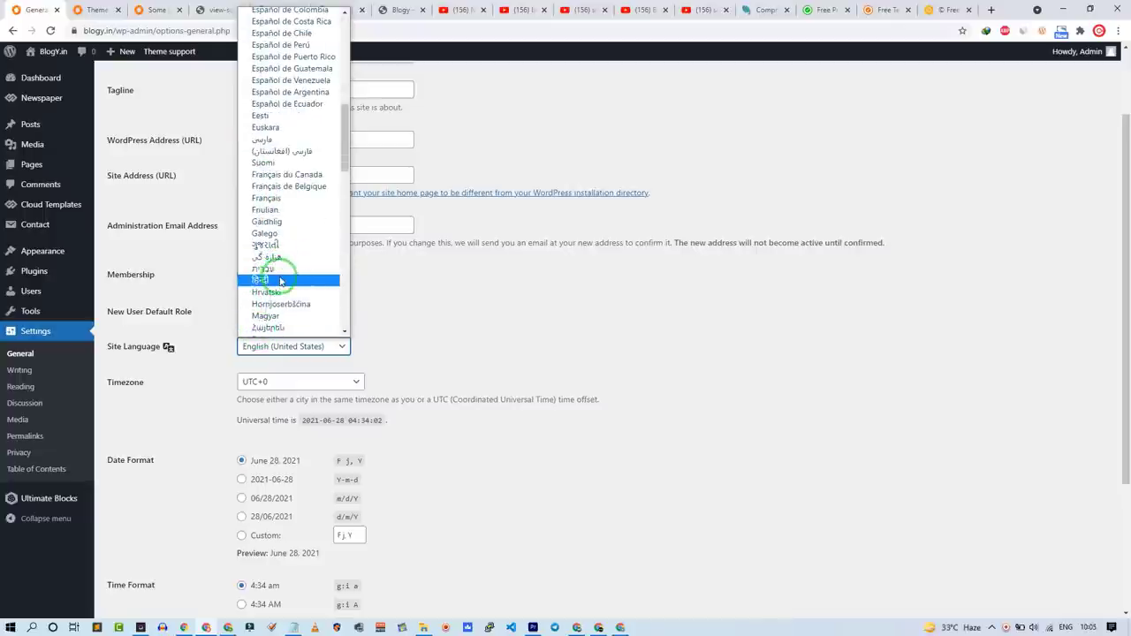
pyautogui.click(282, 280)
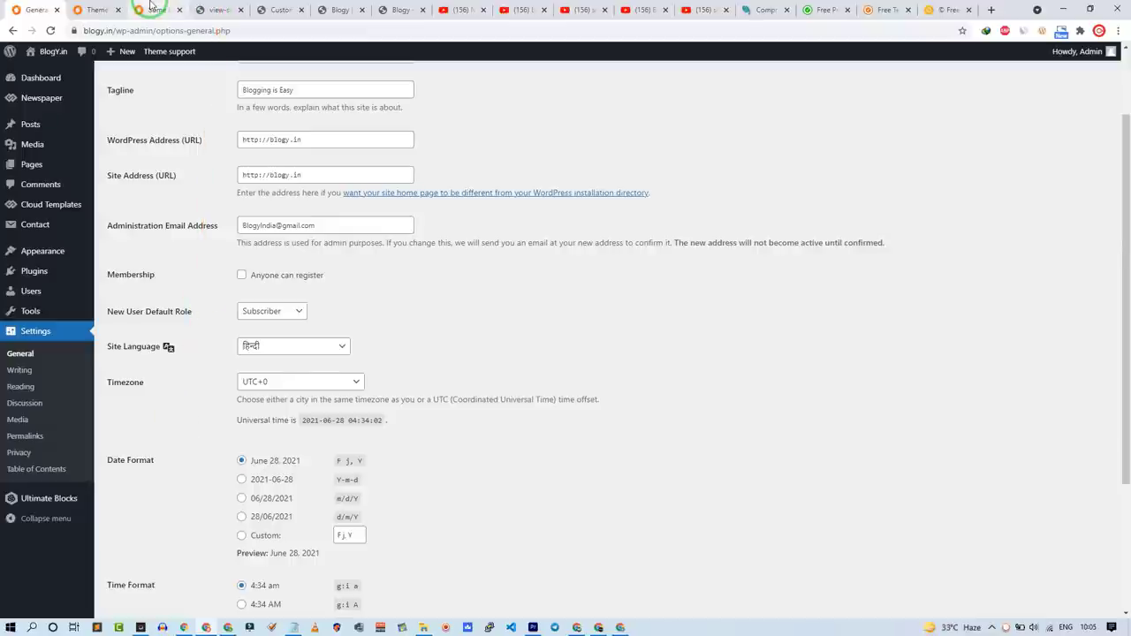
pyautogui.click(209, 9)
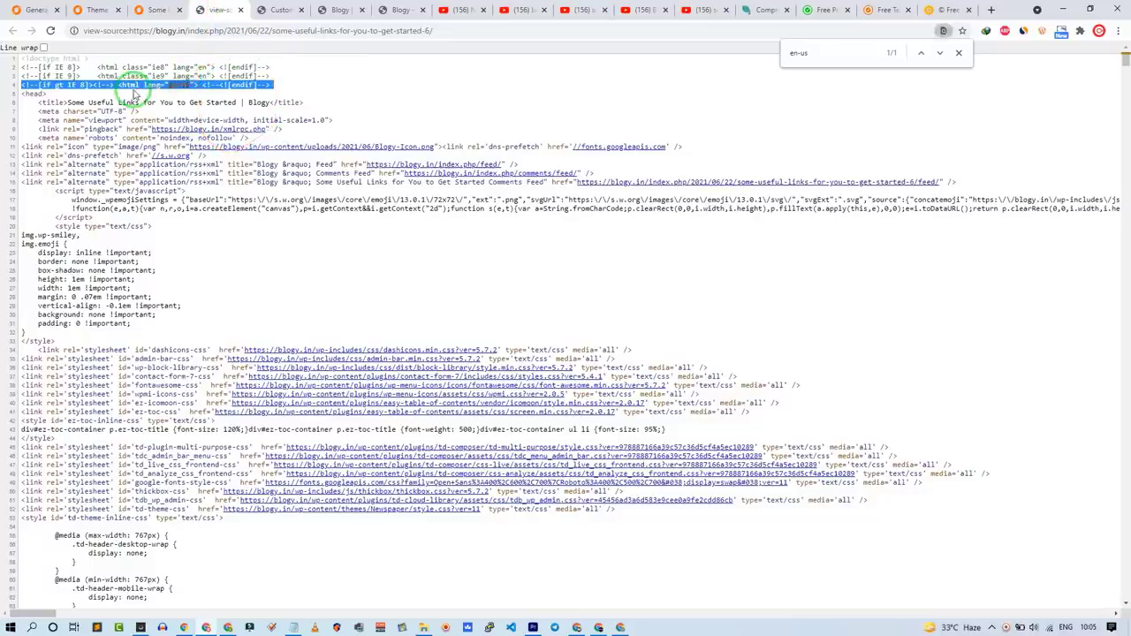
pyautogui.click(35, 10)
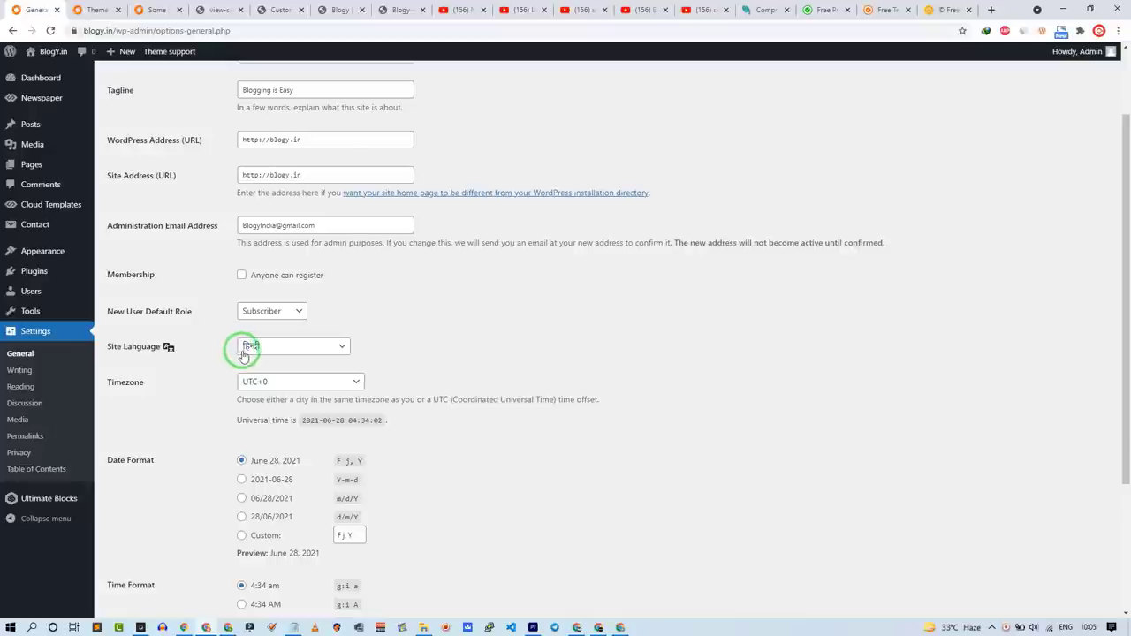
pyautogui.click(243, 354)
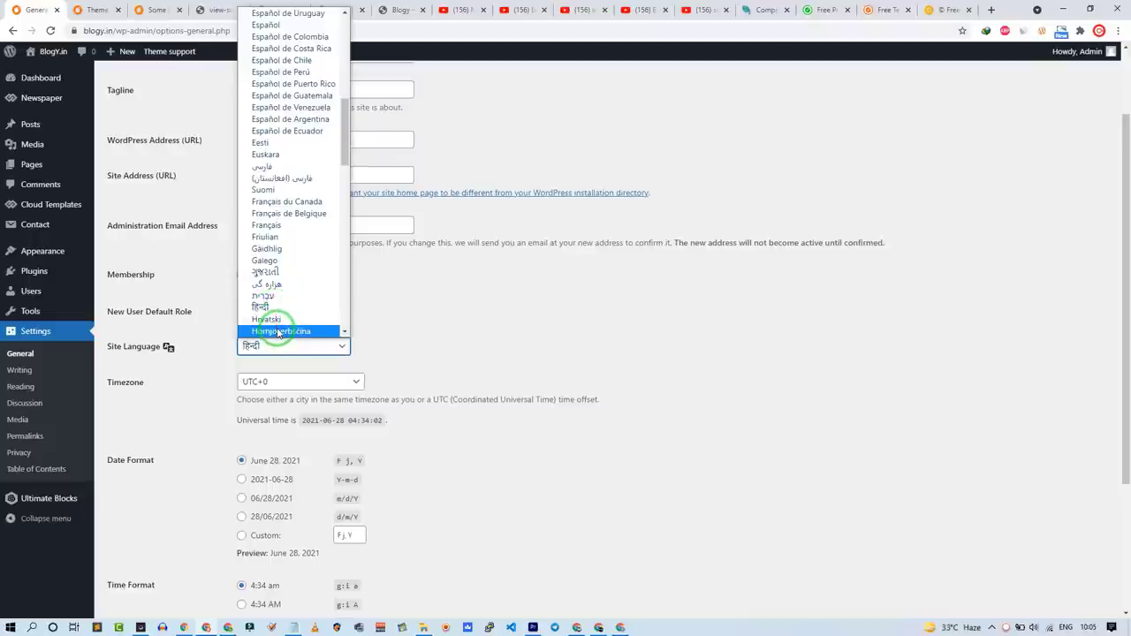
pyautogui.scroll(5, 278, 334)
pyautogui.press('e')
pyautogui.press('e')
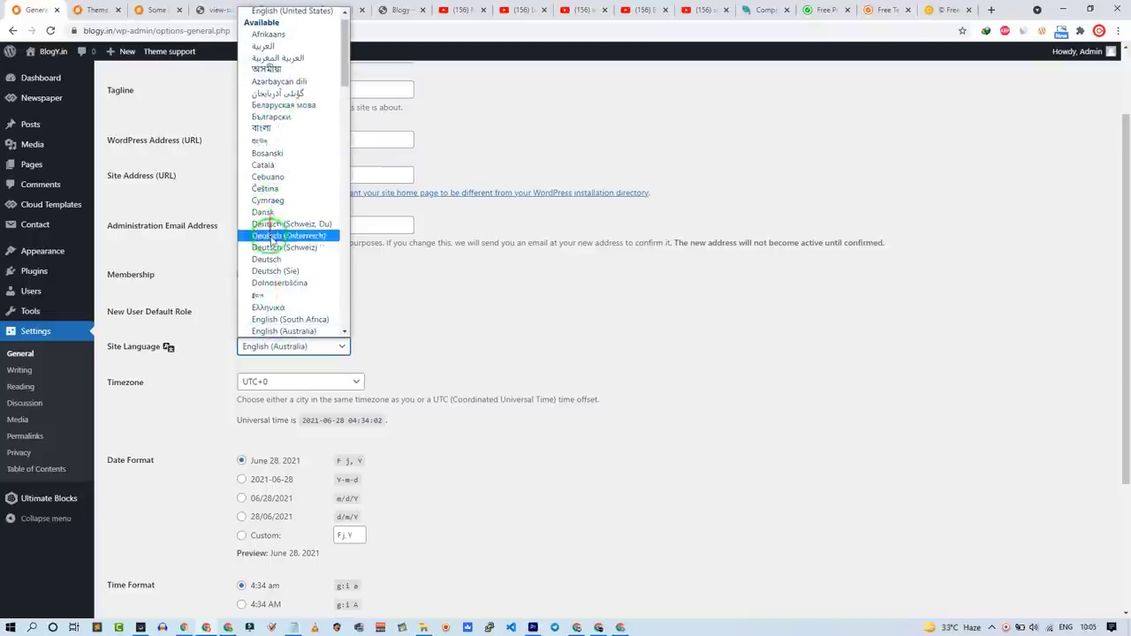
pyautogui.scroll(-3, 281, 267)
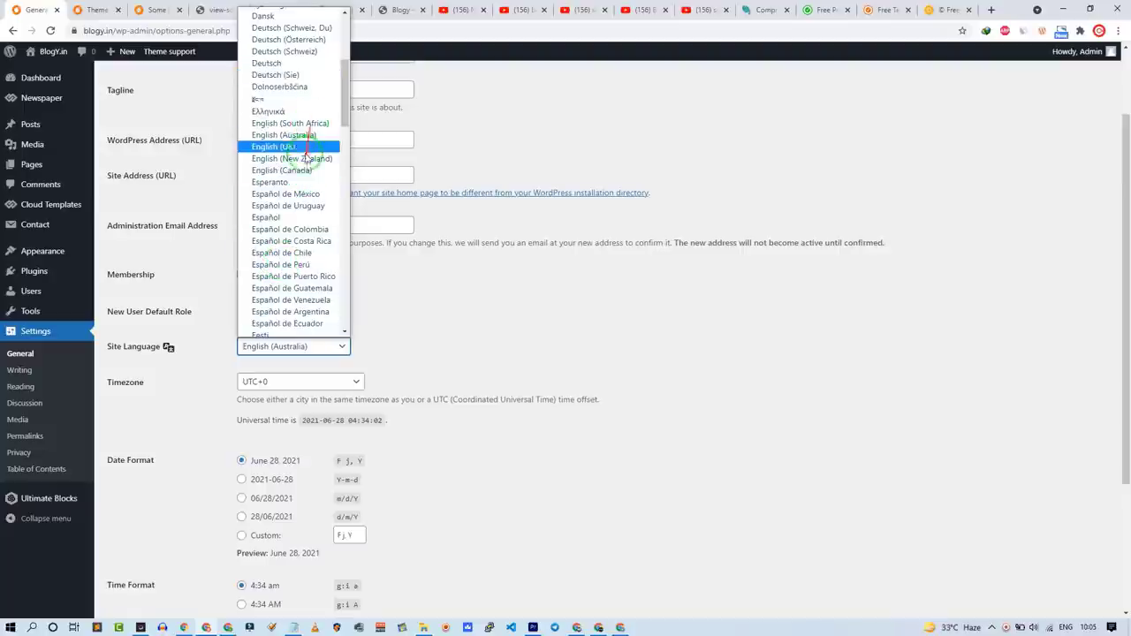
pyautogui.scroll(5, 298, 136)
pyautogui.click(261, 84)
# Step: Set the timezone to Kolkata and save the General Settings
pyautogui.click(317, 381)
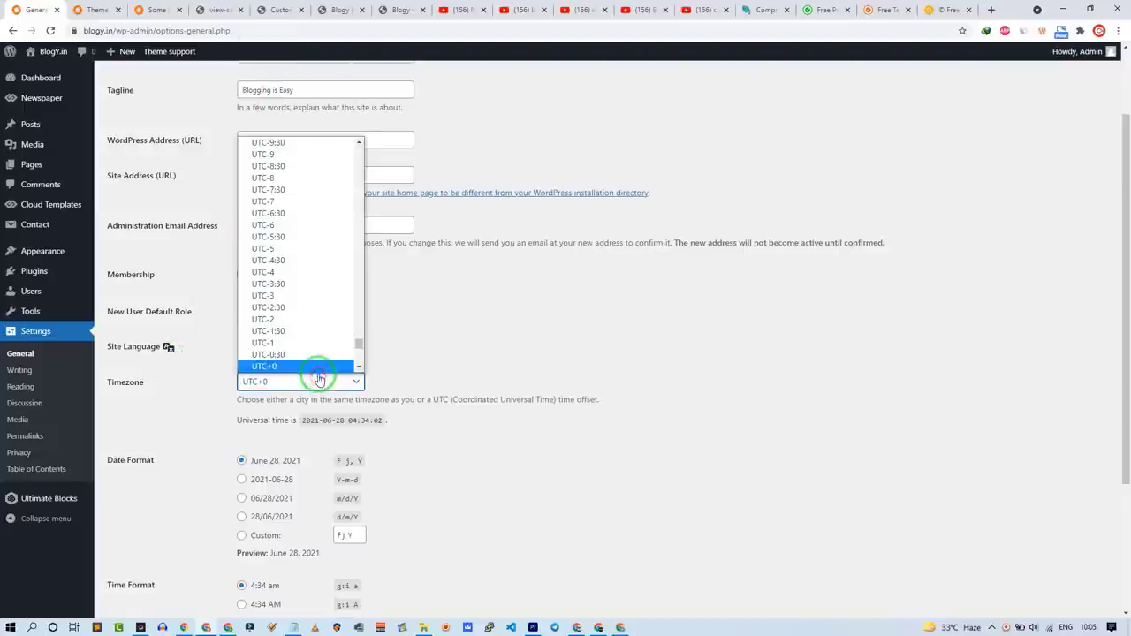
pyautogui.press('k')
pyautogui.press('k')
pyautogui.press('k')
pyautogui.press('k')
pyautogui.press('k')
pyautogui.press('k')
pyautogui.press('k')
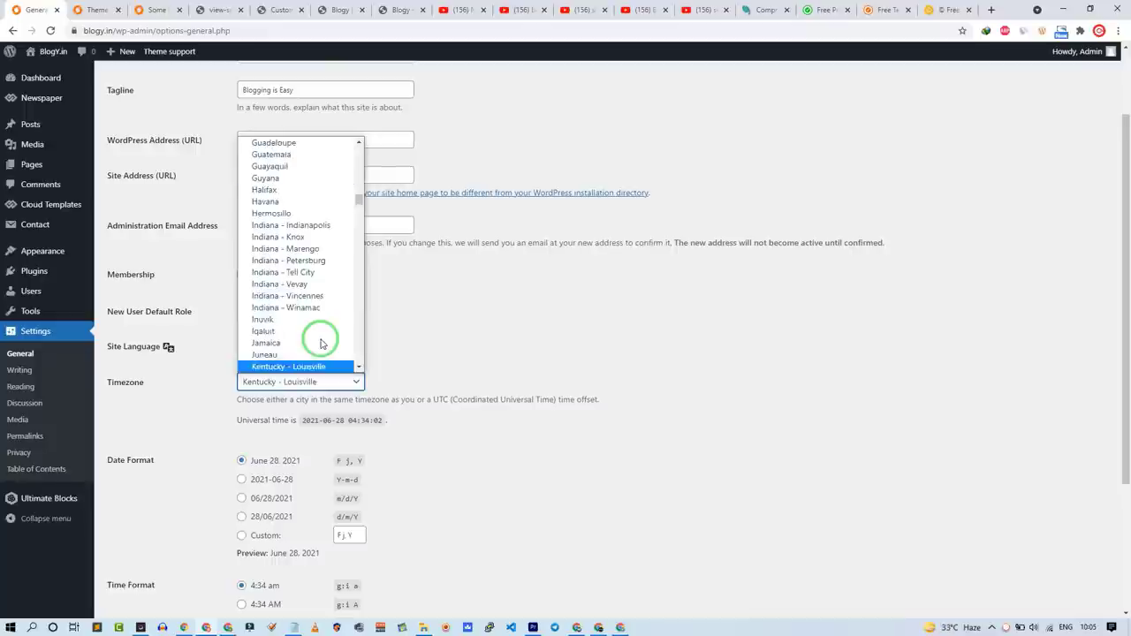
pyautogui.press('k')
pyautogui.press('k')
pyautogui.press('k')
pyautogui.press('k')
pyautogui.press('k')
pyautogui.press('k')
pyautogui.press('k')
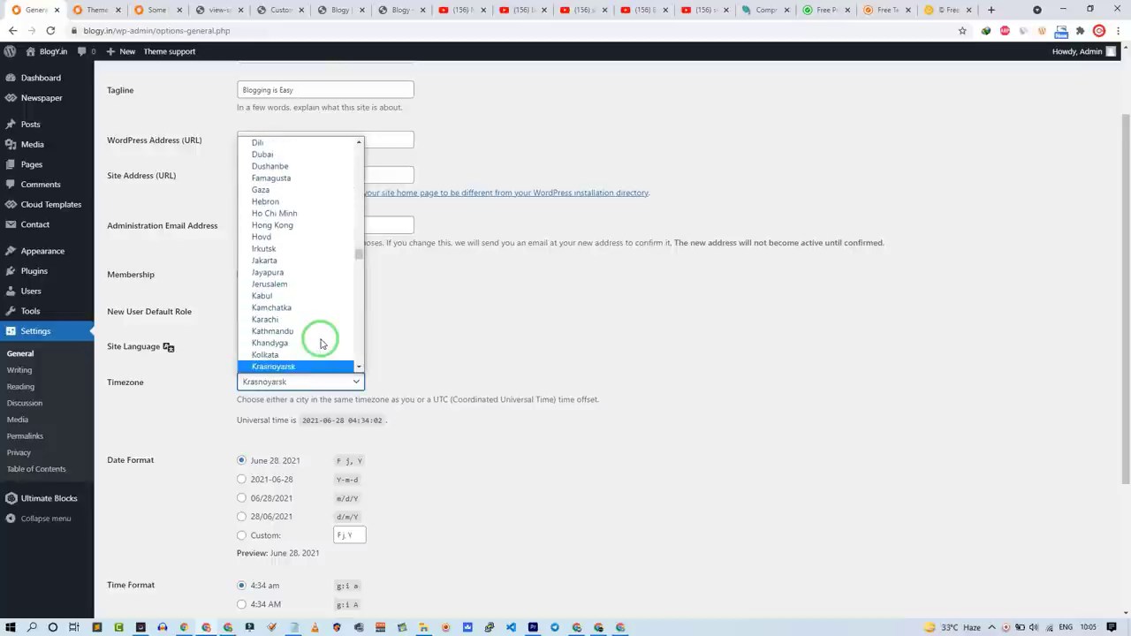
pyautogui.click(321, 343)
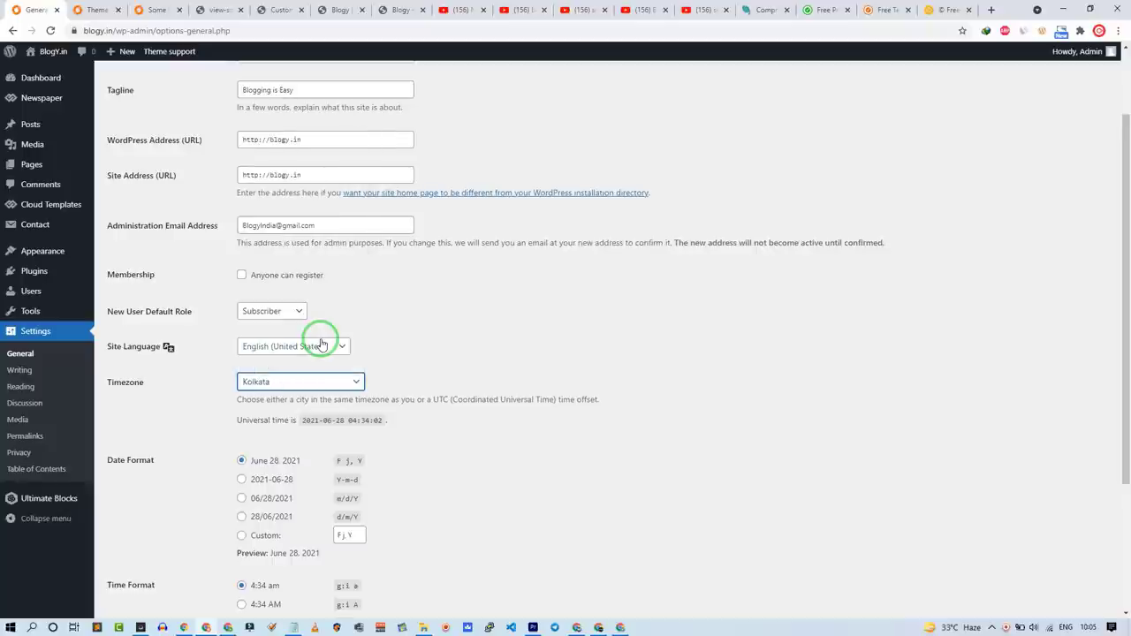
pyautogui.click(442, 301)
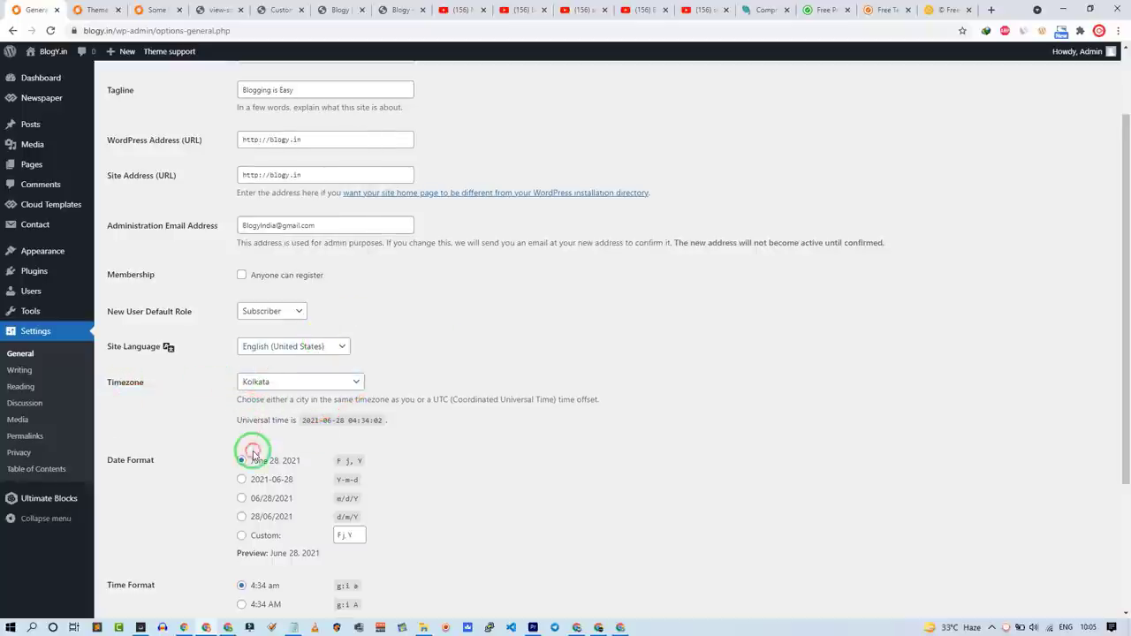
pyautogui.scroll(-2, 221, 457)
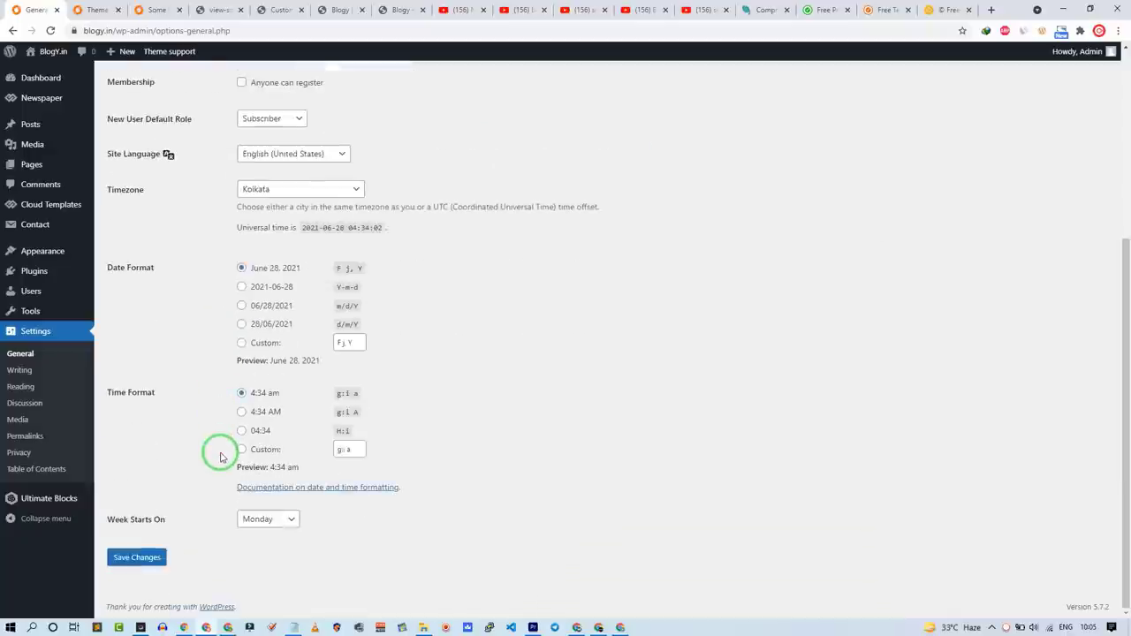
pyautogui.click(138, 555)
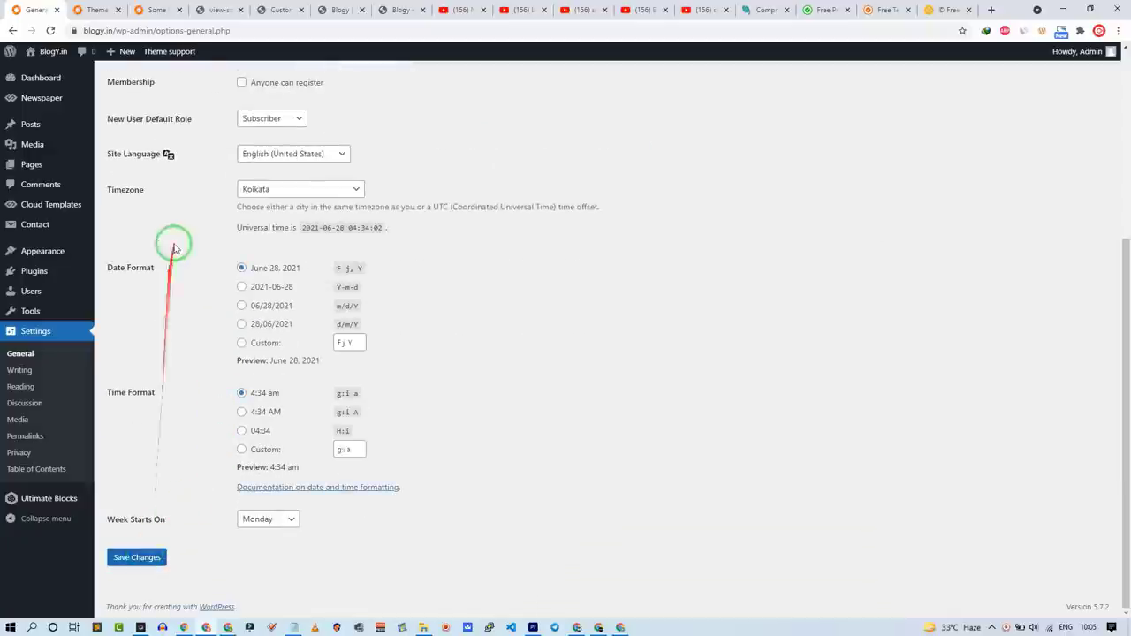
pyautogui.scroll(-1, 191, 353)
pyautogui.scroll(-3, 186, 379)
pyautogui.click(136, 556)
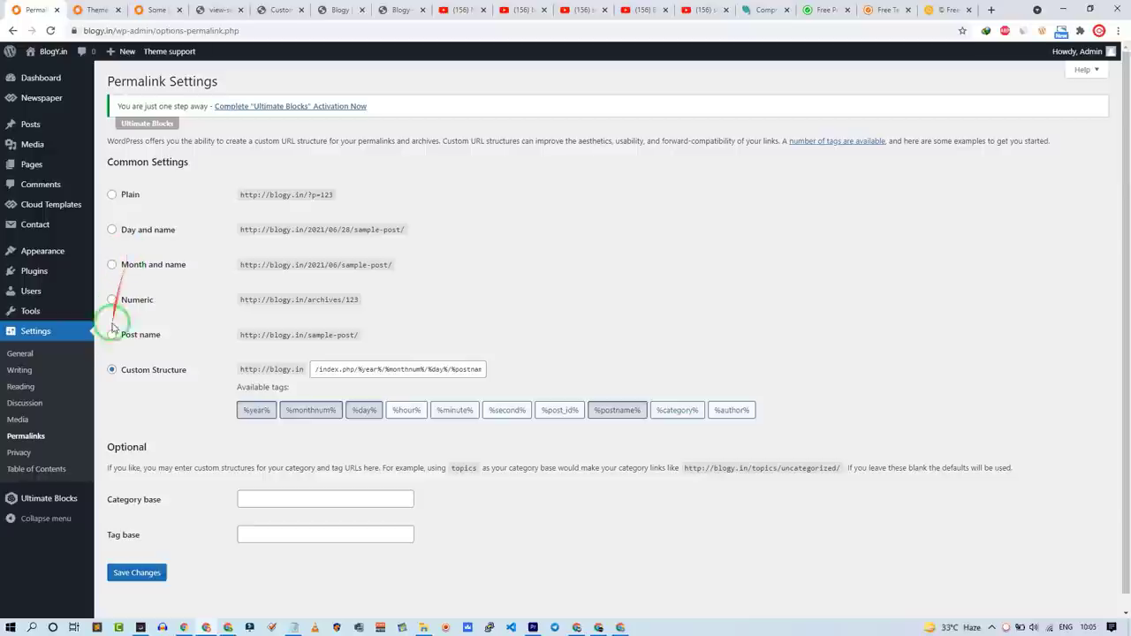
# Step: Switch permalinks to Post name and save, then mark Setup Jetpack as next in the notes
pyautogui.click(115, 332)
pyautogui.click(131, 573)
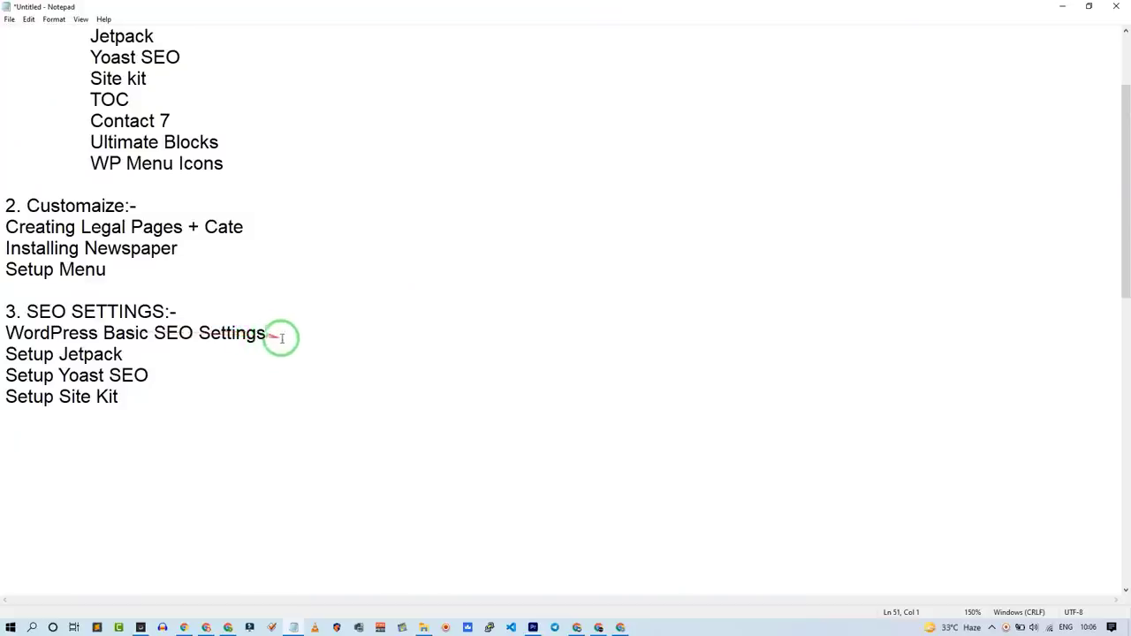
pyautogui.moveTo(282, 337); pyautogui.dragTo(13, 333)
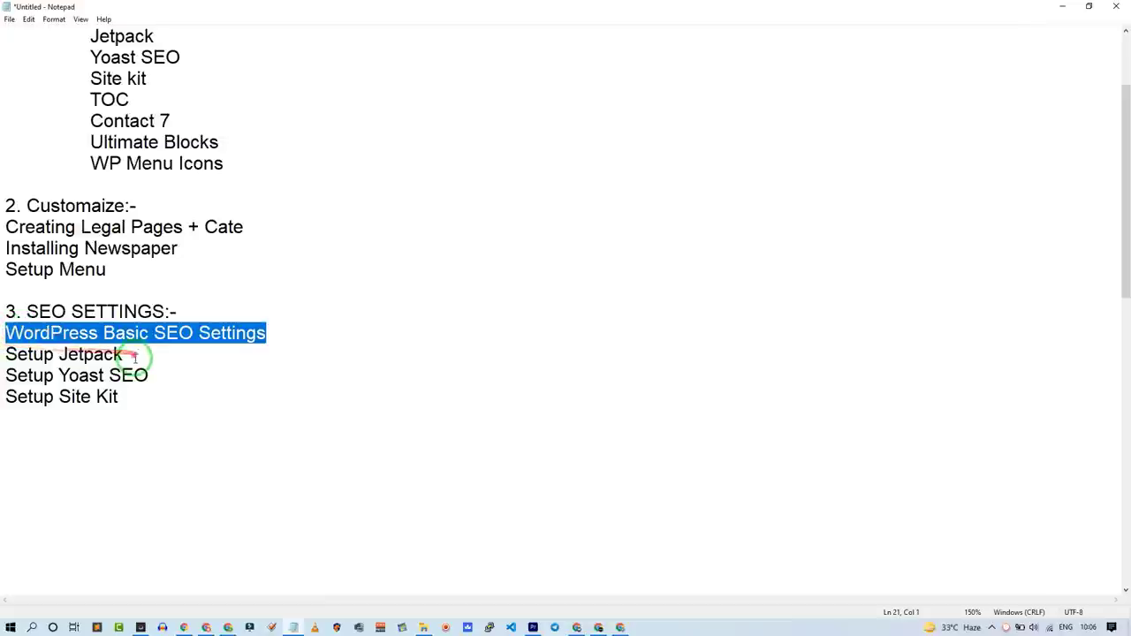
pyautogui.moveTo(137, 356); pyautogui.dragTo(46, 358)
pyautogui.rightClick(53, 356)
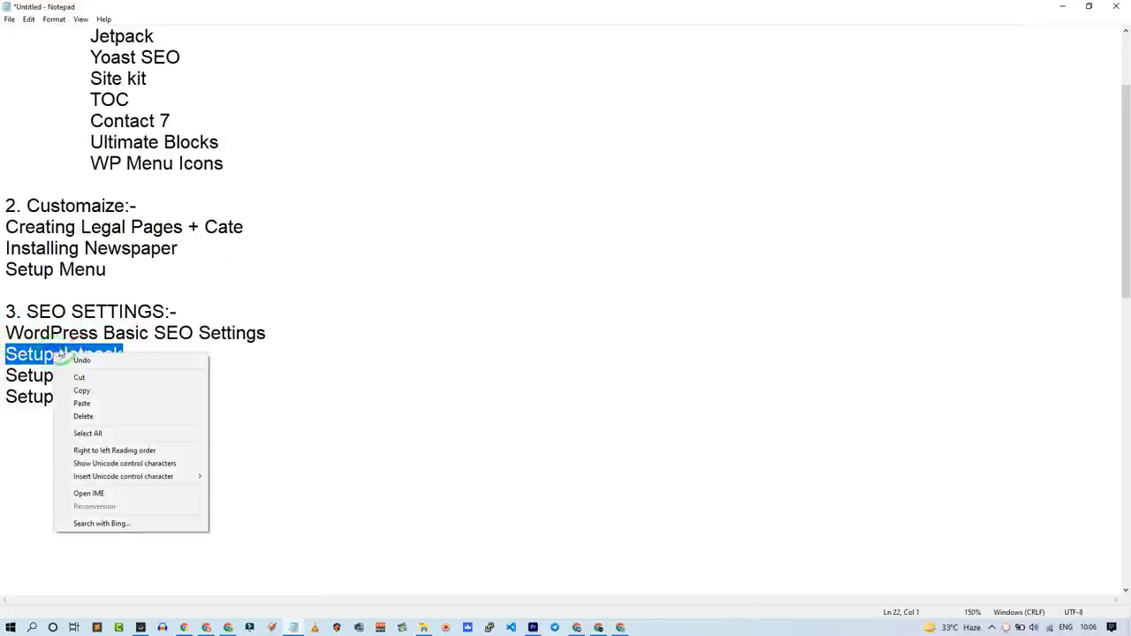
pyautogui.click(1059, 7)
pyautogui.click(1060, 7)
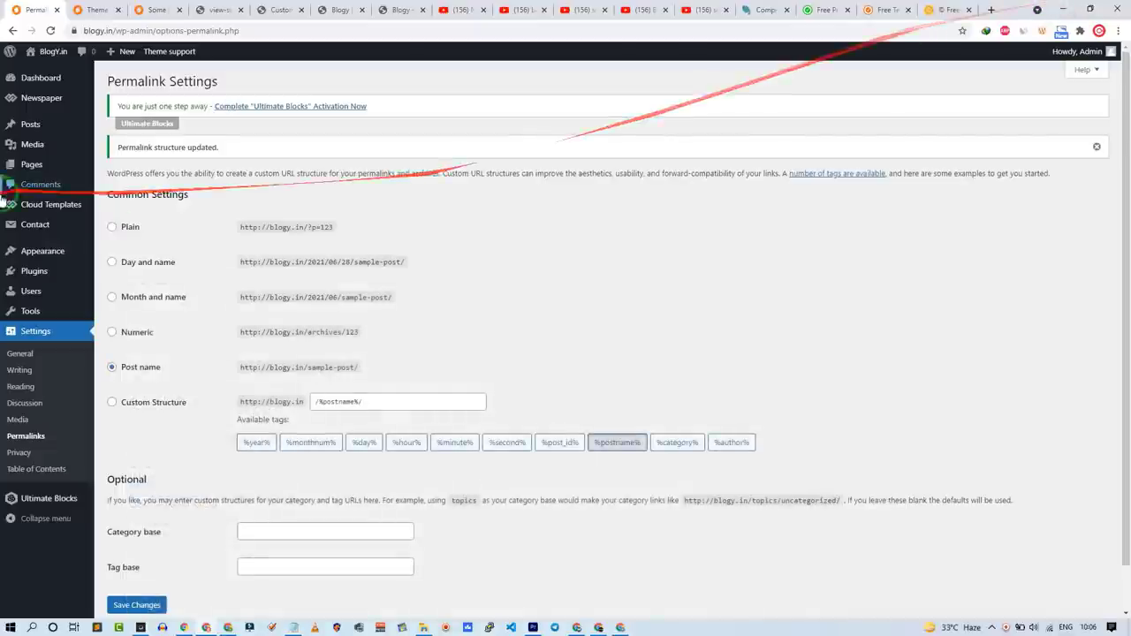
# Step: Activate Jetpack from Installed Plugins, approve its WordPress.com connection, and pick the free plan
pyautogui.click(32, 270)
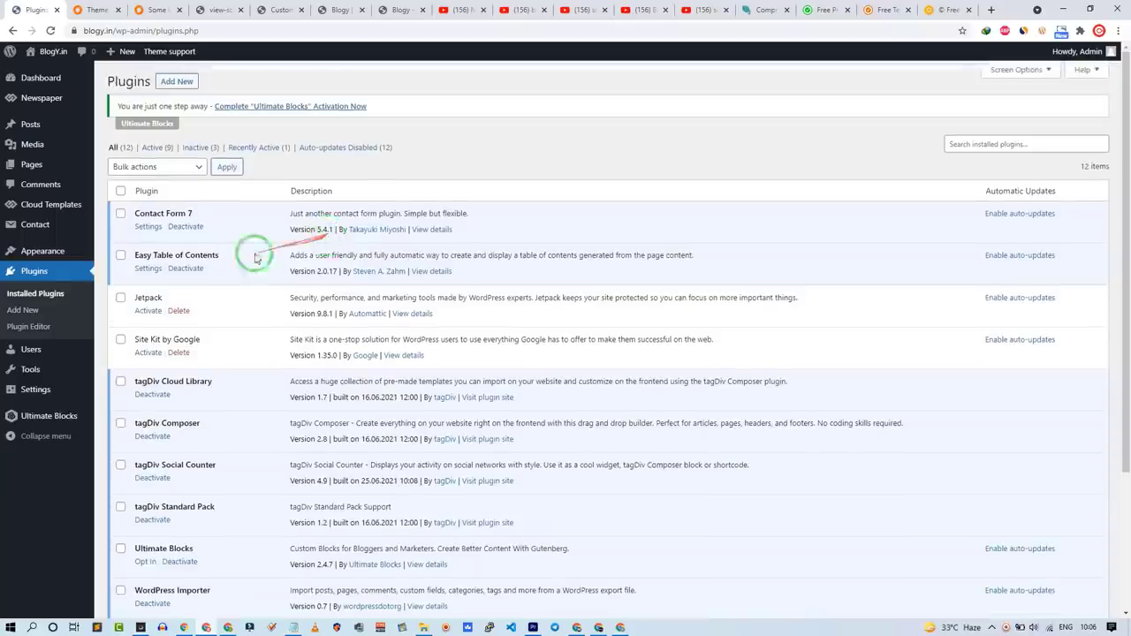
pyautogui.click(146, 311)
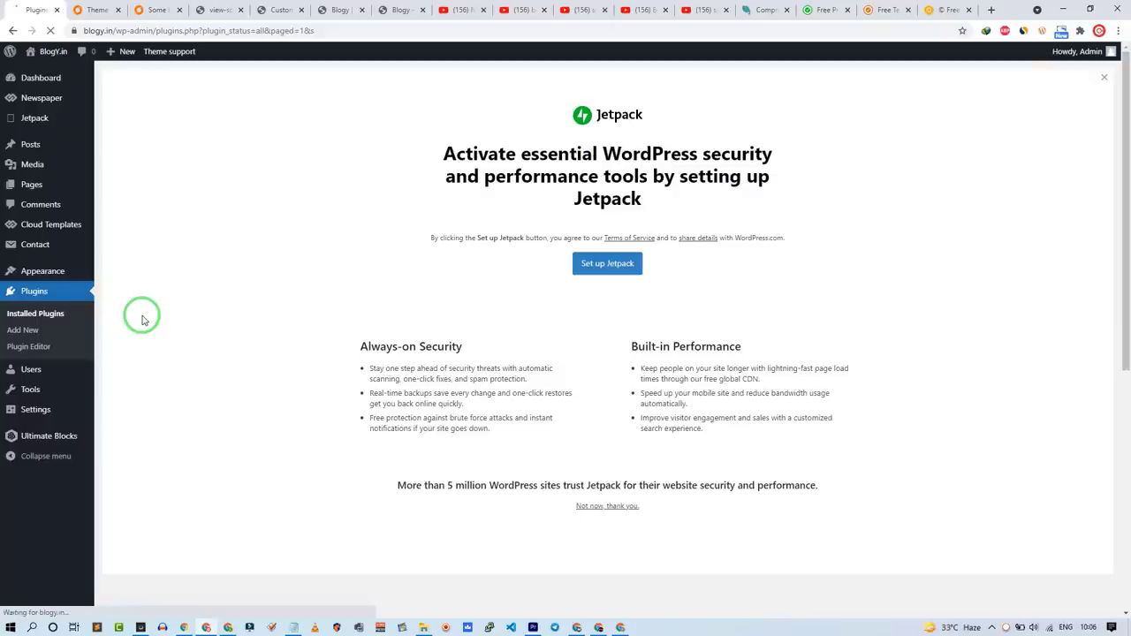
pyautogui.click(607, 264)
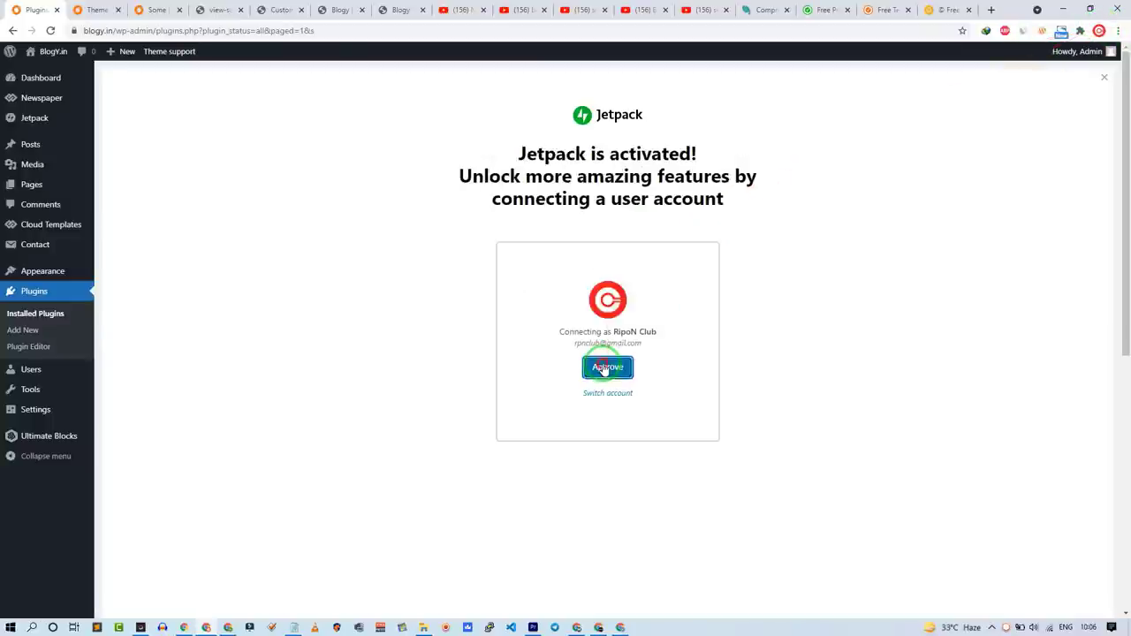
pyautogui.click(604, 366)
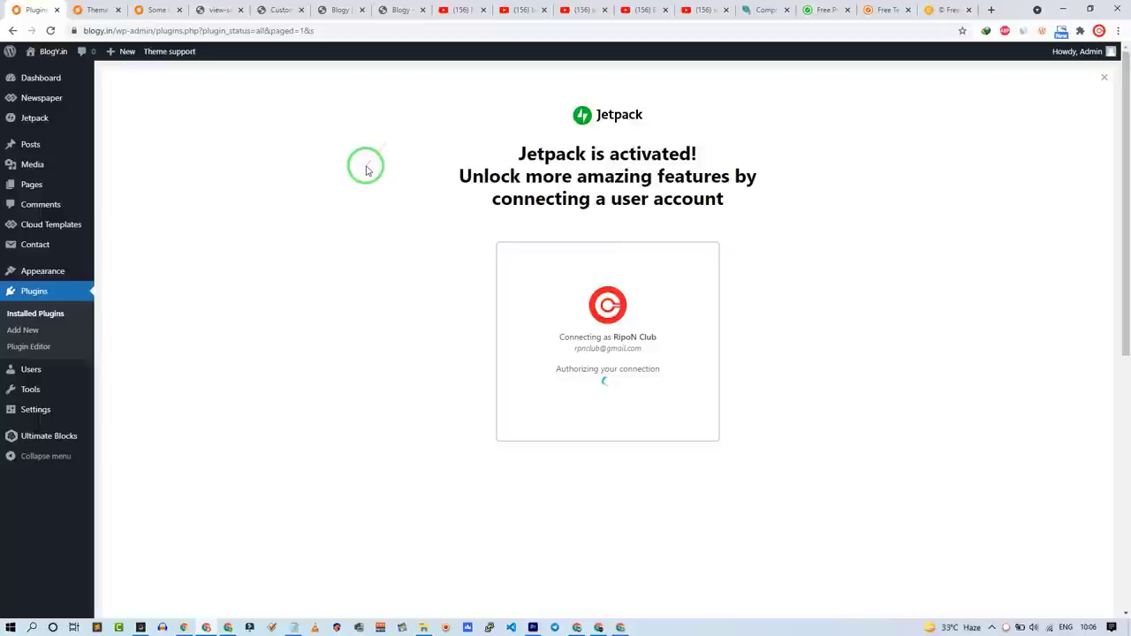
pyautogui.scroll(-10, 283, 314)
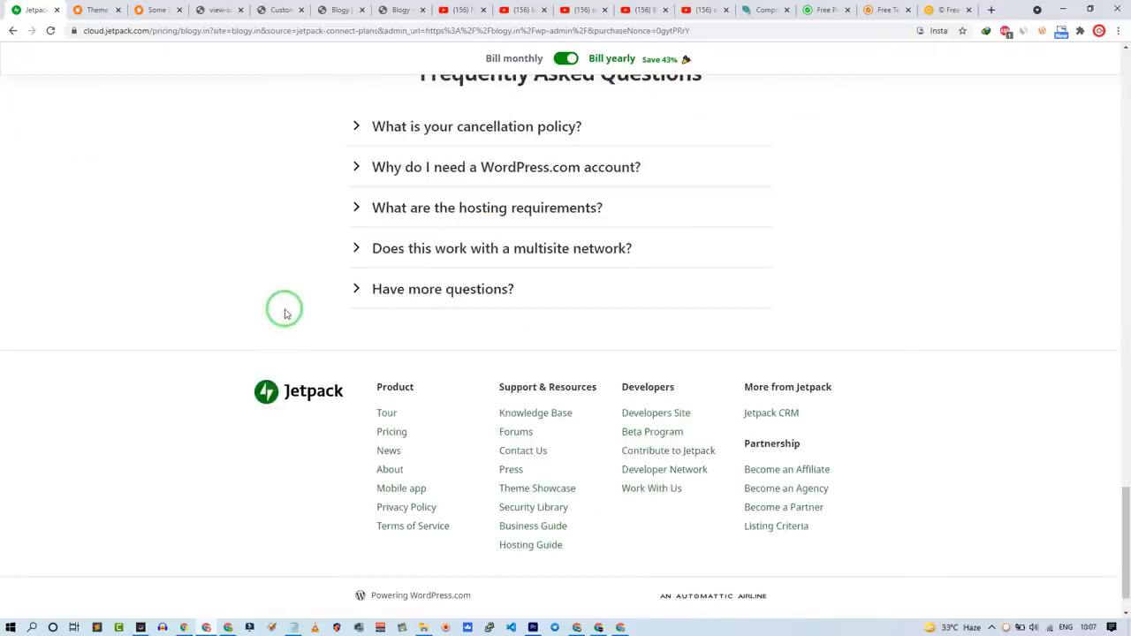
pyautogui.click(338, 189)
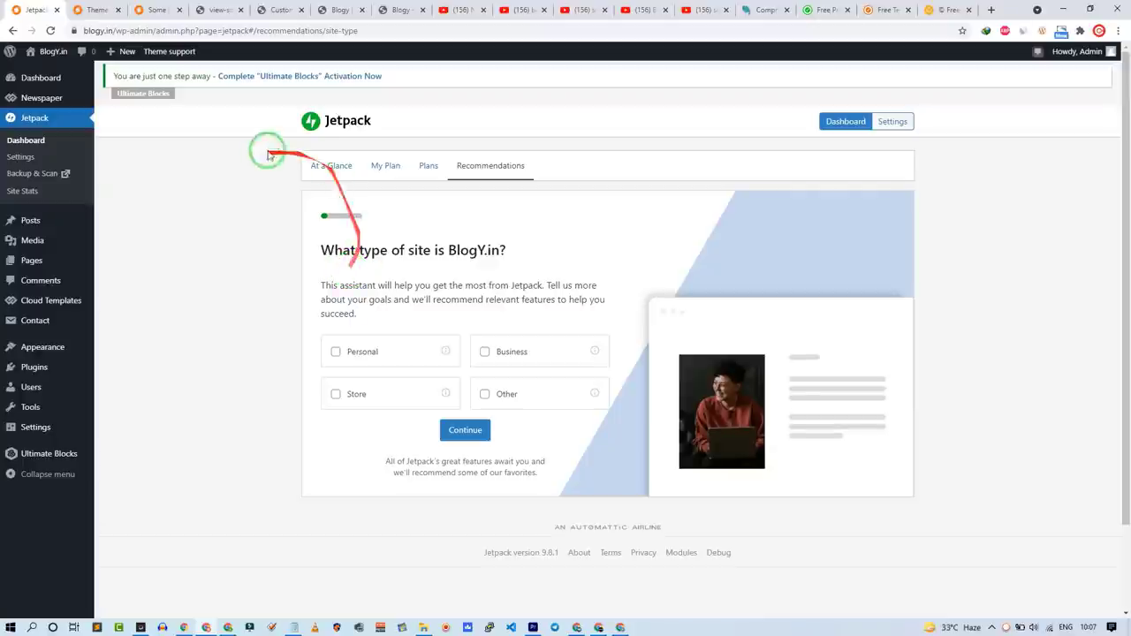
# Step: Browse the YouTube results for 'set up jetpack plugin' tutorial videos
pyautogui.click(704, 10)
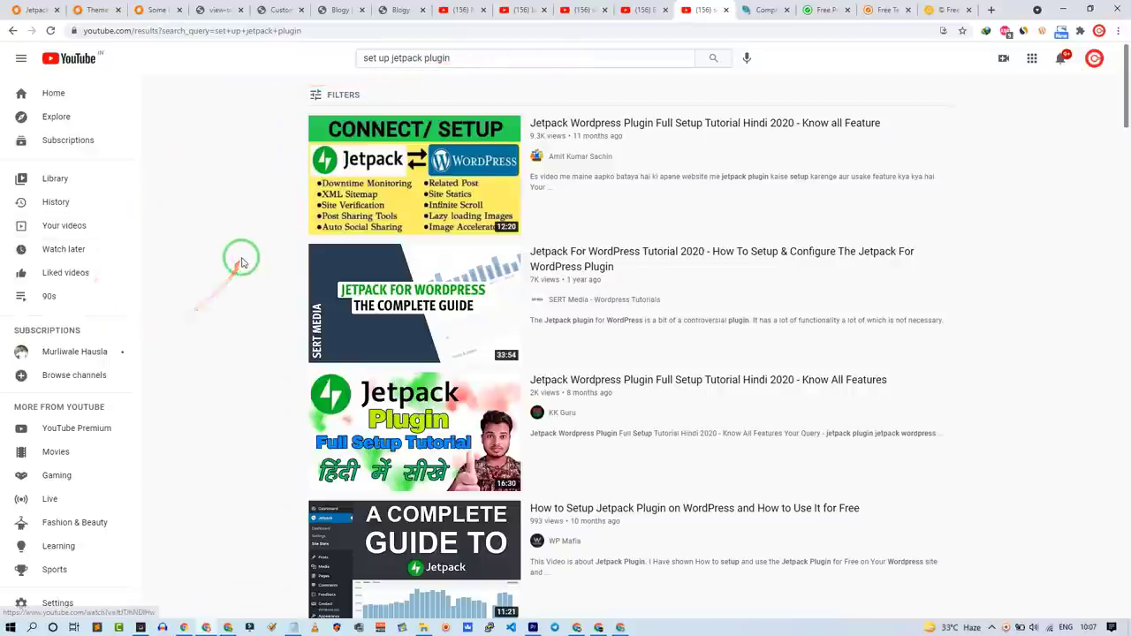
pyautogui.scroll(-9, 239, 256)
pyautogui.scroll(7, 245, 263)
pyautogui.scroll(2, 244, 262)
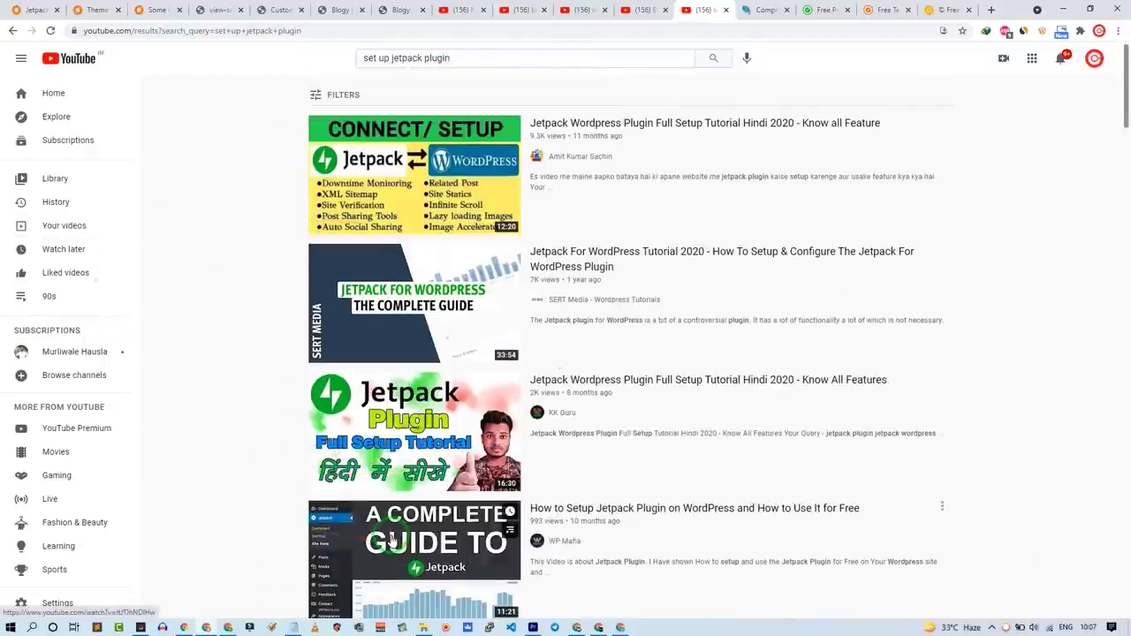
pyautogui.scroll(-2, 174, 503)
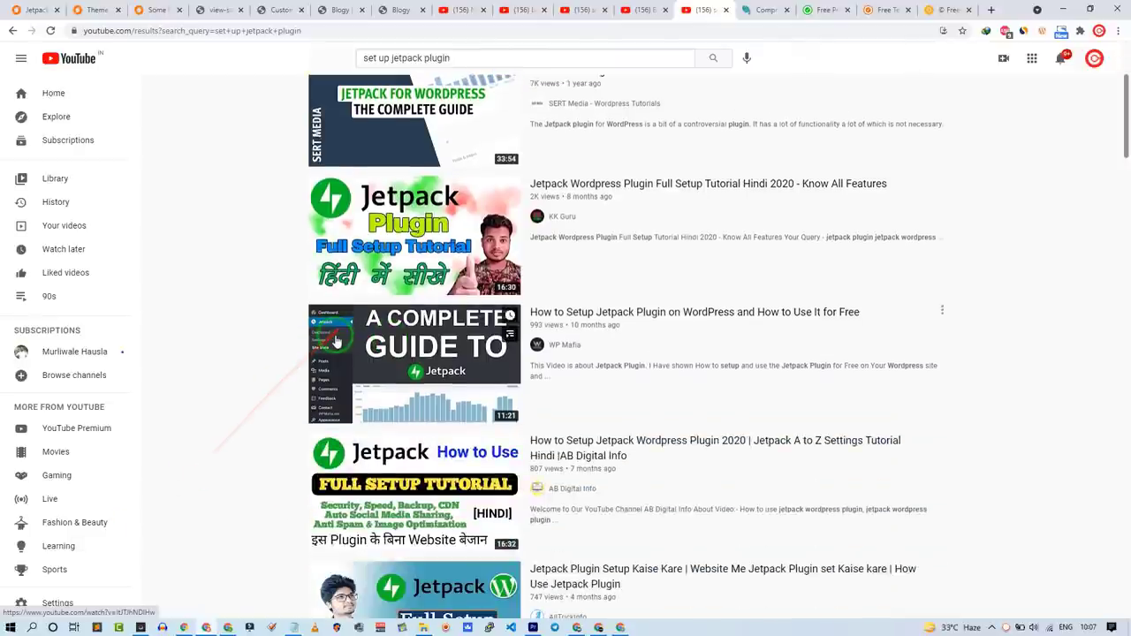
pyautogui.scroll(2, 227, 345)
# Step: Mark BlogY.in as personal, enable Downtime Monitoring, and skip Related Posts, Creative Mail and Site Accelerator
pyautogui.click(31, 10)
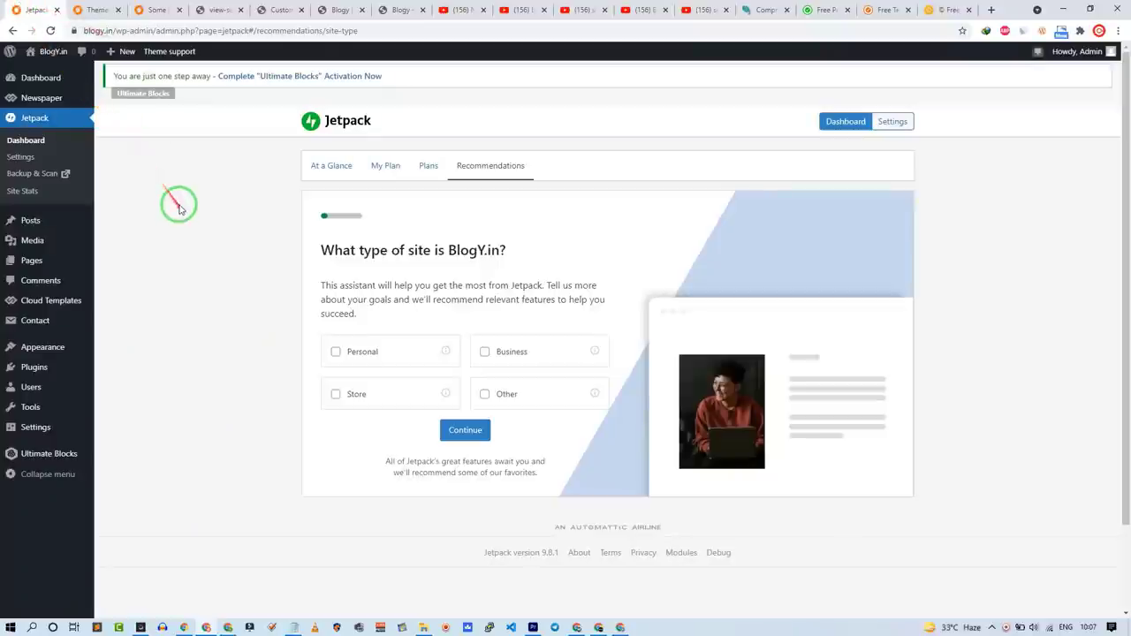
pyautogui.moveTo(63, 87)
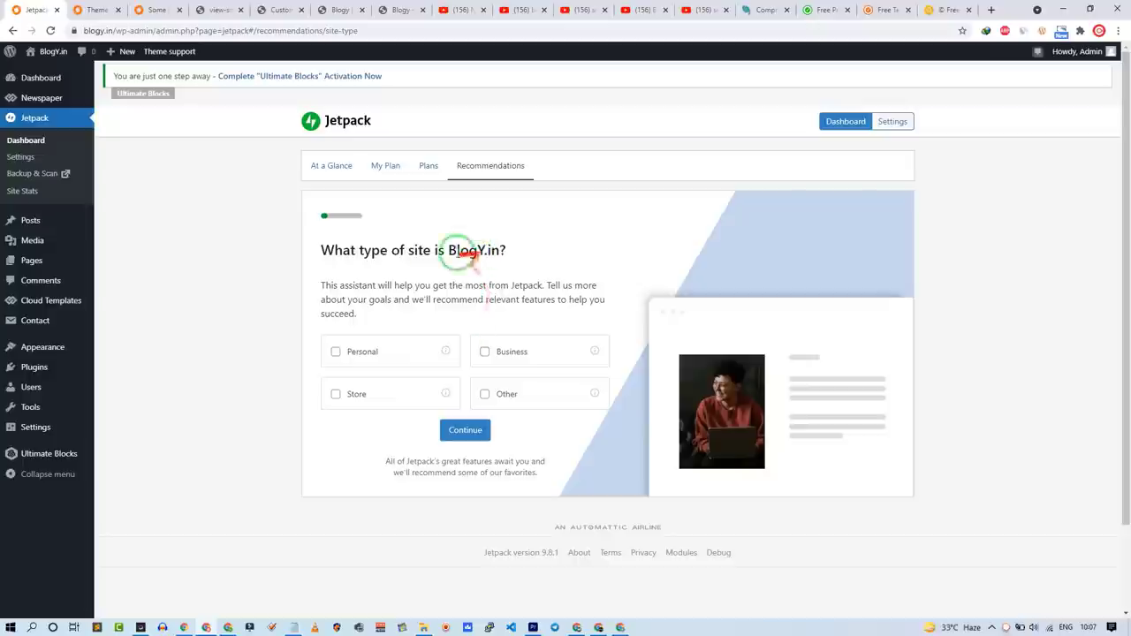
pyautogui.click(387, 352)
pyautogui.click(457, 430)
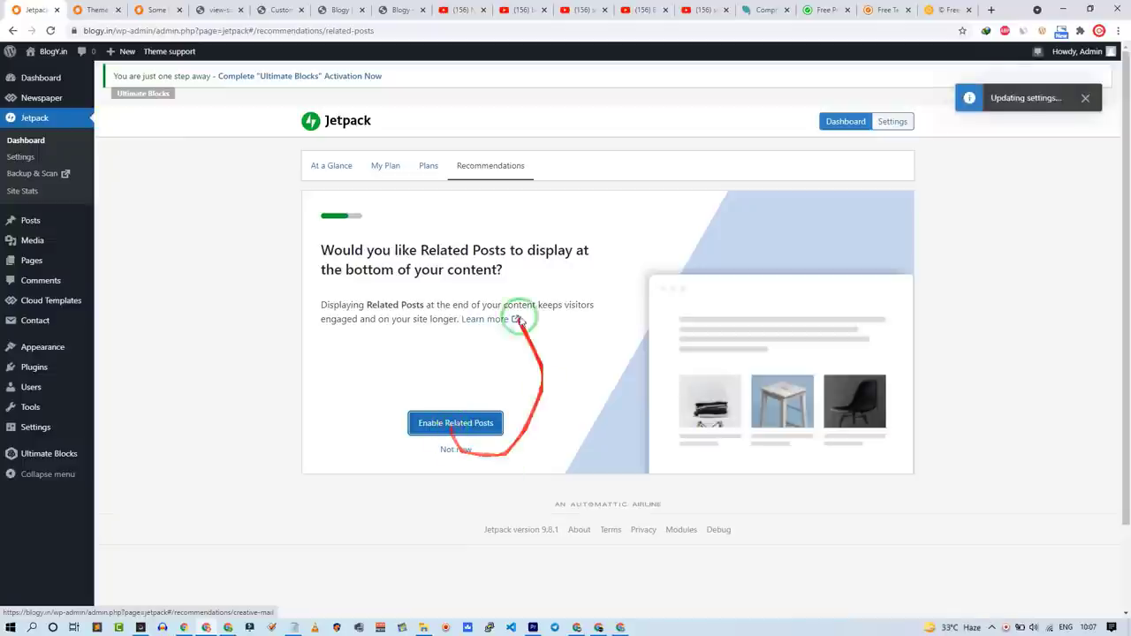
pyautogui.click(453, 453)
pyautogui.click(452, 453)
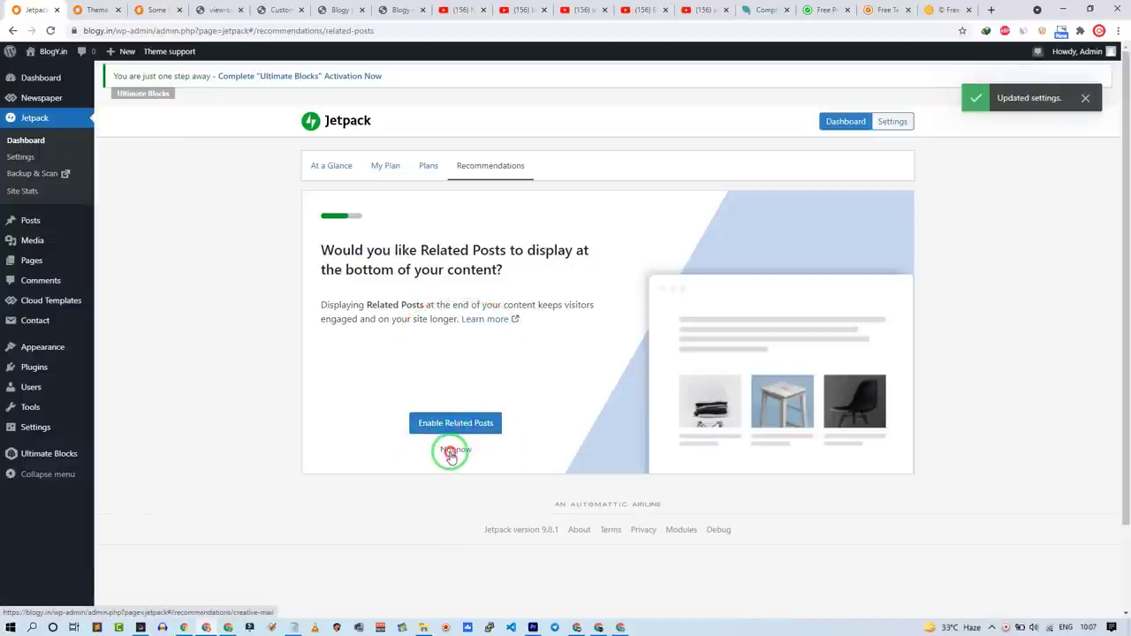
pyautogui.click(453, 452)
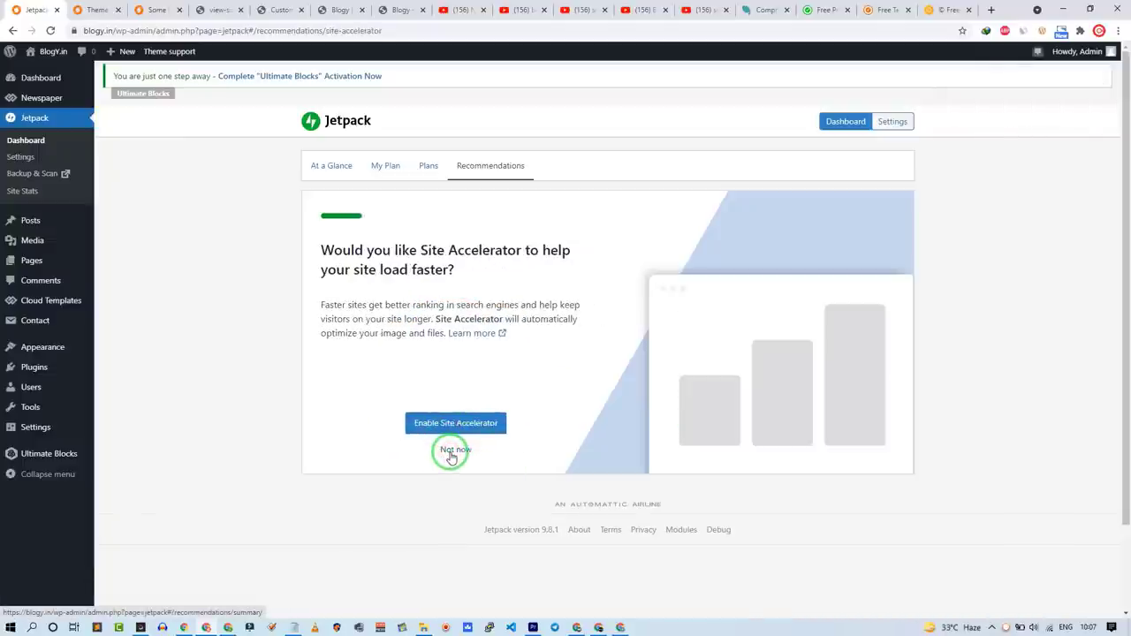
pyautogui.click(452, 453)
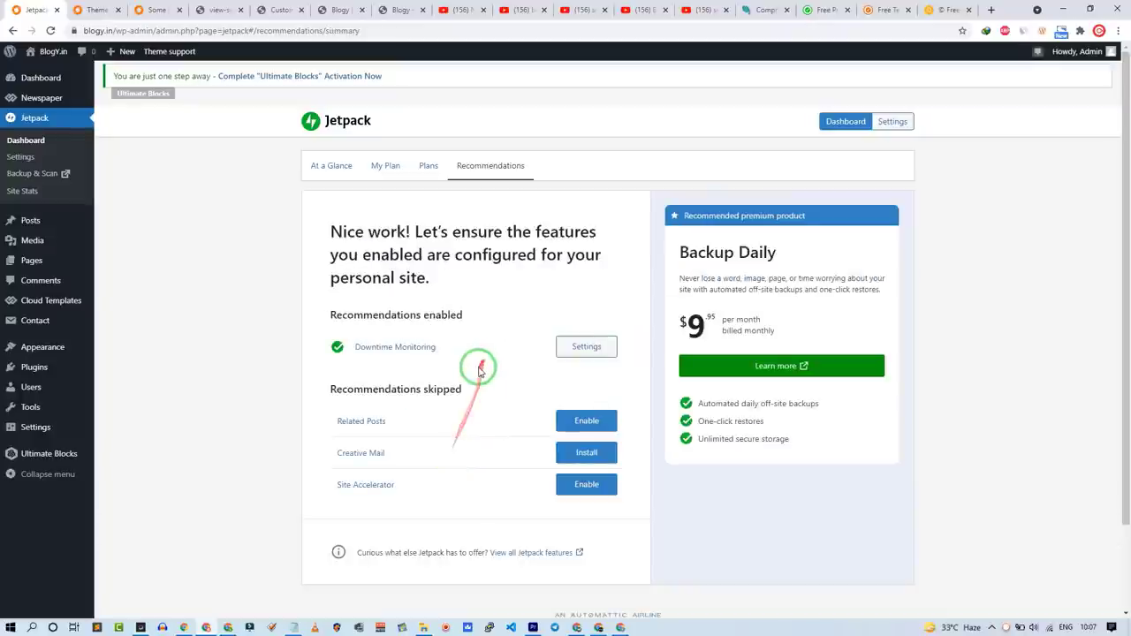
# Step: Turn off Jetpack's brute force protection and return to the installed plugins list
pyautogui.click(24, 157)
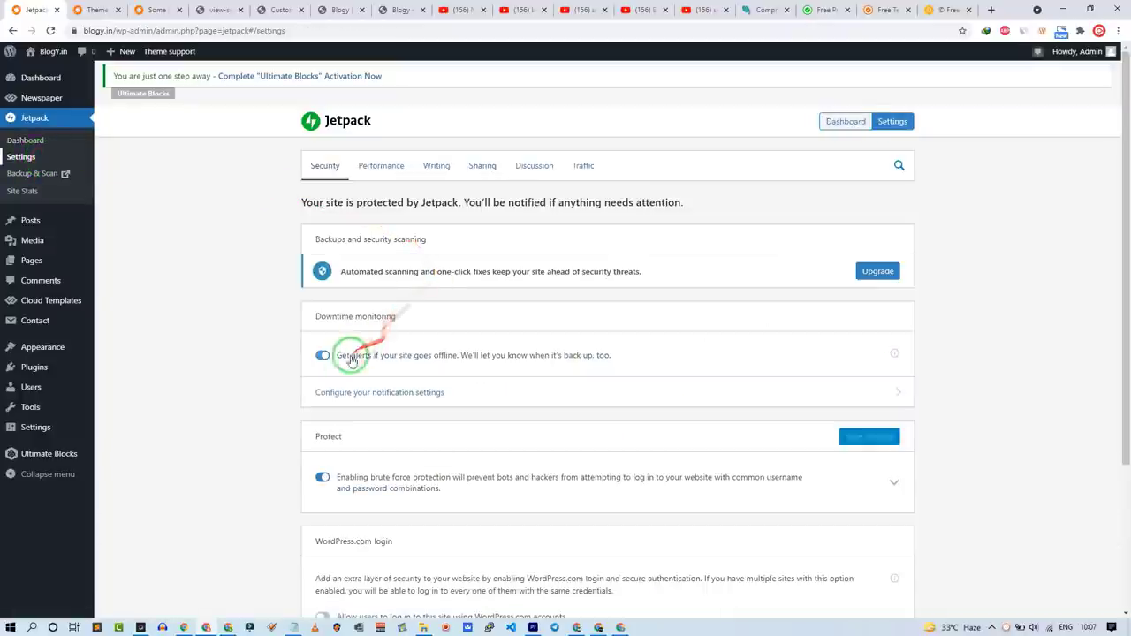
pyautogui.click(320, 478)
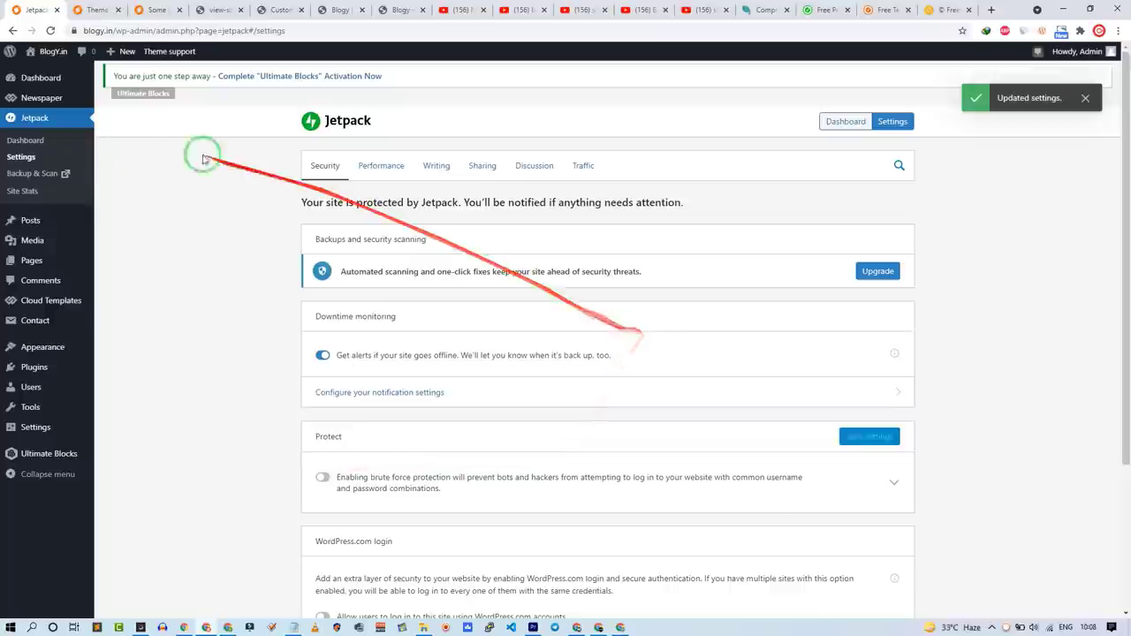
pyautogui.click(70, 365)
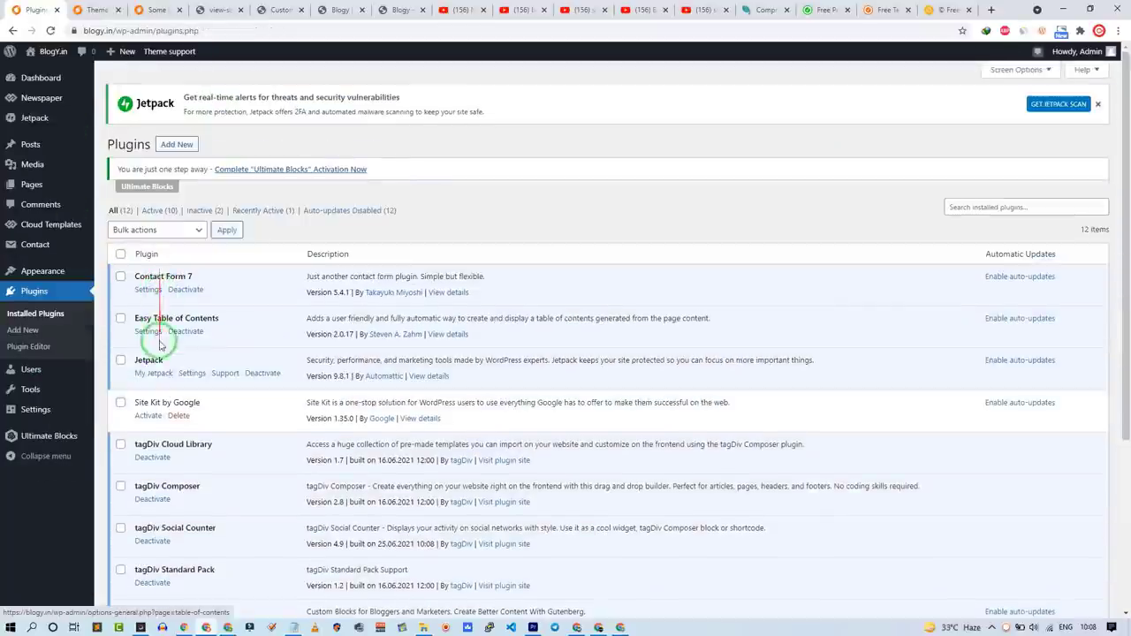
# Step: Activate Yoast SEO, then reach its Search Appearance settings through the SEO menu
pyautogui.scroll(-4, 156, 328)
pyautogui.click(146, 502)
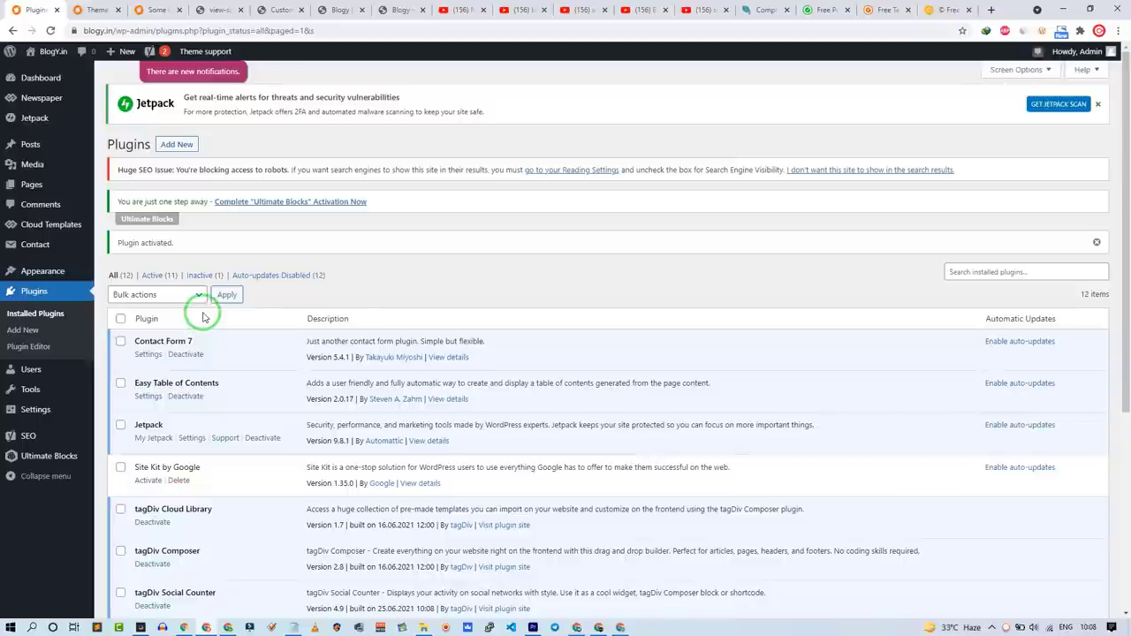
pyautogui.moveTo(45, 437)
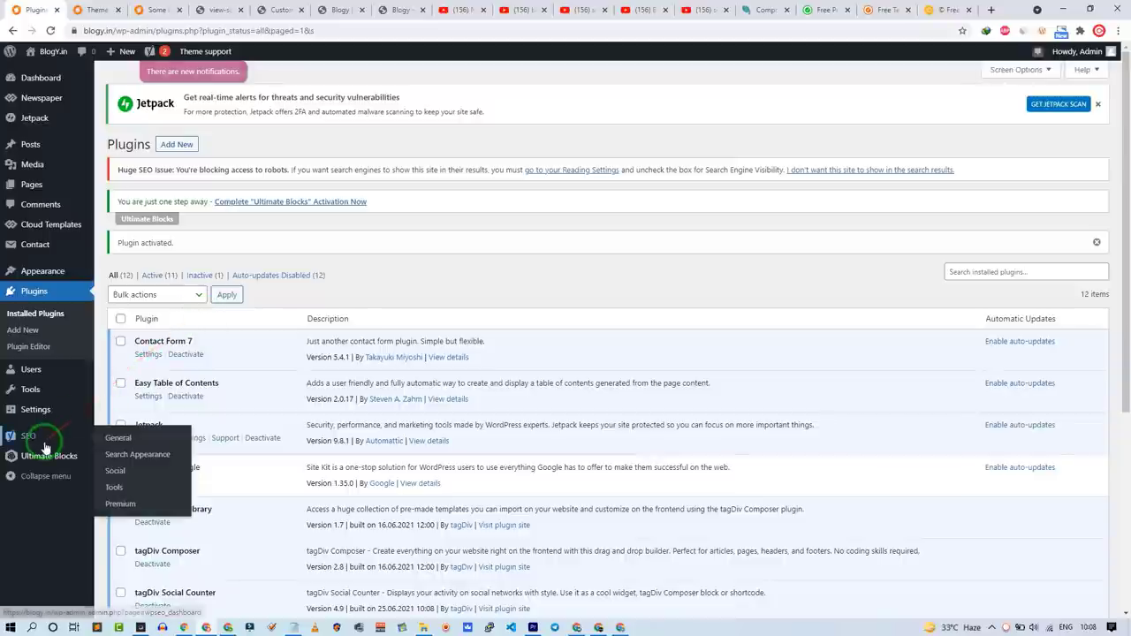
pyautogui.click(111, 436)
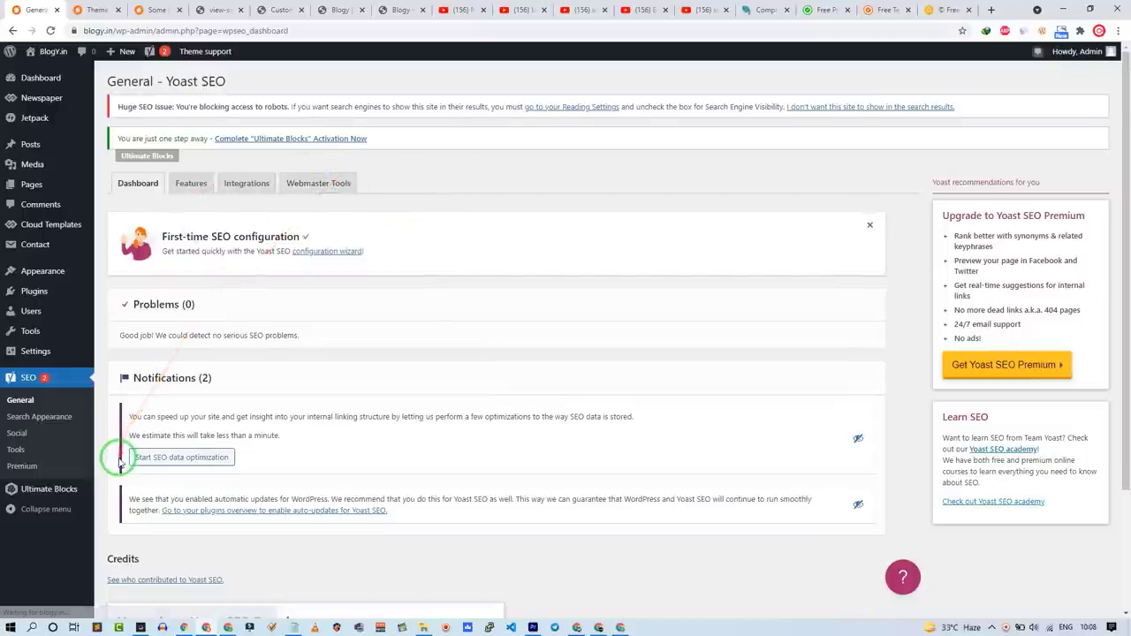
pyautogui.scroll(-3, 119, 461)
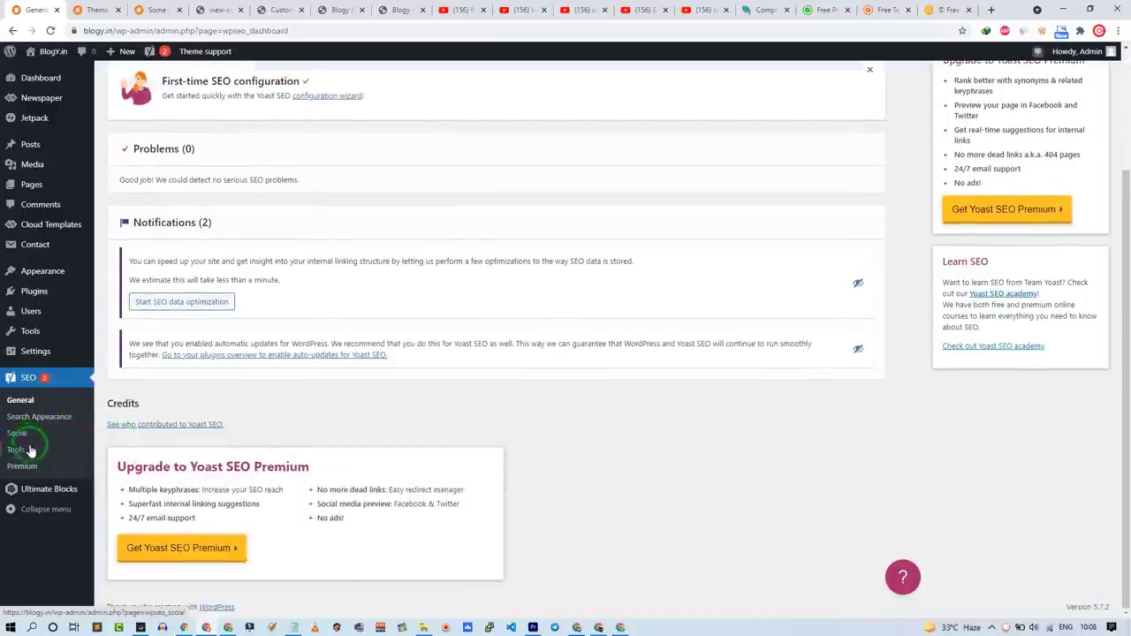
pyautogui.click(31, 421)
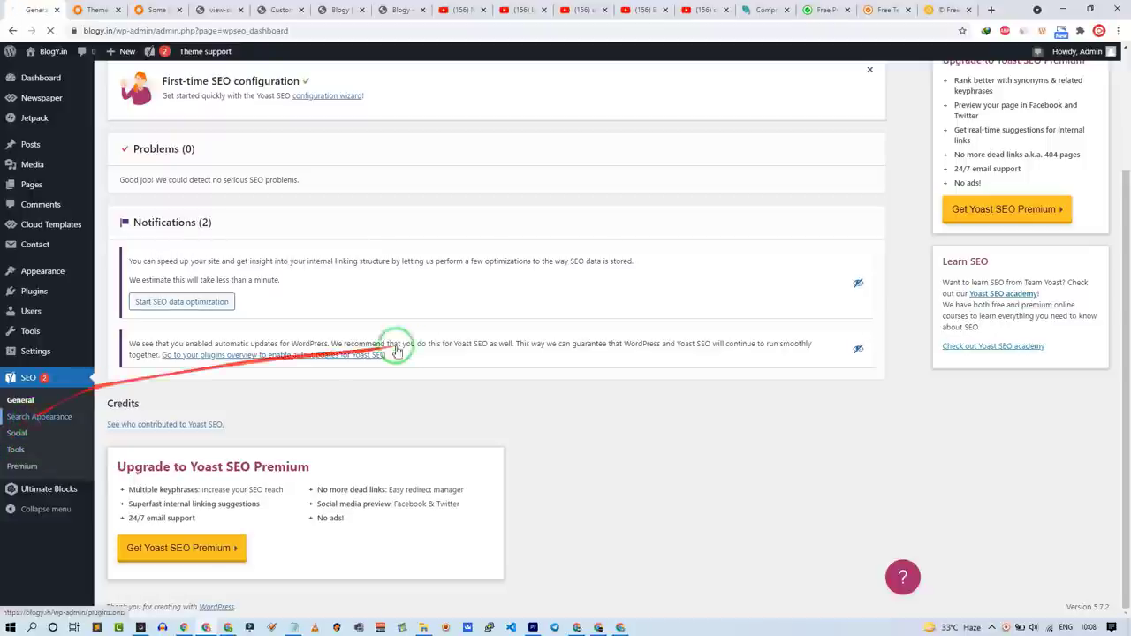
# Step: Use ':' as the title separator and paste the Blogy description from Notepad as the homepage meta description
pyautogui.scroll(-3, 233, 344)
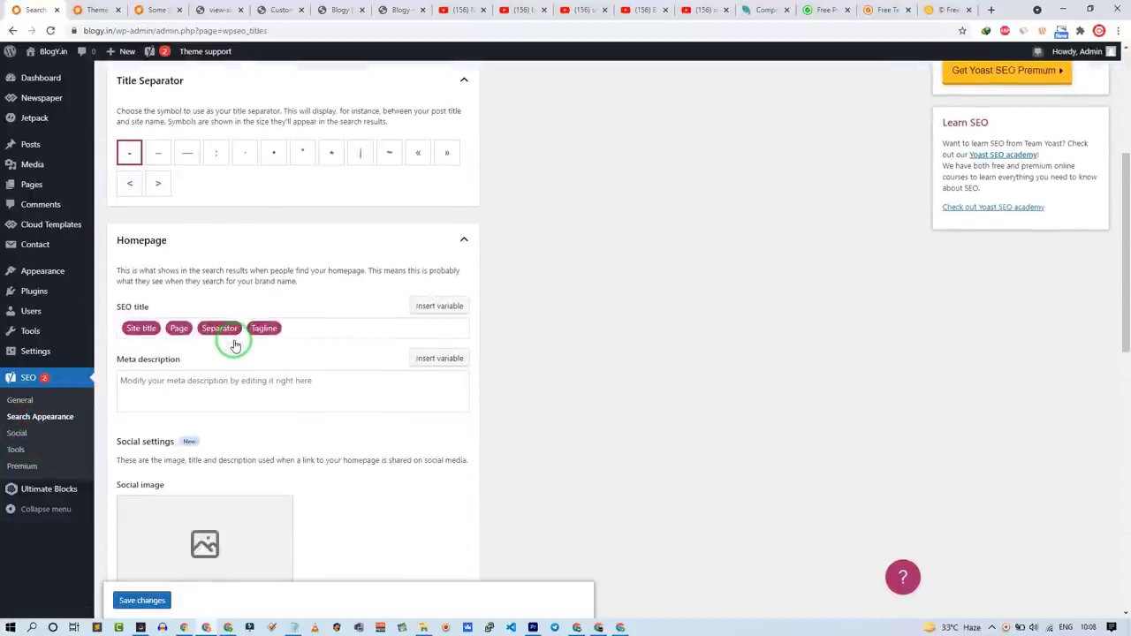
pyautogui.click(221, 156)
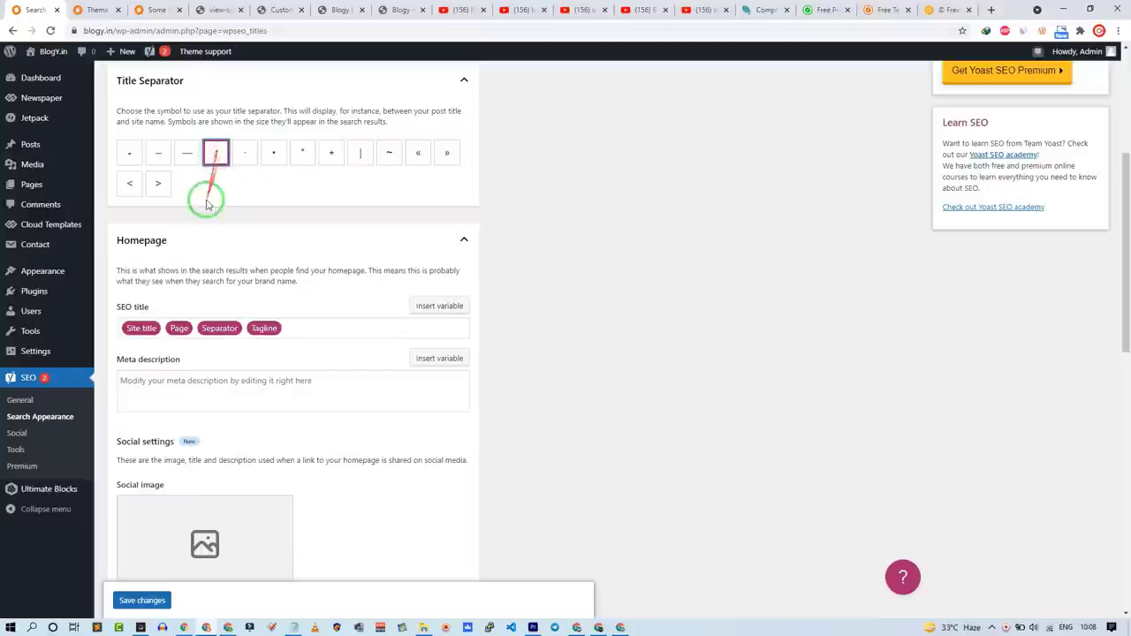
pyautogui.click(300, 329)
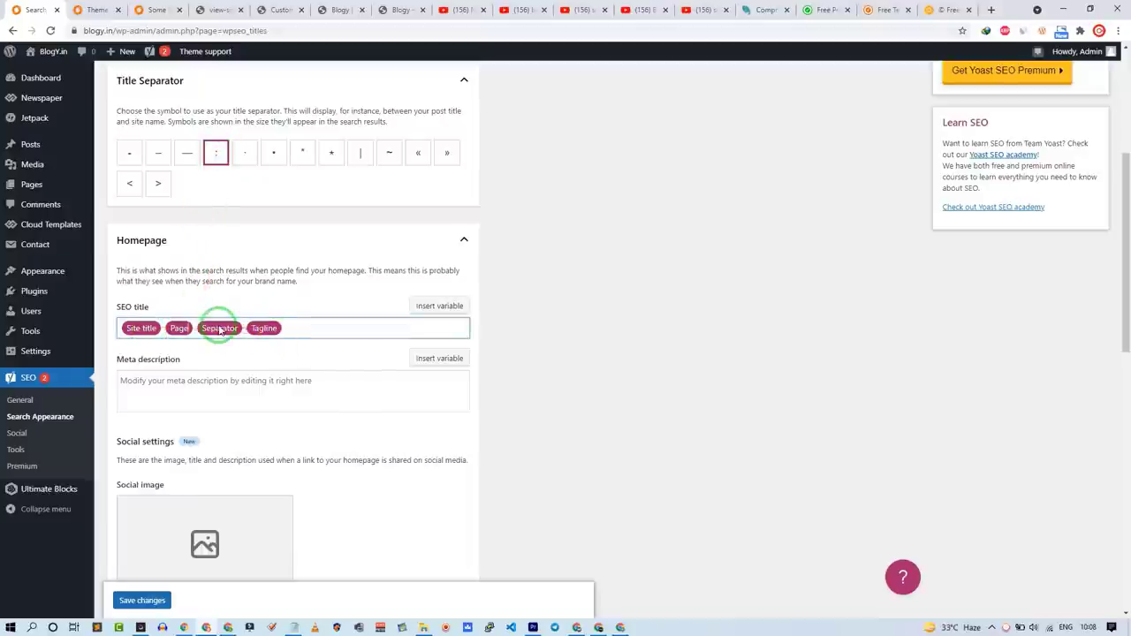
pyautogui.click(293, 626)
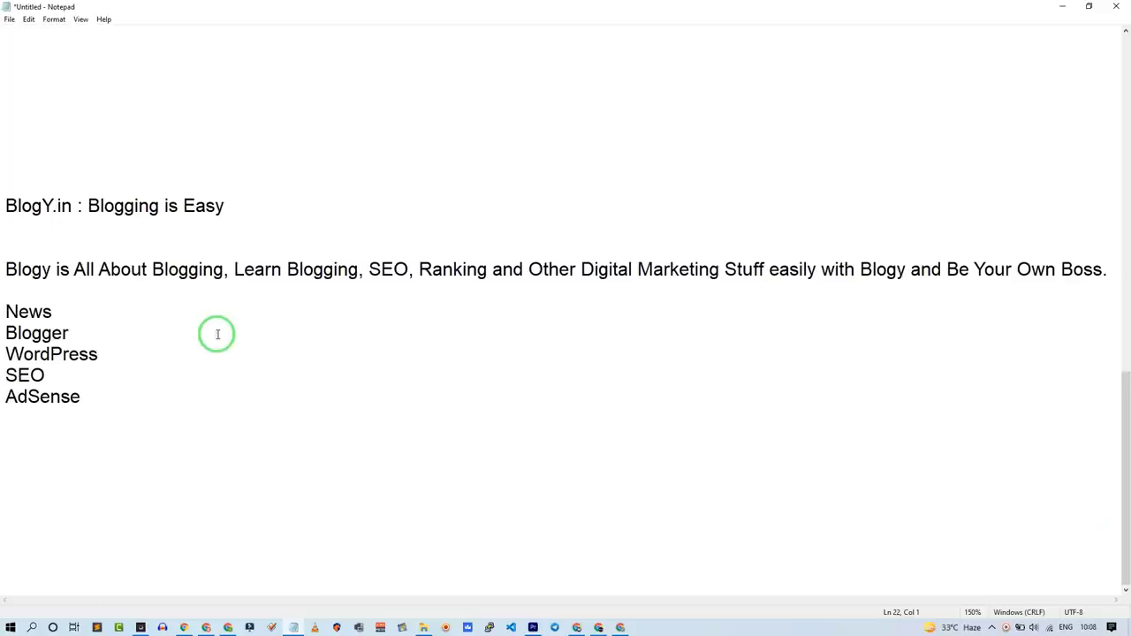
pyautogui.moveTo(4, 268); pyautogui.dragTo(14, 281)
pyautogui.hotkey('ctrl', 'c')
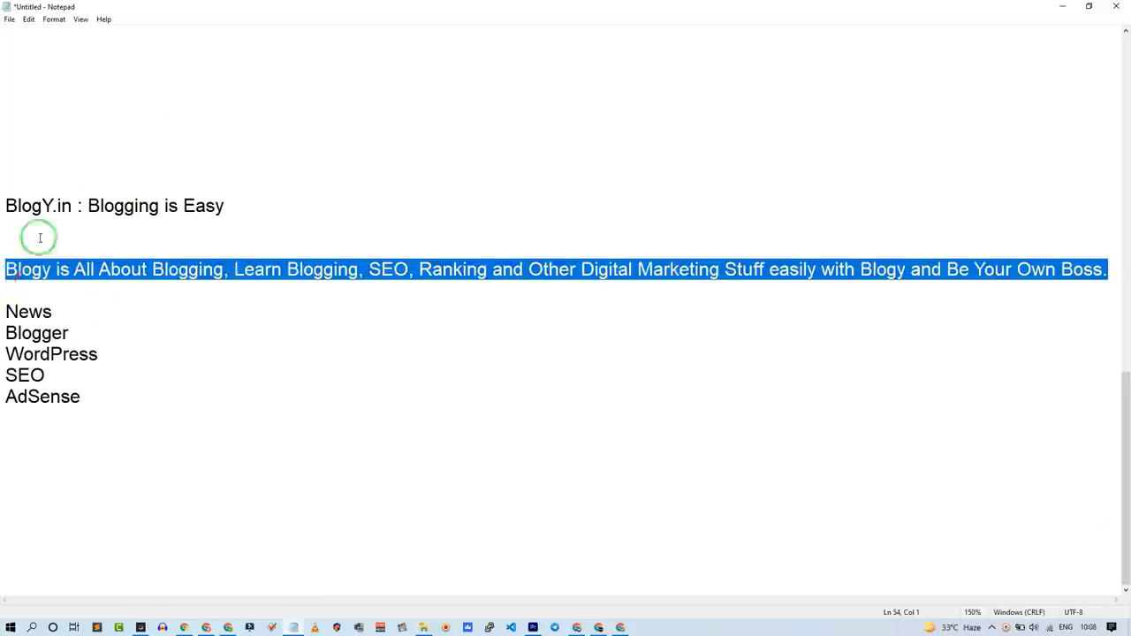
pyautogui.click(1062, 6)
pyautogui.click(337, 404)
pyautogui.hotkey('ctrl', 'v')
pyautogui.scroll(-3, 171, 315)
pyautogui.scroll(1, 156, 353)
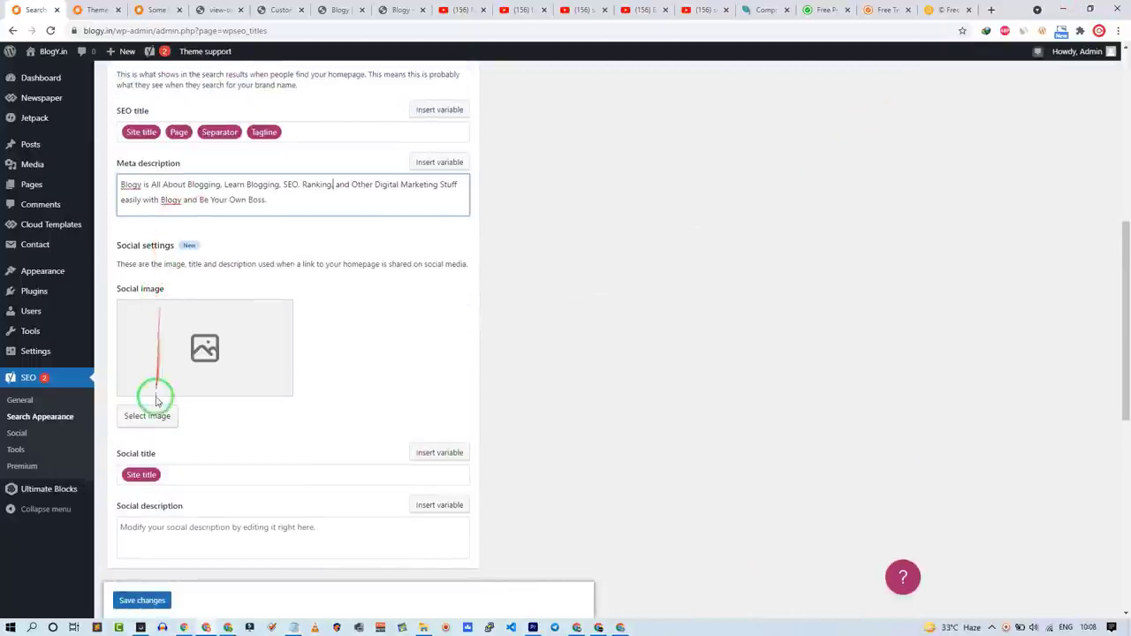
# Step: Set 400.jpg as the homepage social image
pyautogui.click(150, 413)
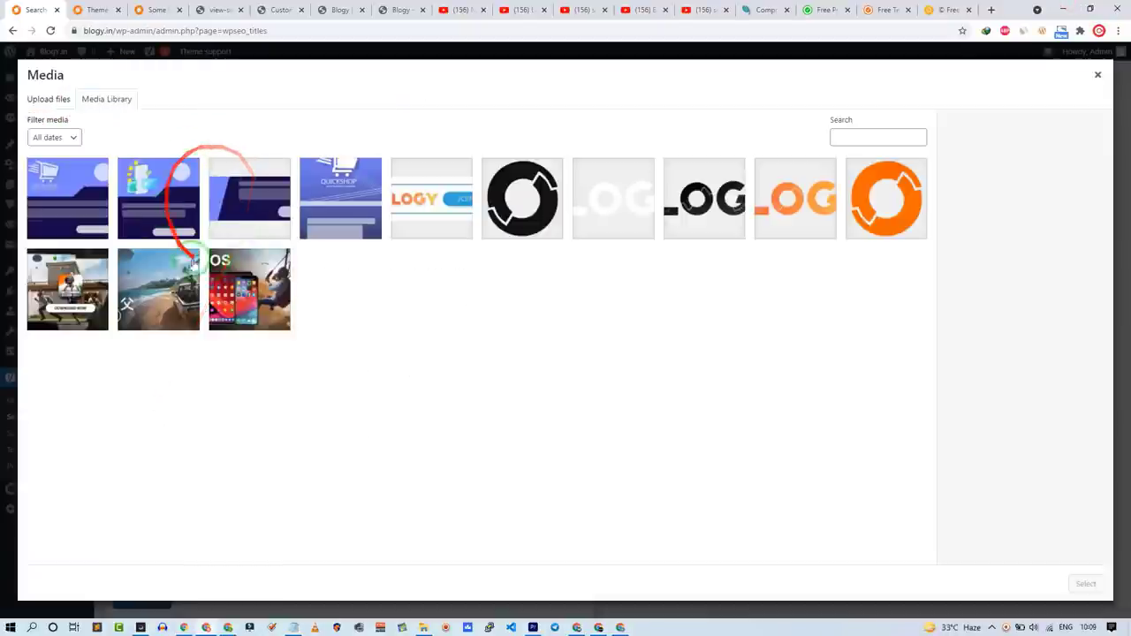
pyautogui.click(73, 191)
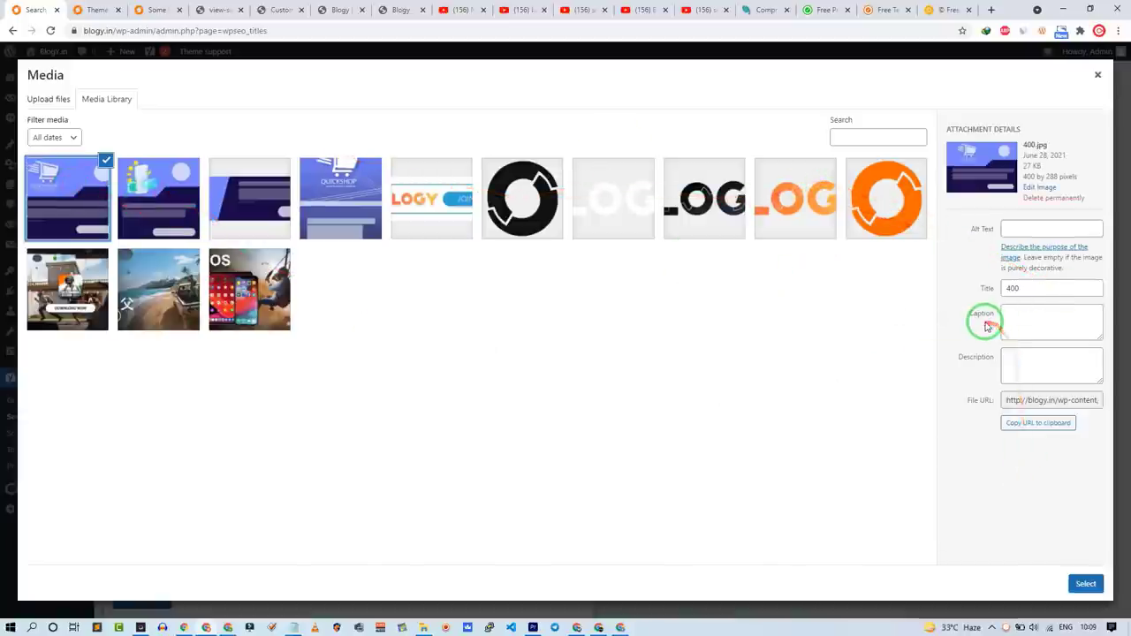
pyautogui.click(1085, 583)
# Step: Set the organization name to BlogY.in and the orange BLOGY image as its logo
pyautogui.scroll(-5, 325, 380)
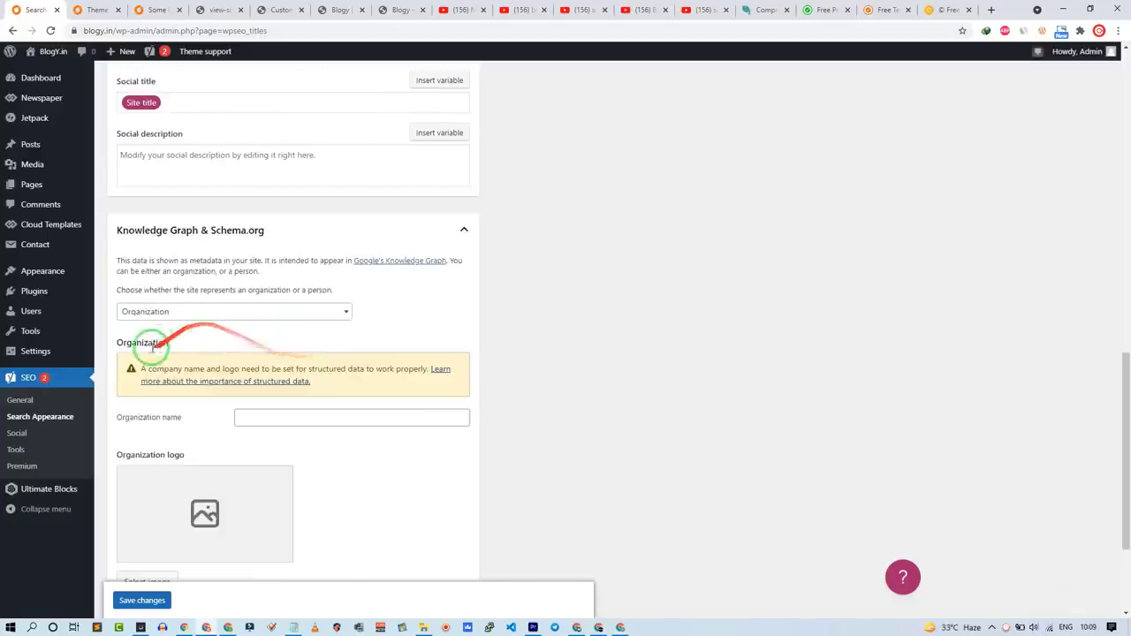
pyautogui.scroll(-2, 186, 344)
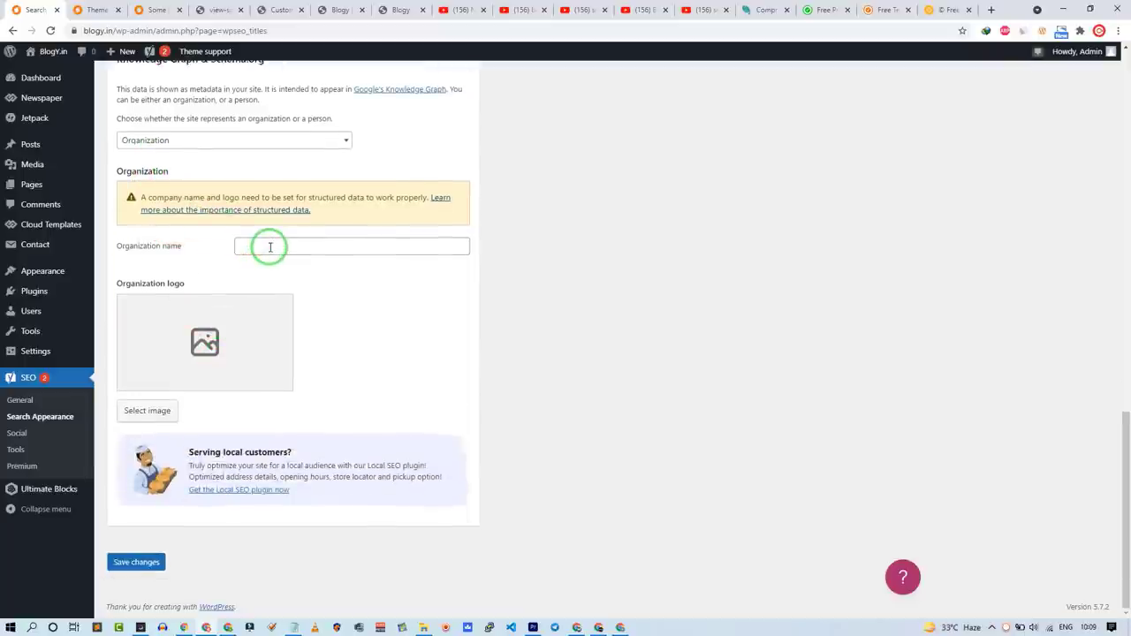
pyautogui.click(270, 246)
pyautogui.write('BlogY.in')
pyautogui.click(132, 410)
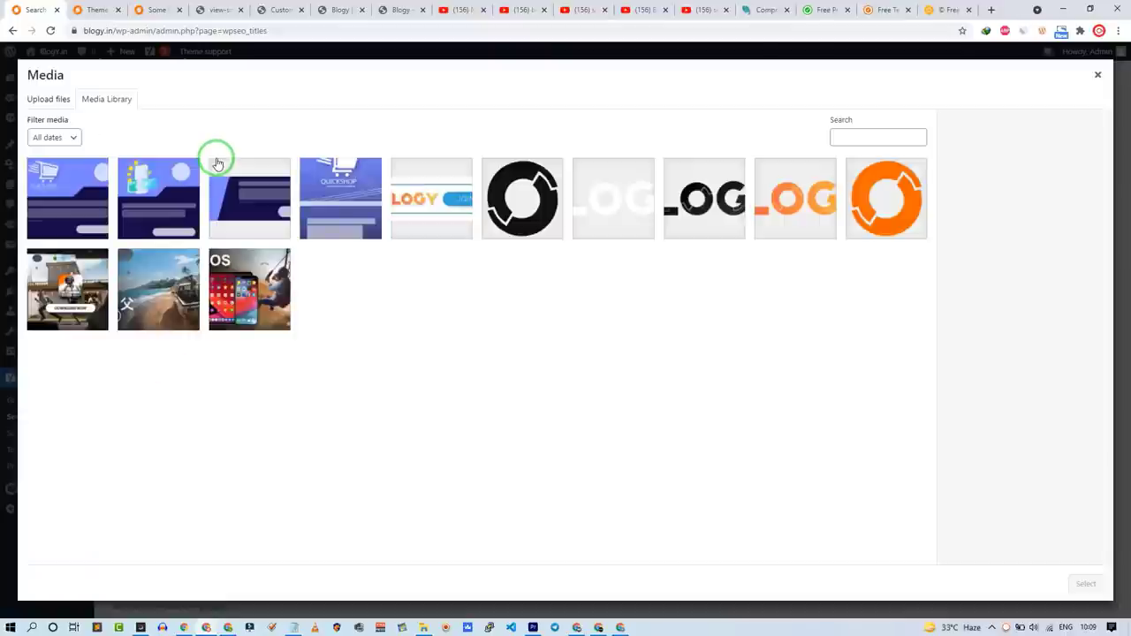
pyautogui.click(520, 193)
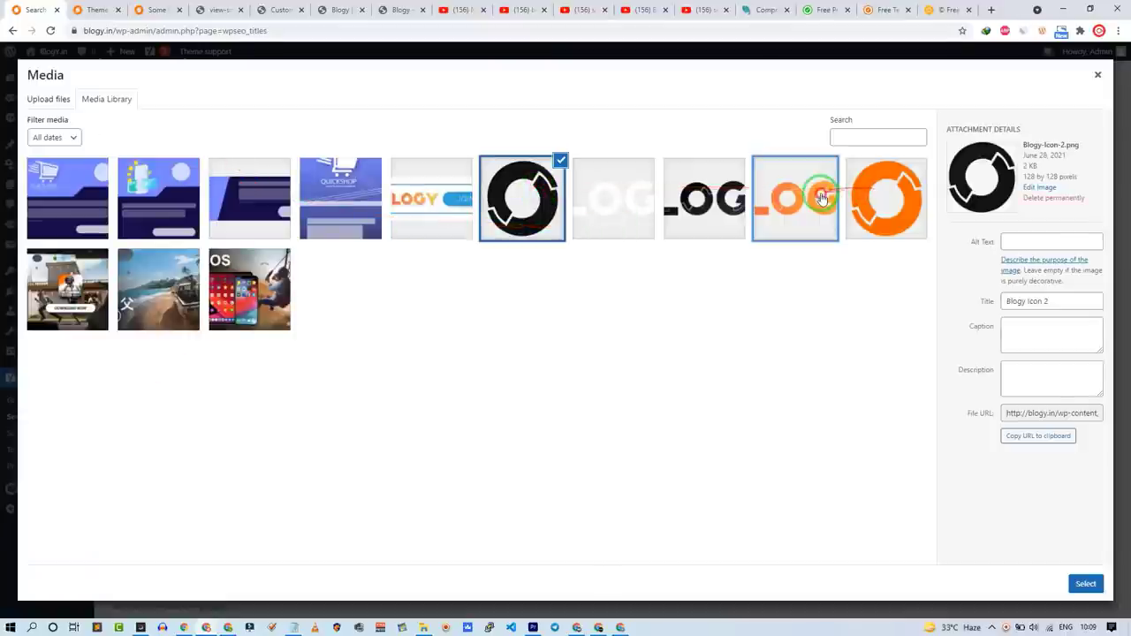
pyautogui.click(797, 195)
pyautogui.click(1085, 583)
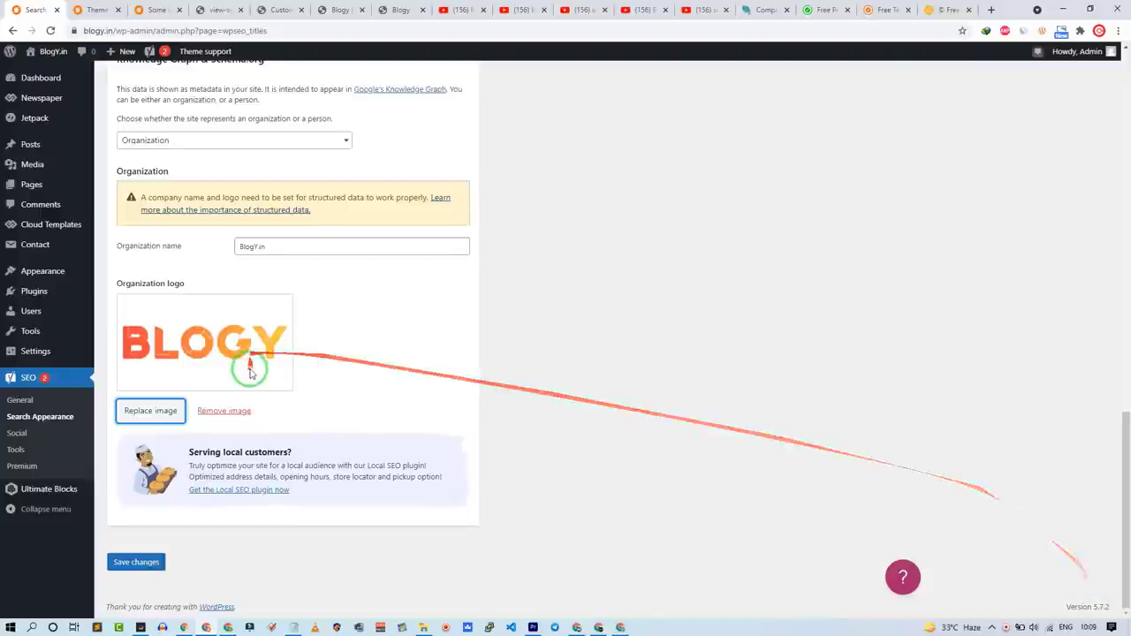
pyautogui.scroll(20, 143, 455)
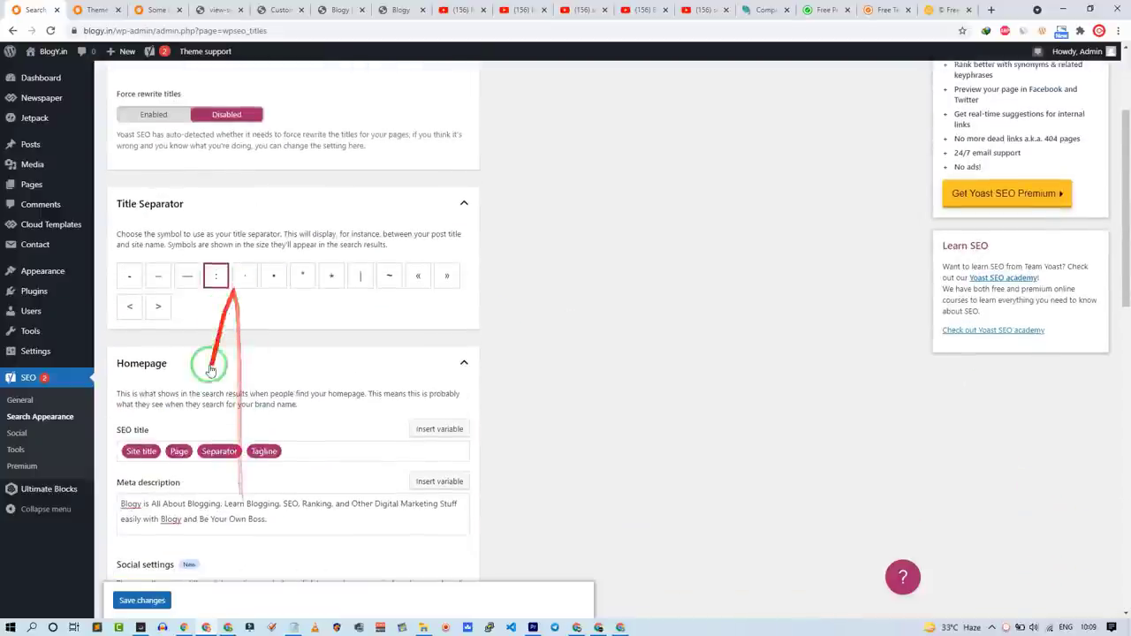
# Step: In Content Types, turn 'Show in search results' off for Cloud Templates
pyautogui.click(186, 183)
pyautogui.click(177, 270)
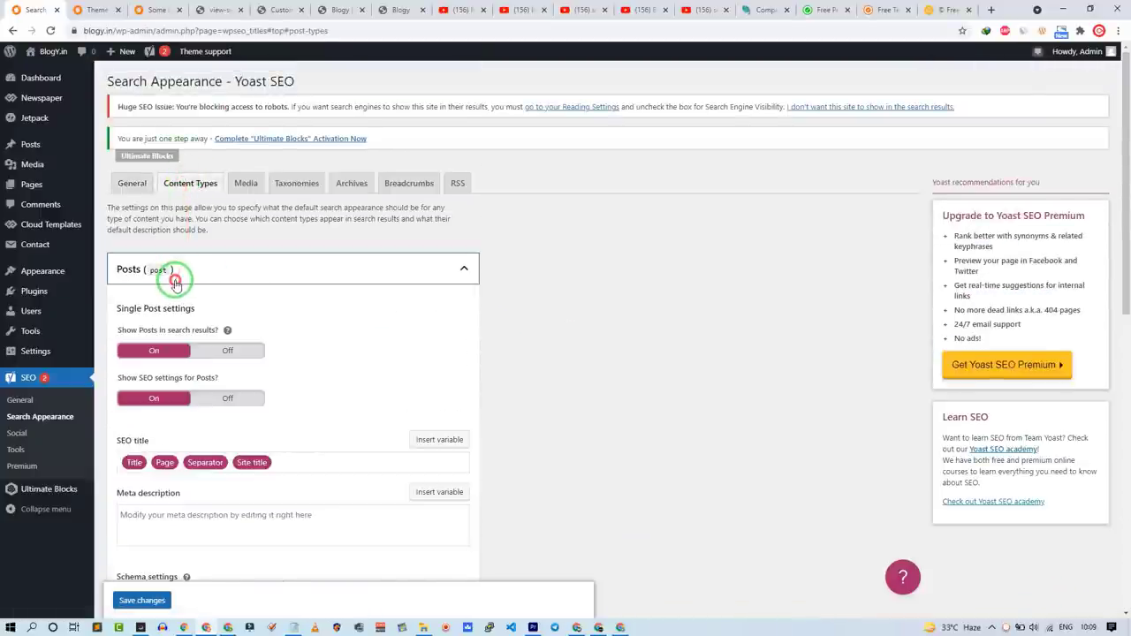
pyautogui.click(185, 321)
pyautogui.click(182, 318)
pyautogui.click(189, 365)
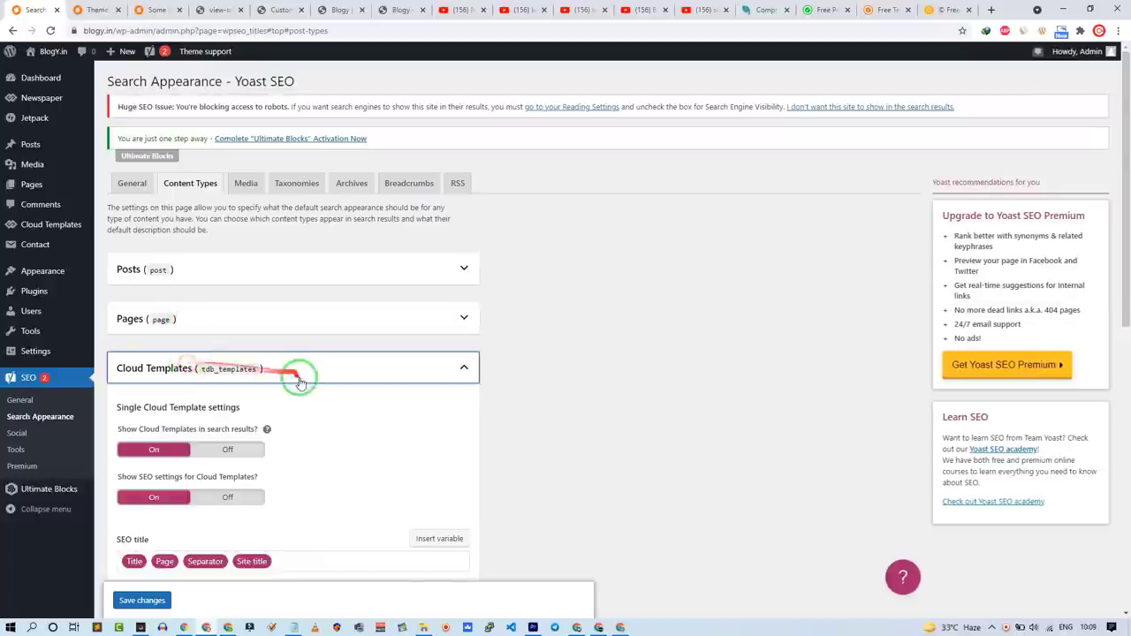
pyautogui.scroll(-2, 295, 369)
pyautogui.click(223, 253)
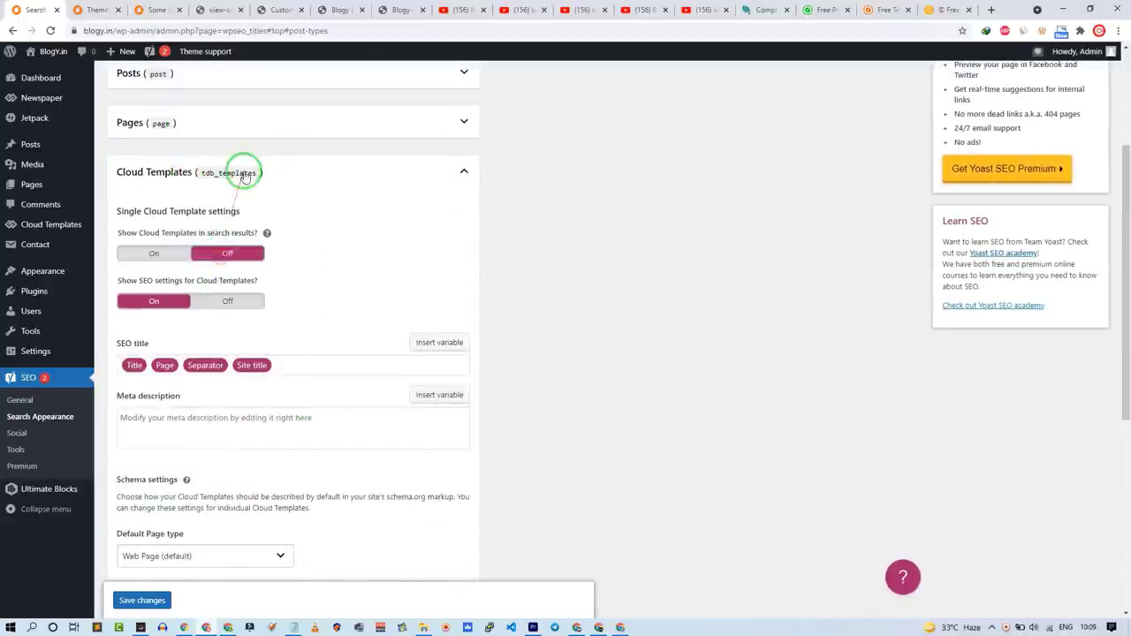
pyautogui.click(240, 170)
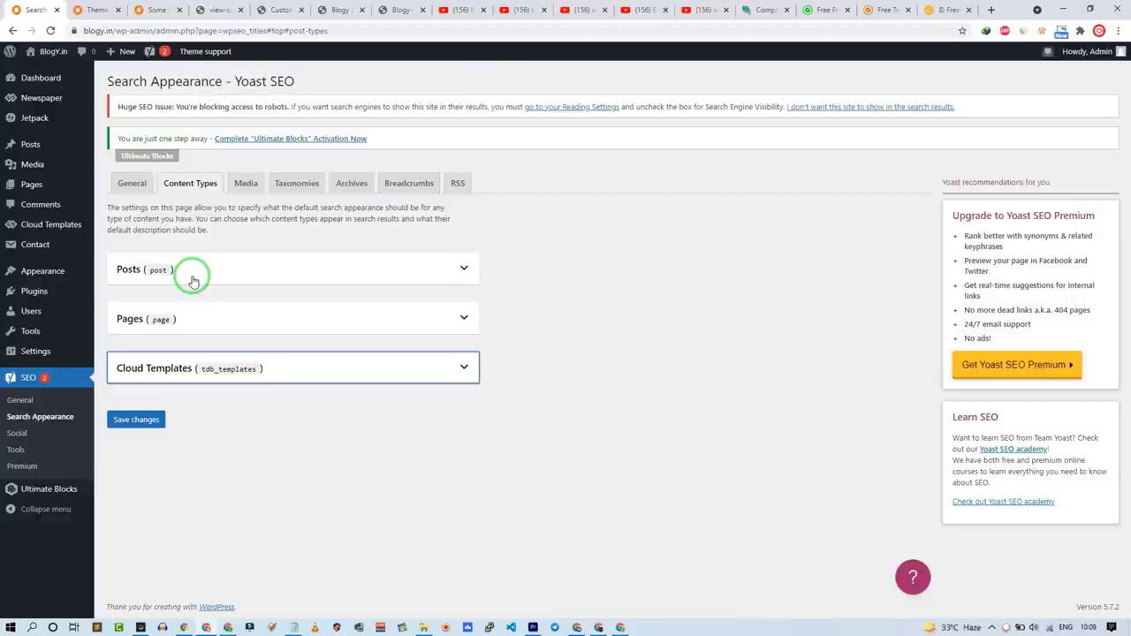
# Step: Open SEO General in a new tab and view the XML sitemap index from Features
pyautogui.middleClick(20, 399)
pyautogui.click(70, 7)
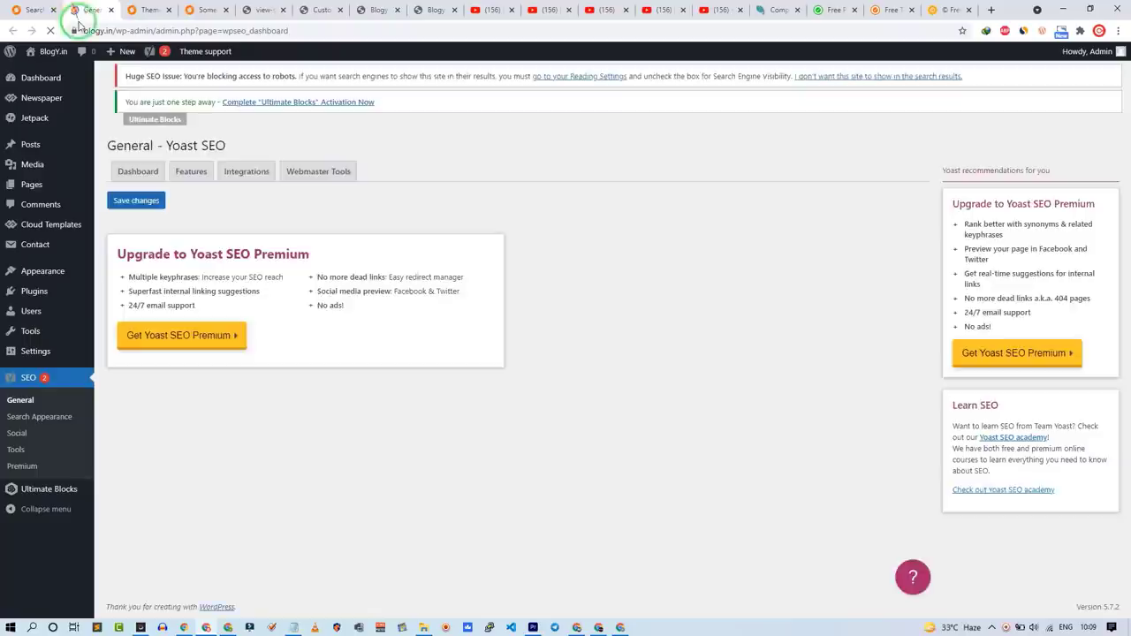
pyautogui.moveTo(168, 281); pyautogui.dragTo(201, 208)
pyautogui.click(202, 195)
pyautogui.moveTo(156, 253)
pyautogui.mouseDown()
pyautogui.moveTo(227, 409)
pyautogui.moveTo(174, 343)
pyautogui.mouseUp()
pyautogui.scroll(-1, 227, 409)
pyautogui.click(165, 350)
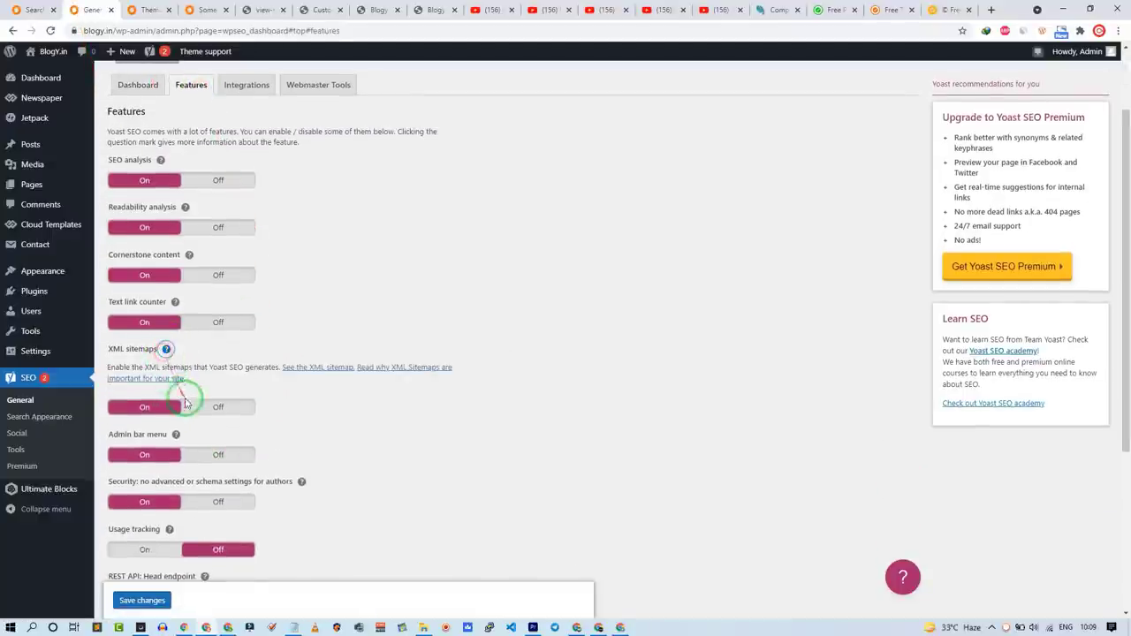
pyautogui.click(329, 375)
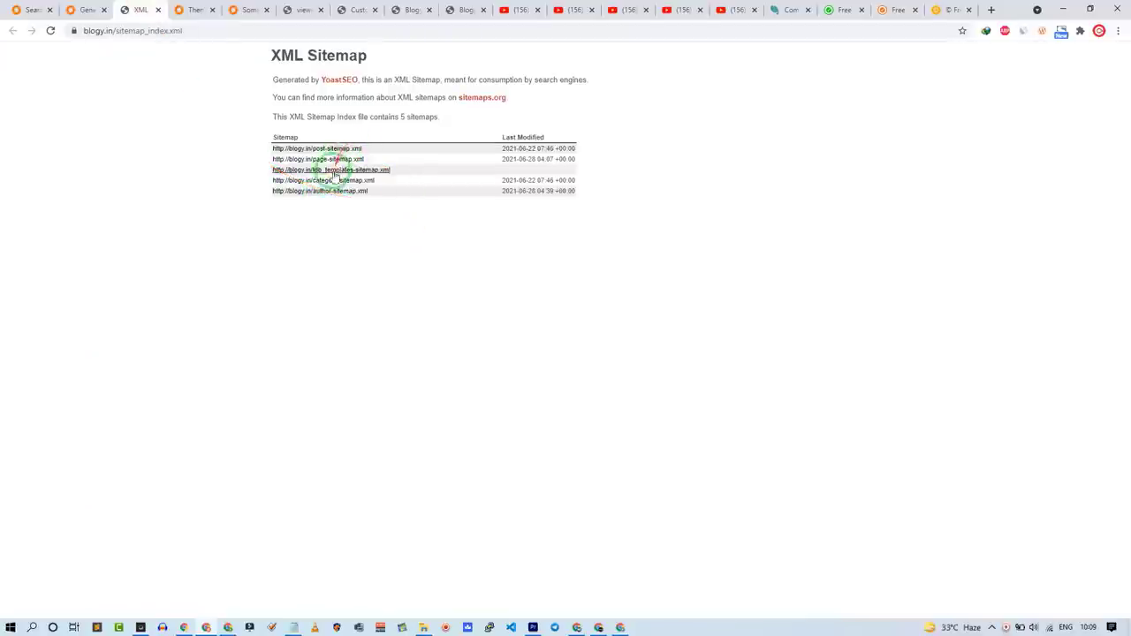
pyautogui.moveTo(244, 129)
pyautogui.mouseDown()
pyautogui.moveTo(76, 12)
pyautogui.moveTo(3, 5)
pyautogui.mouseUp()
# Step: In Taxonomies, hide Tags from search results and turn off Format archives
pyautogui.click(18, 10)
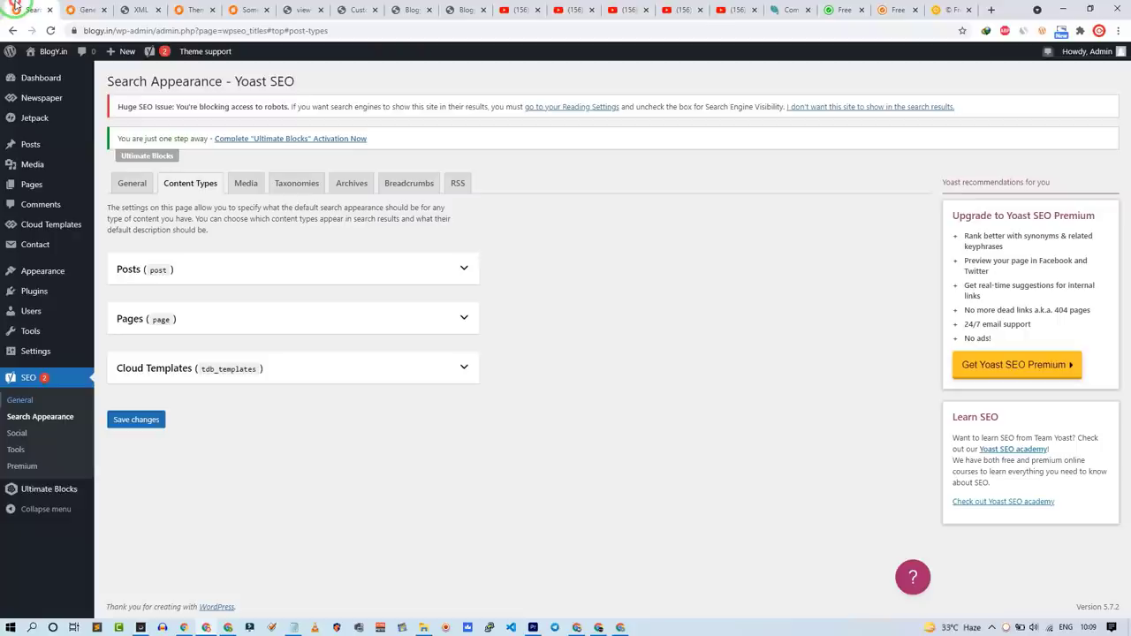
pyautogui.click(246, 183)
pyautogui.click(295, 184)
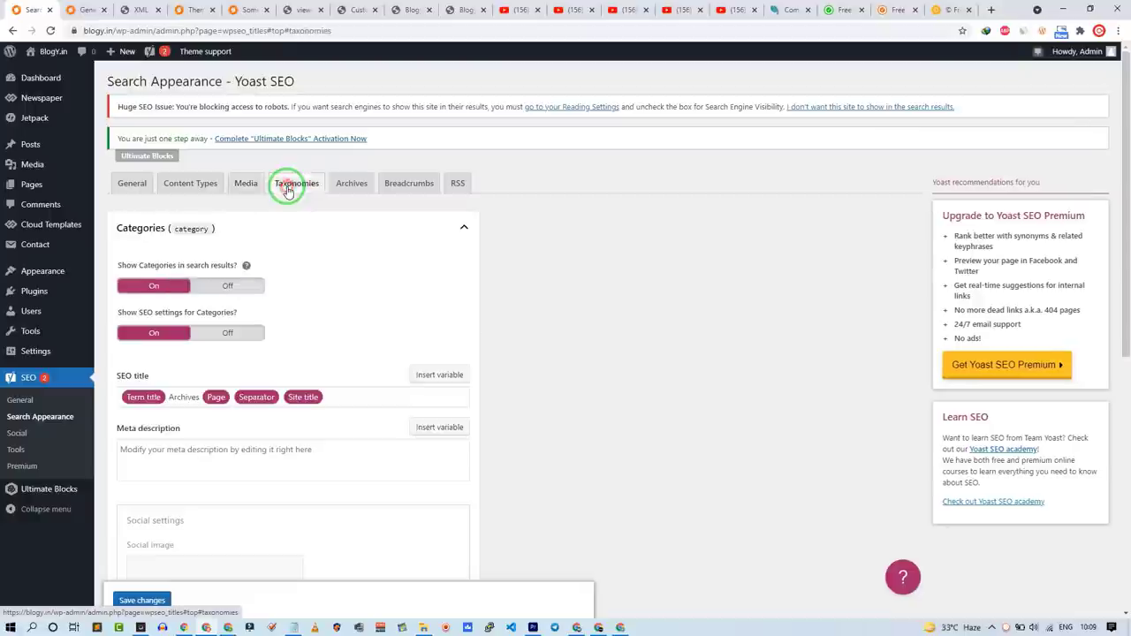
pyautogui.click(237, 221)
pyautogui.click(222, 275)
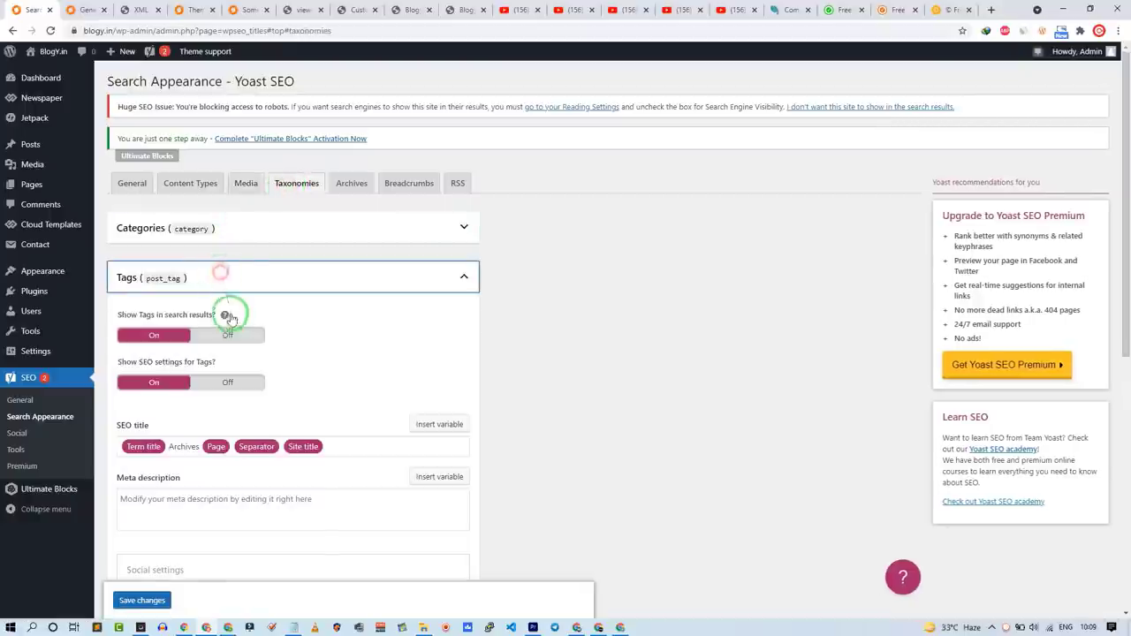
pyautogui.click(227, 336)
pyautogui.click(237, 278)
pyautogui.click(222, 329)
pyautogui.click(230, 382)
pyautogui.click(240, 328)
# Step: In Archives, turn off date archives
pyautogui.click(351, 183)
pyautogui.click(207, 310)
pyautogui.click(255, 247)
pyautogui.click(235, 296)
pyautogui.click(222, 348)
pyautogui.click(242, 298)
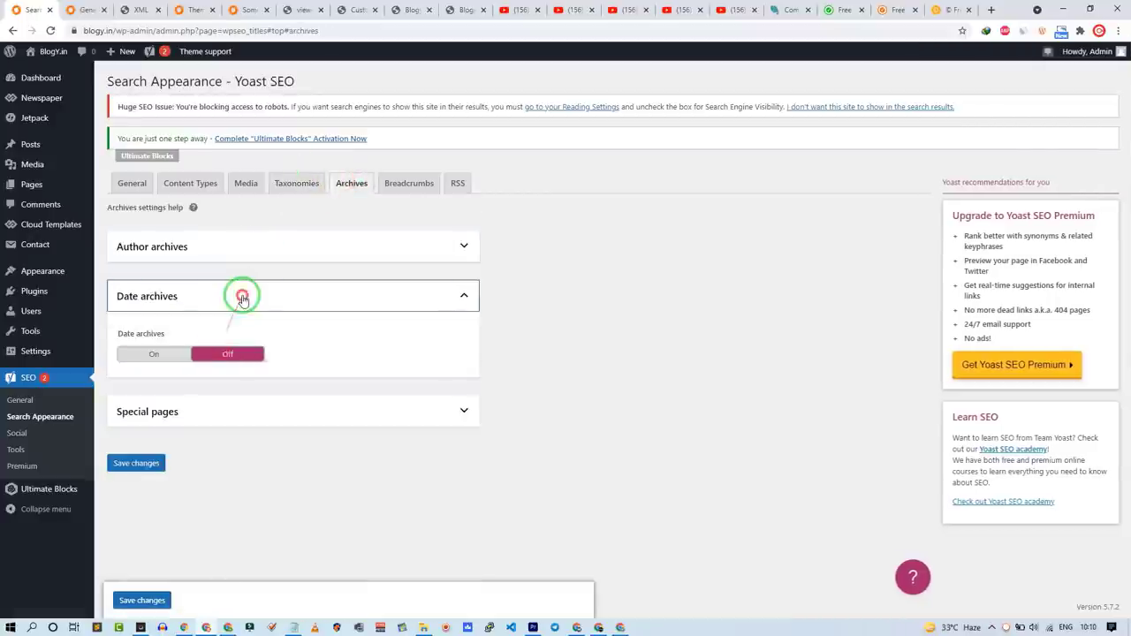
# Step: Recheck the Tags settings and save the taxonomy settings
pyautogui.click(297, 192)
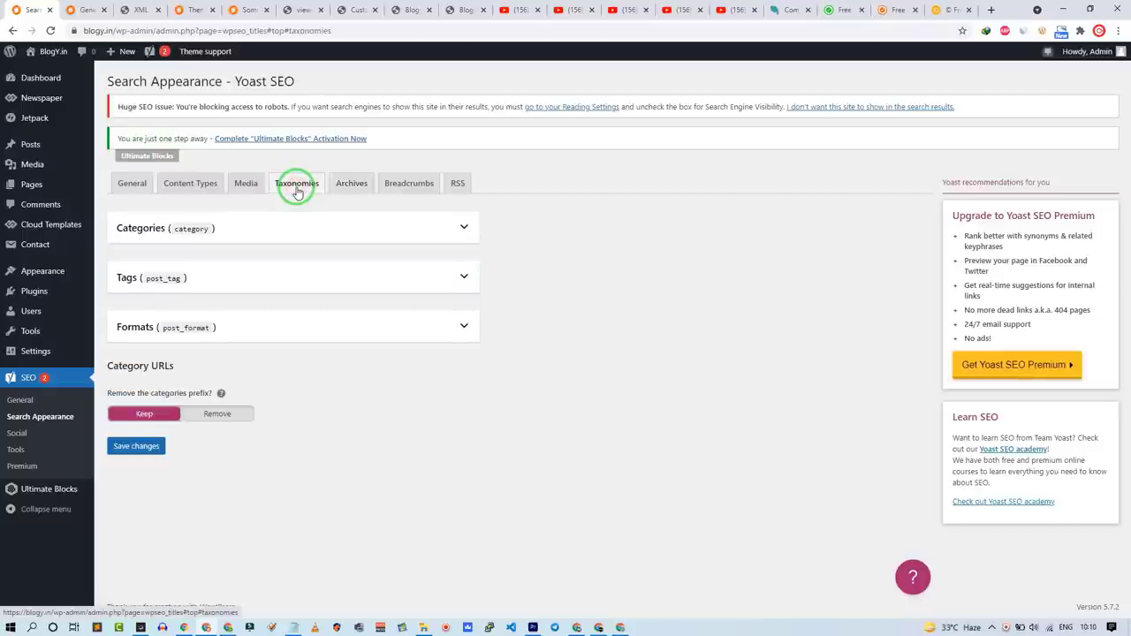
pyautogui.click(148, 283)
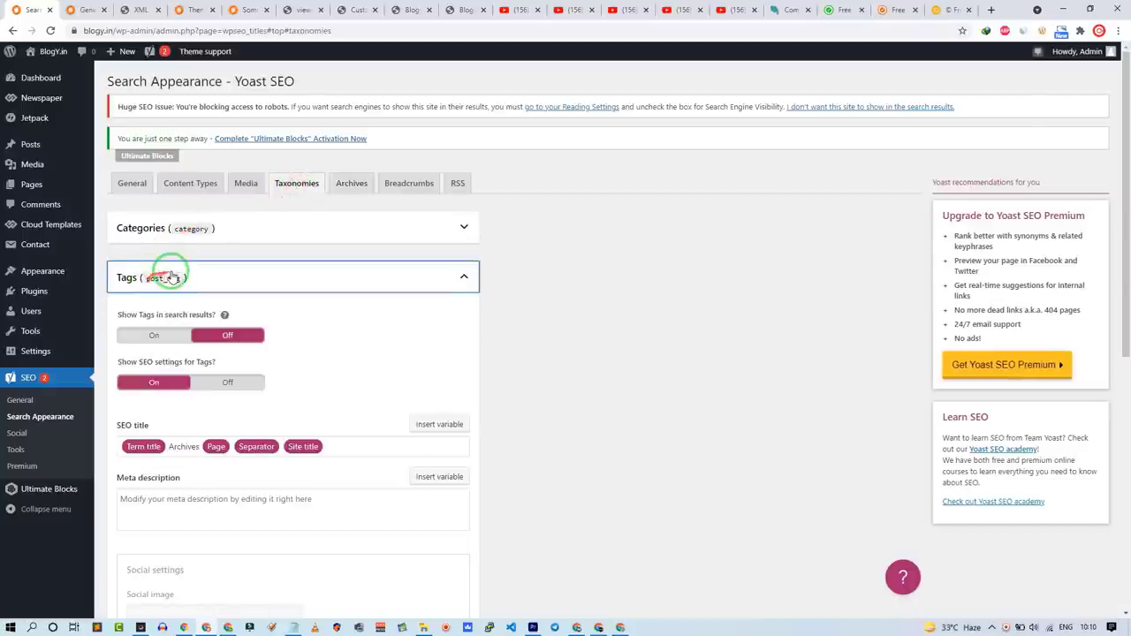
pyautogui.click(170, 276)
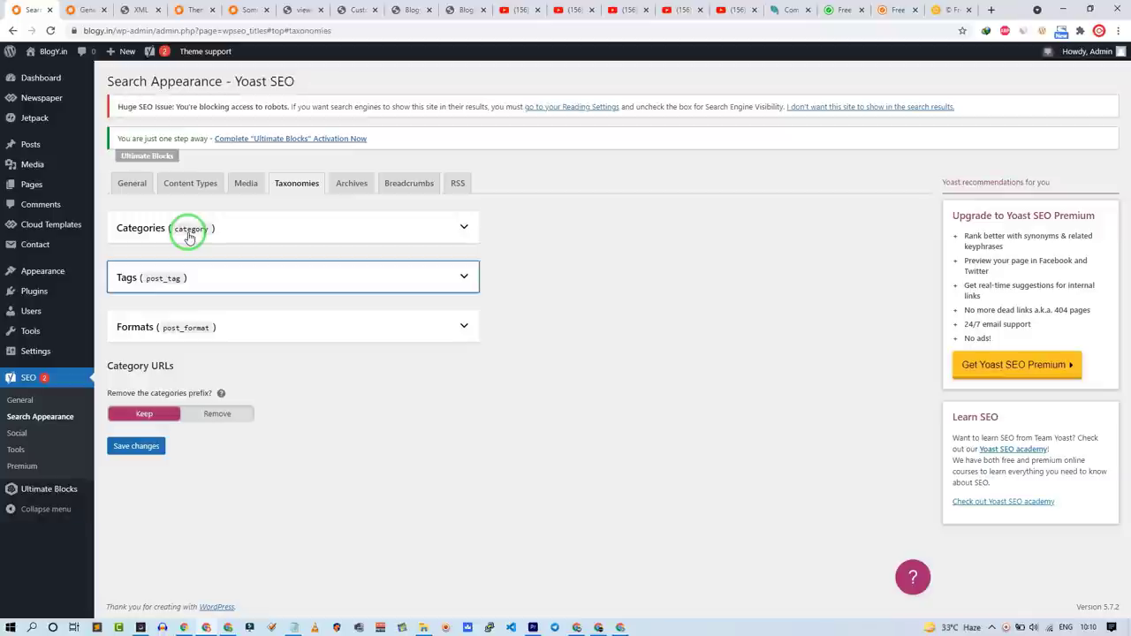
pyautogui.click(497, 237)
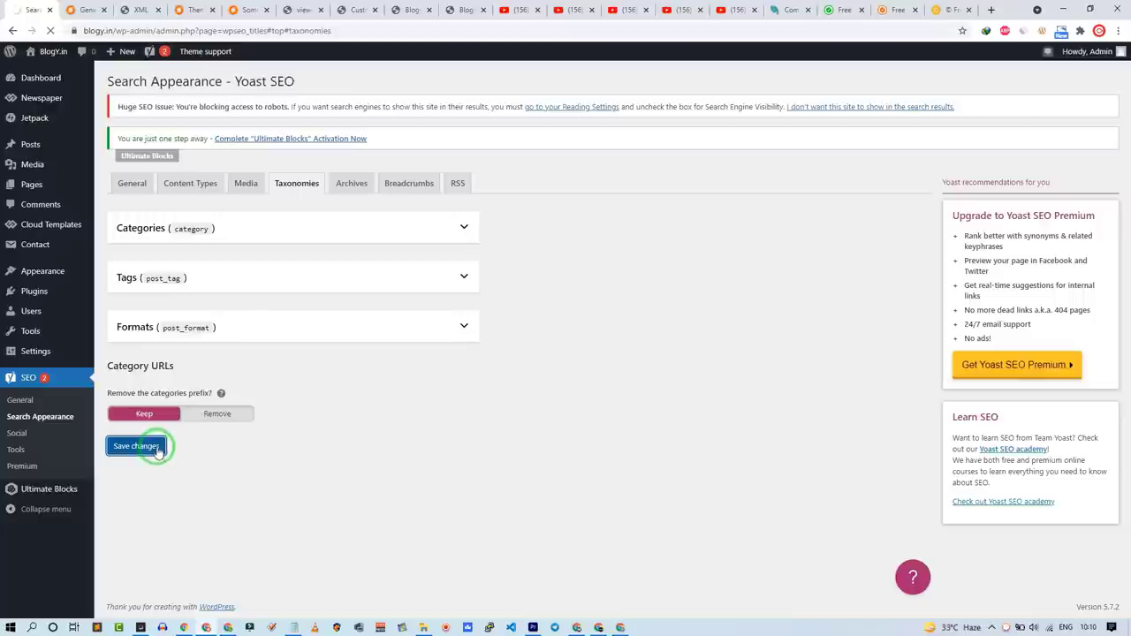
pyautogui.click(139, 10)
# Step: Check the updated XML sitemap index, then go to Yoast's Social settings
pyautogui.click(49, 31)
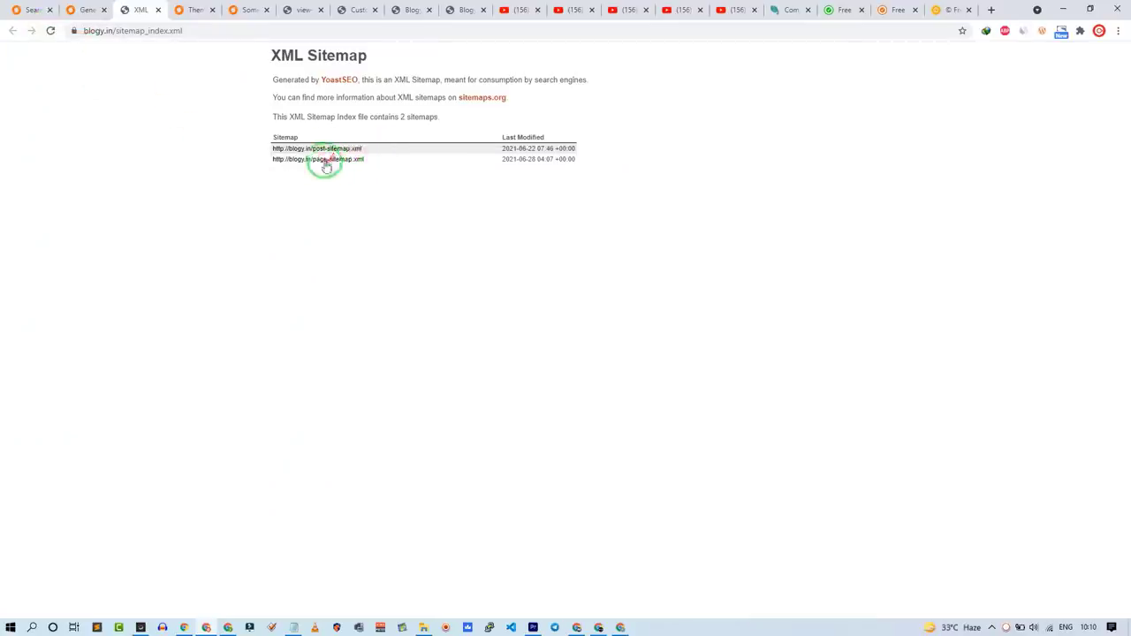
pyautogui.click(31, 10)
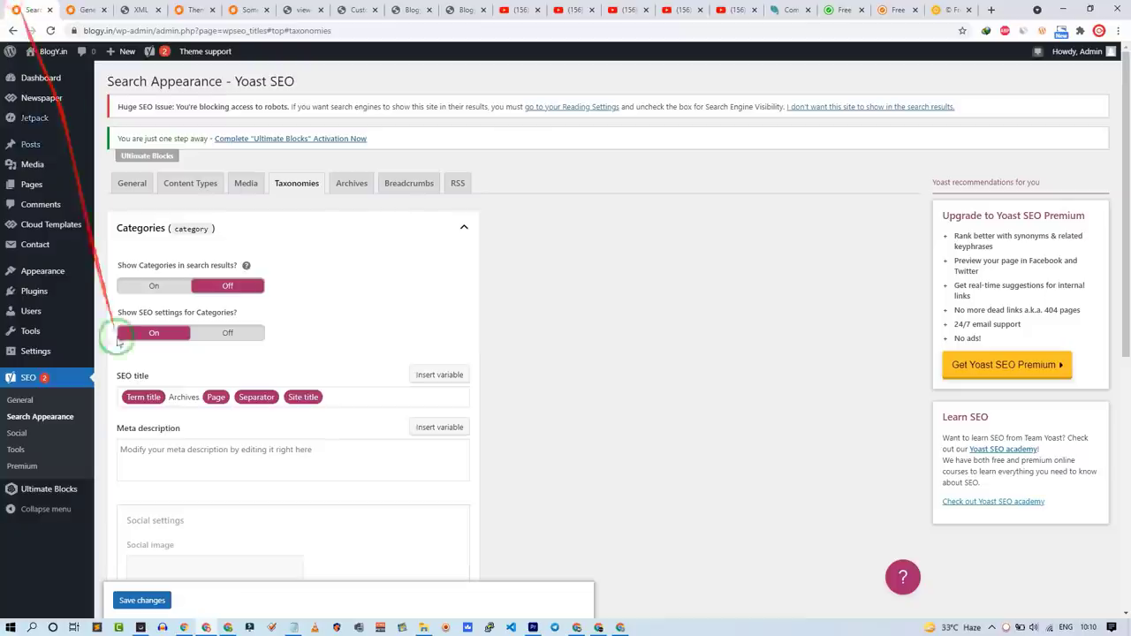
pyautogui.click(62, 442)
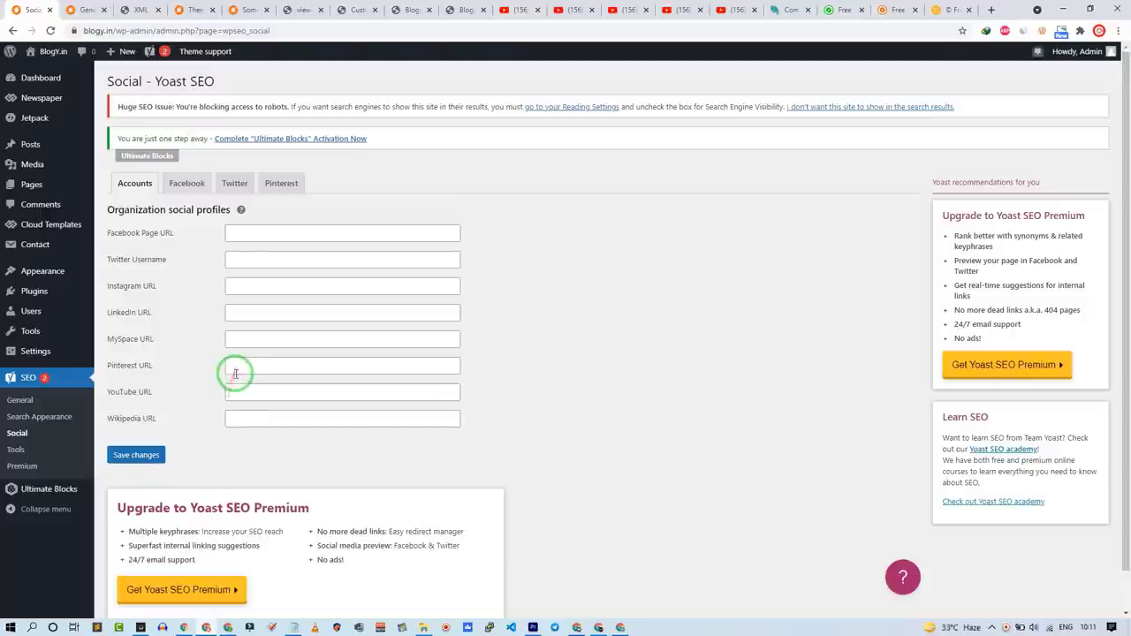
# Step: Enter the organization's Facebook page, Twitter username and Instagram URL, and save them
pyautogui.click(260, 283)
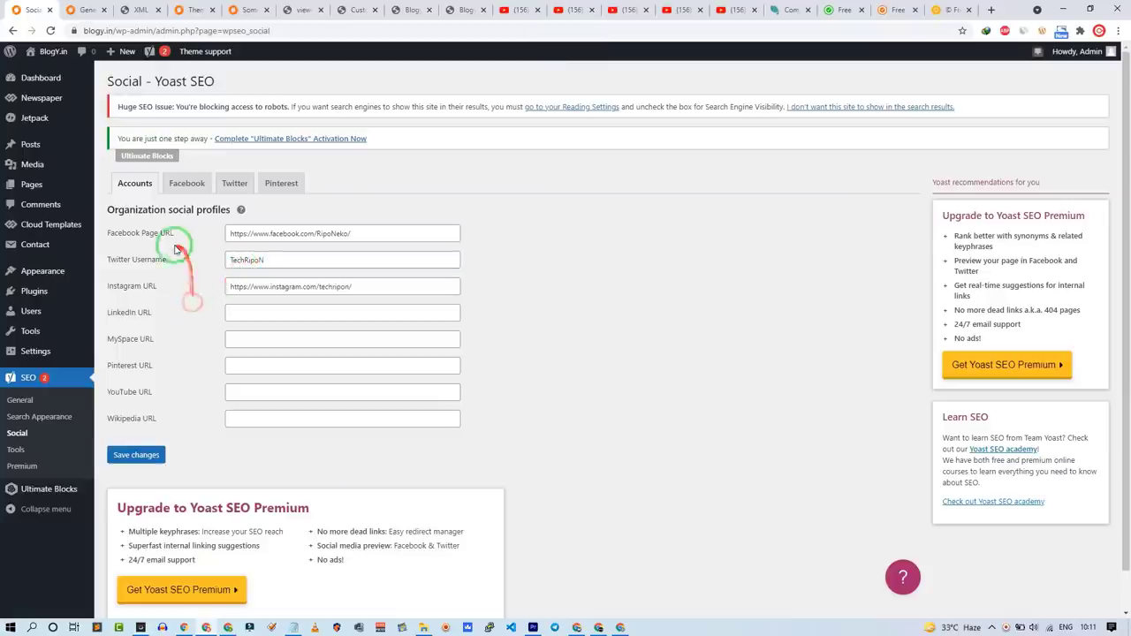
pyautogui.click(139, 457)
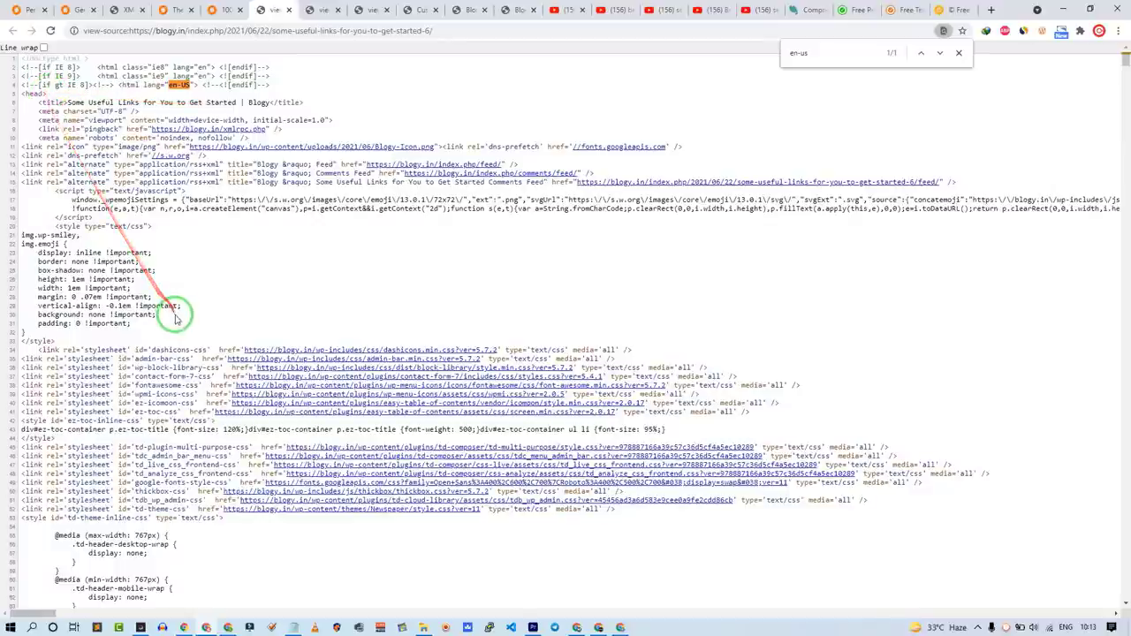
pyautogui.moveTo(173, 309); pyautogui.dragTo(2, 49)
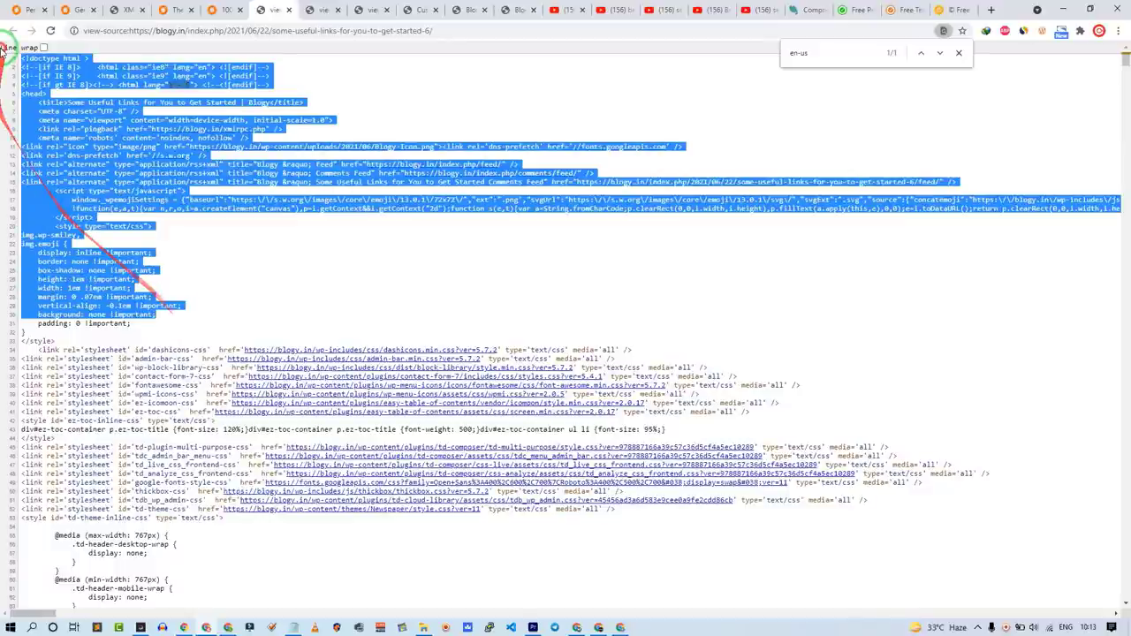
# Step: Inspect the Yoast meta tags, such as article:publisher and og:type, in the 100-gutenberg-compatible-7 source
pyautogui.click(117, 316)
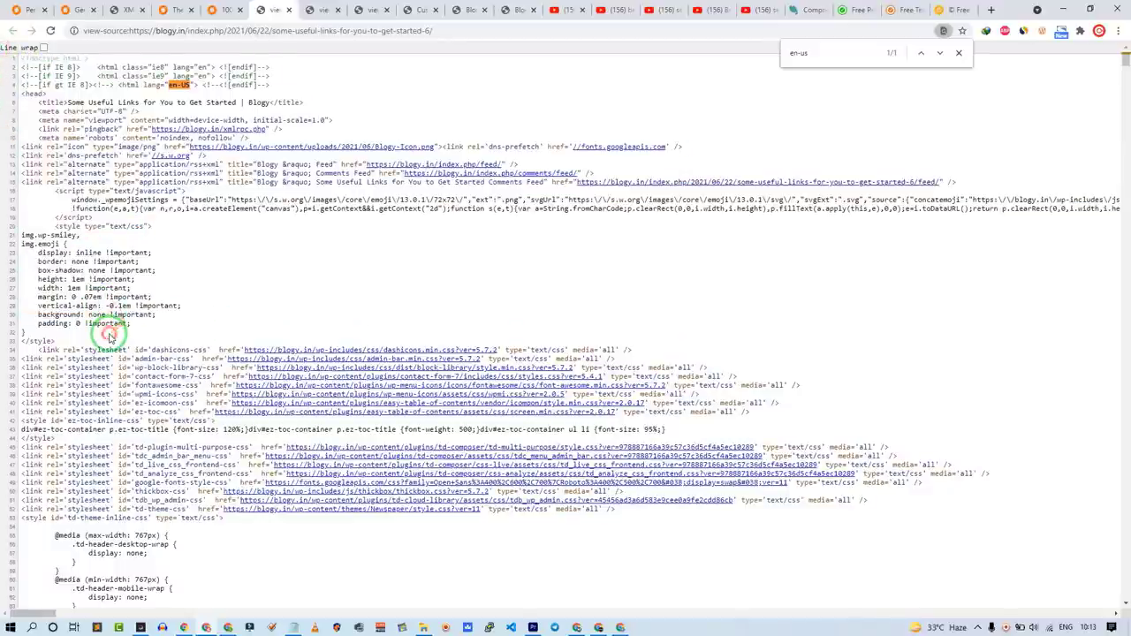
pyautogui.click(308, 10)
pyautogui.moveTo(172, 349); pyautogui.dragTo(7, 102)
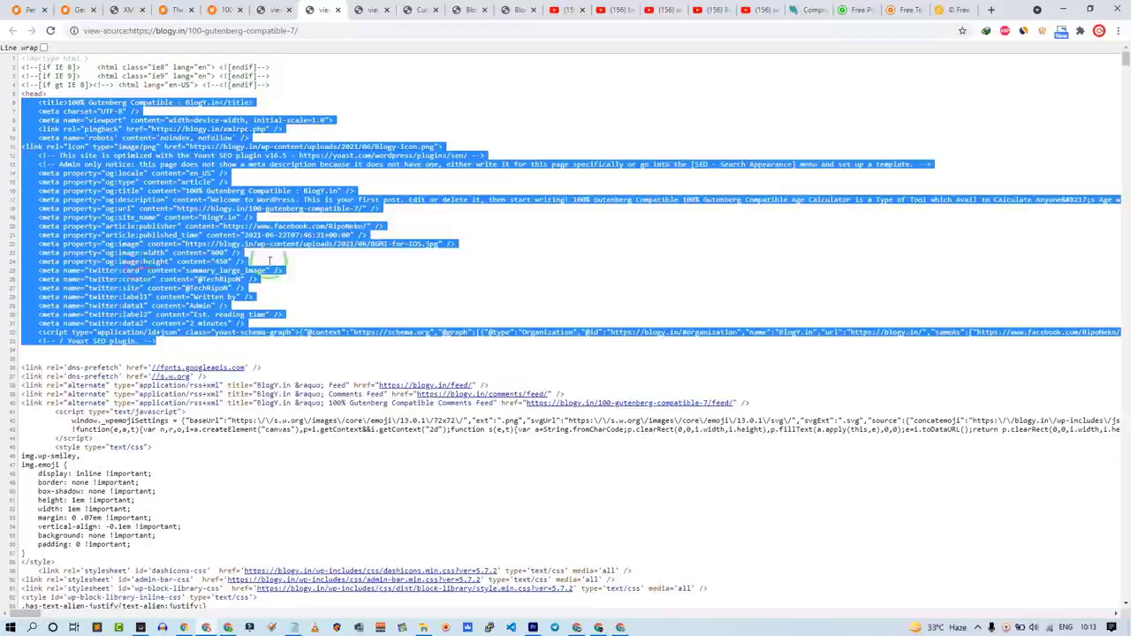
pyautogui.click(327, 272)
pyautogui.click(228, 274)
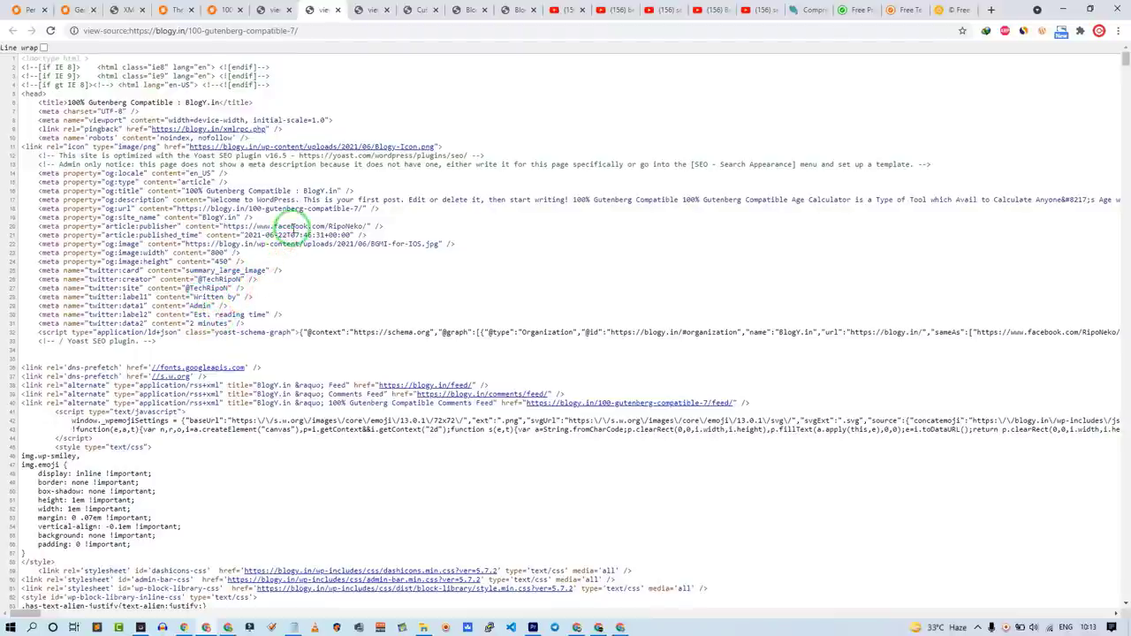
pyautogui.tripleClick(300, 224)
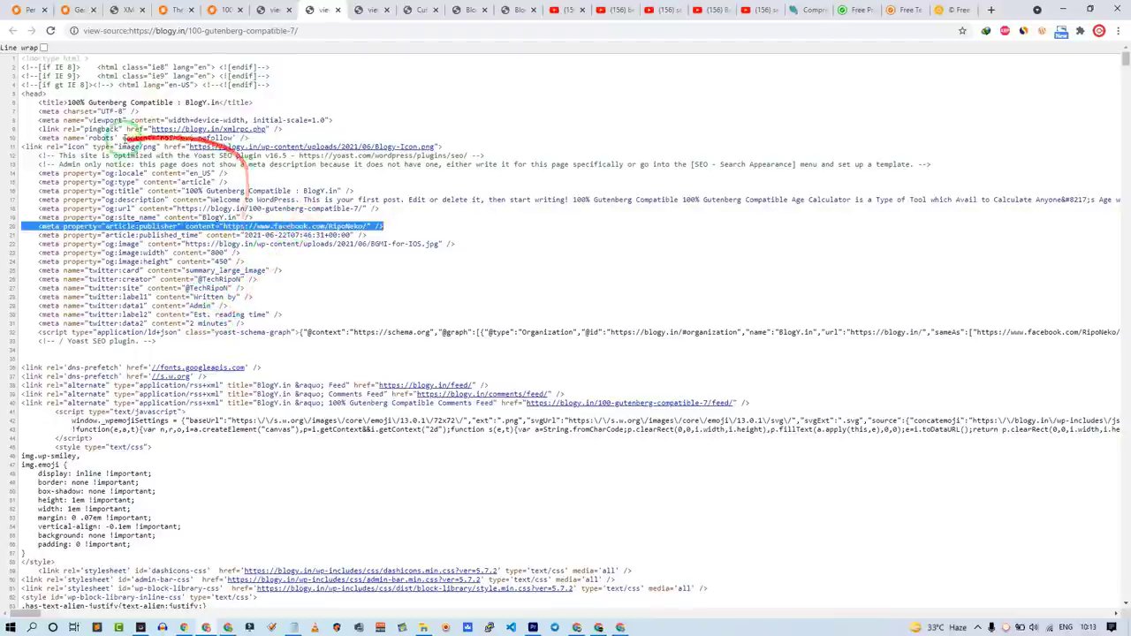
pyautogui.click(133, 102)
pyautogui.tripleClick(253, 183)
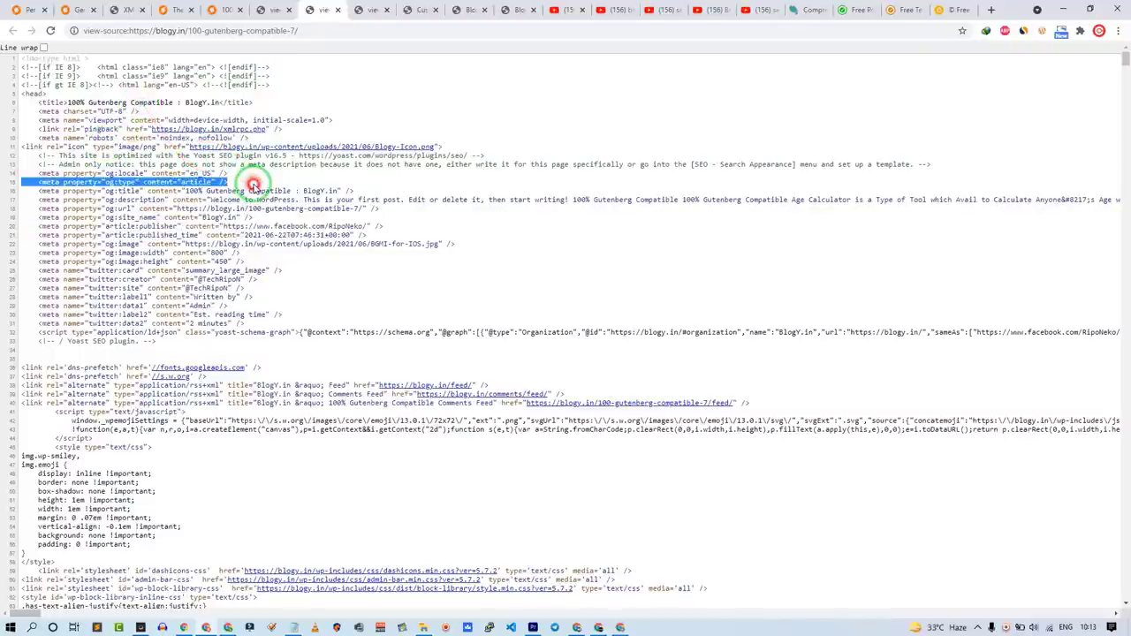
pyautogui.moveTo(155, 341); pyautogui.dragTo(16, 103)
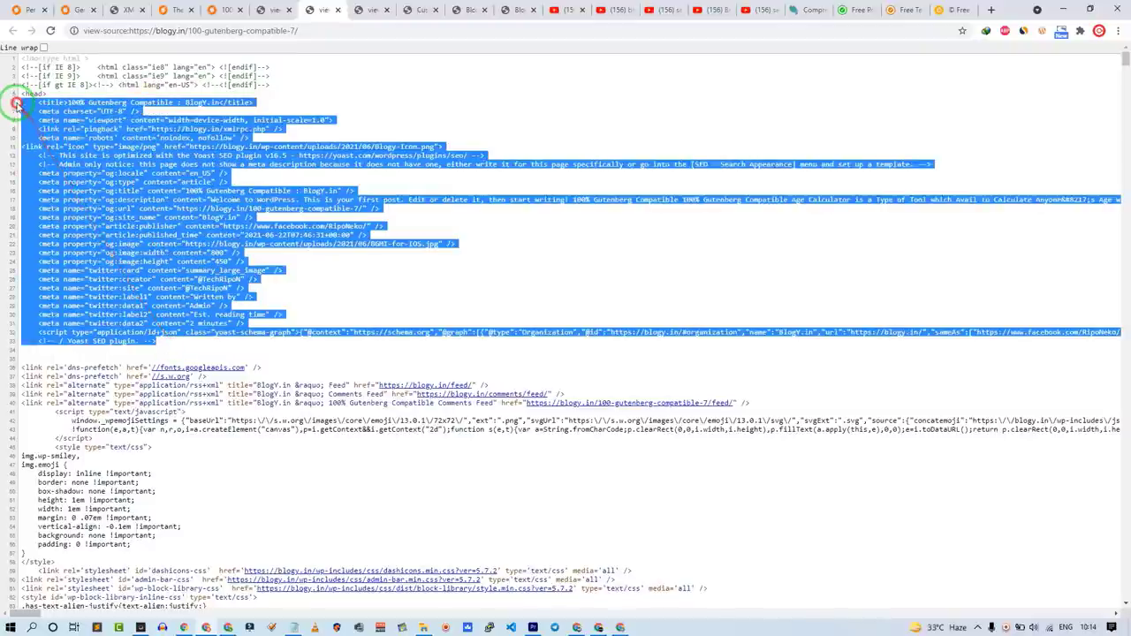
pyautogui.click(162, 285)
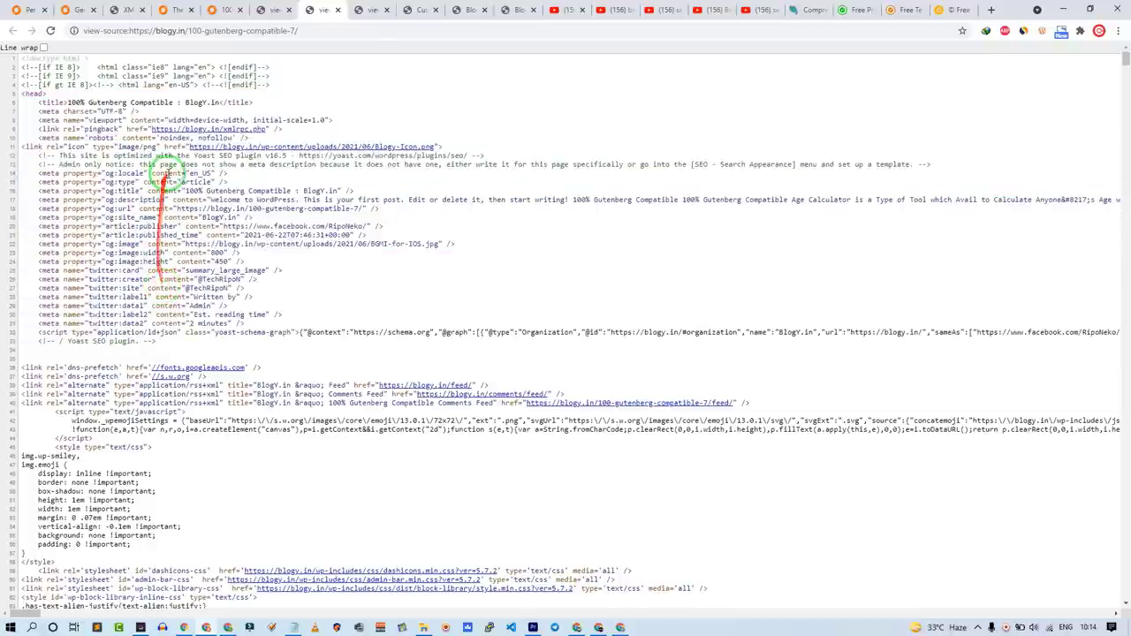
# Step: Look over the other post's page source, then return to the Permalink Settings tab
pyautogui.click(296, 6)
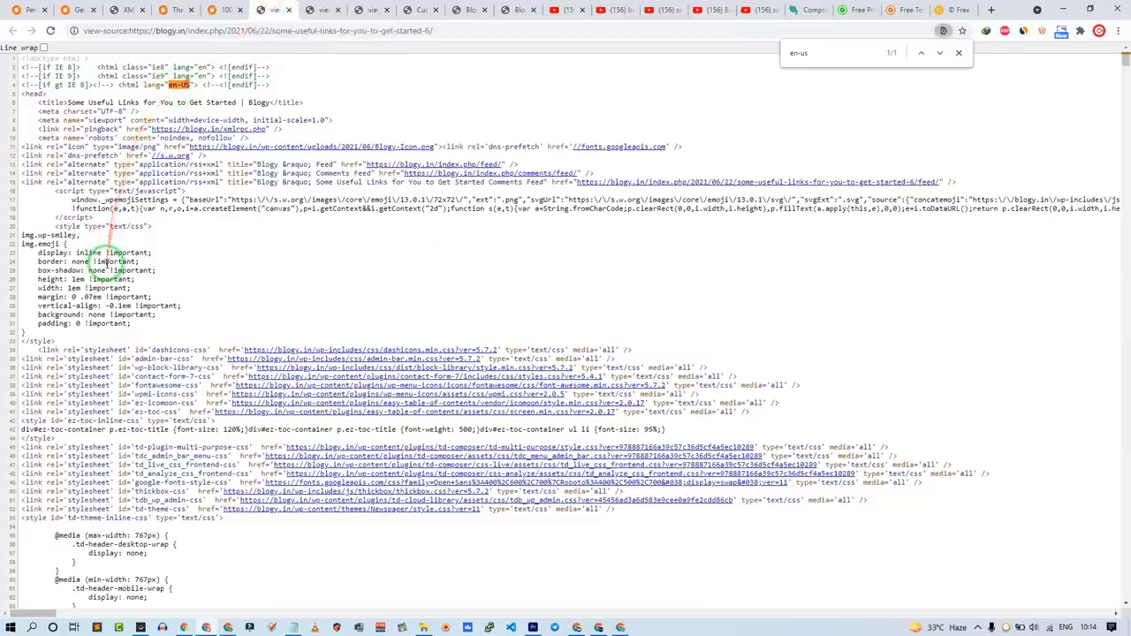
pyautogui.scroll(-5, 116, 387)
pyautogui.scroll(5, 114, 374)
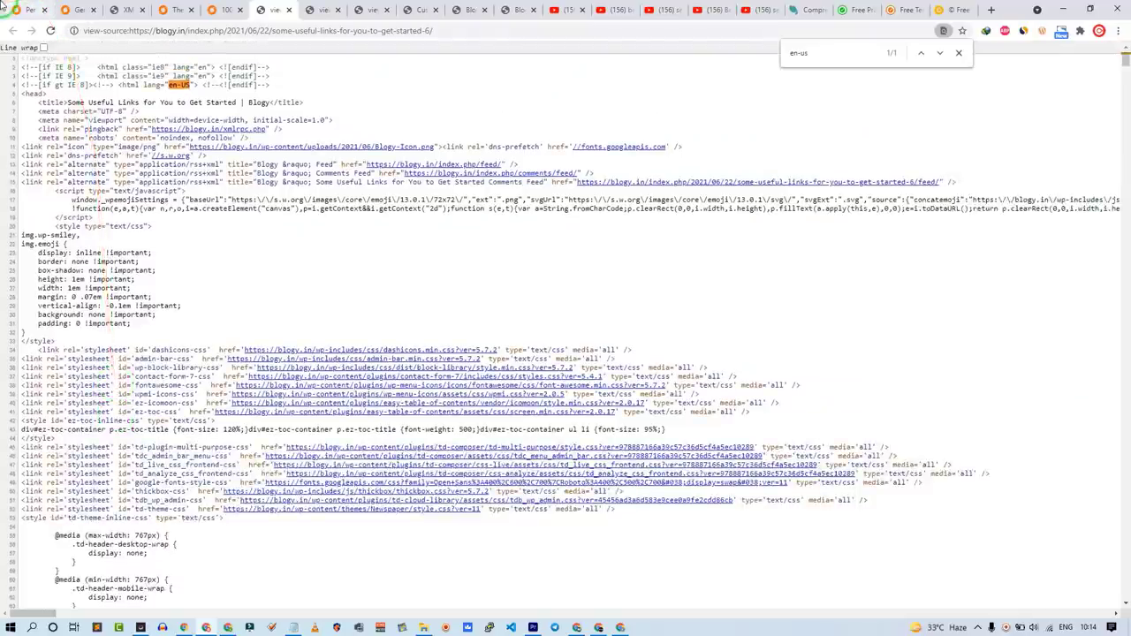
pyautogui.click(20, 9)
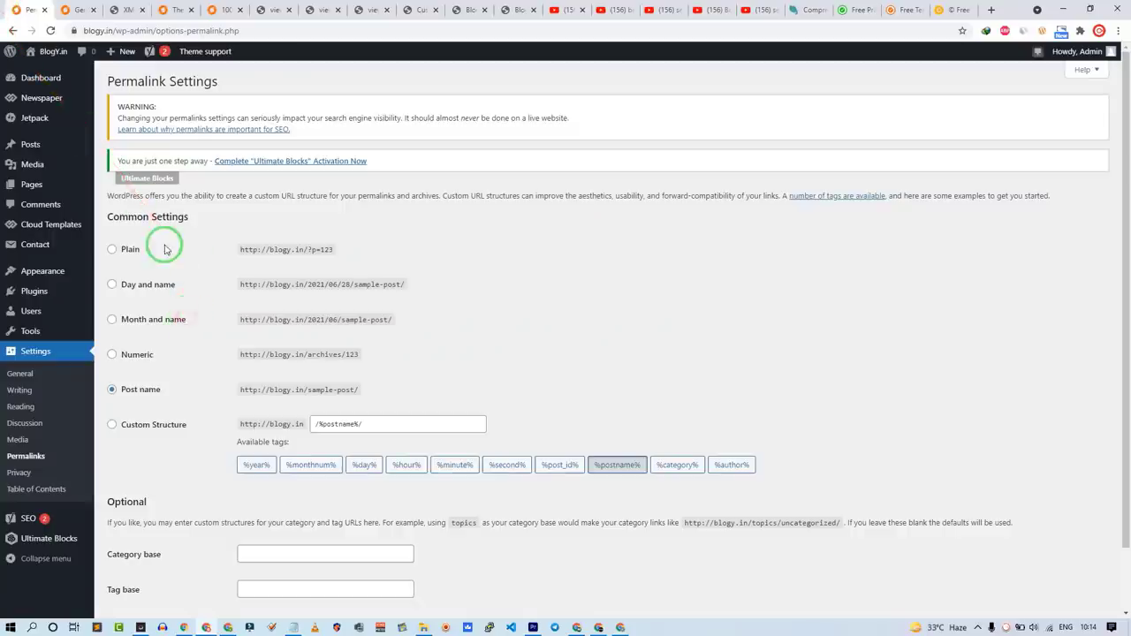
# Step: Go back to Yoast's Content Types settings and expand the Posts section
pyautogui.moveTo(35, 518)
pyautogui.hotkey('alt', 'Left')
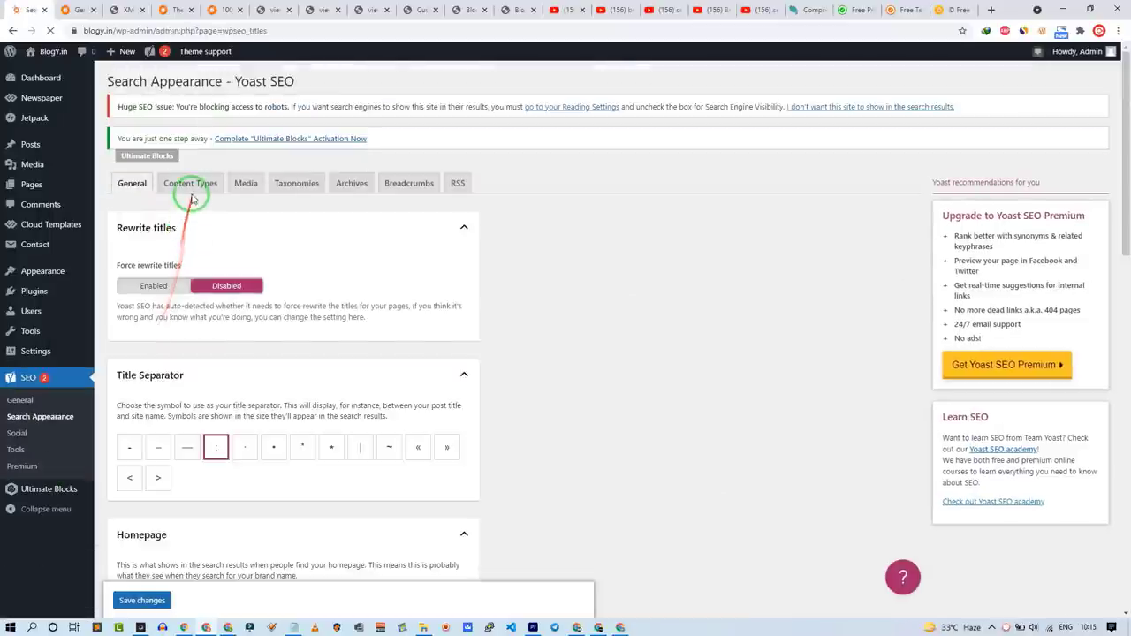
pyautogui.click(193, 189)
pyautogui.scroll(-2, 207, 459)
pyautogui.scroll(2, 207, 460)
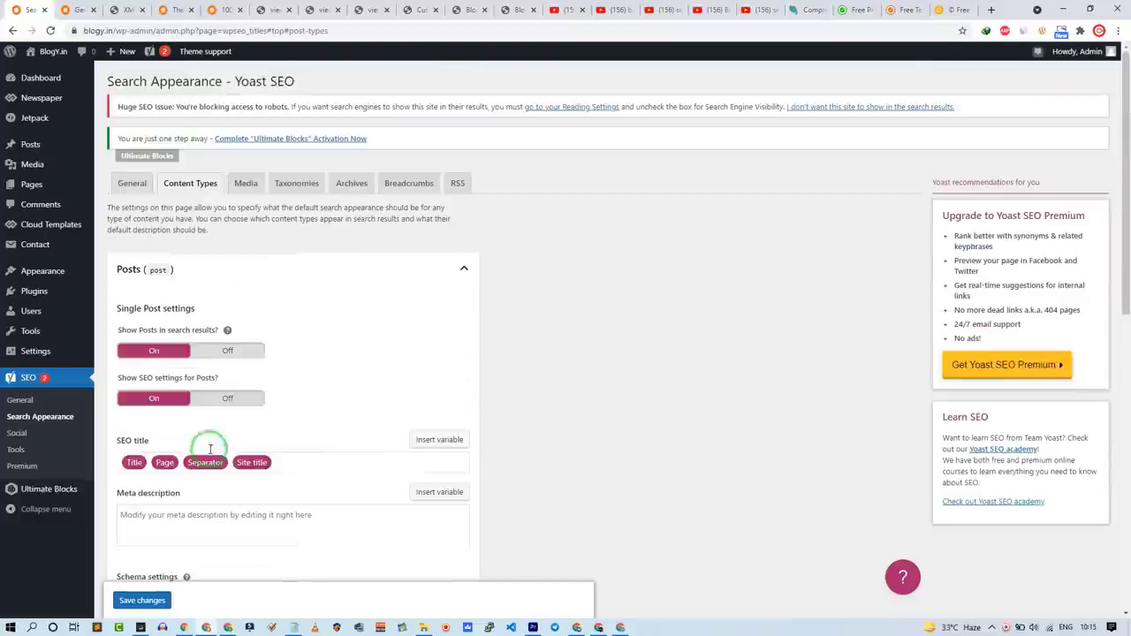
pyautogui.click(336, 270)
pyautogui.click(318, 270)
pyautogui.scroll(-4, 156, 251)
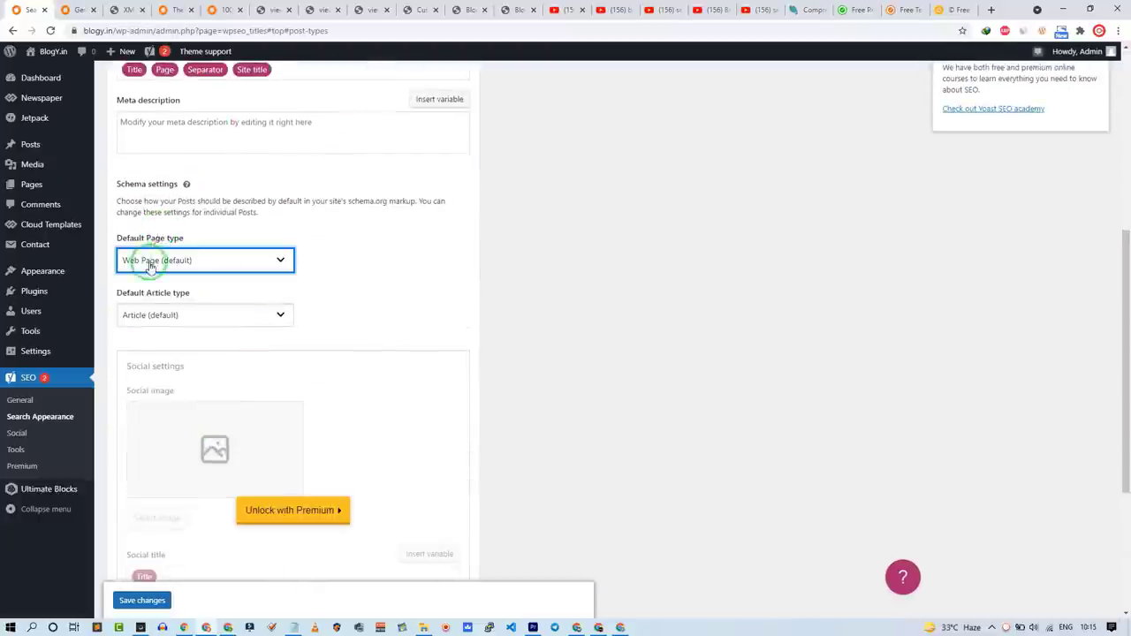
# Step: Try News Article, Tech Article and None, then keep Article (default) and save
pyautogui.click(170, 324)
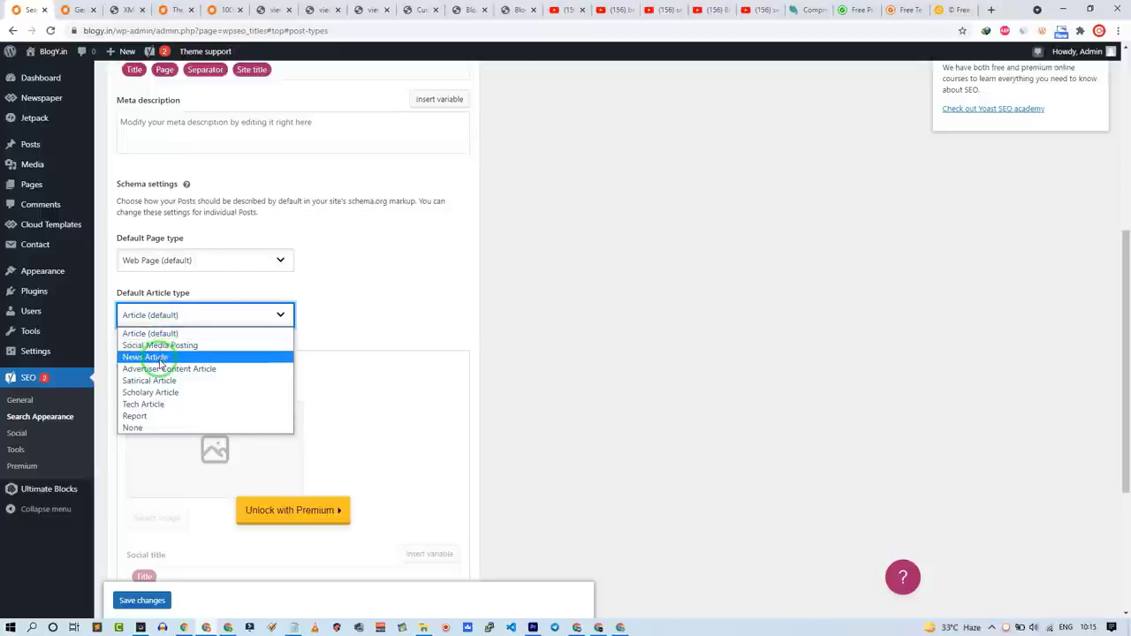
pyautogui.click(146, 357)
pyautogui.click(177, 370)
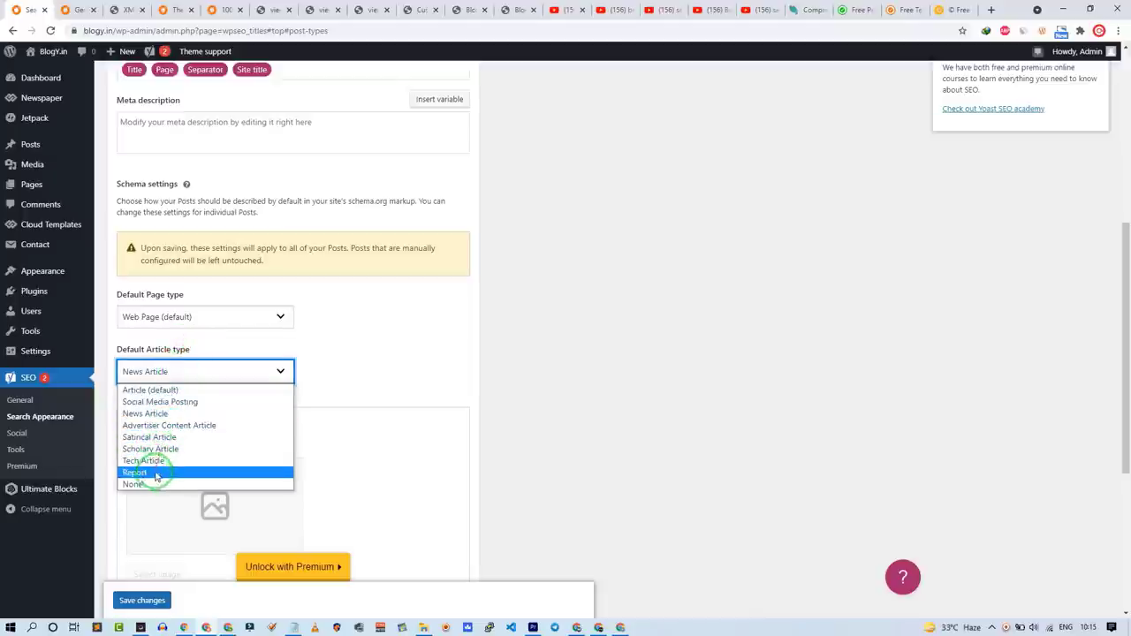
pyautogui.click(152, 463)
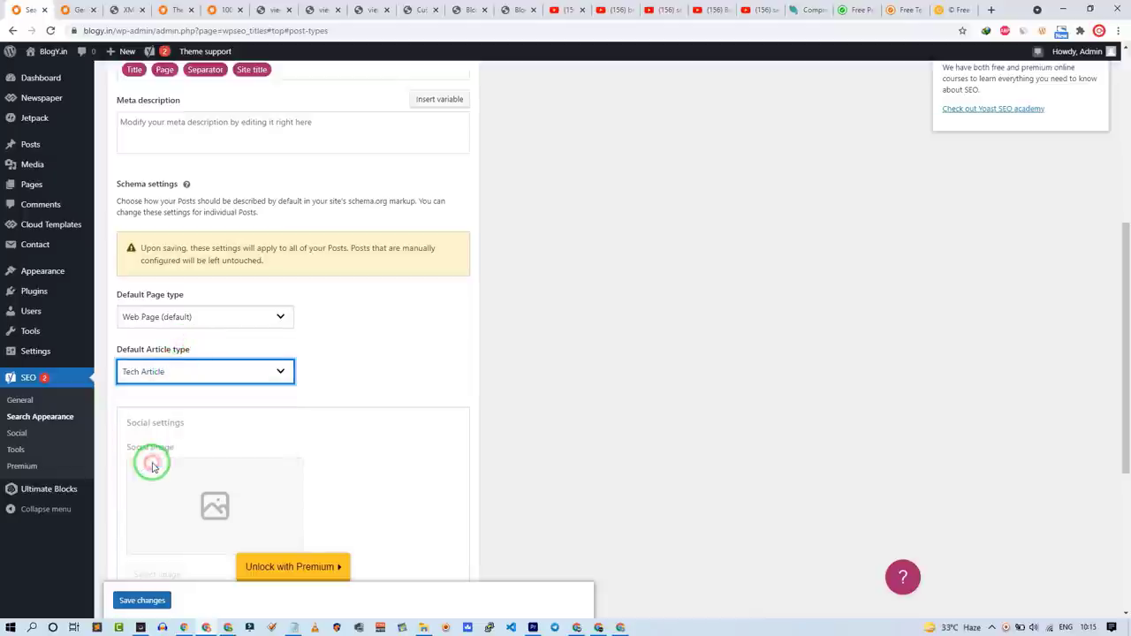
pyautogui.click(167, 372)
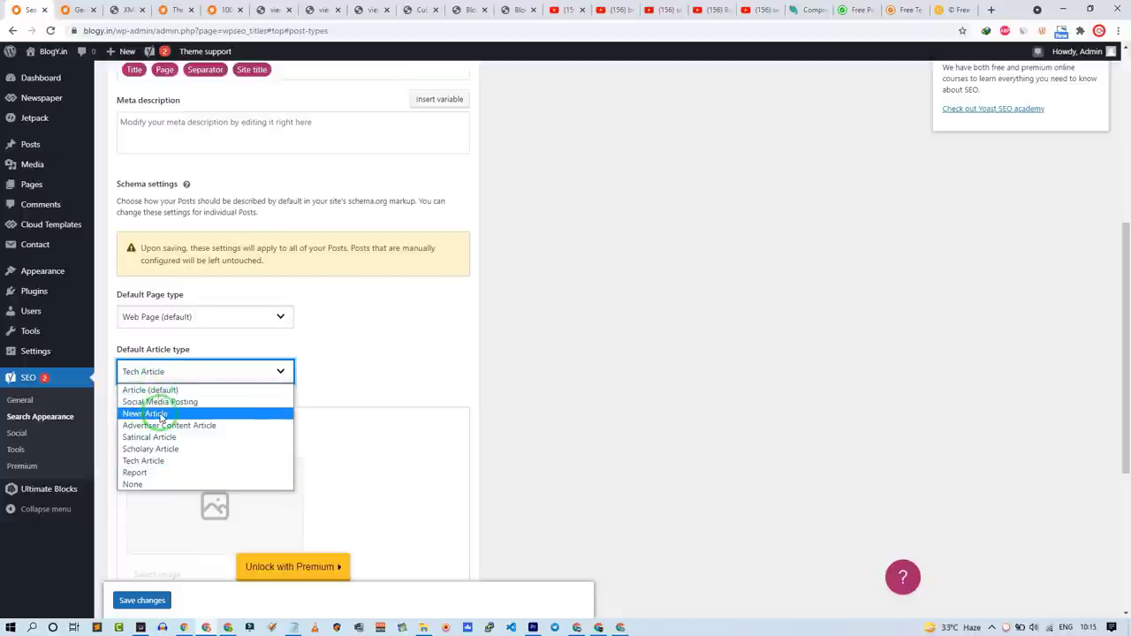
pyautogui.click(140, 484)
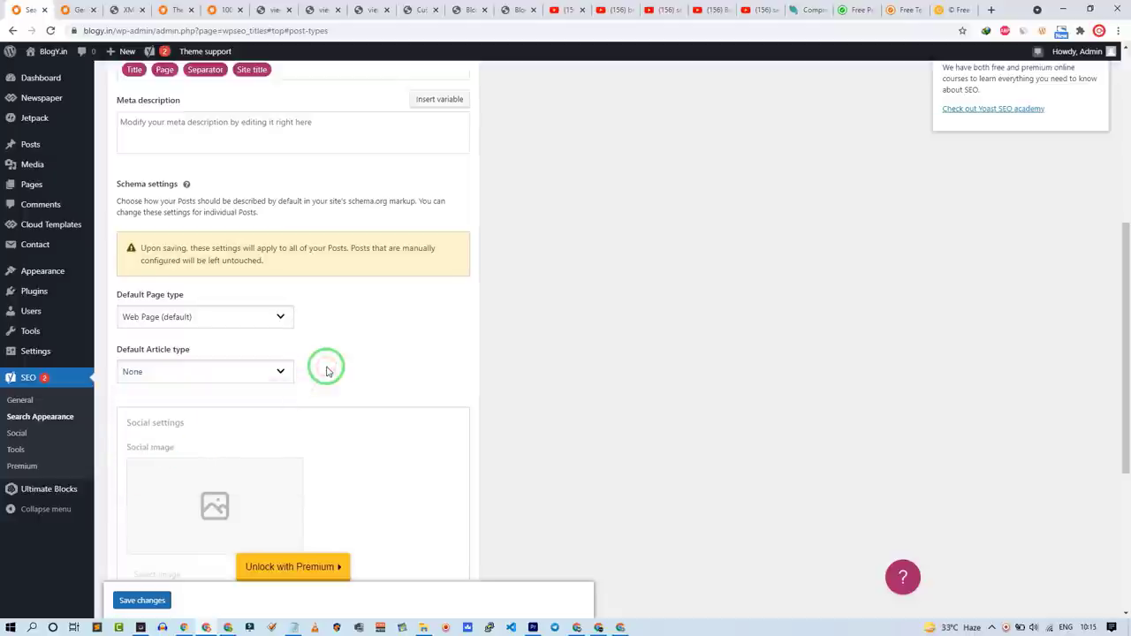
pyautogui.click(250, 372)
pyautogui.click(313, 346)
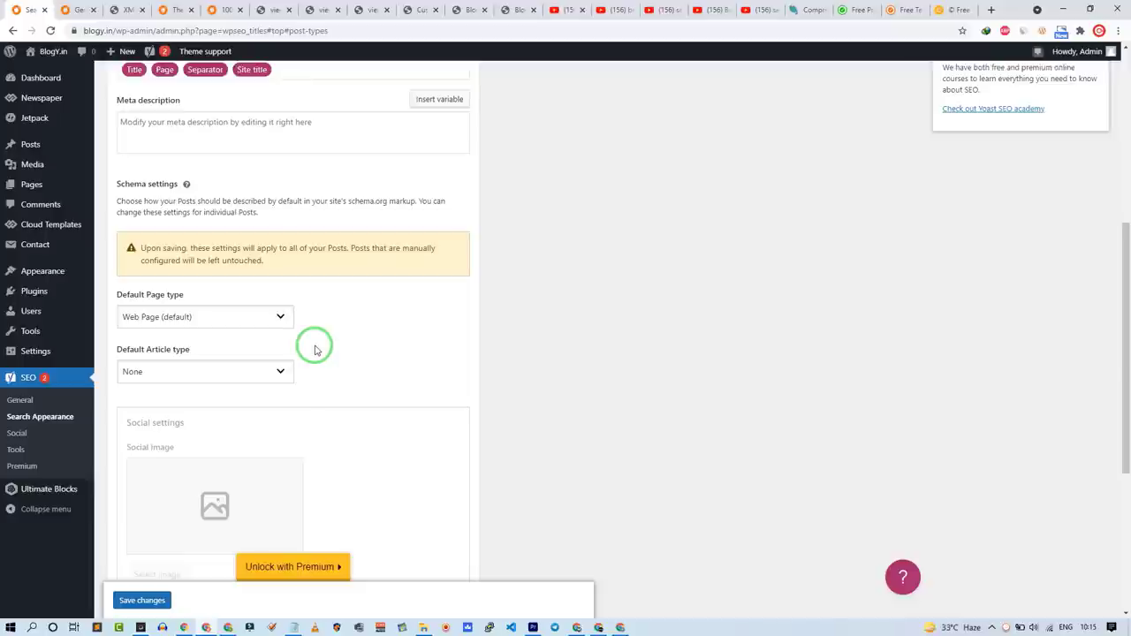
pyautogui.click(242, 369)
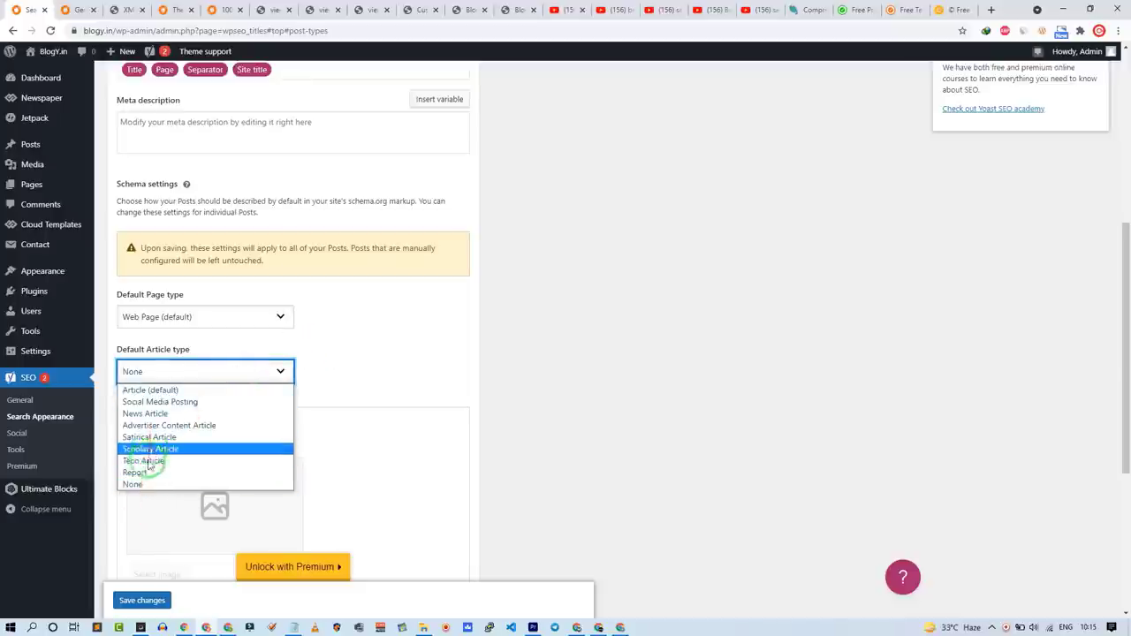
pyautogui.click(152, 390)
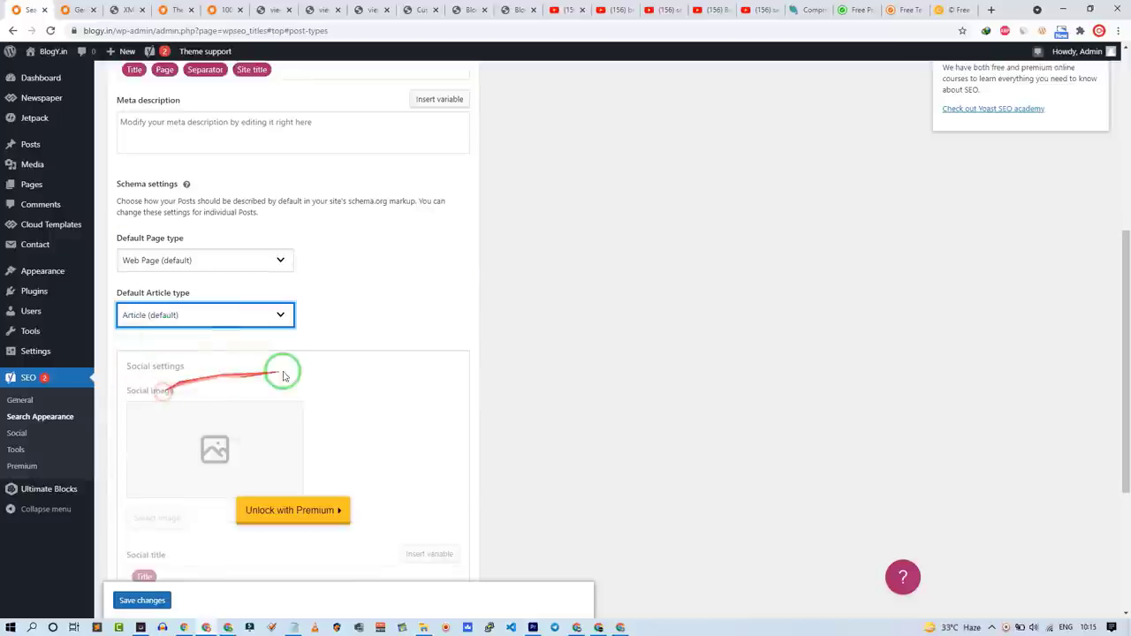
pyautogui.click(357, 320)
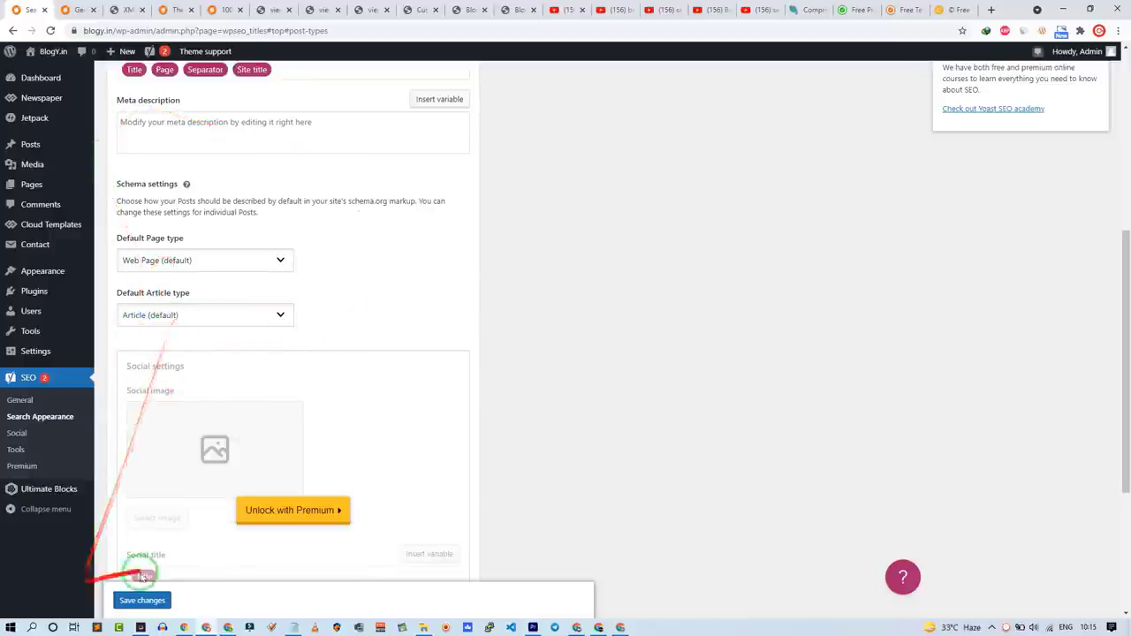
pyautogui.click(128, 600)
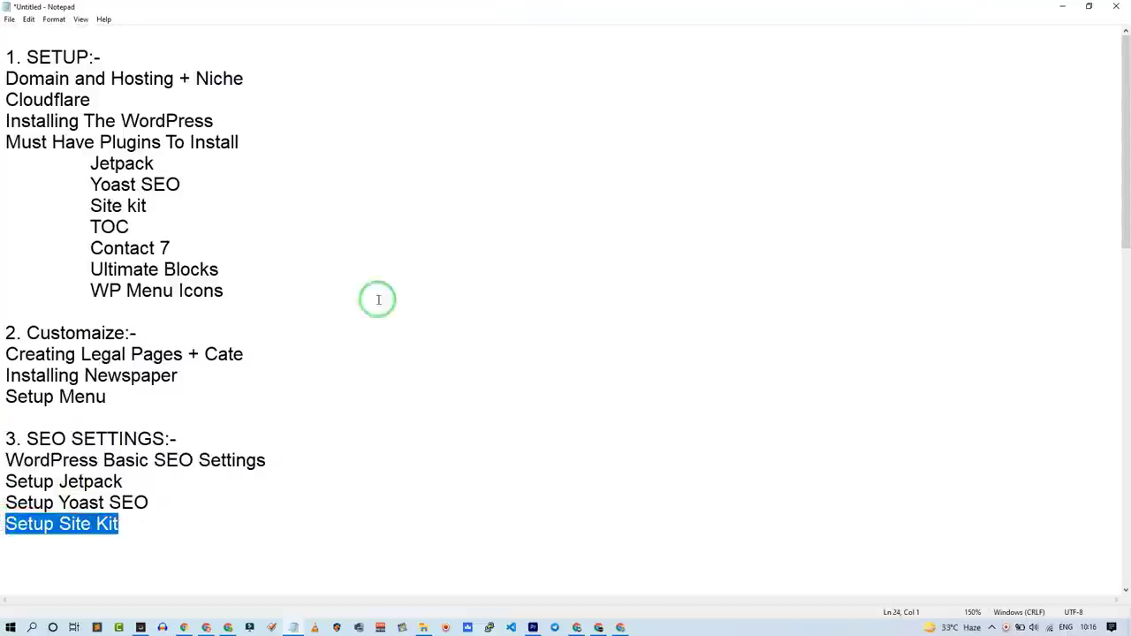
pyautogui.click(1062, 6)
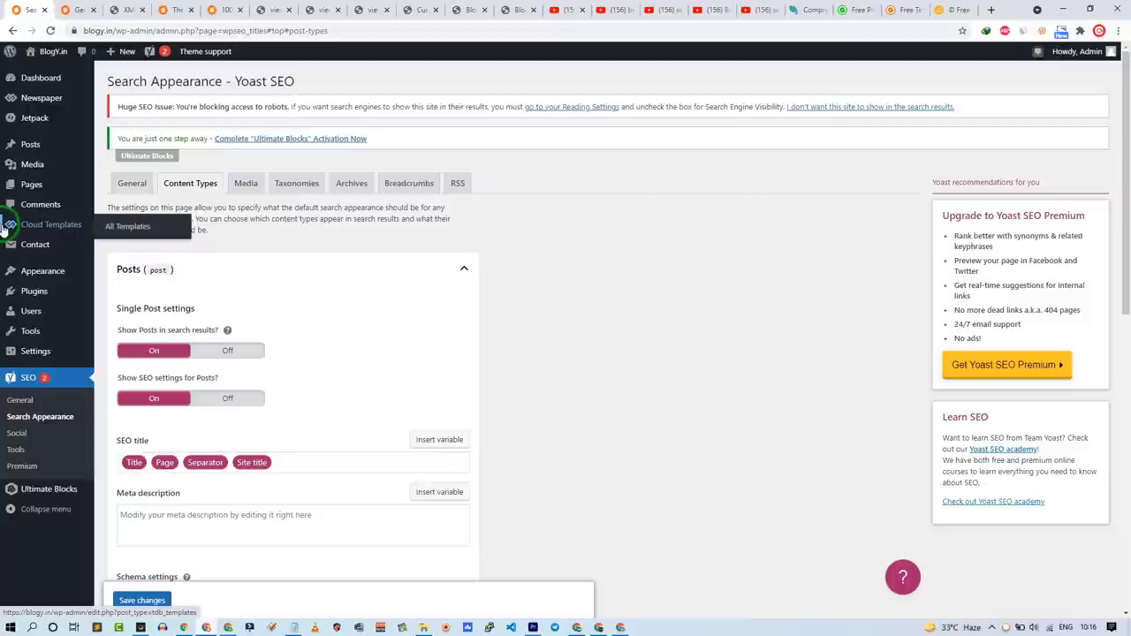
pyautogui.click(78, 9)
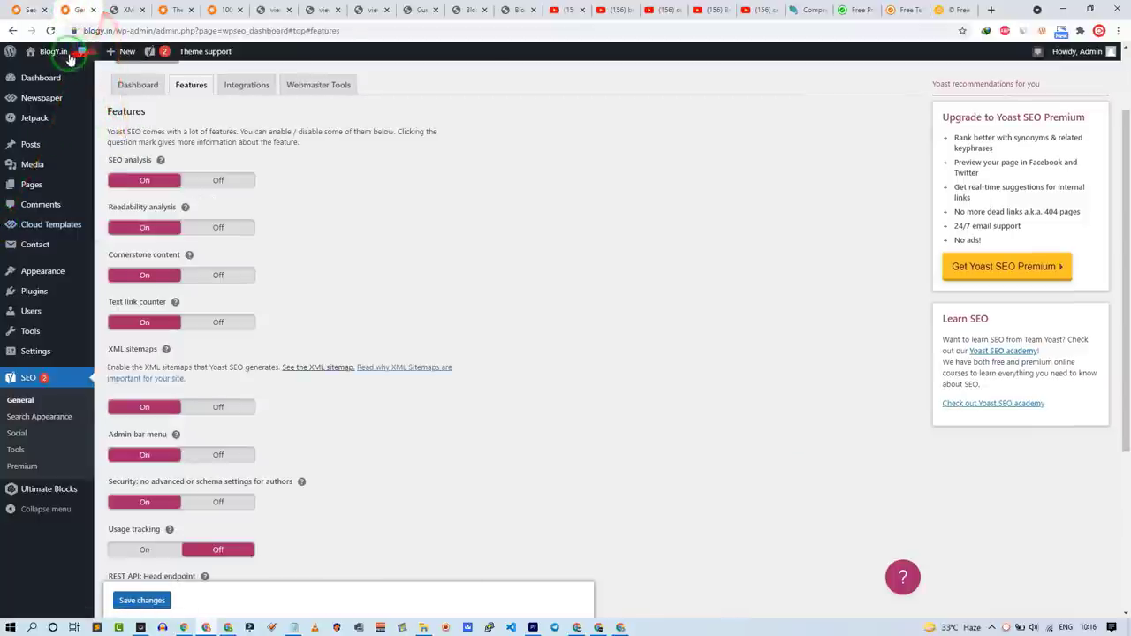
pyautogui.click(51, 51)
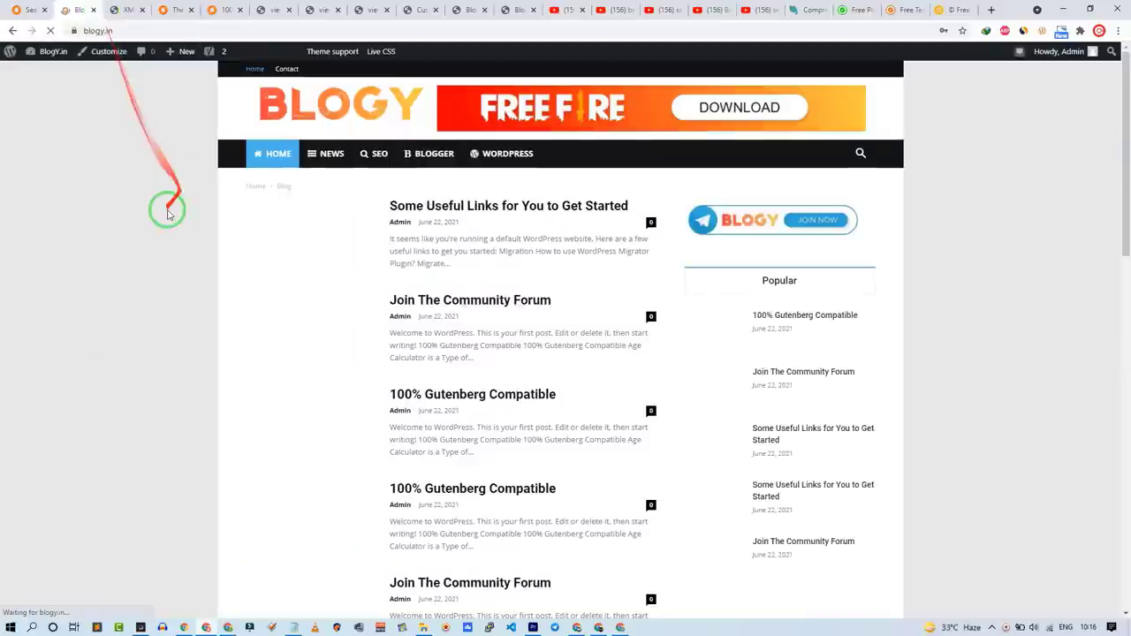
pyautogui.moveTo(4, 265)
pyautogui.mouseDown()
pyautogui.moveTo(56, 192)
pyautogui.moveTo(311, 91)
pyautogui.moveTo(263, 68)
pyautogui.moveTo(301, 161)
pyautogui.mouseUp()
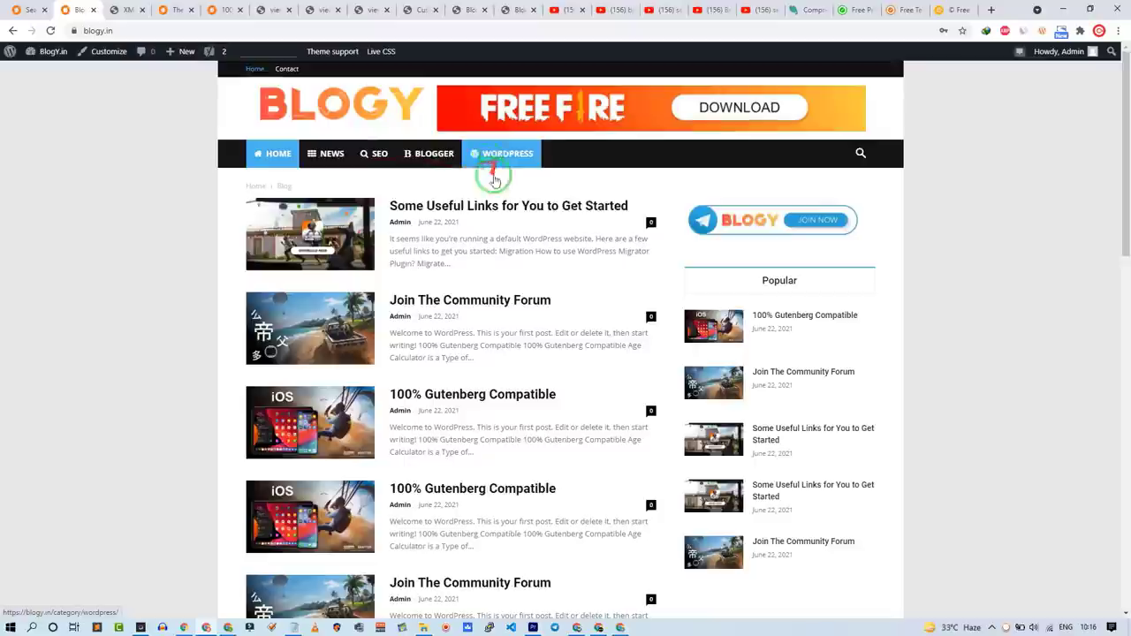
pyautogui.scroll(-12, 354, 292)
pyautogui.moveTo(321, 330)
pyautogui.mouseDown()
pyautogui.moveTo(636, 487)
pyautogui.moveTo(380, 492)
pyautogui.mouseUp()
pyautogui.scroll(10, 467, 523)
pyautogui.moveTo(467, 522)
pyautogui.mouseDown()
pyautogui.moveTo(304, 177)
pyautogui.moveTo(321, 234)
pyautogui.moveTo(305, 251)
pyautogui.mouseUp()
pyautogui.scroll(3, 321, 235)
pyautogui.scroll(2, 354, 266)
pyautogui.moveTo(530, 227); pyautogui.dragTo(373, 261)
pyautogui.moveTo(559, 259); pyautogui.dragTo(511, 336)
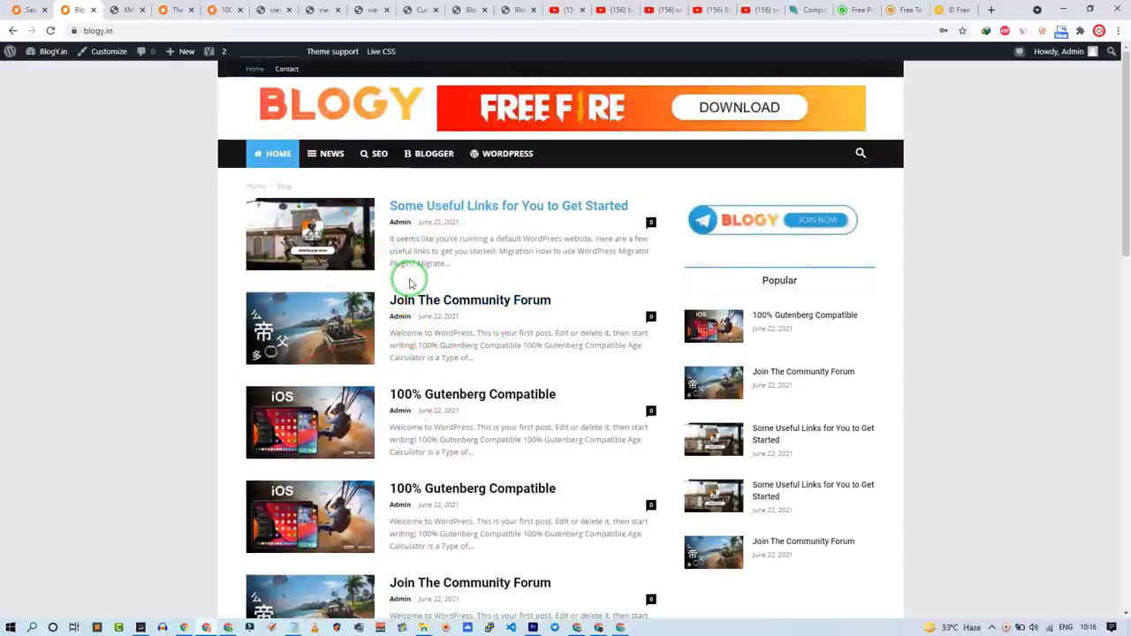
pyautogui.scroll(-8, 409, 283)
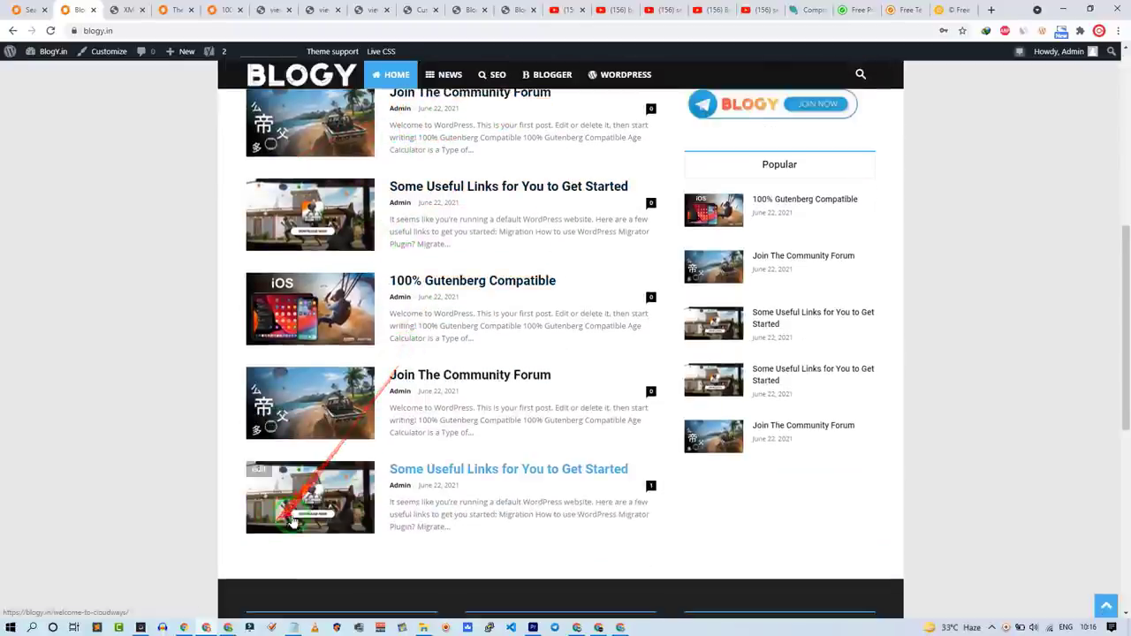
pyautogui.scroll(8, 394, 505)
pyautogui.scroll(1, 396, 353)
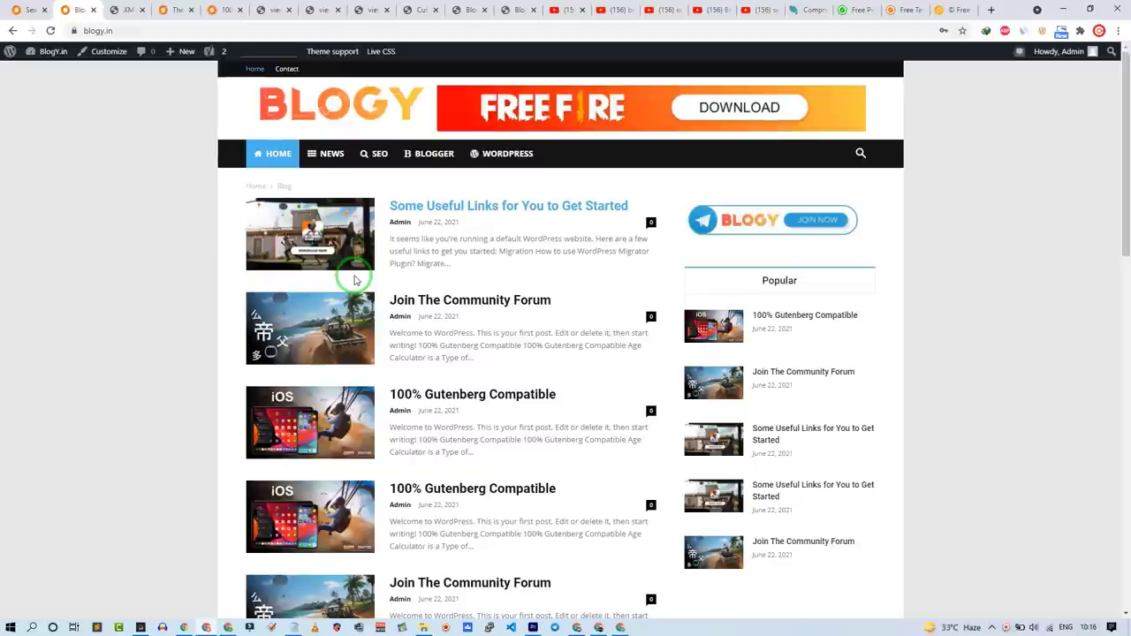
pyautogui.scroll(-10, 386, 329)
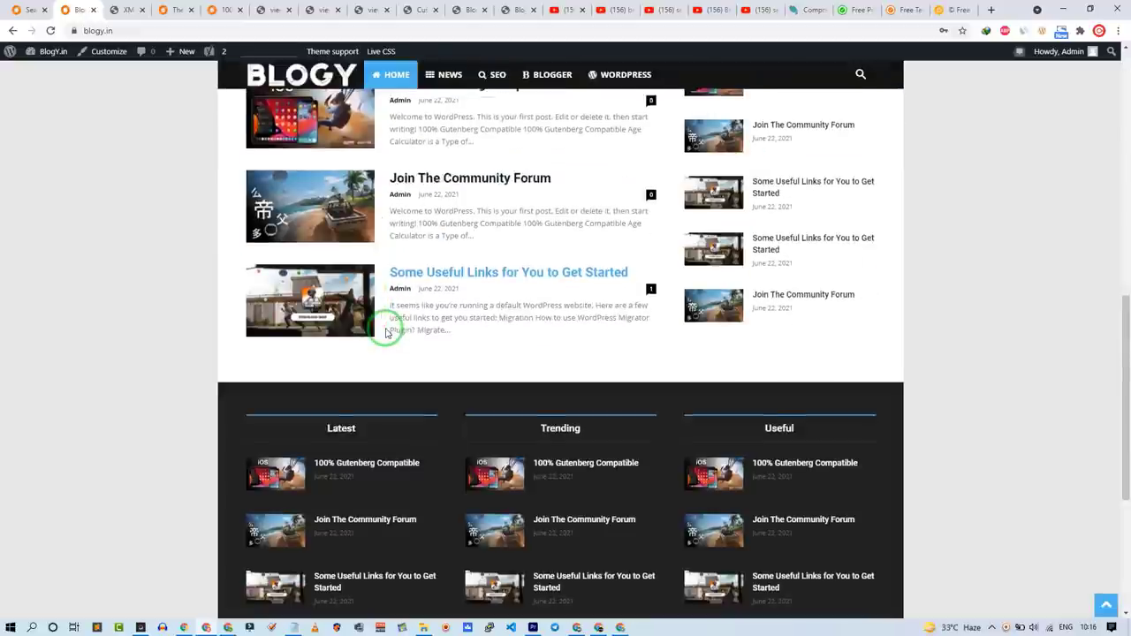
pyautogui.scroll(5, 386, 371)
pyautogui.scroll(2, 387, 373)
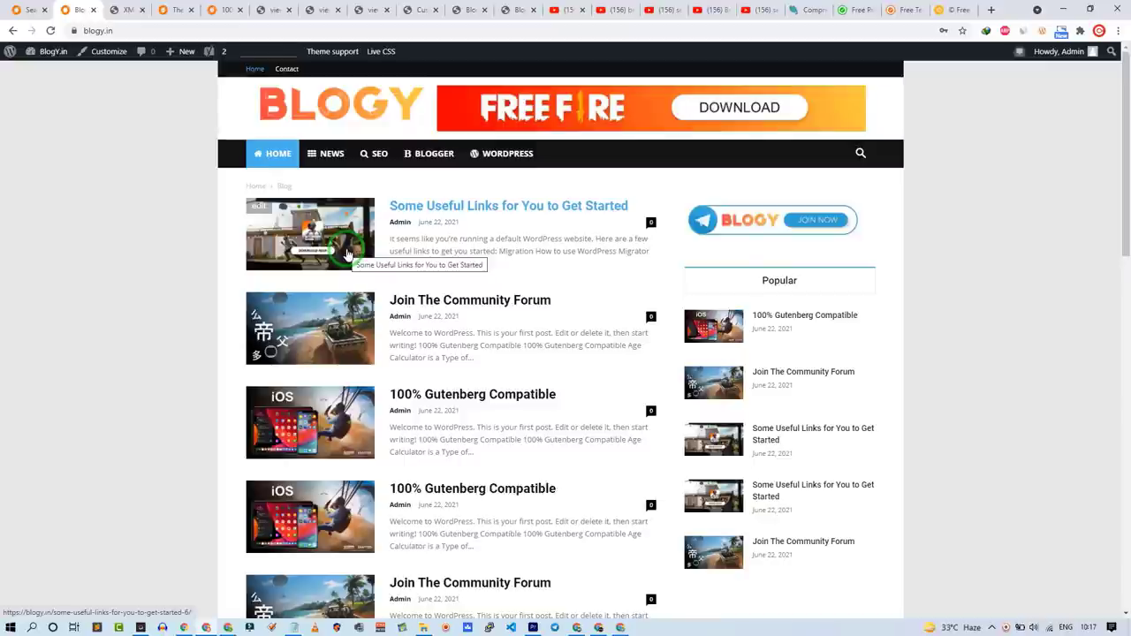
pyautogui.click(133, 10)
pyautogui.click(77, 9)
pyautogui.click(31, 8)
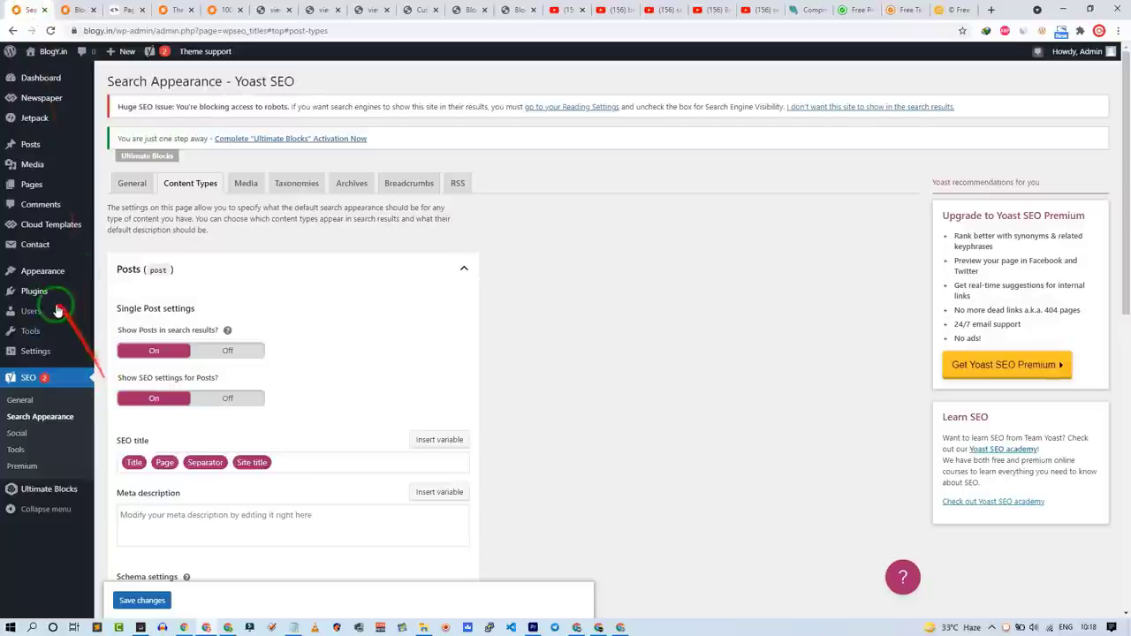
# Step: Review the installed plugins list and the live blog homepage
pyautogui.click(34, 291)
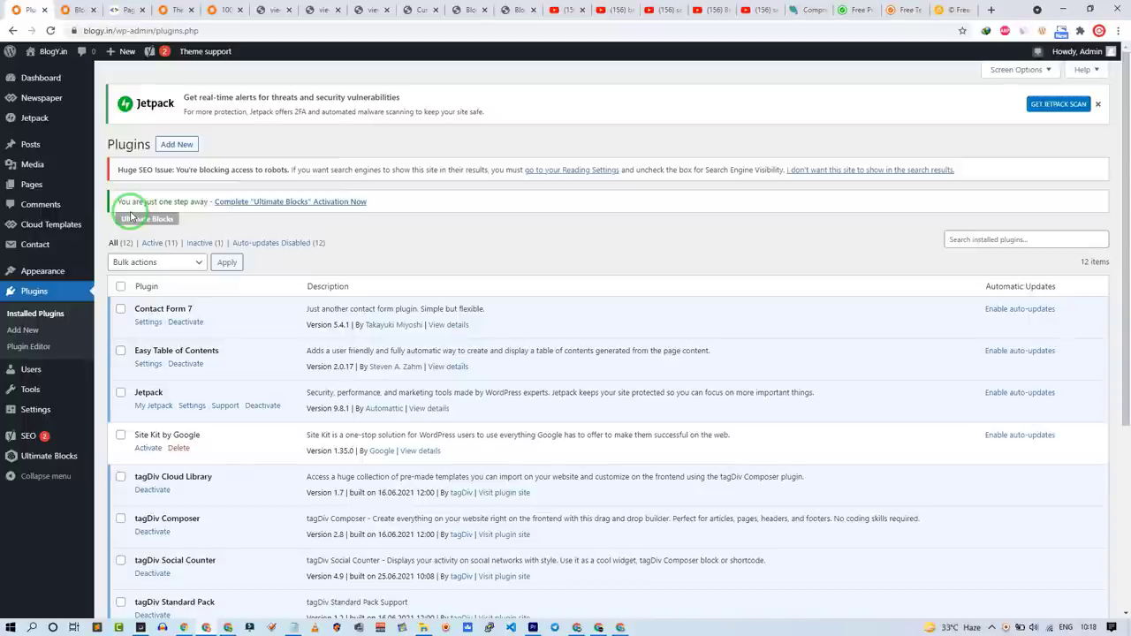
pyautogui.click(66, 9)
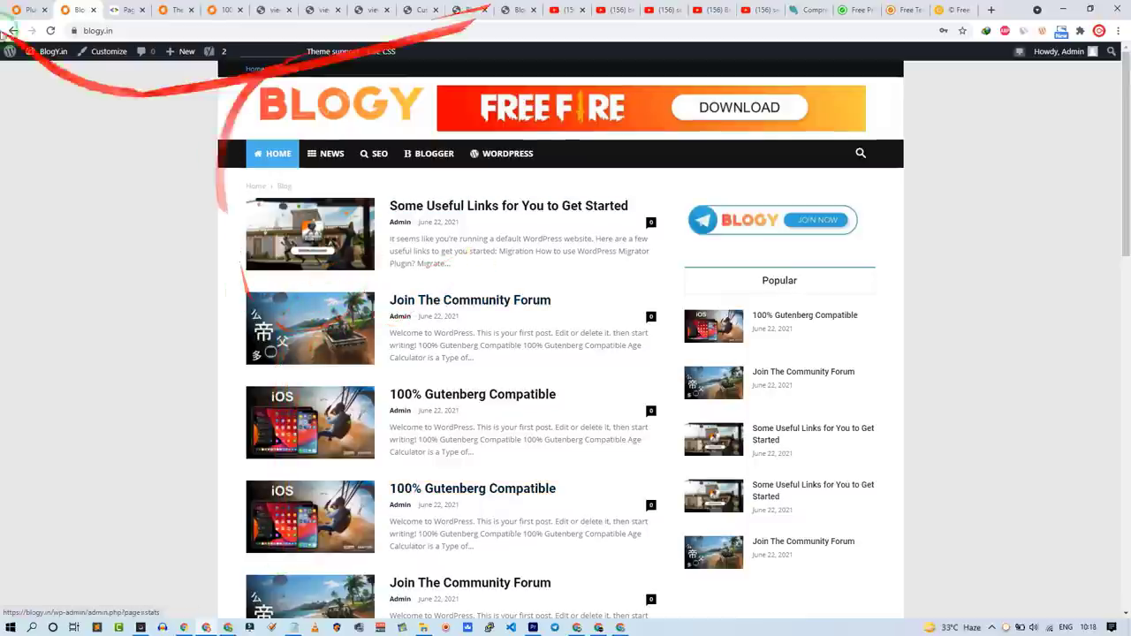
pyautogui.click(29, 10)
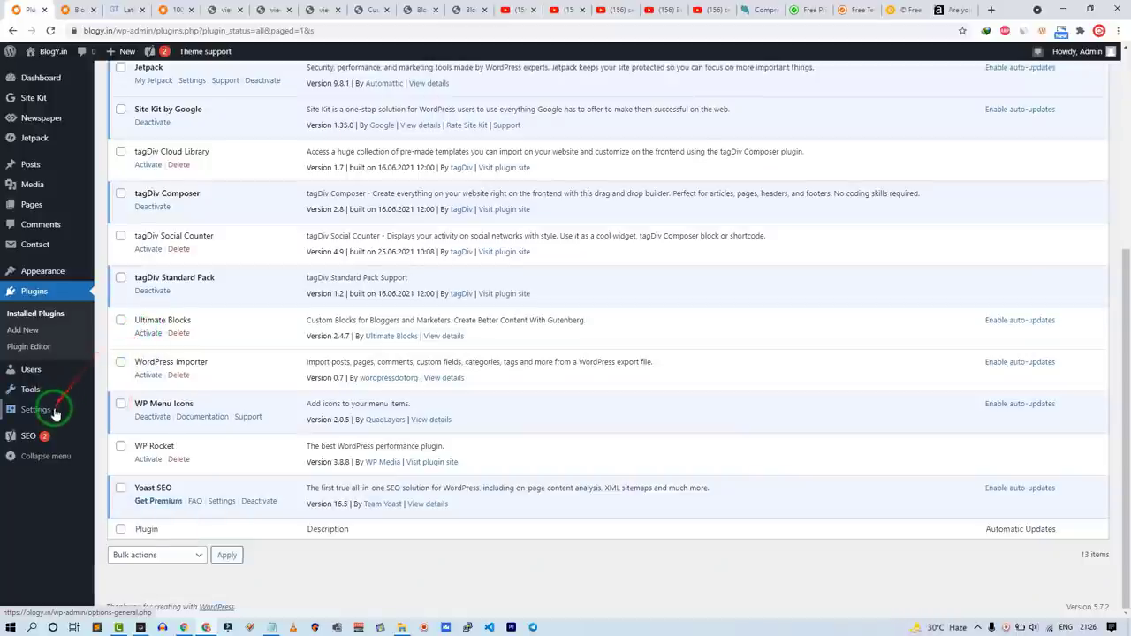
# Step: In Reading settings, uncheck 'Discourage search engines from indexing this site' and save
pyautogui.moveTo(56, 414)
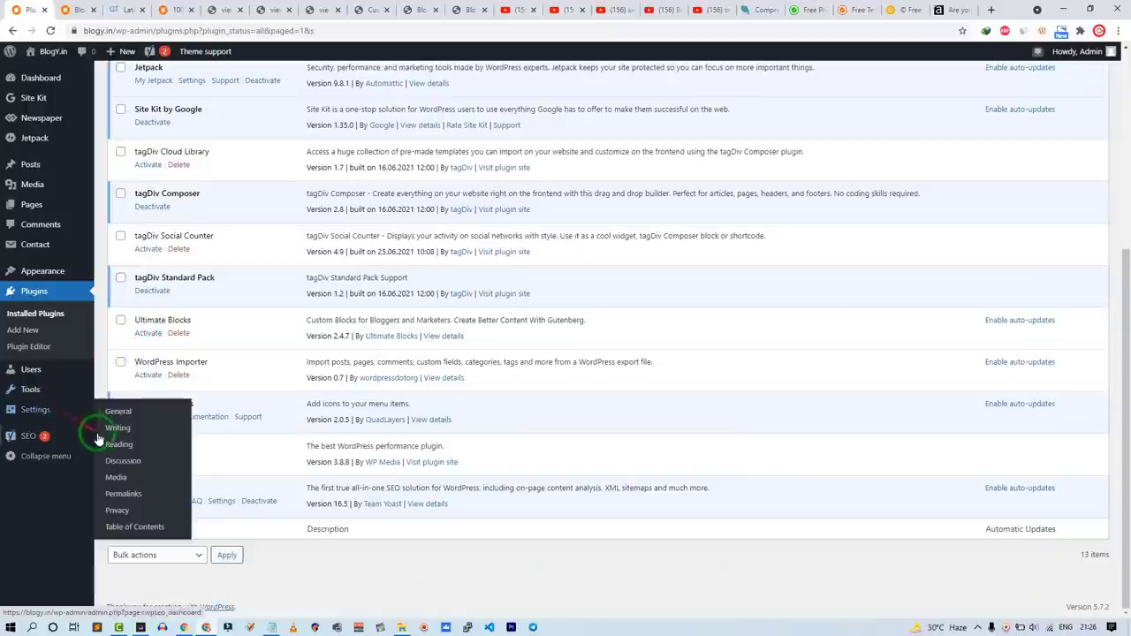
pyautogui.click(114, 444)
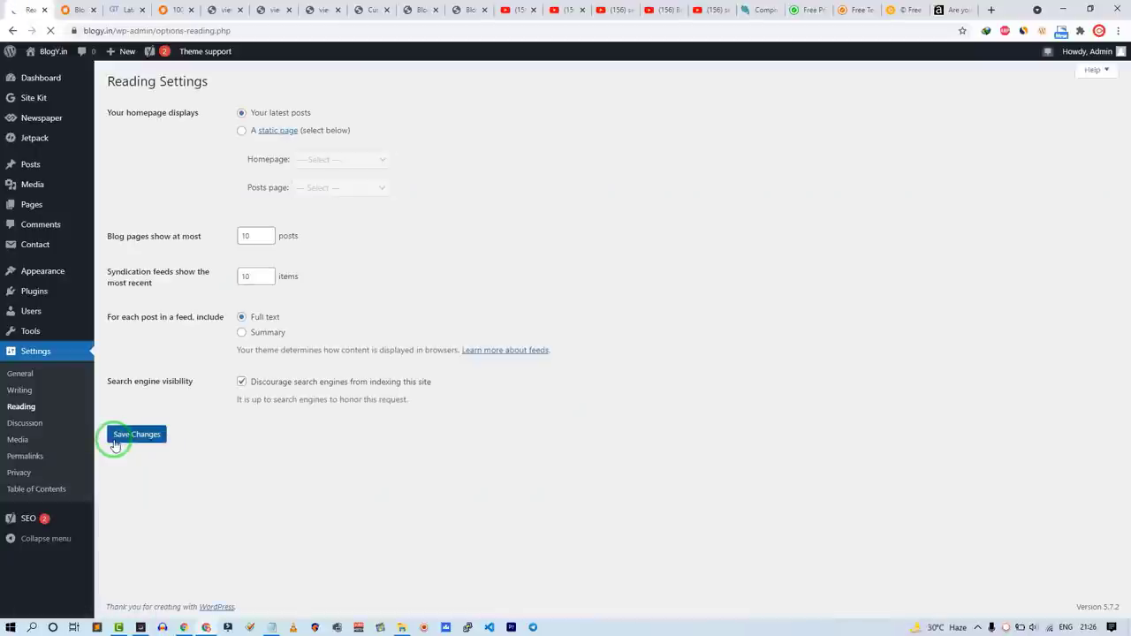
pyautogui.click(270, 388)
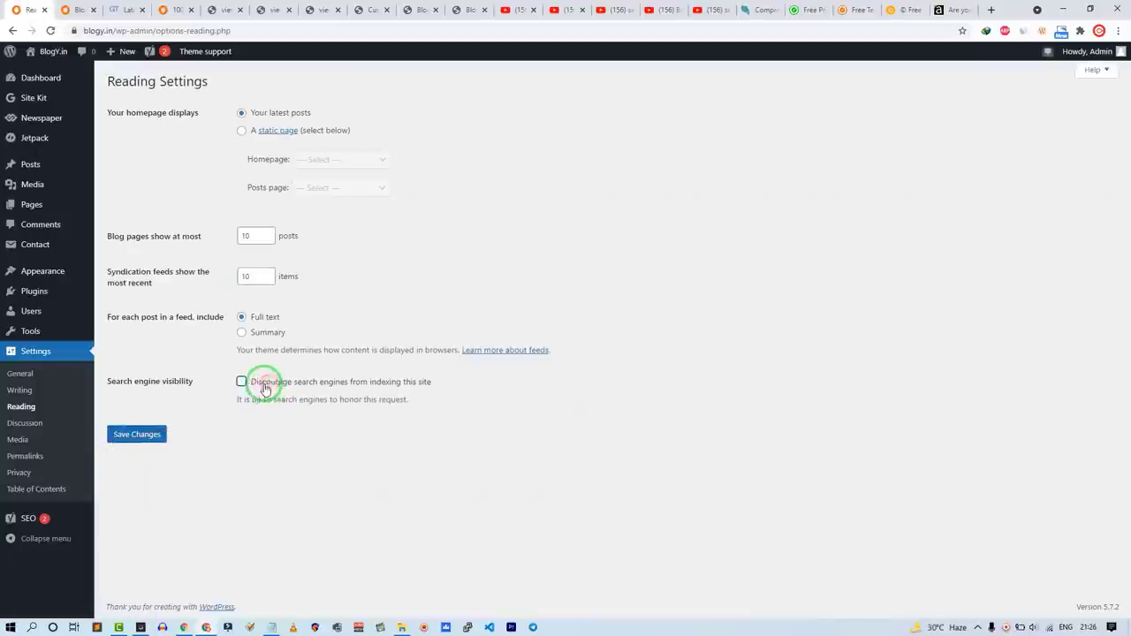
pyautogui.click(152, 436)
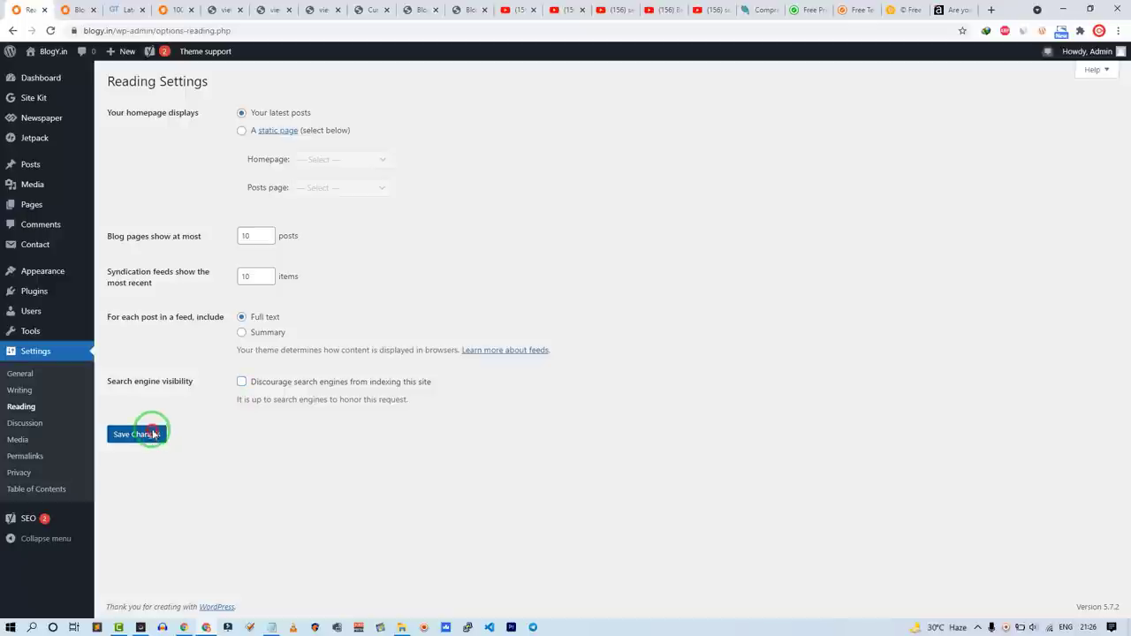
pyautogui.click(152, 434)
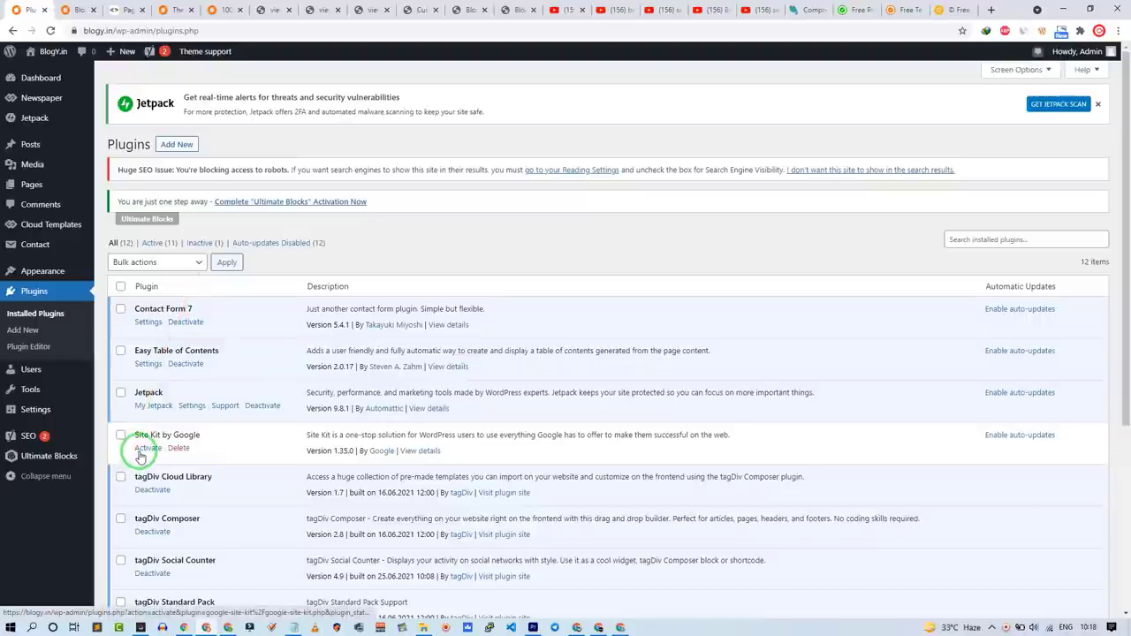
# Step: Activate Site Kit by Google and sign in with a Google account, granting its permissions
pyautogui.click(141, 449)
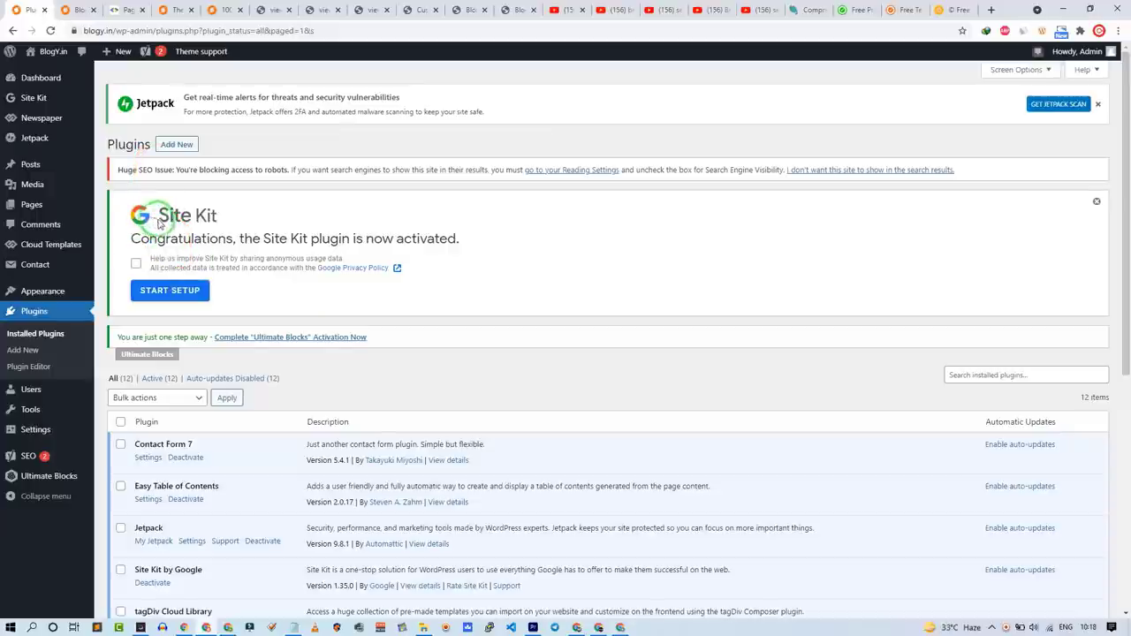
pyautogui.click(180, 293)
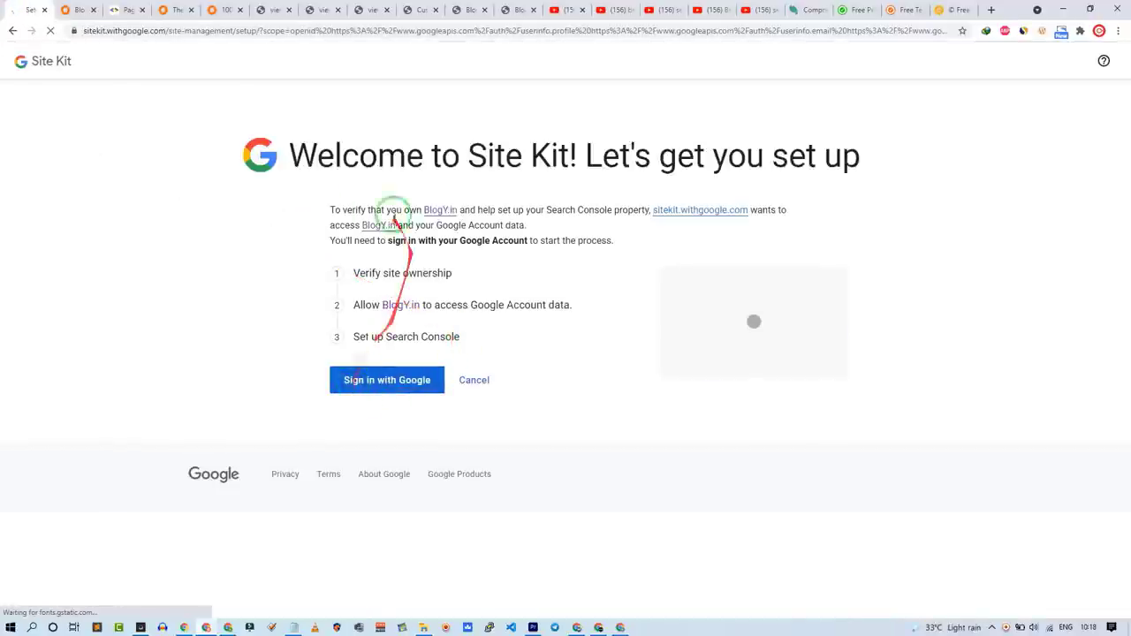
pyautogui.click(353, 378)
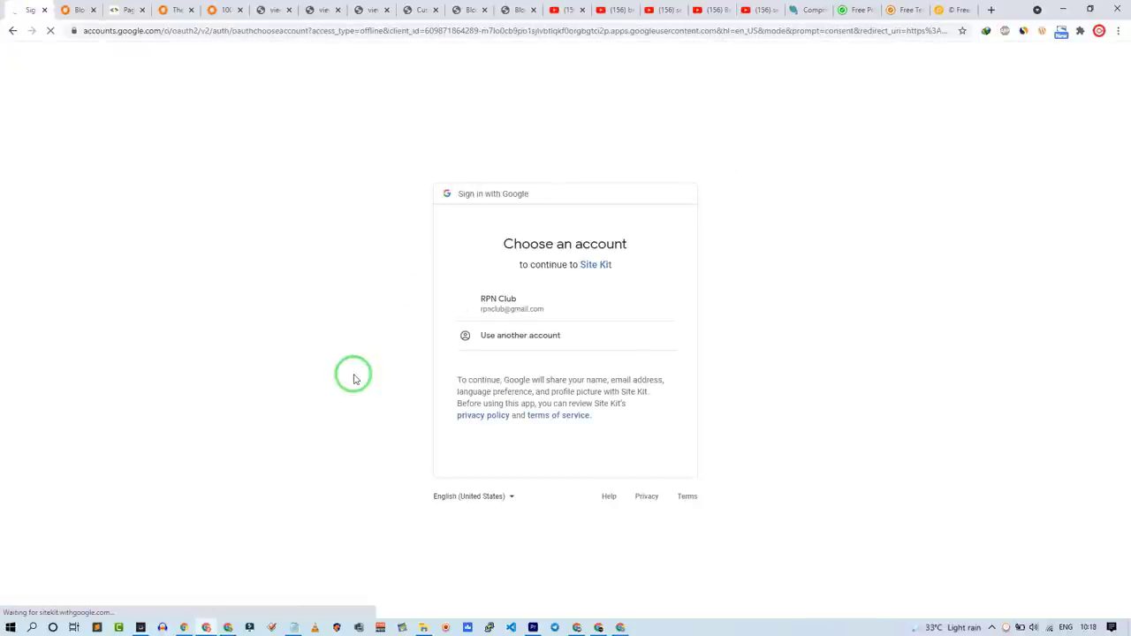
pyautogui.click(484, 300)
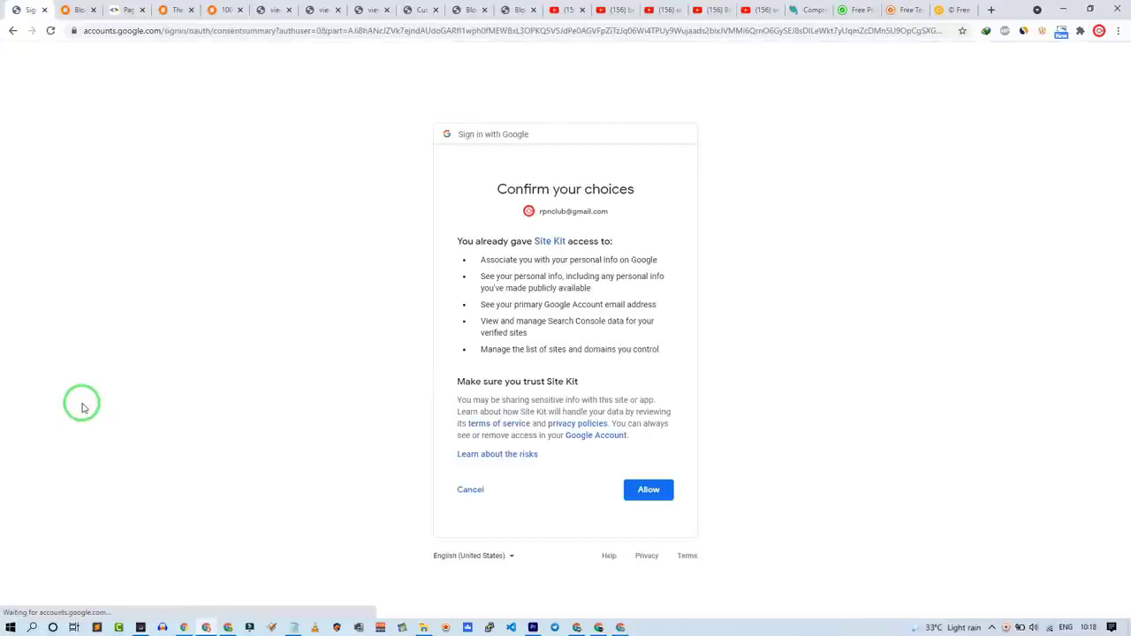
pyautogui.click(658, 495)
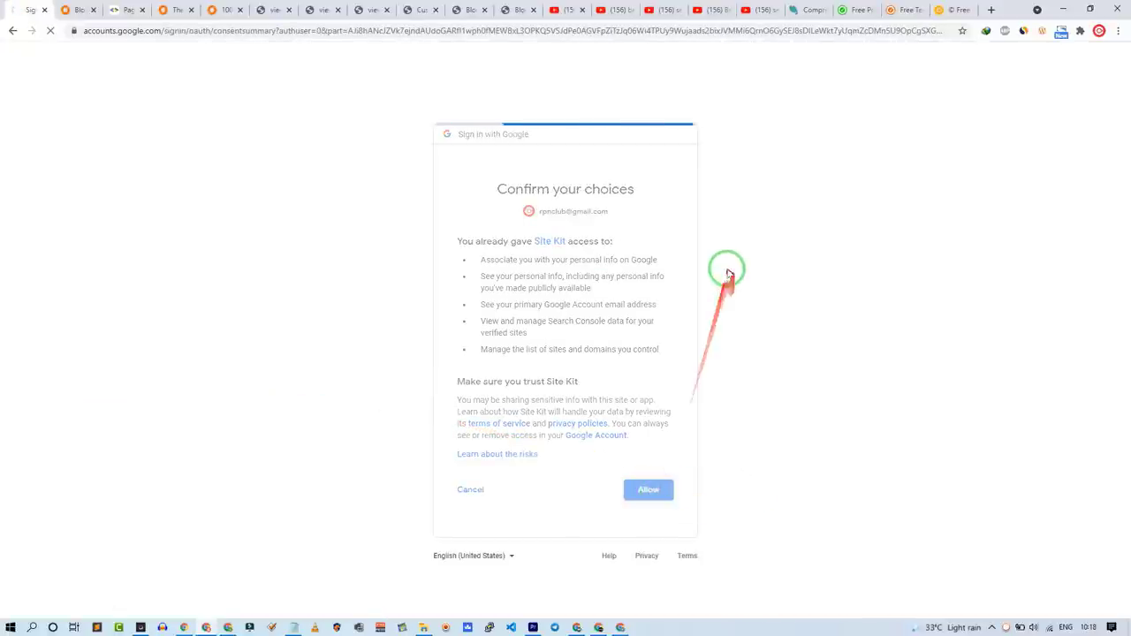
pyautogui.click(376, 394)
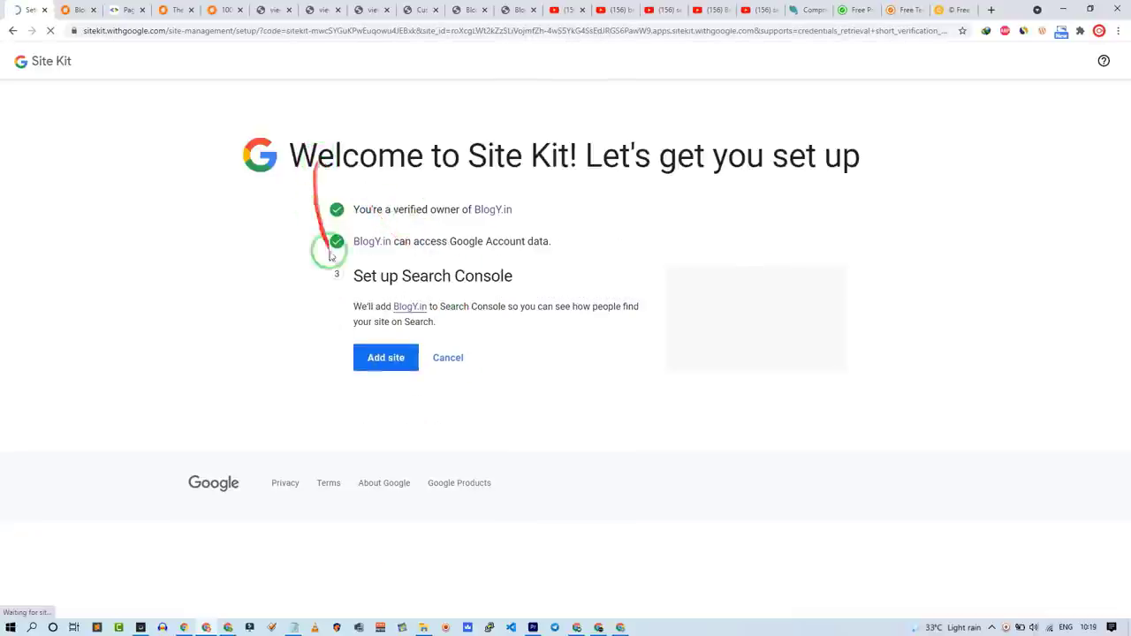
# Step: Add the blog to Search Console and go to the Site Kit dashboard
pyautogui.click(367, 248)
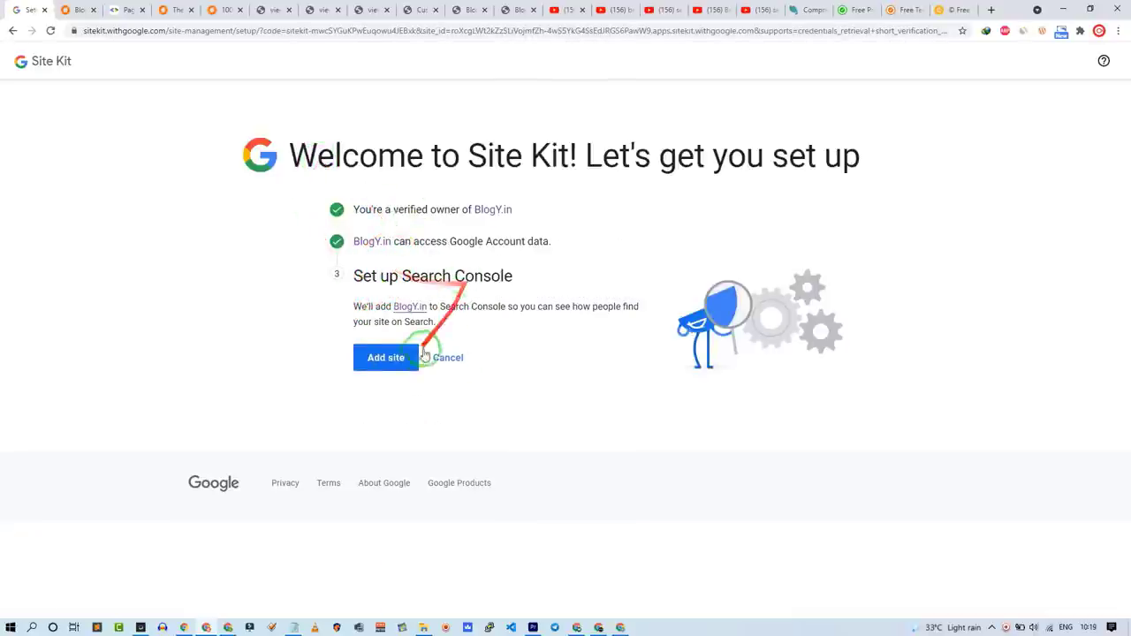
pyautogui.click(395, 360)
pyautogui.click(378, 364)
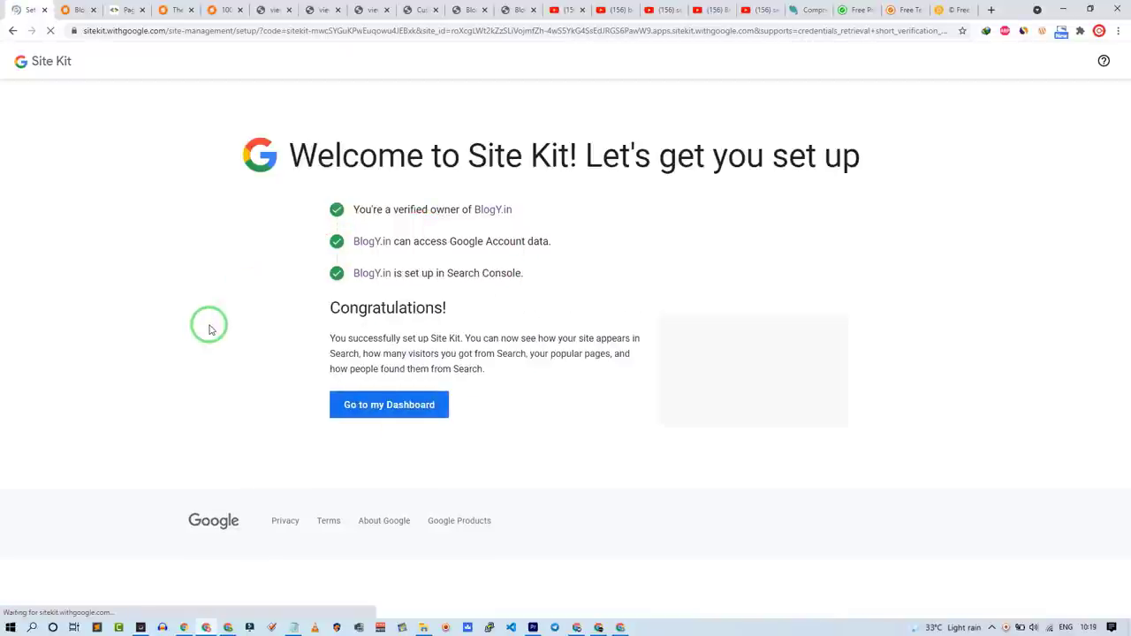
pyautogui.click(367, 409)
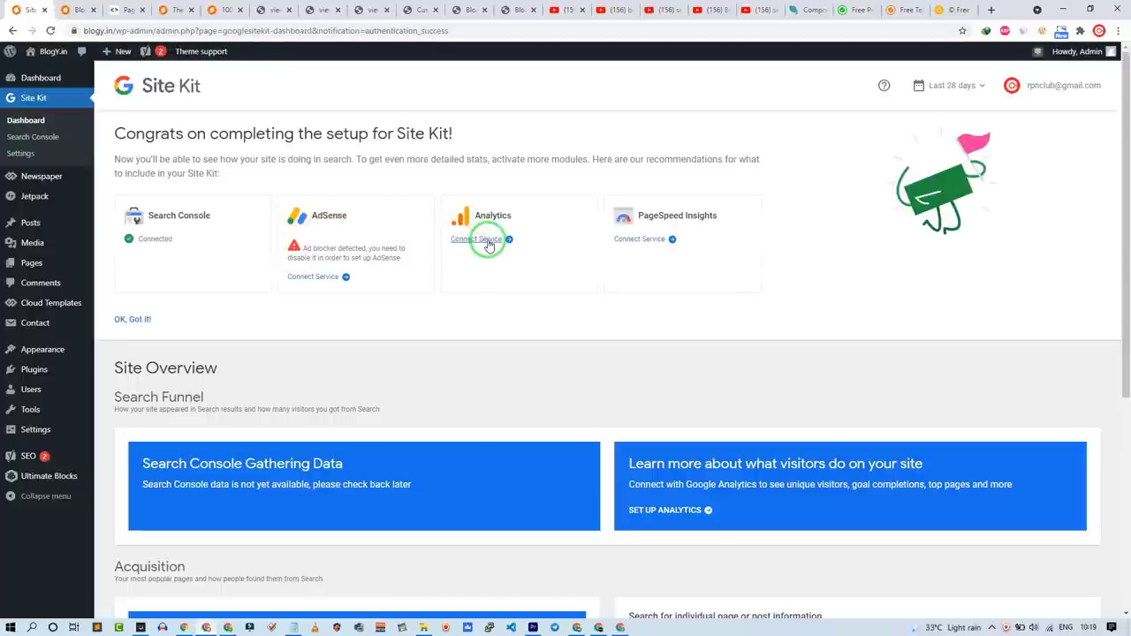
pyautogui.click(482, 239)
# Step: Authorize Site Kit to read Analytics data with the Google account
pyautogui.click(508, 300)
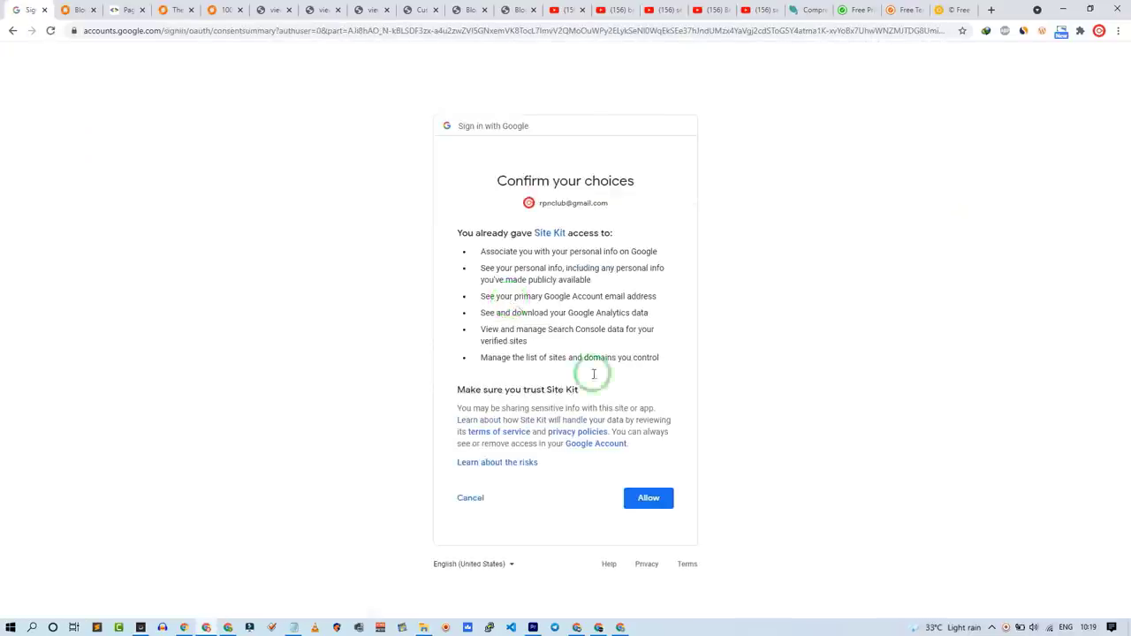
pyautogui.click(655, 495)
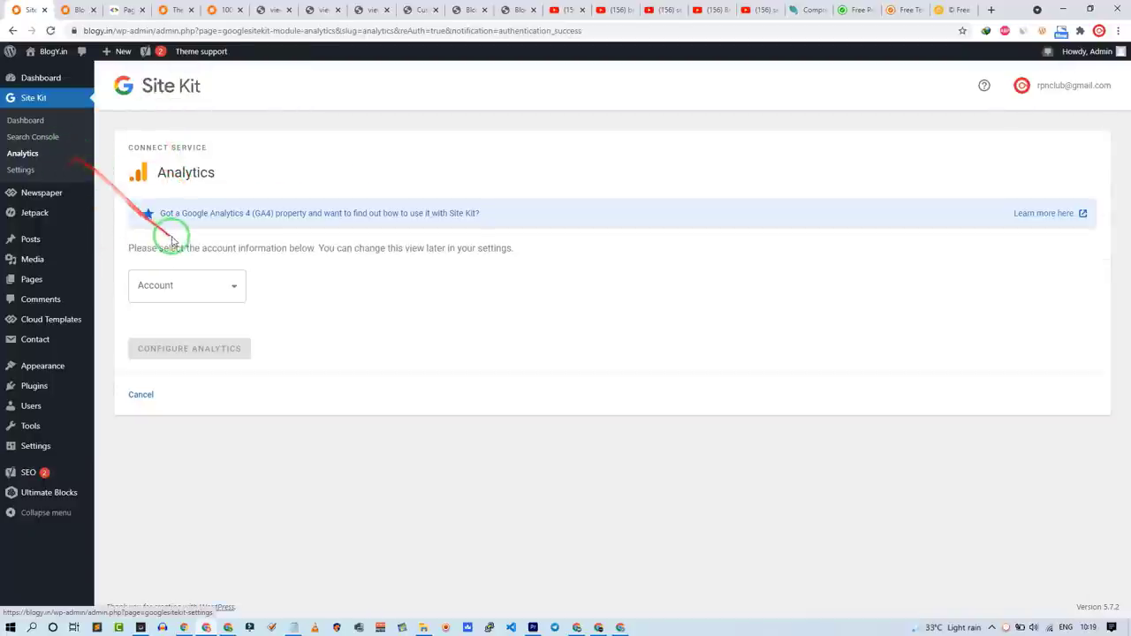
pyautogui.click(1104, 405)
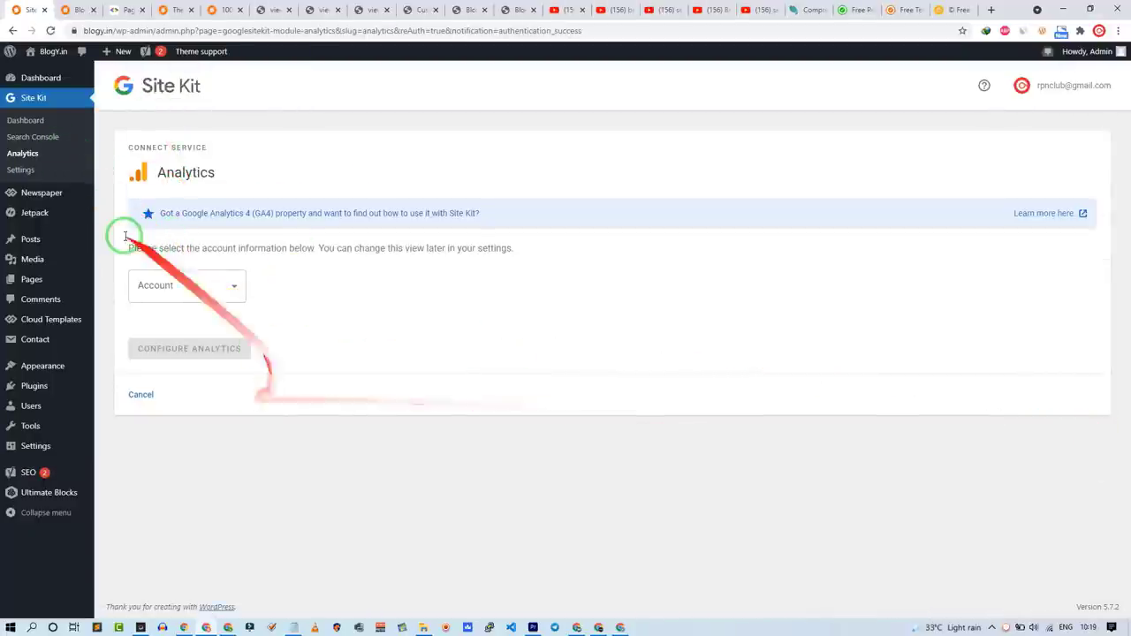
# Step: Configure Analytics with the InterNational account and a property, then allow the requested access
pyautogui.click(136, 277)
pyautogui.click(139, 277)
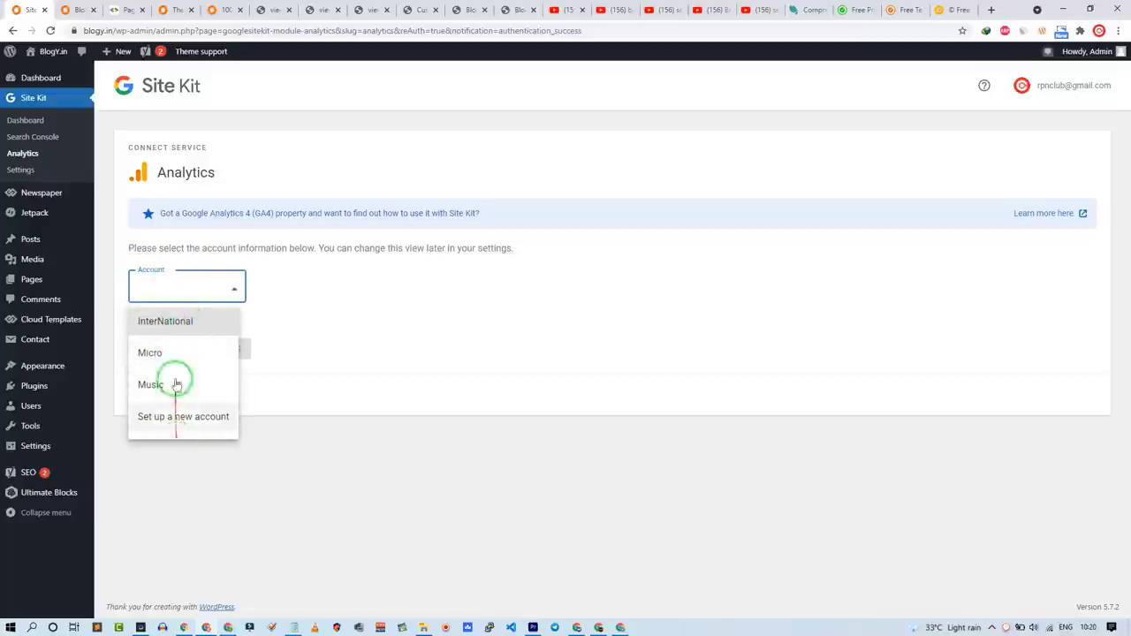
pyautogui.click(182, 322)
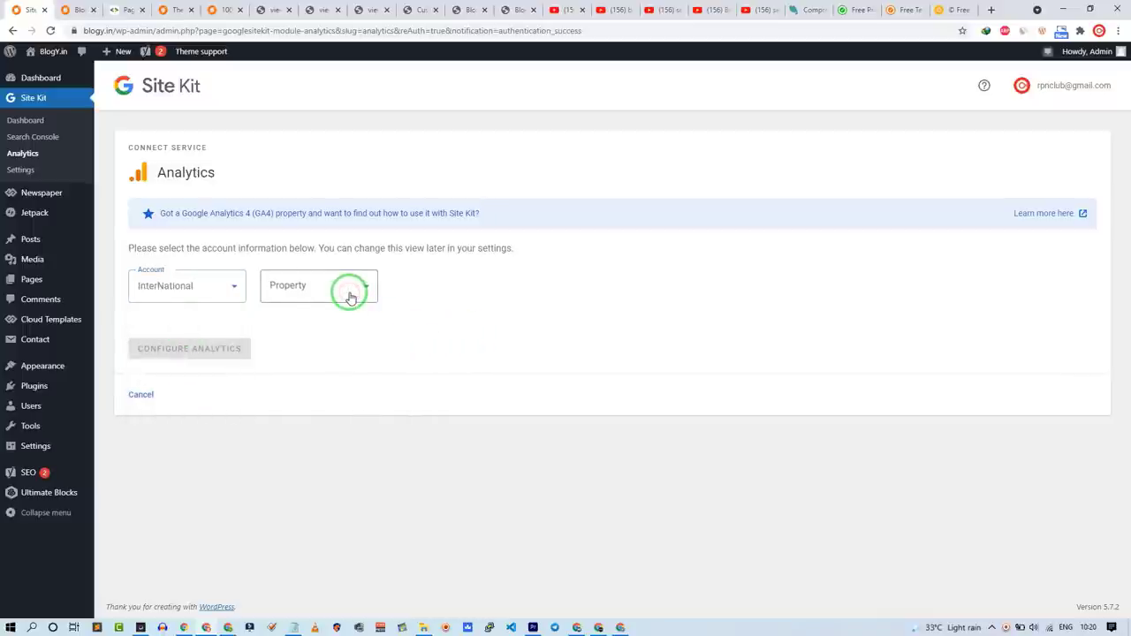
pyautogui.click(349, 298)
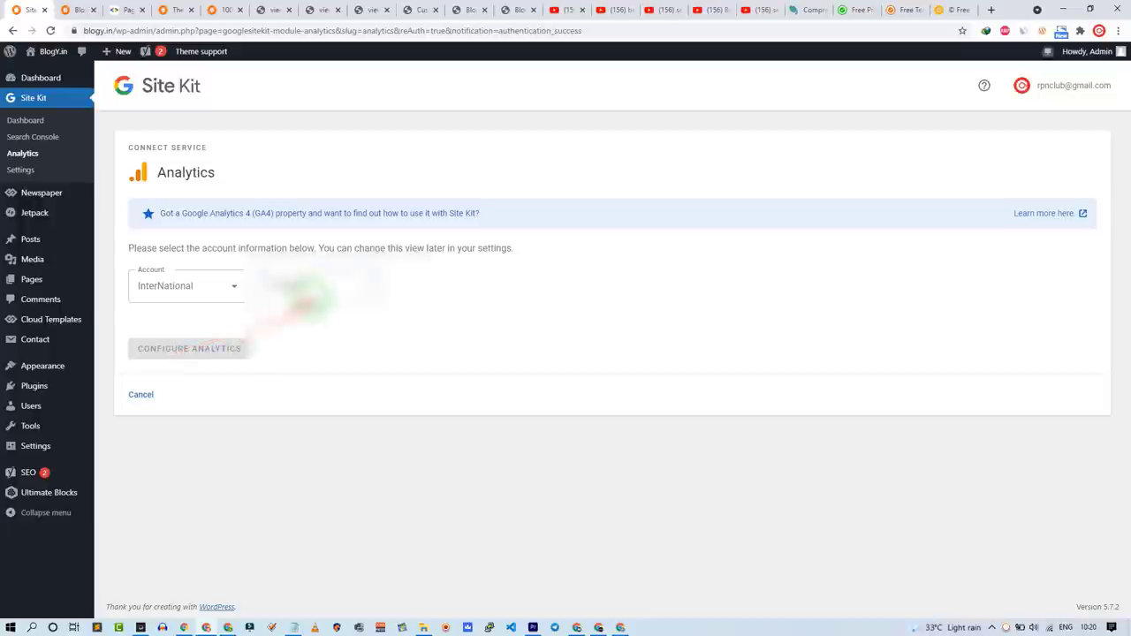
pyautogui.click(323, 386)
pyautogui.click(146, 408)
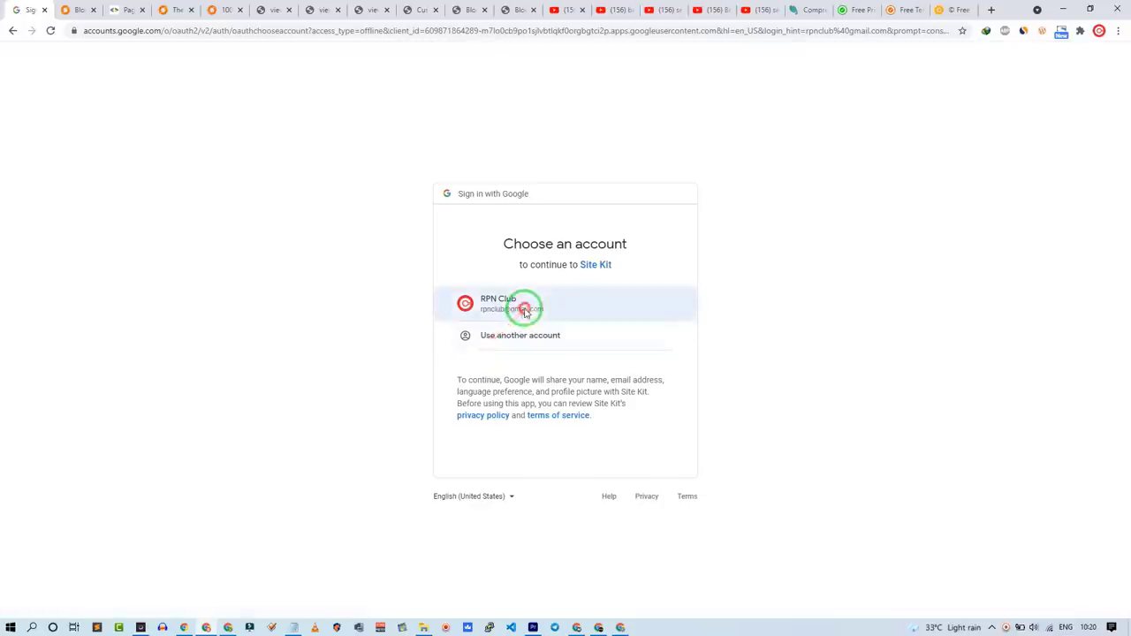
pyautogui.click(526, 306)
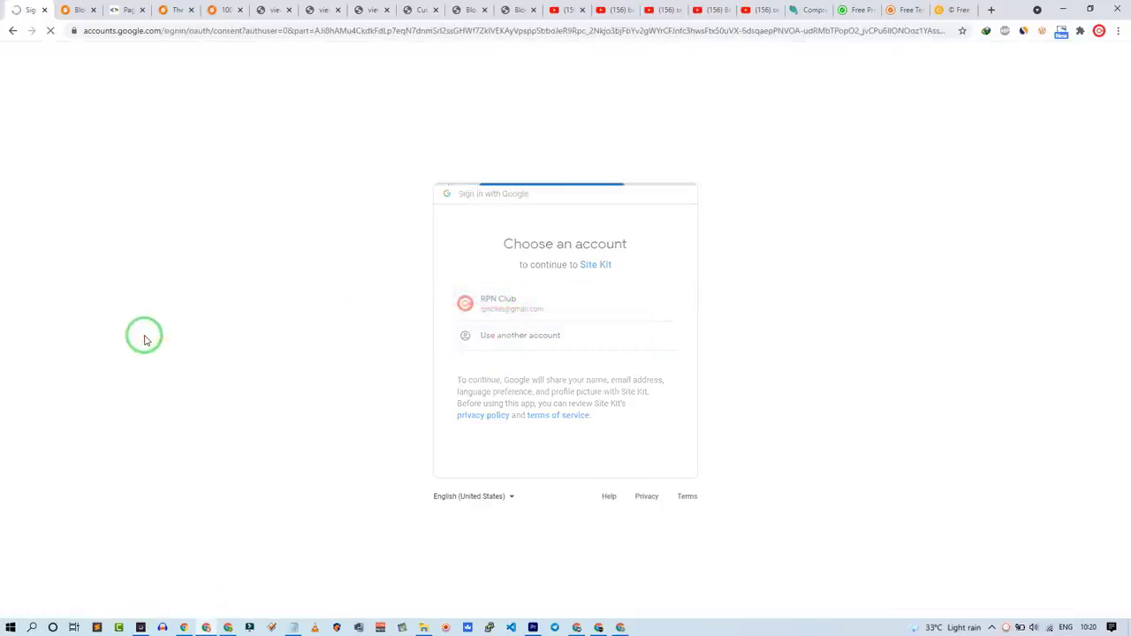
pyautogui.click(649, 506)
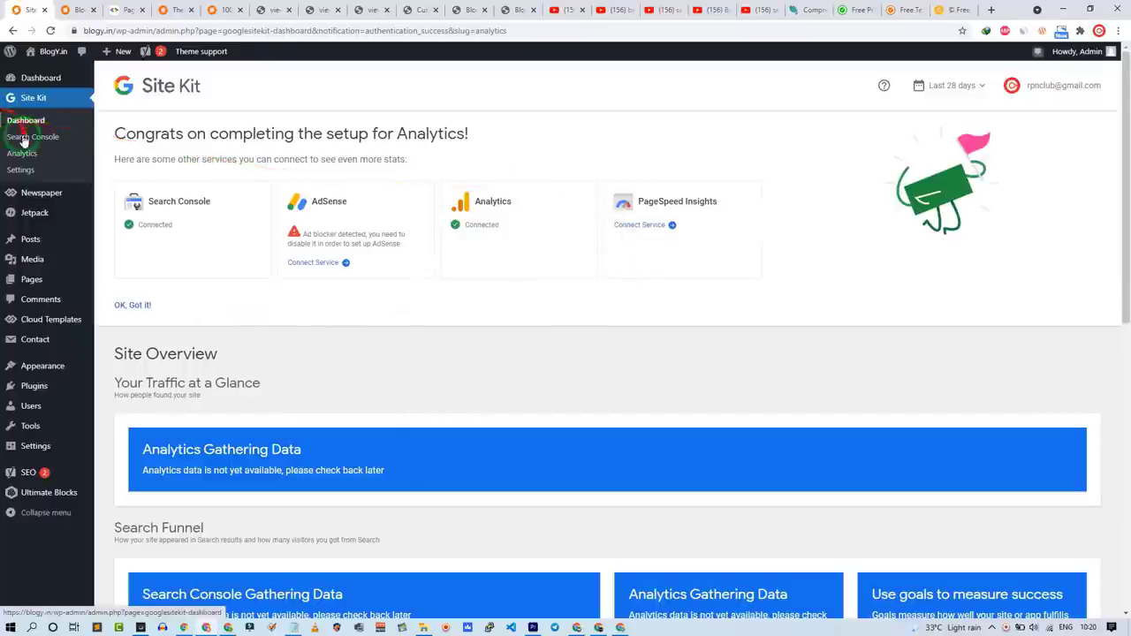
# Step: Connect PageSpeed Insights in Site Kit, review the dashboard sections, then visit the BlogY homepage
pyautogui.click(639, 226)
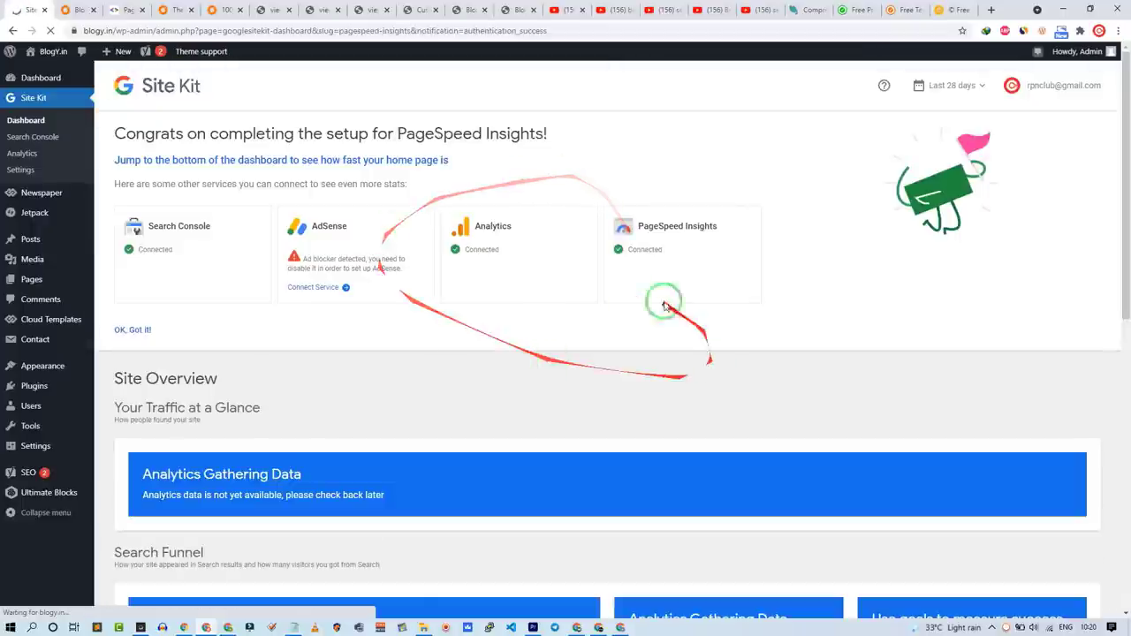
pyautogui.scroll(-5, 232, 478)
pyautogui.scroll(-2, 228, 487)
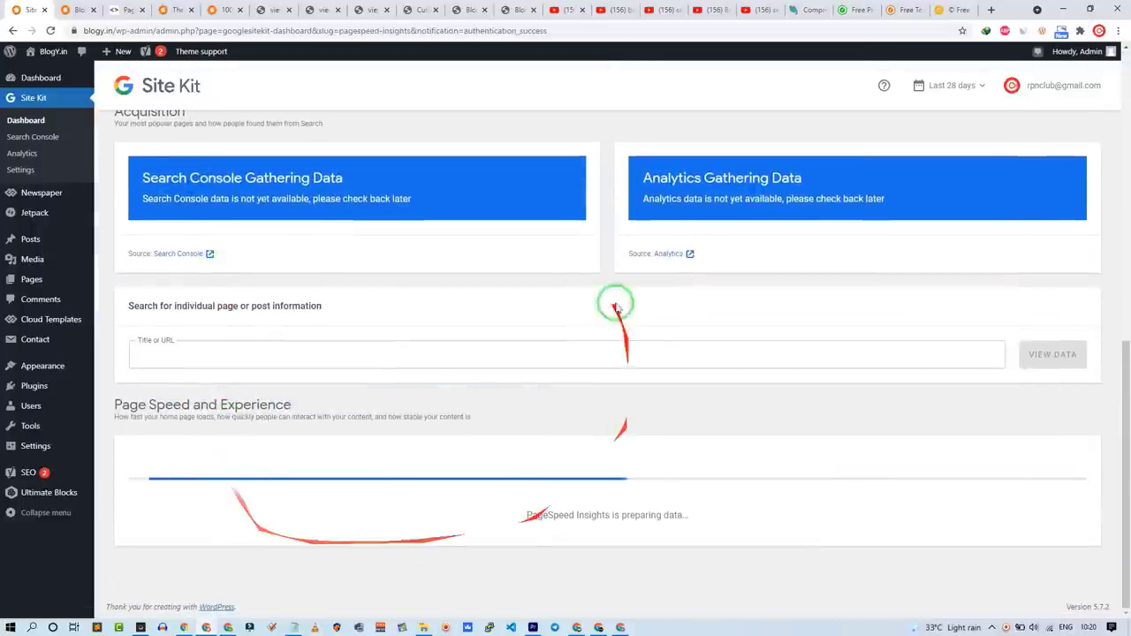
pyautogui.moveTo(142, 400); pyautogui.dragTo(342, 396)
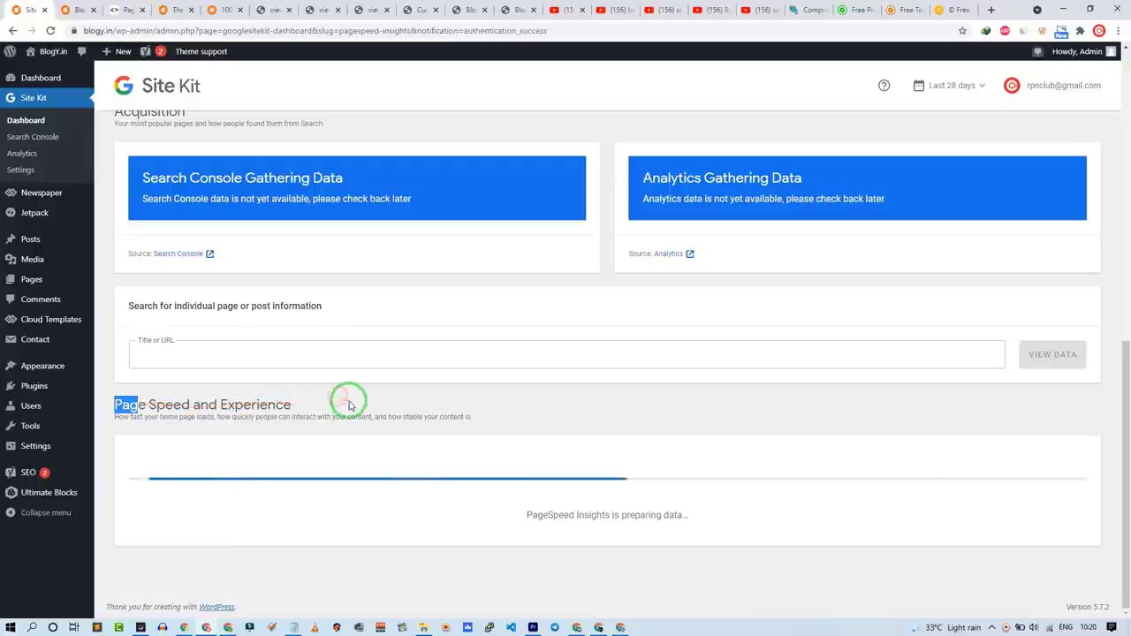
pyautogui.scroll(10, 347, 400)
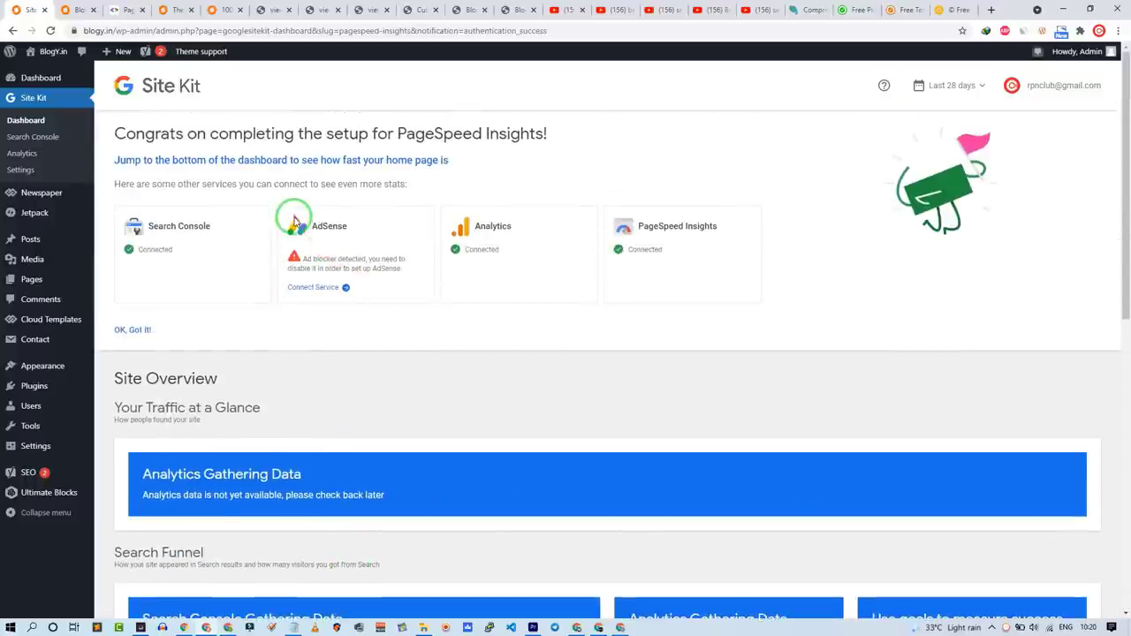
pyautogui.tripleClick(336, 268)
pyautogui.click(409, 279)
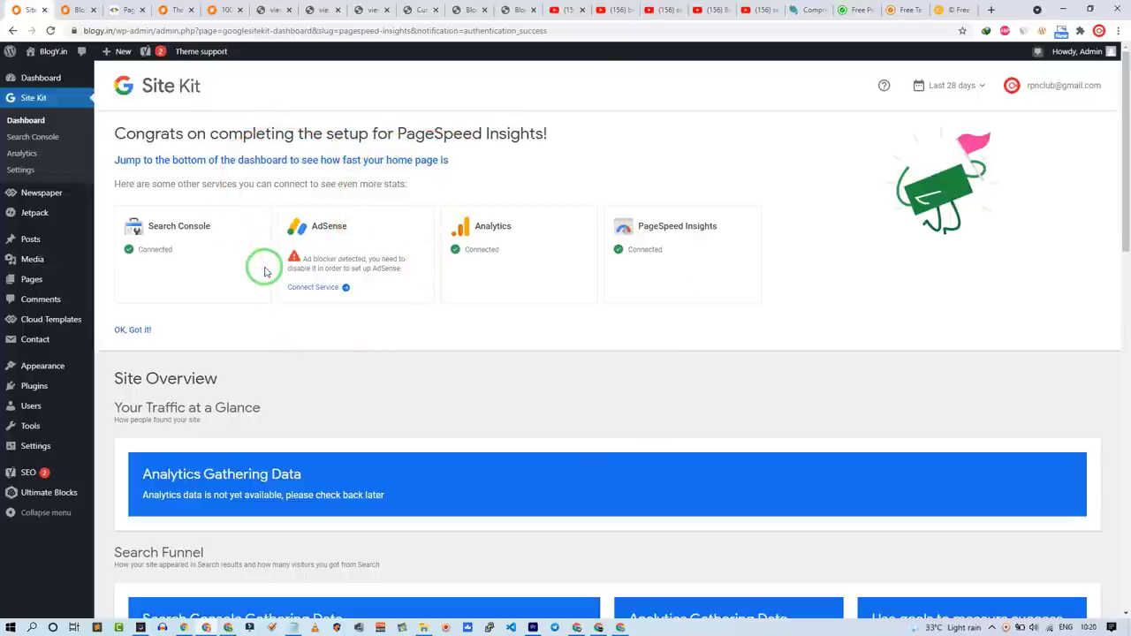
pyautogui.moveTo(4, 78)
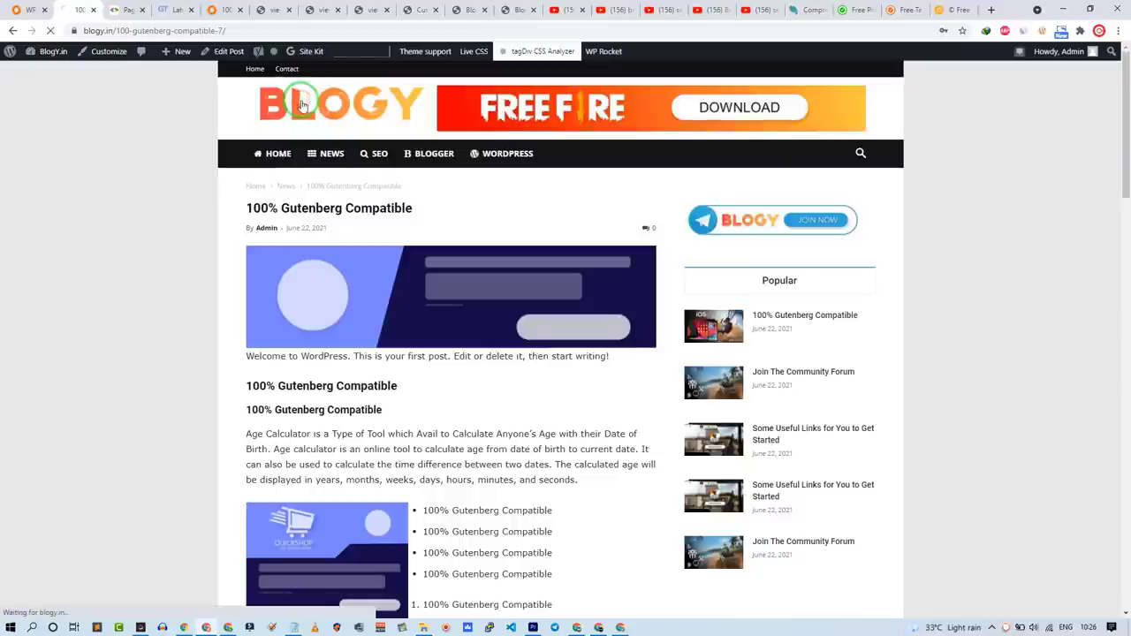
pyautogui.click(295, 96)
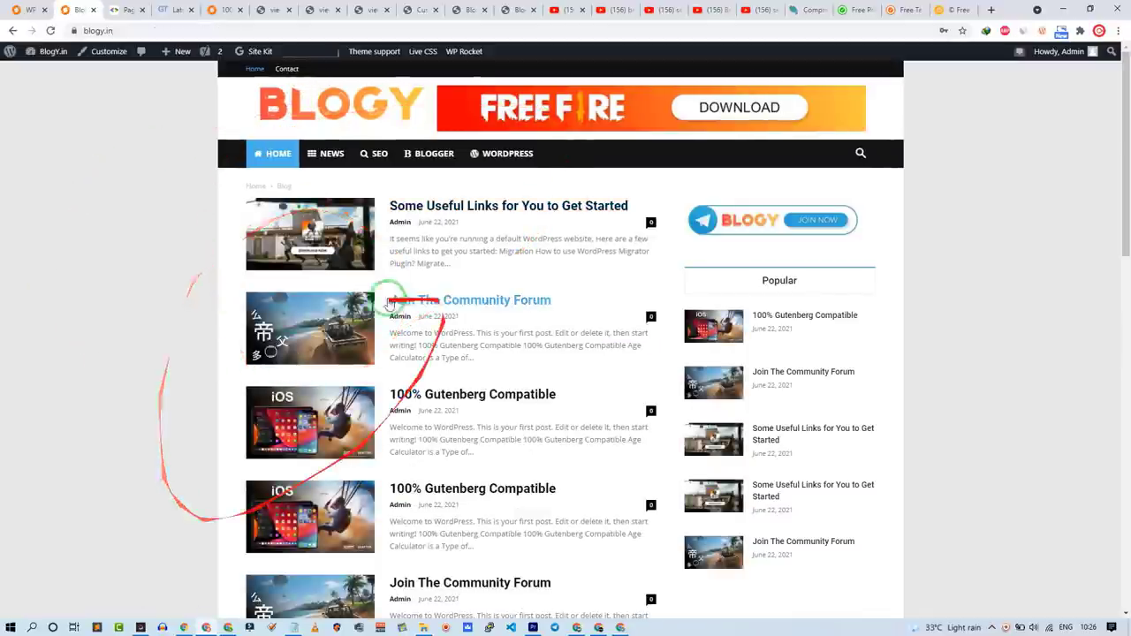
# Step: Scroll the TechRipoN home page down to the dark footer and back up to the Latest Posts
pyautogui.scroll(-10, 205, 473)
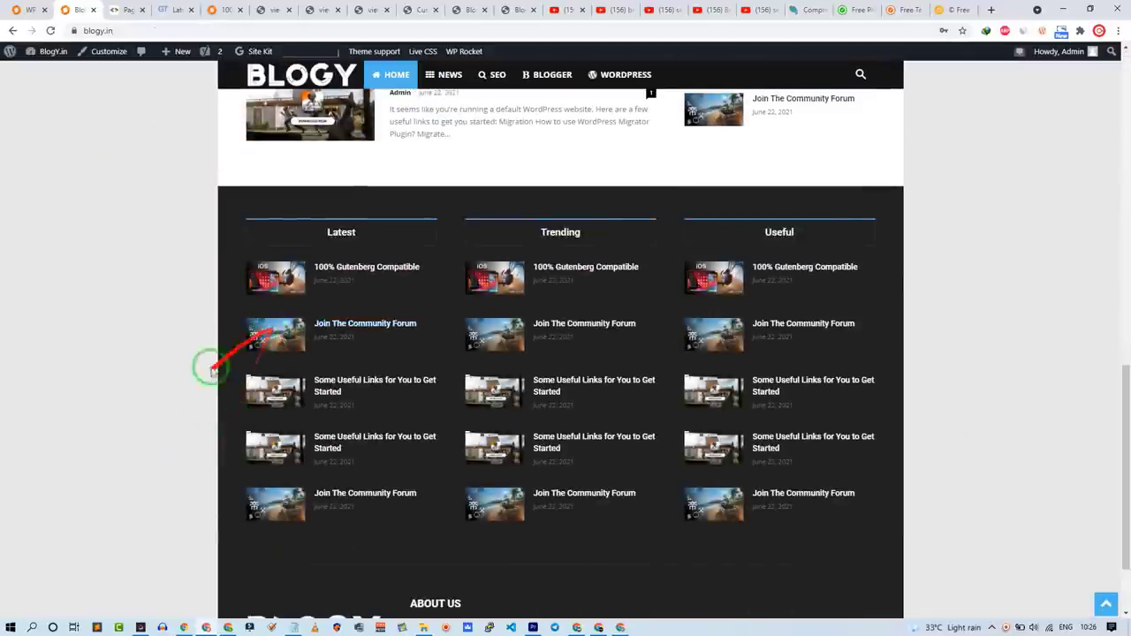
pyautogui.scroll(-2, 167, 419)
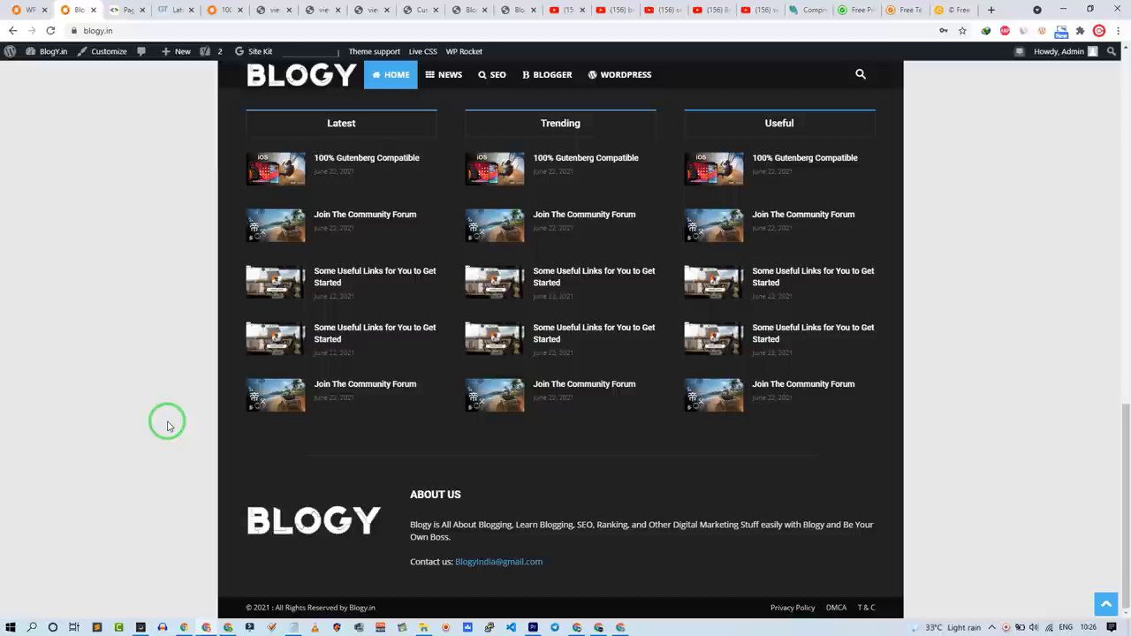
pyautogui.scroll(12, 168, 426)
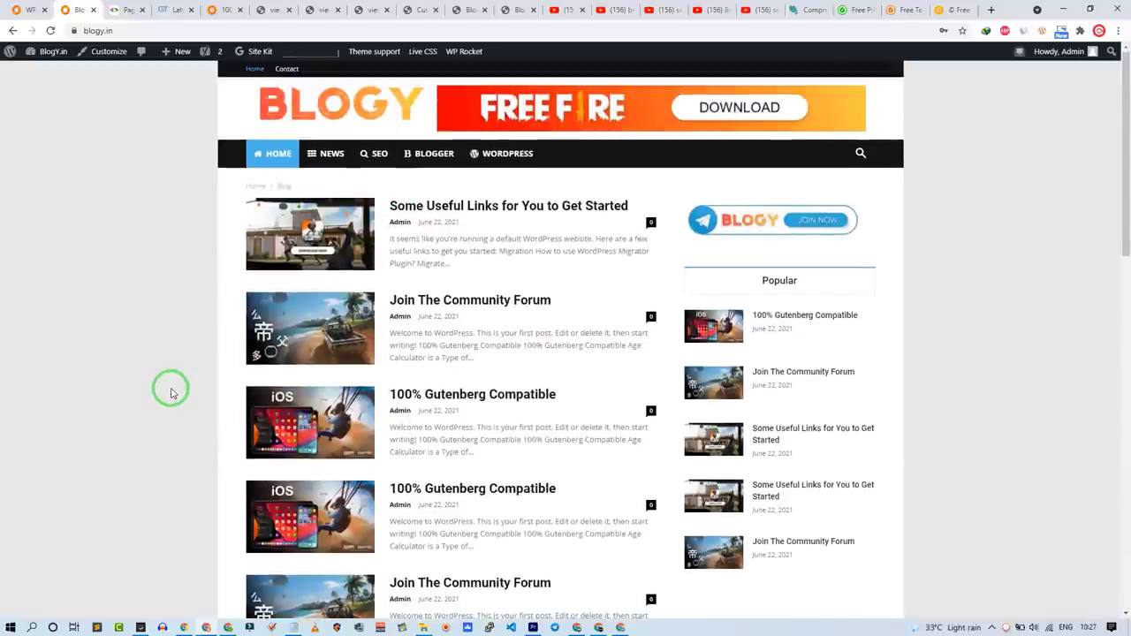
pyautogui.scroll(-4, 172, 393)
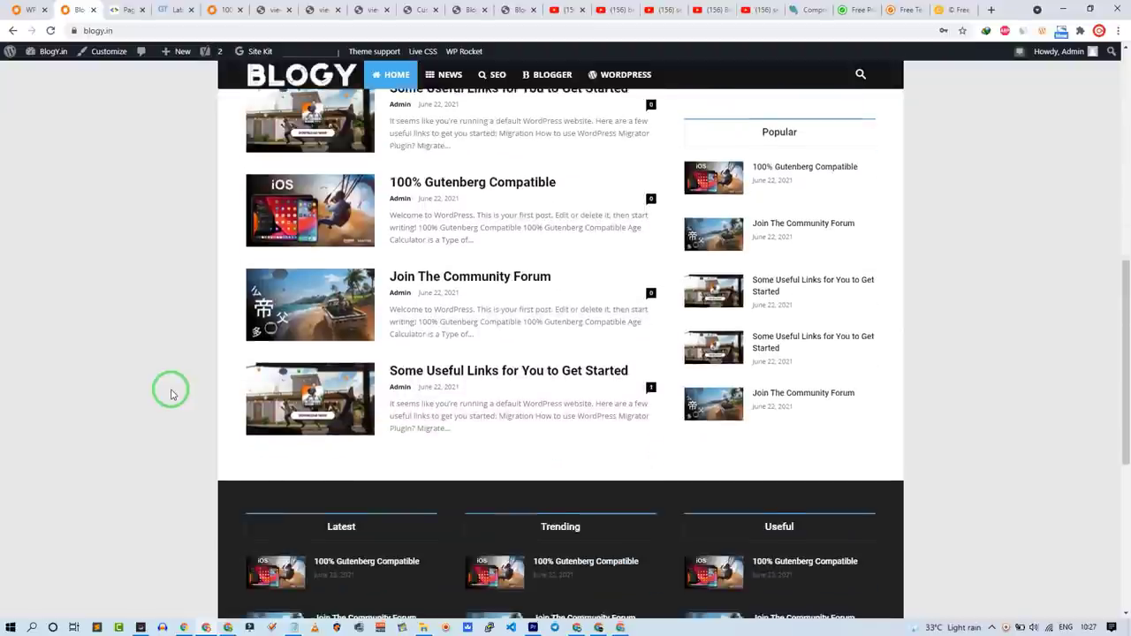
pyautogui.scroll(2, 172, 393)
pyautogui.scroll(1, 175, 387)
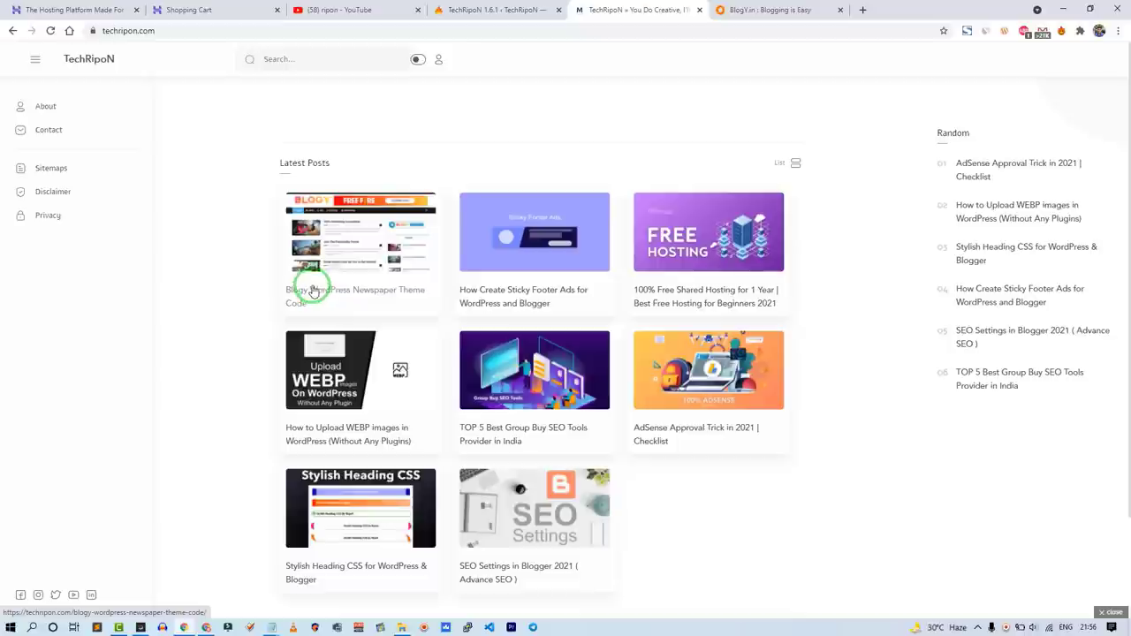
# Step: View the Blogy WordPress Newspaper Theme Code post, then return to the Newspaper Theme panel
pyautogui.click(338, 240)
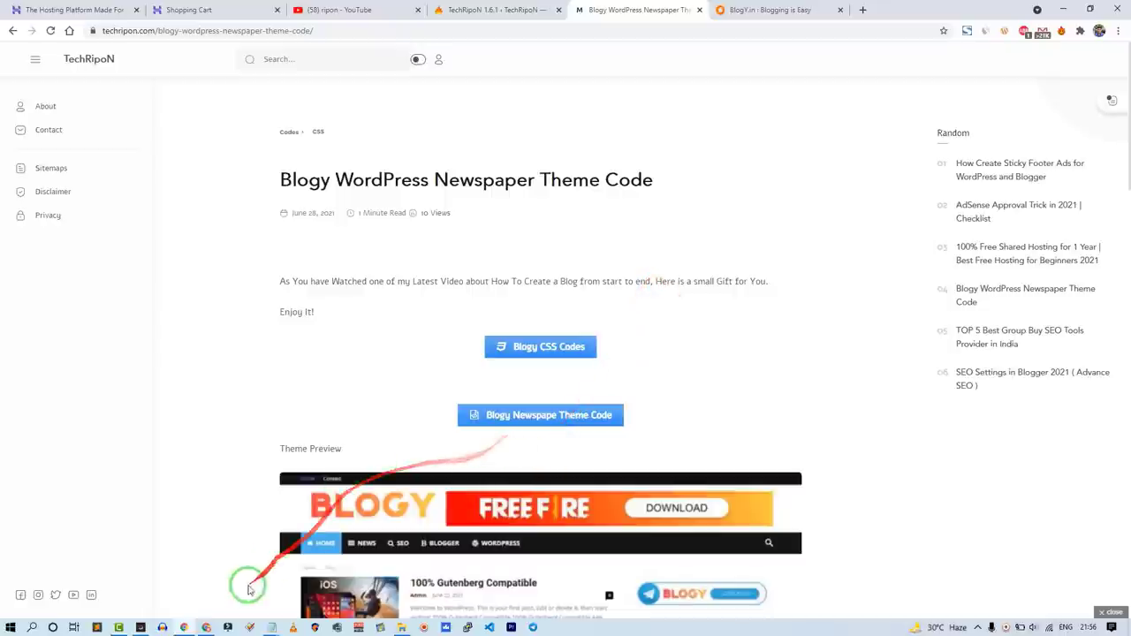
pyautogui.click(205, 627)
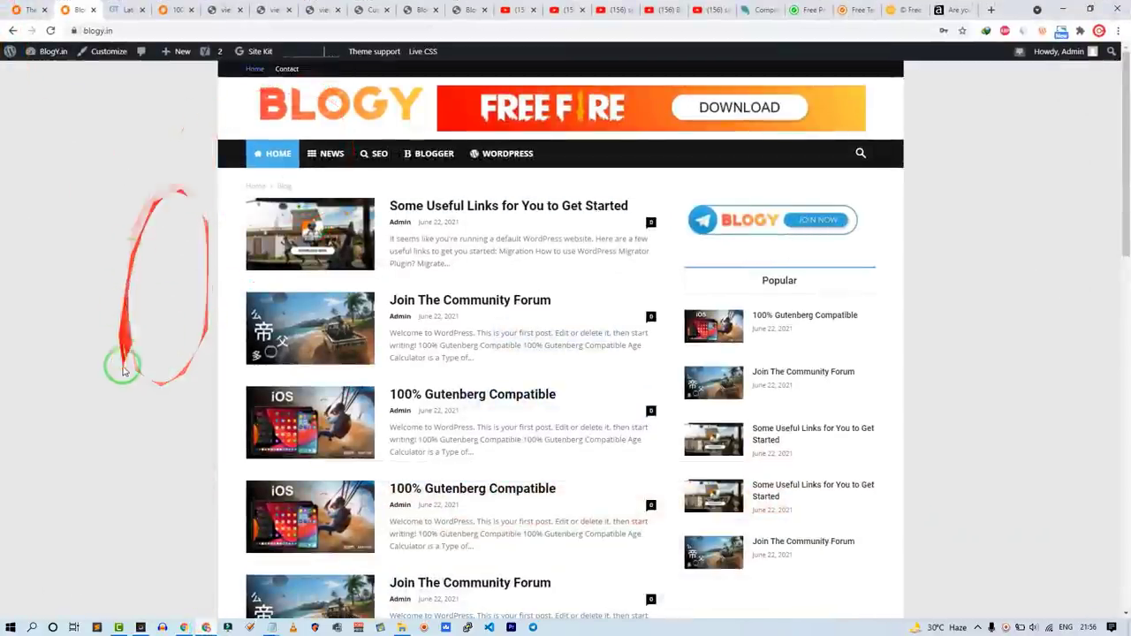
pyautogui.scroll(-10, 134, 371)
pyautogui.scroll(10, 326, 398)
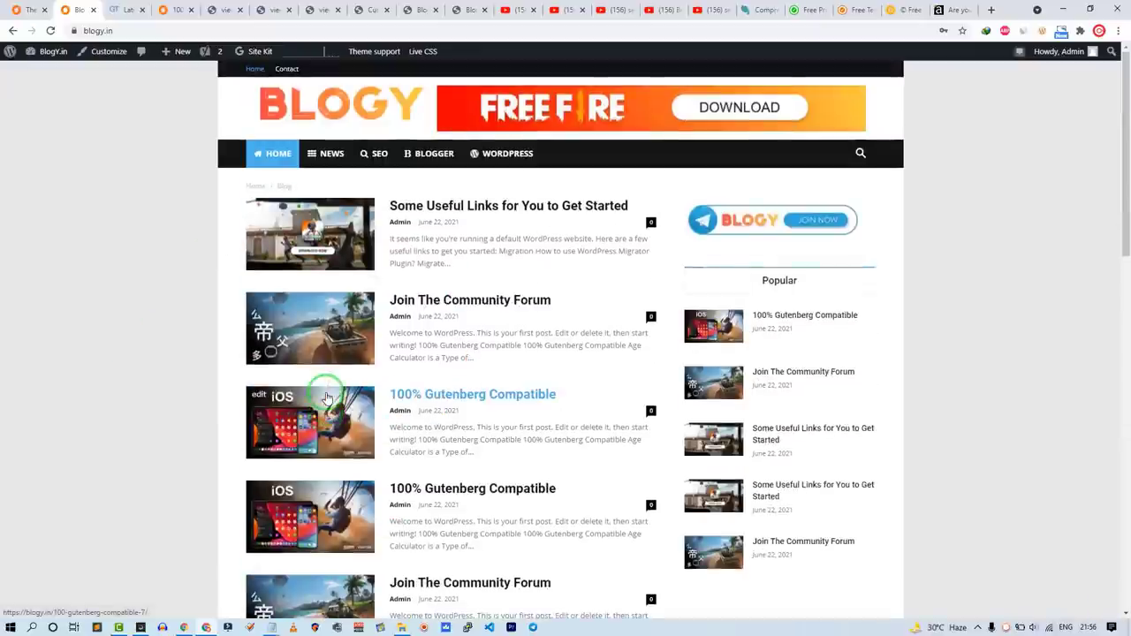
pyautogui.click(29, 10)
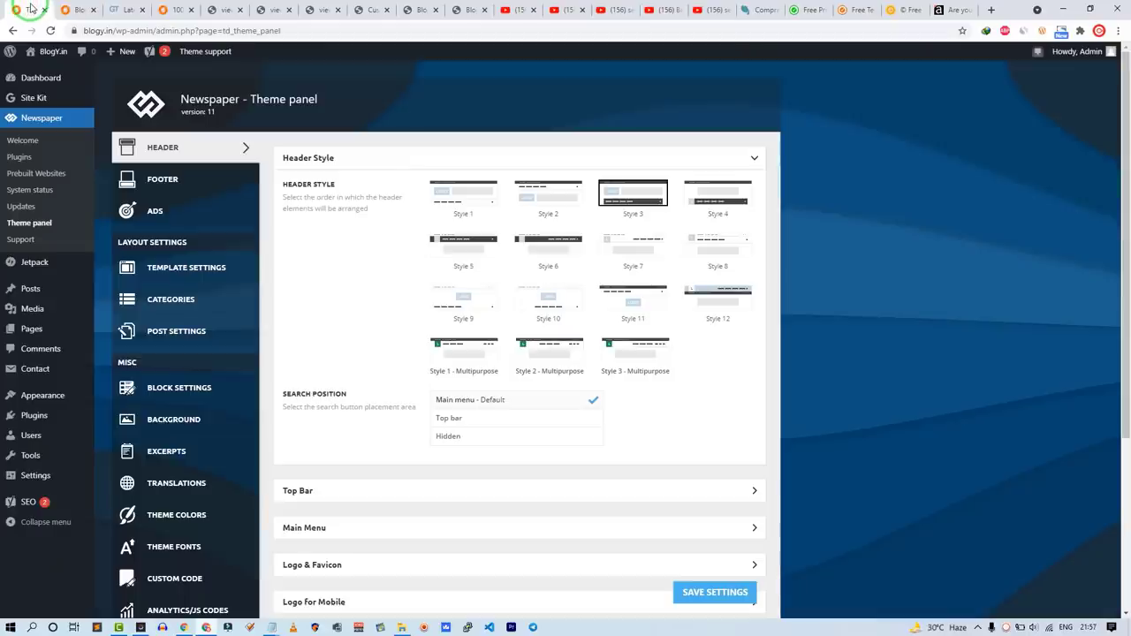
# Step: Download the Blogy Newspaper theme code, open it in Notepad and select all of it
pyautogui.click(1063, 9)
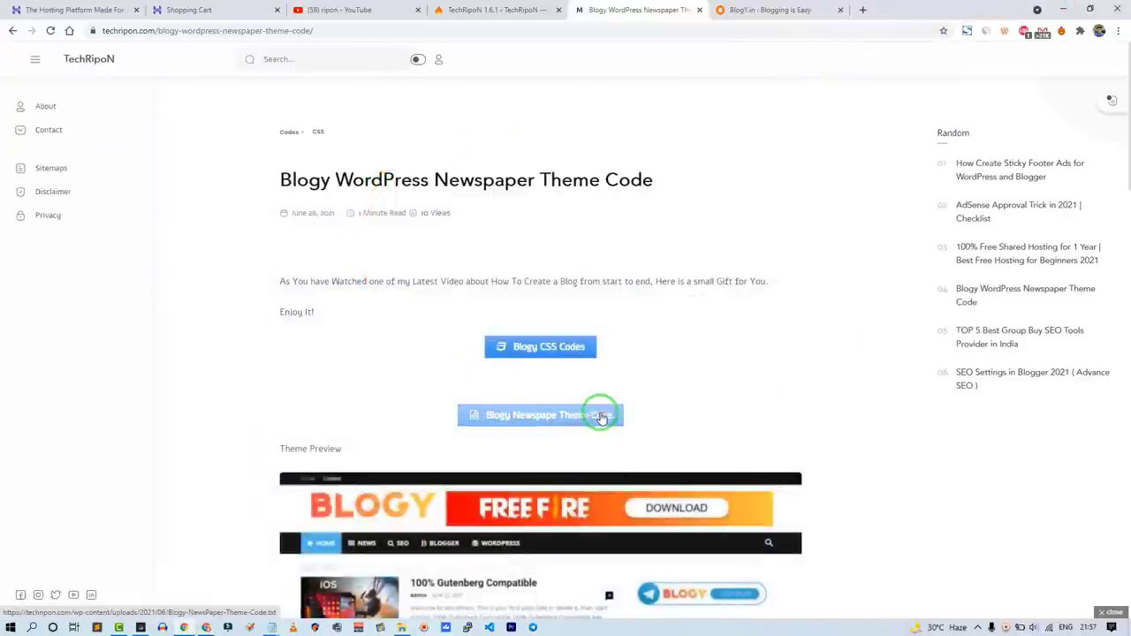
pyautogui.click(552, 418)
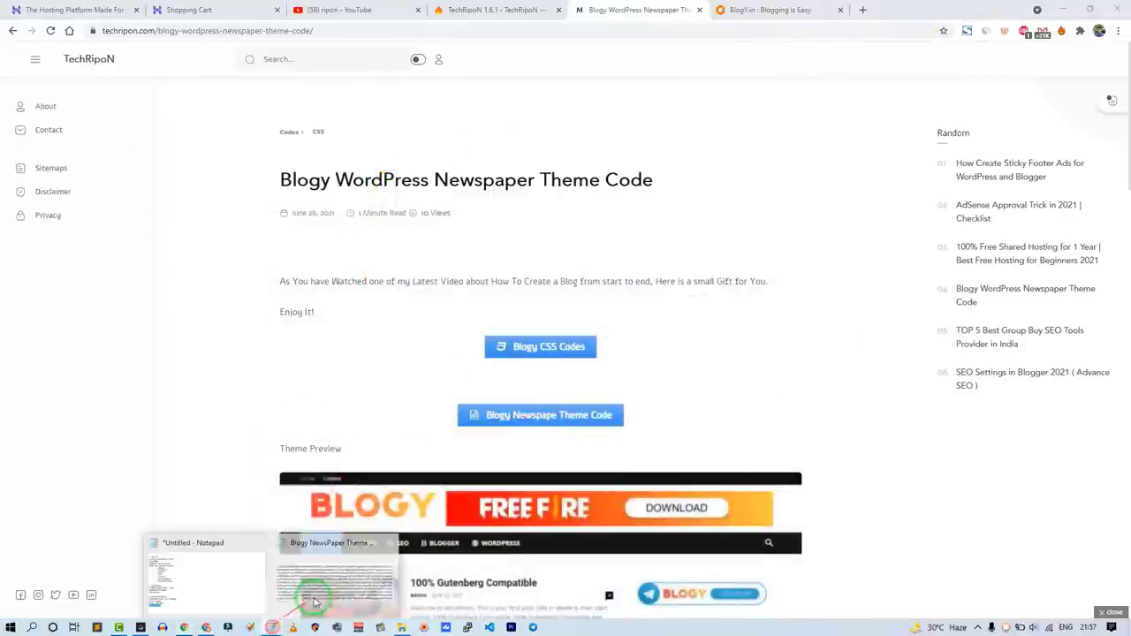
pyautogui.click(325, 574)
pyautogui.scroll(-6, 239, 274)
pyautogui.click(240, 281)
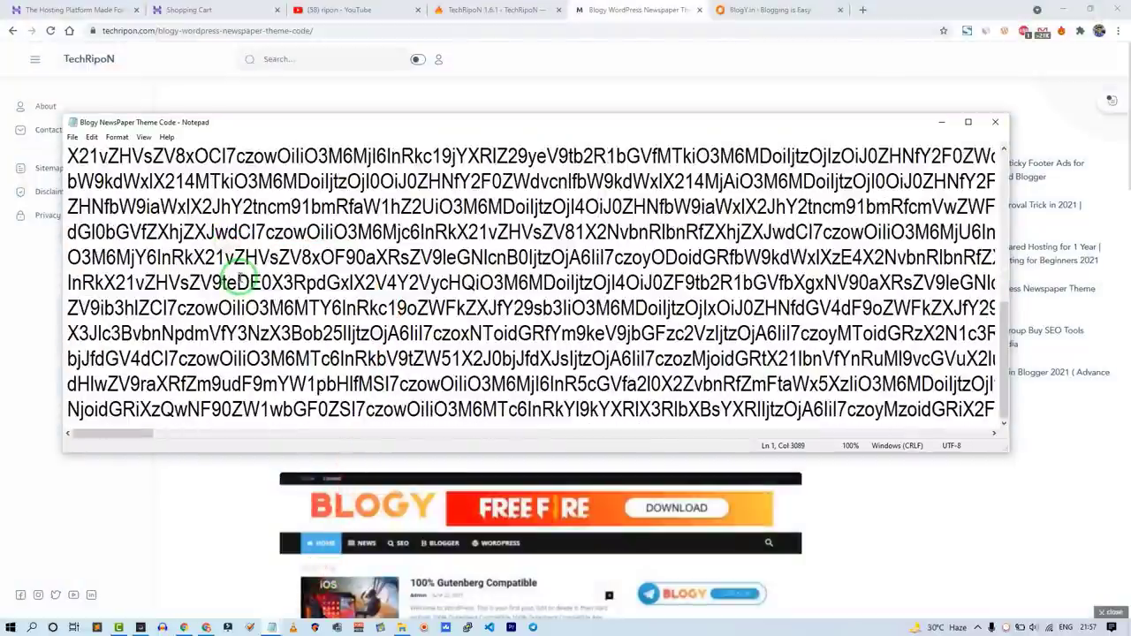
pyautogui.hotkey('ctrl', 'a')
# Step: Paste the theme code into the Import Theme Settings box on the Newspaper Import / Export page
pyautogui.click(190, 475)
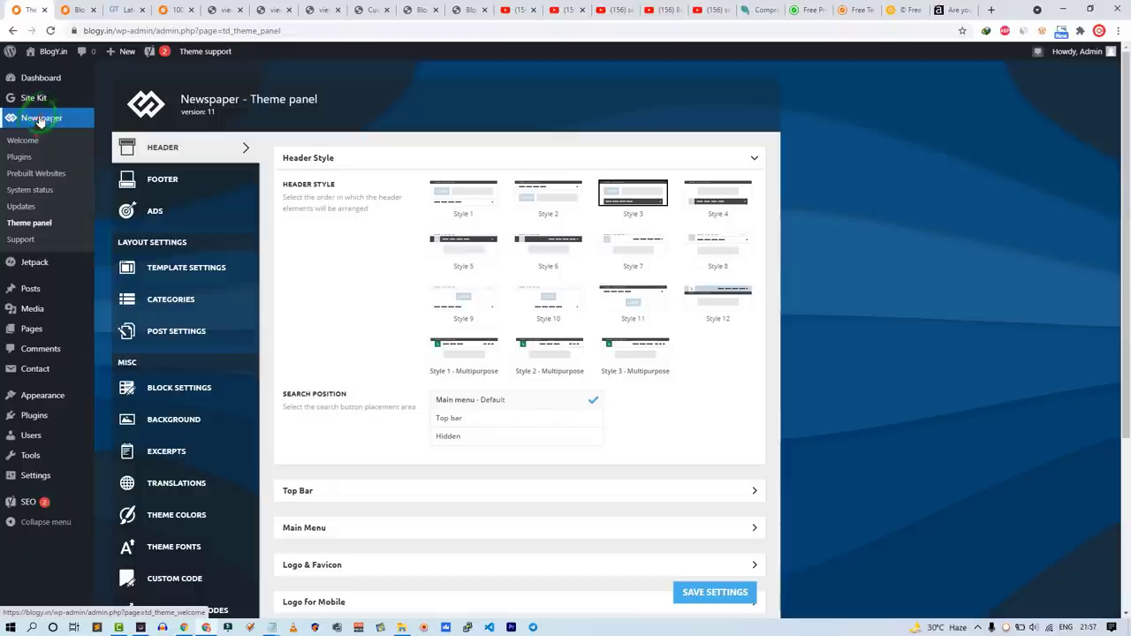
pyautogui.scroll(-3, 215, 464)
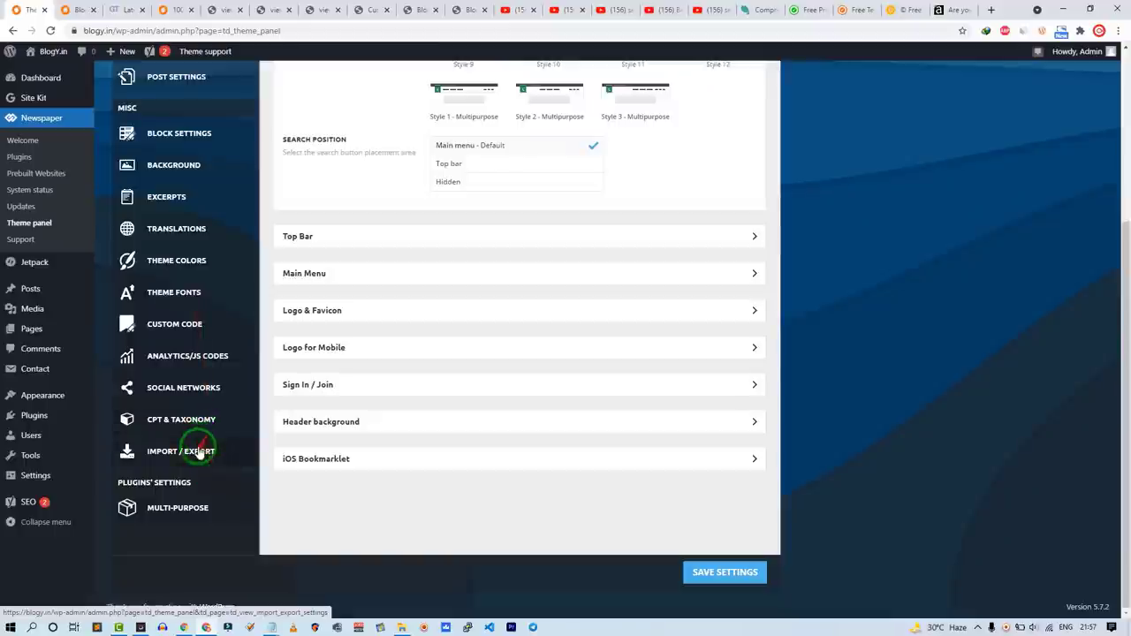
pyautogui.click(198, 452)
pyautogui.click(524, 320)
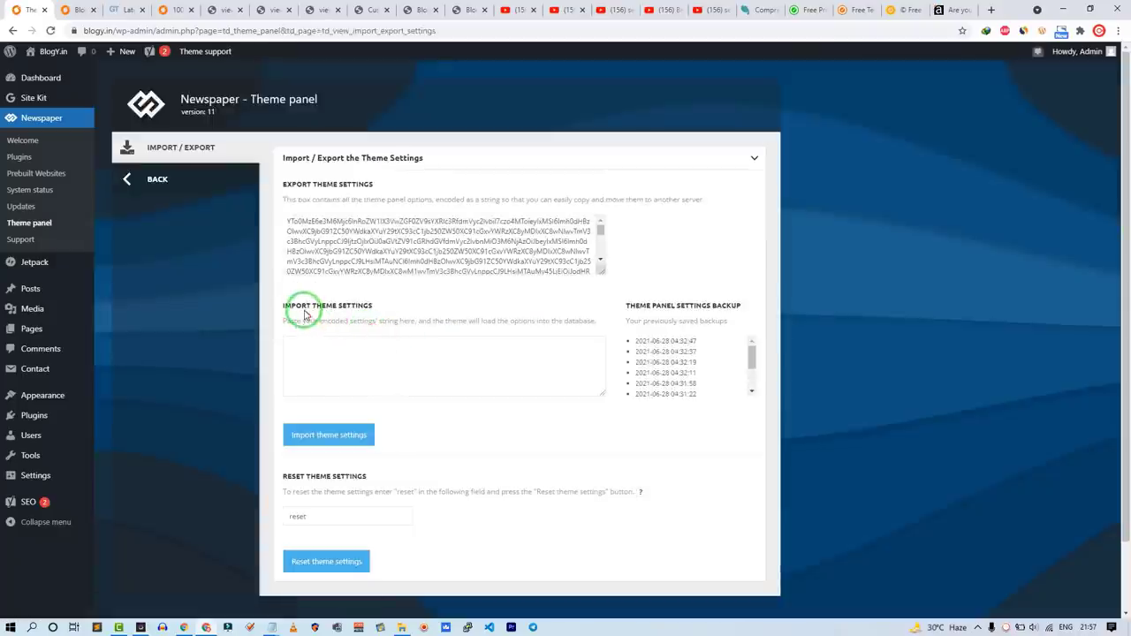
pyautogui.moveTo(301, 306); pyautogui.dragTo(355, 322)
pyautogui.click(348, 362)
pyautogui.hotkey('ctrl', 'v')
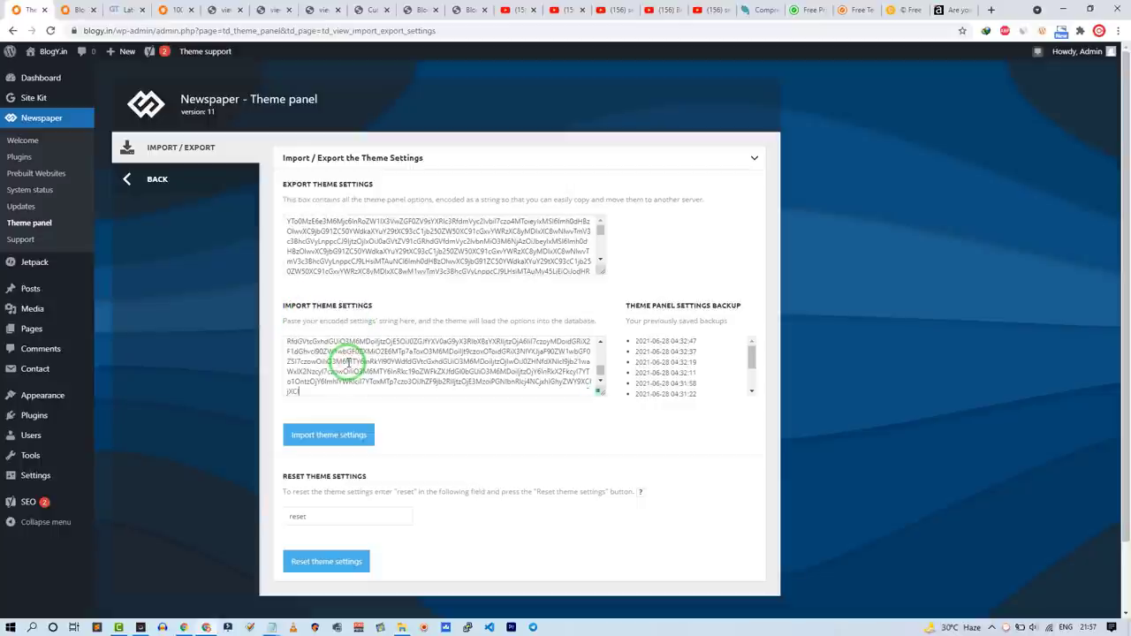